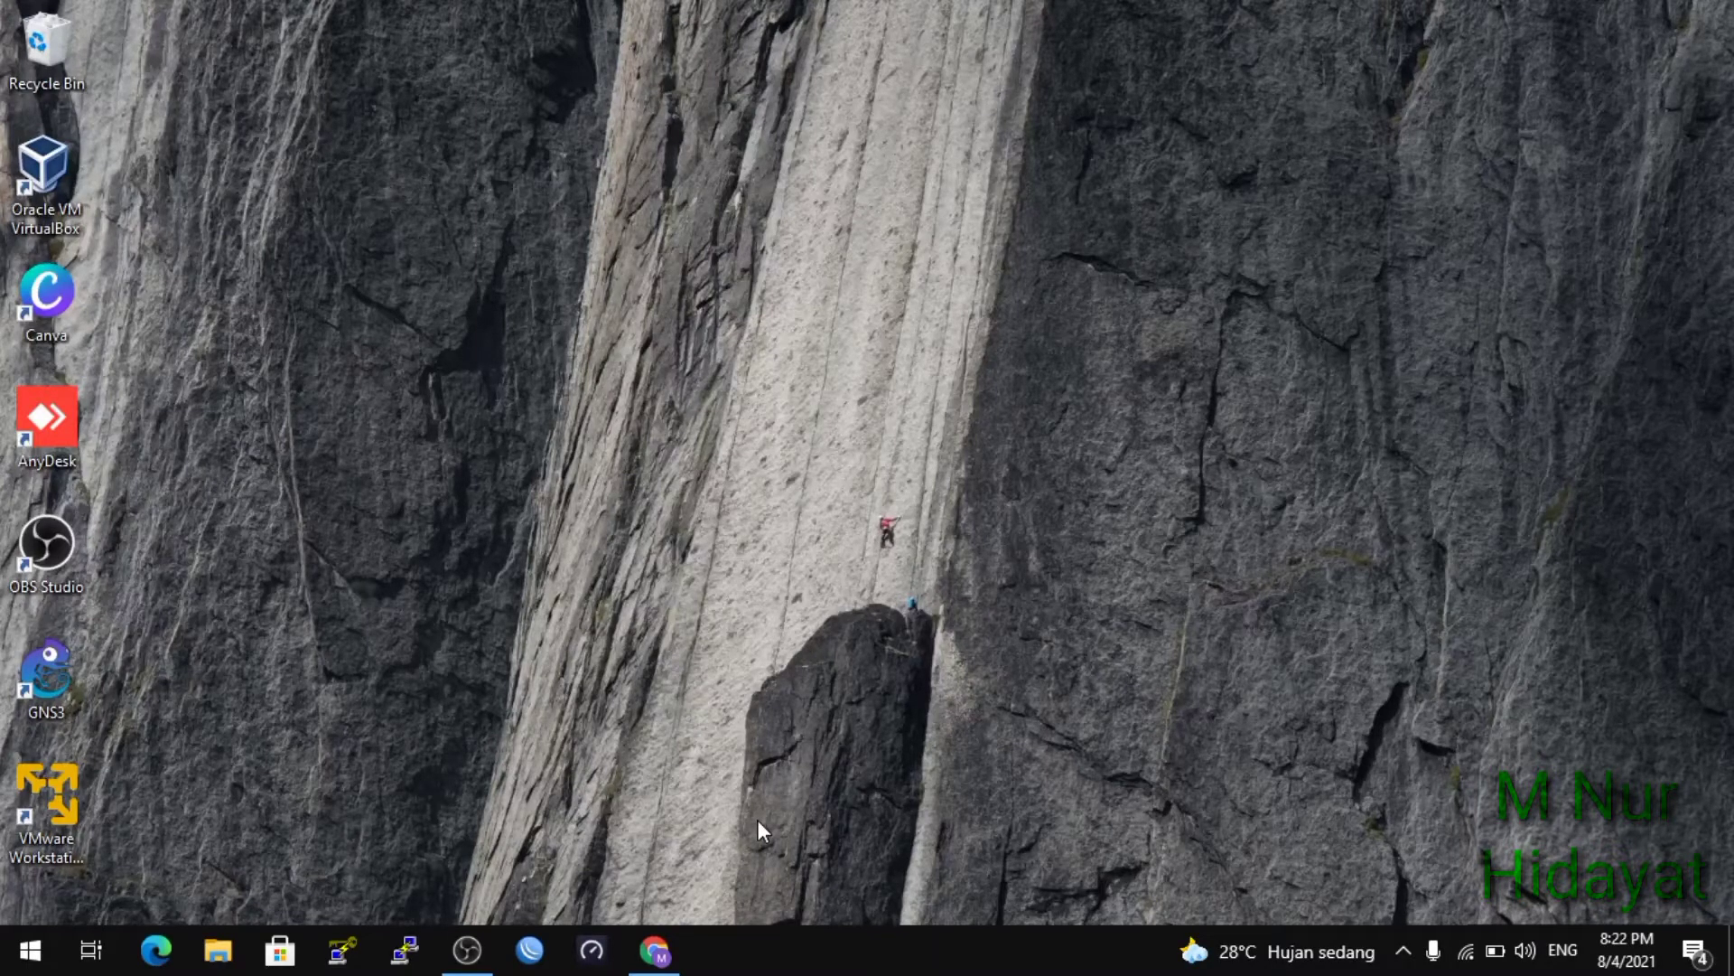
Launch Google Chrome from the taskbar.
{"action": "left_click", "coordinate": [656, 951]}
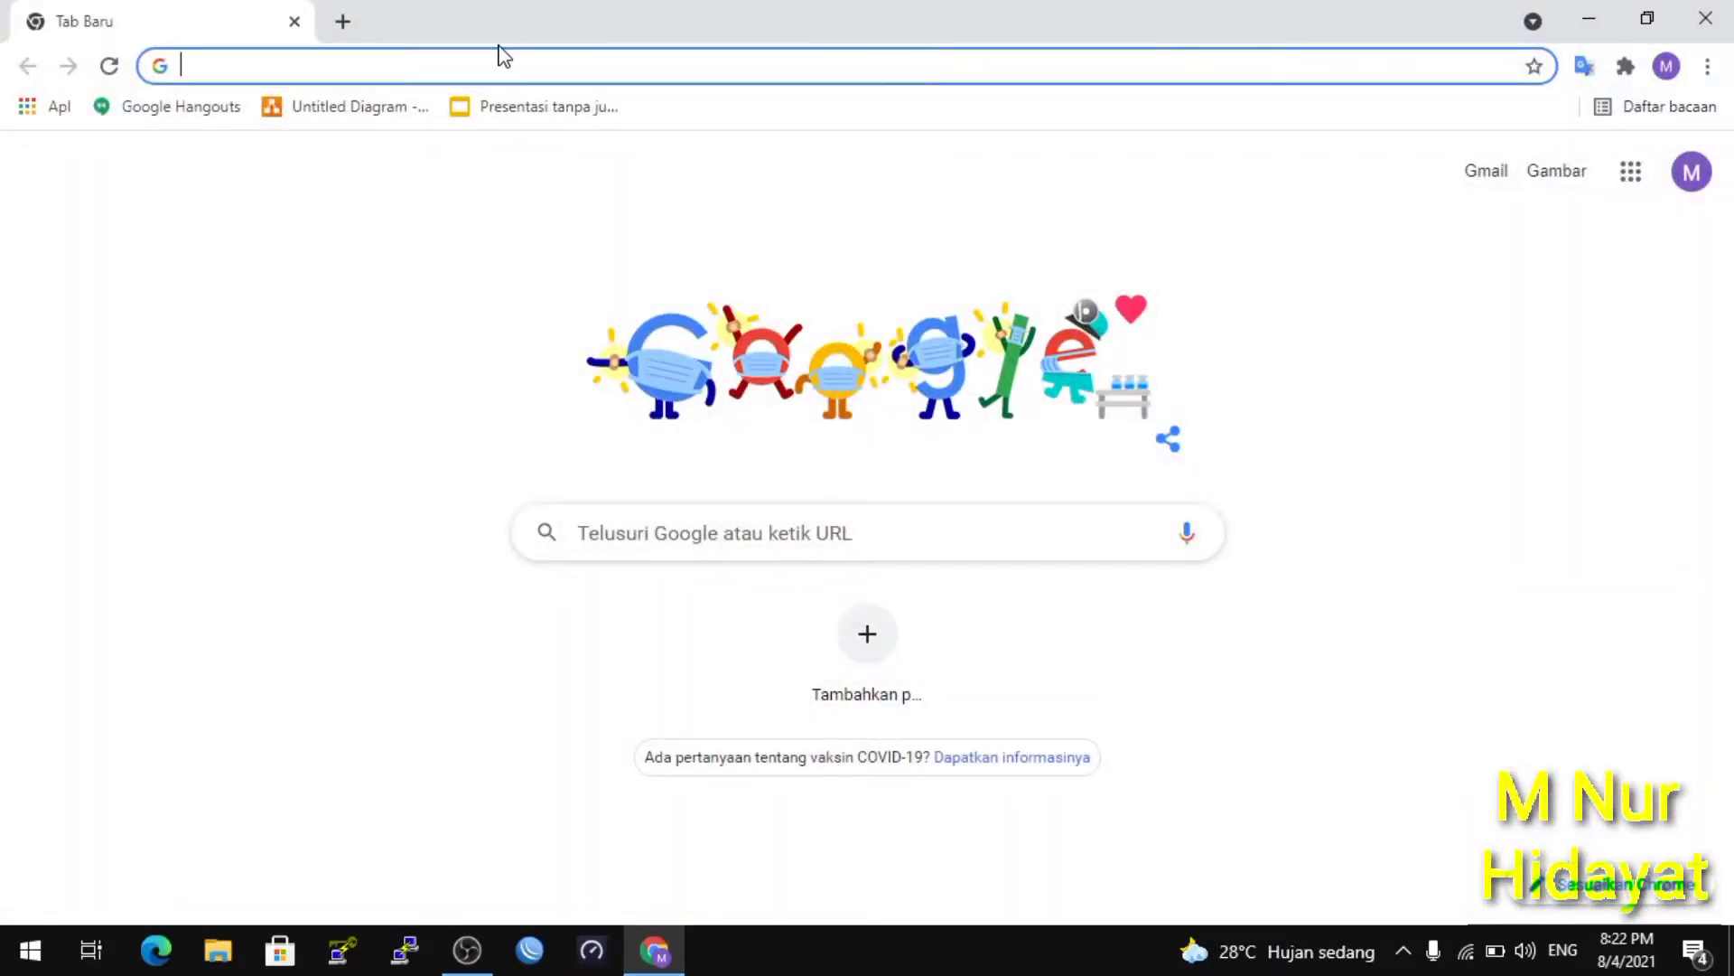
Go to mikrotik.com in the Chrome address bar.
{"action": "type", "text": "mikrotik.com"}
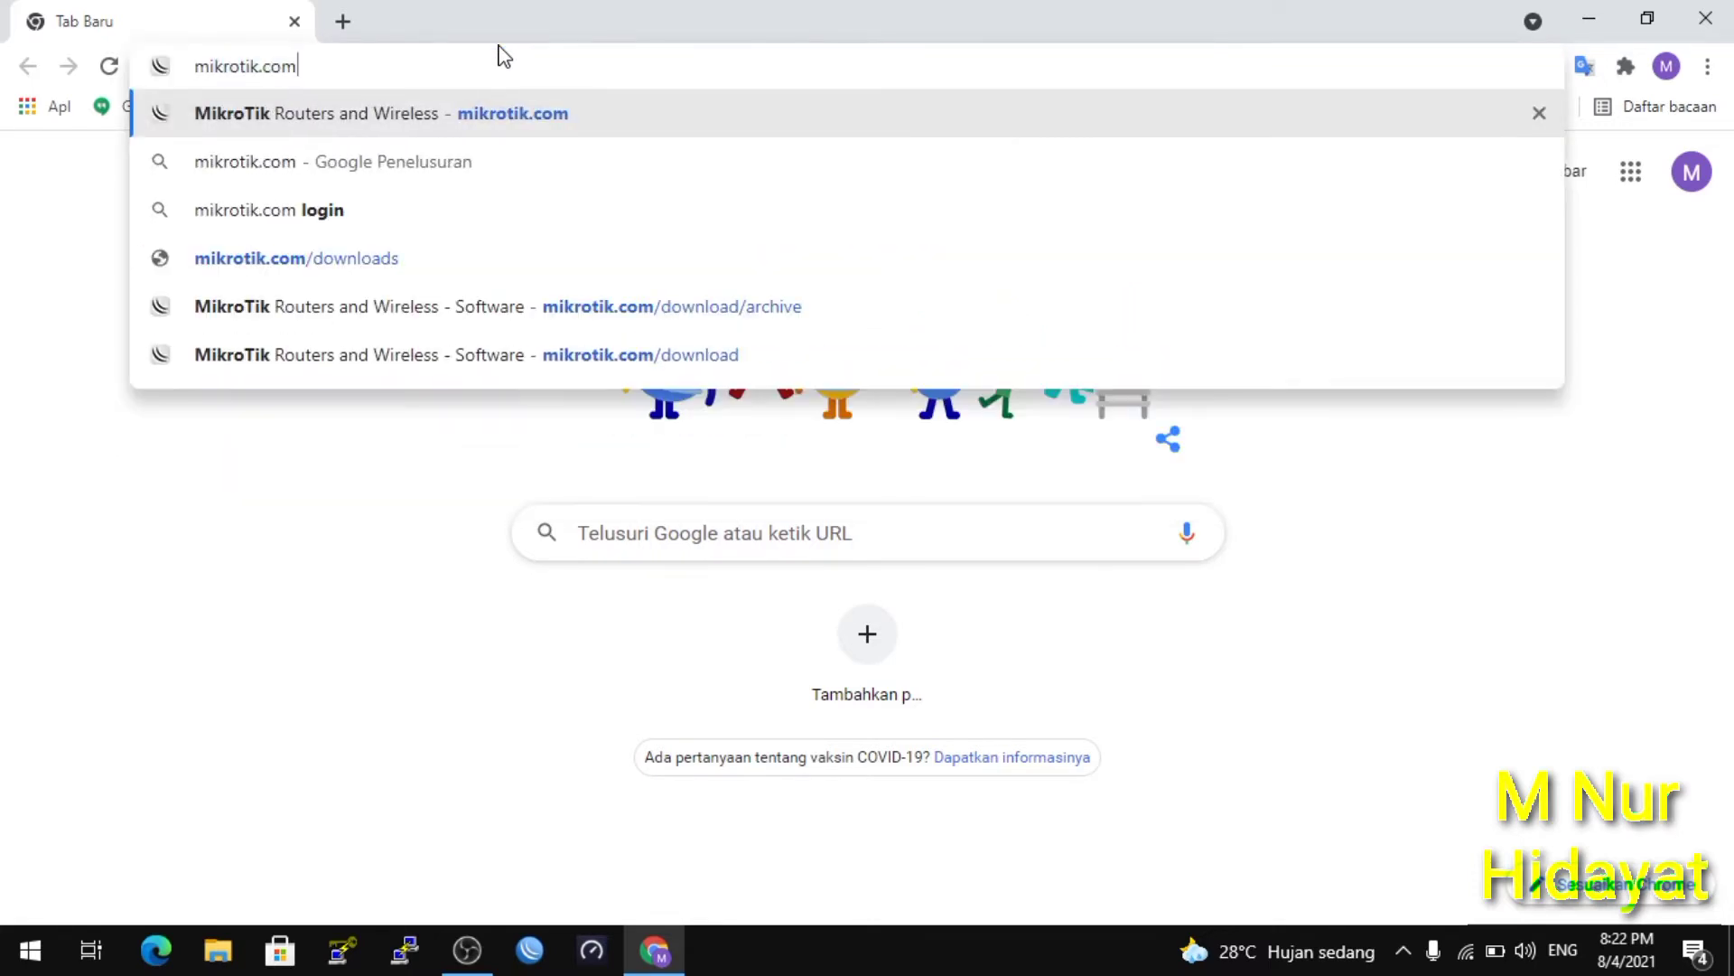
{"action": "key", "text": "Return"}
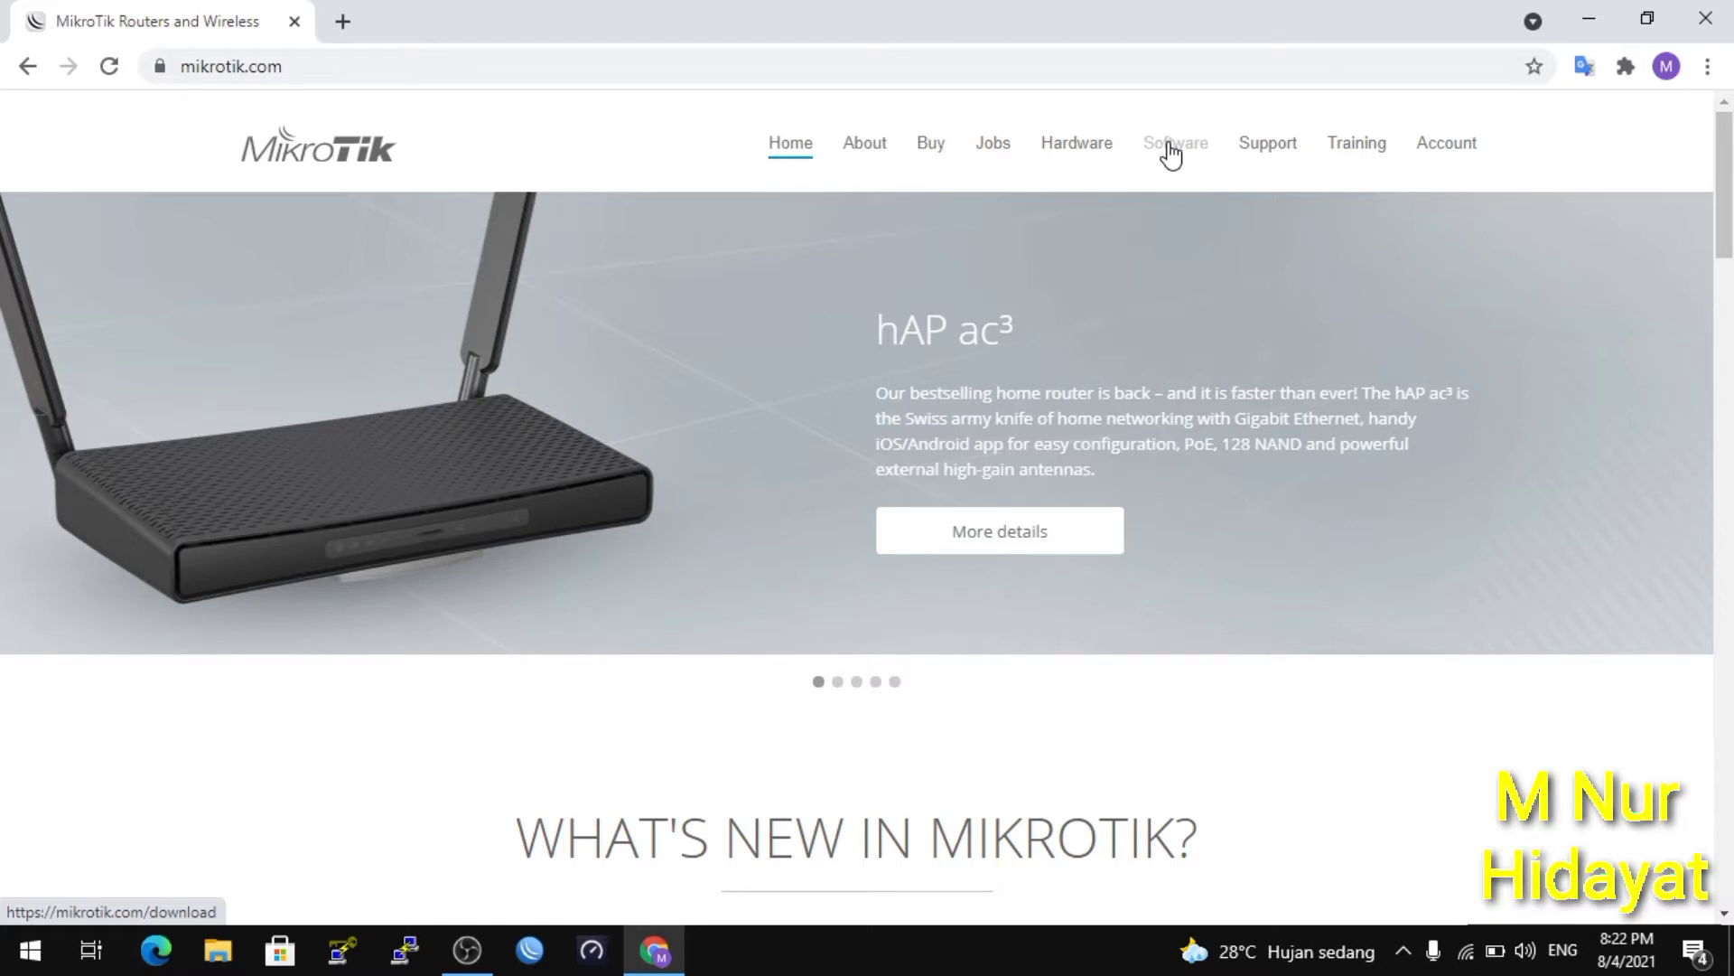
Open the MikroTik Software page and scroll down to the RouterOS X86 packages.
{"action": "left_click", "coordinate": [1172, 151]}
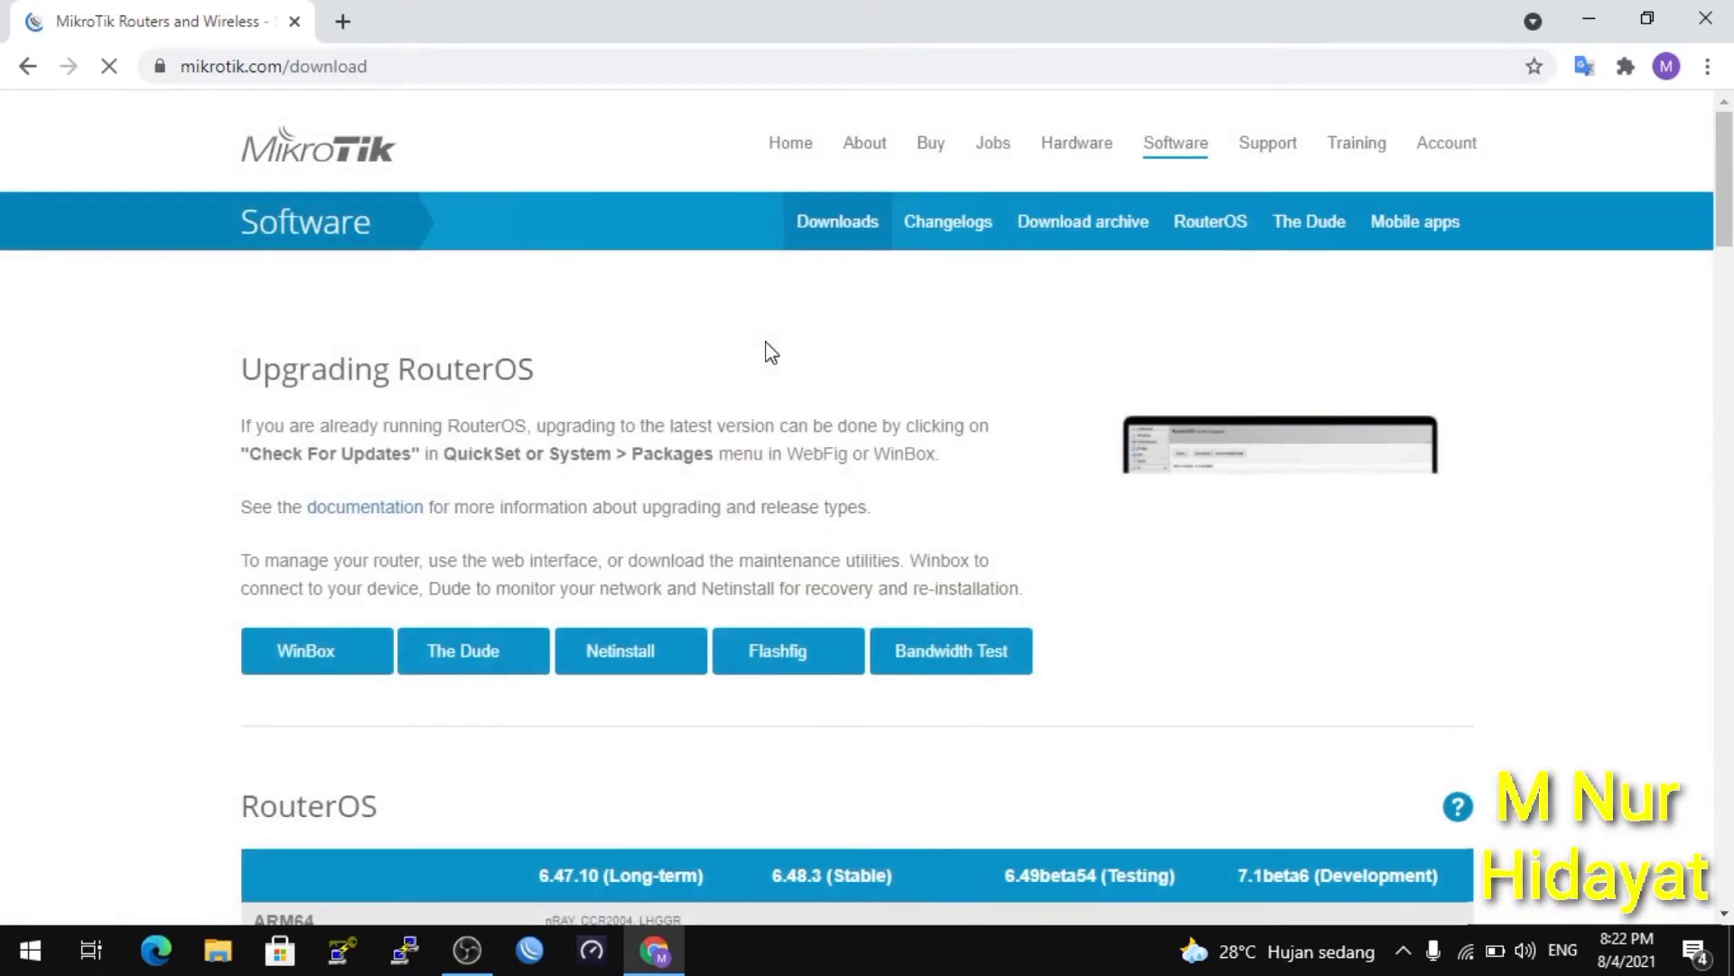
{"action": "scroll", "coordinate": [771, 353], "scroll_direction": "down", "scroll_amount": 2}
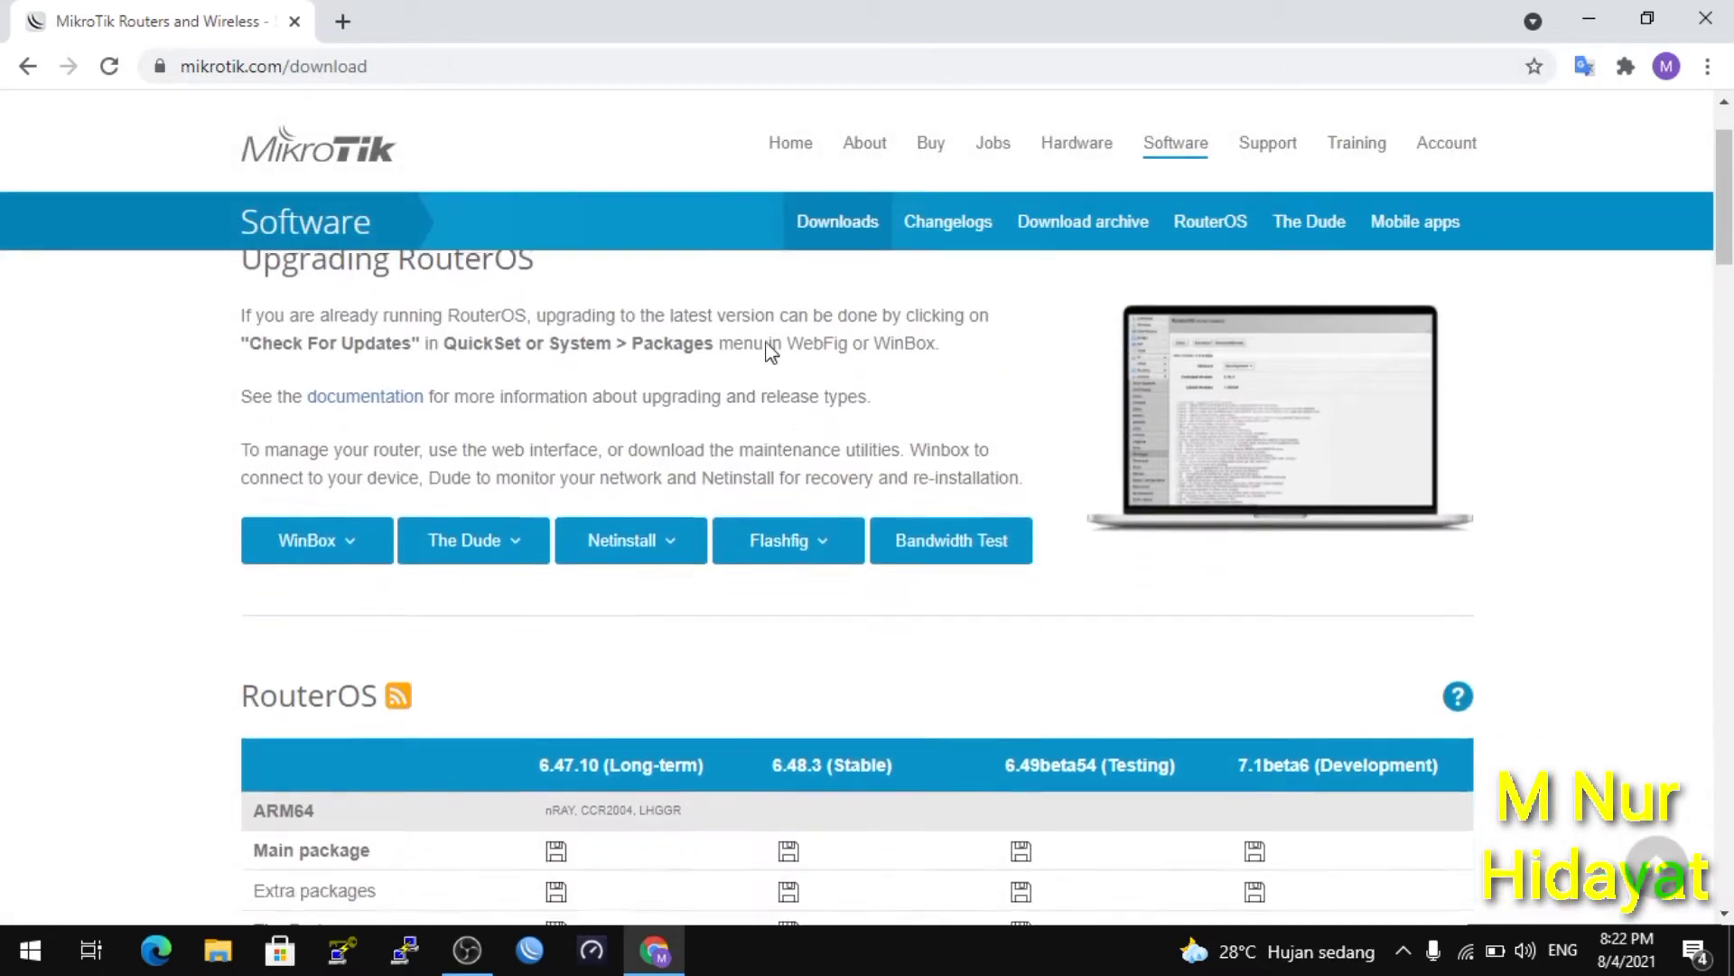
{"action": "scroll", "coordinate": [770, 352], "scroll_direction": "down", "scroll_amount": 10}
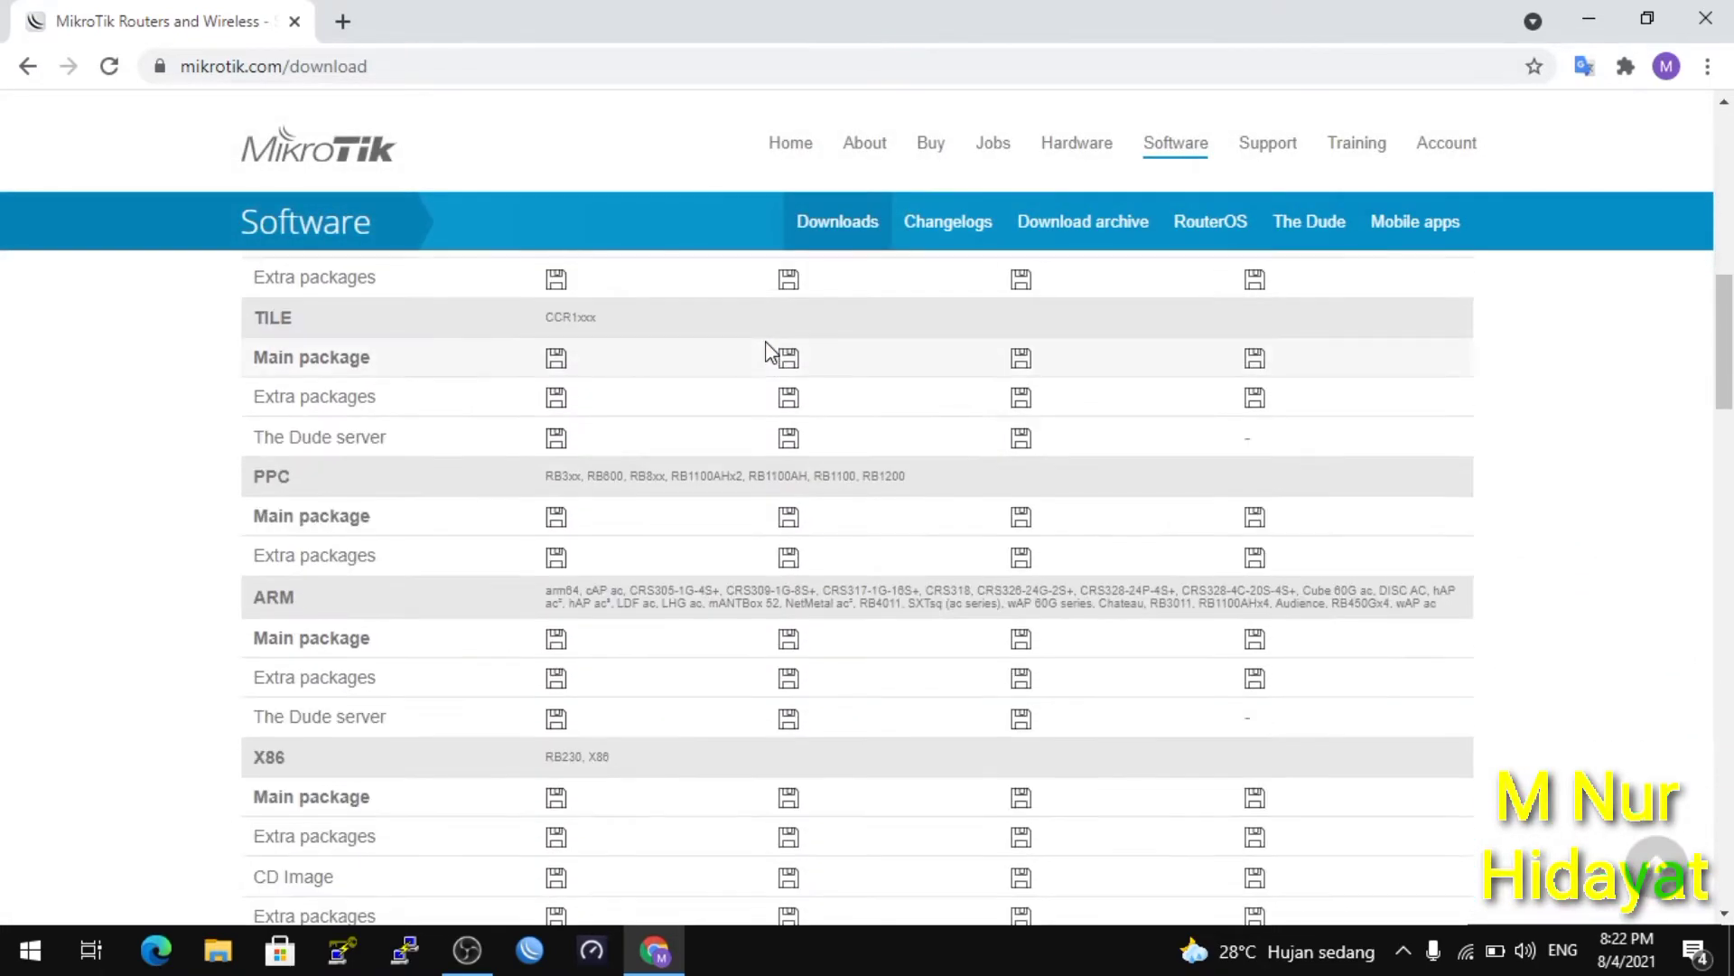
{"action": "scroll", "coordinate": [767, 352], "scroll_direction": "down", "scroll_amount": 1}
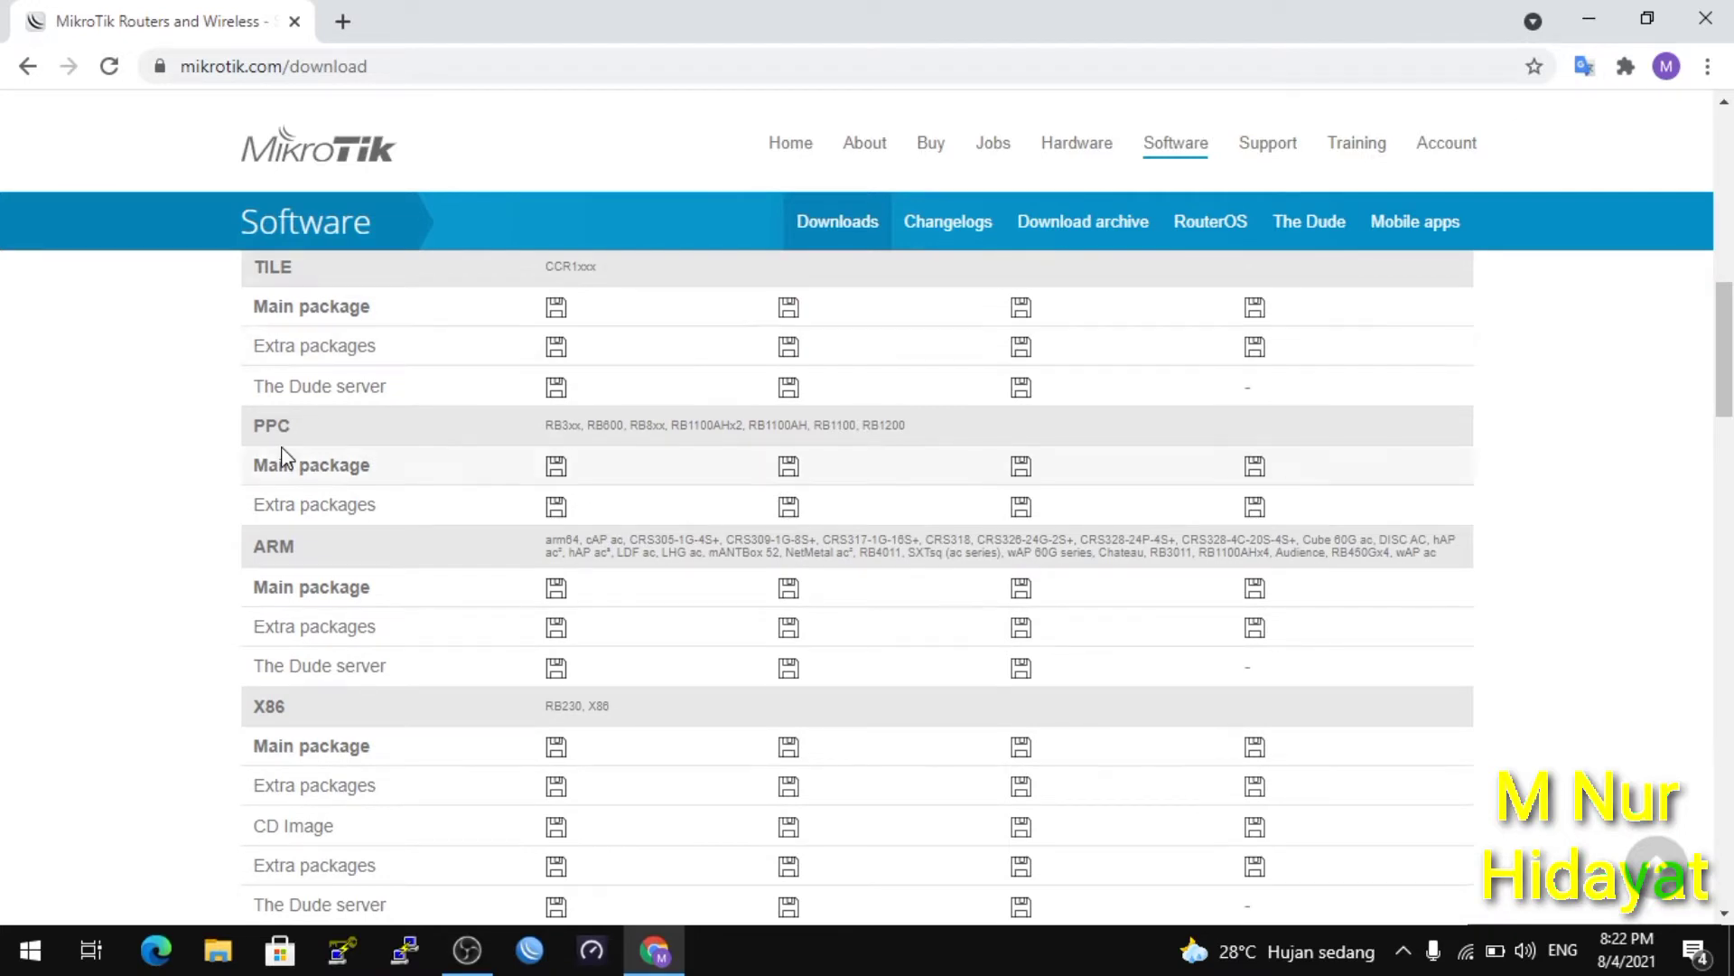
{"action": "scroll", "coordinate": [314, 705], "scroll_direction": "down", "scroll_amount": 2}
{"action": "scroll", "coordinate": [316, 713], "scroll_direction": "down", "scroll_amount": 1}
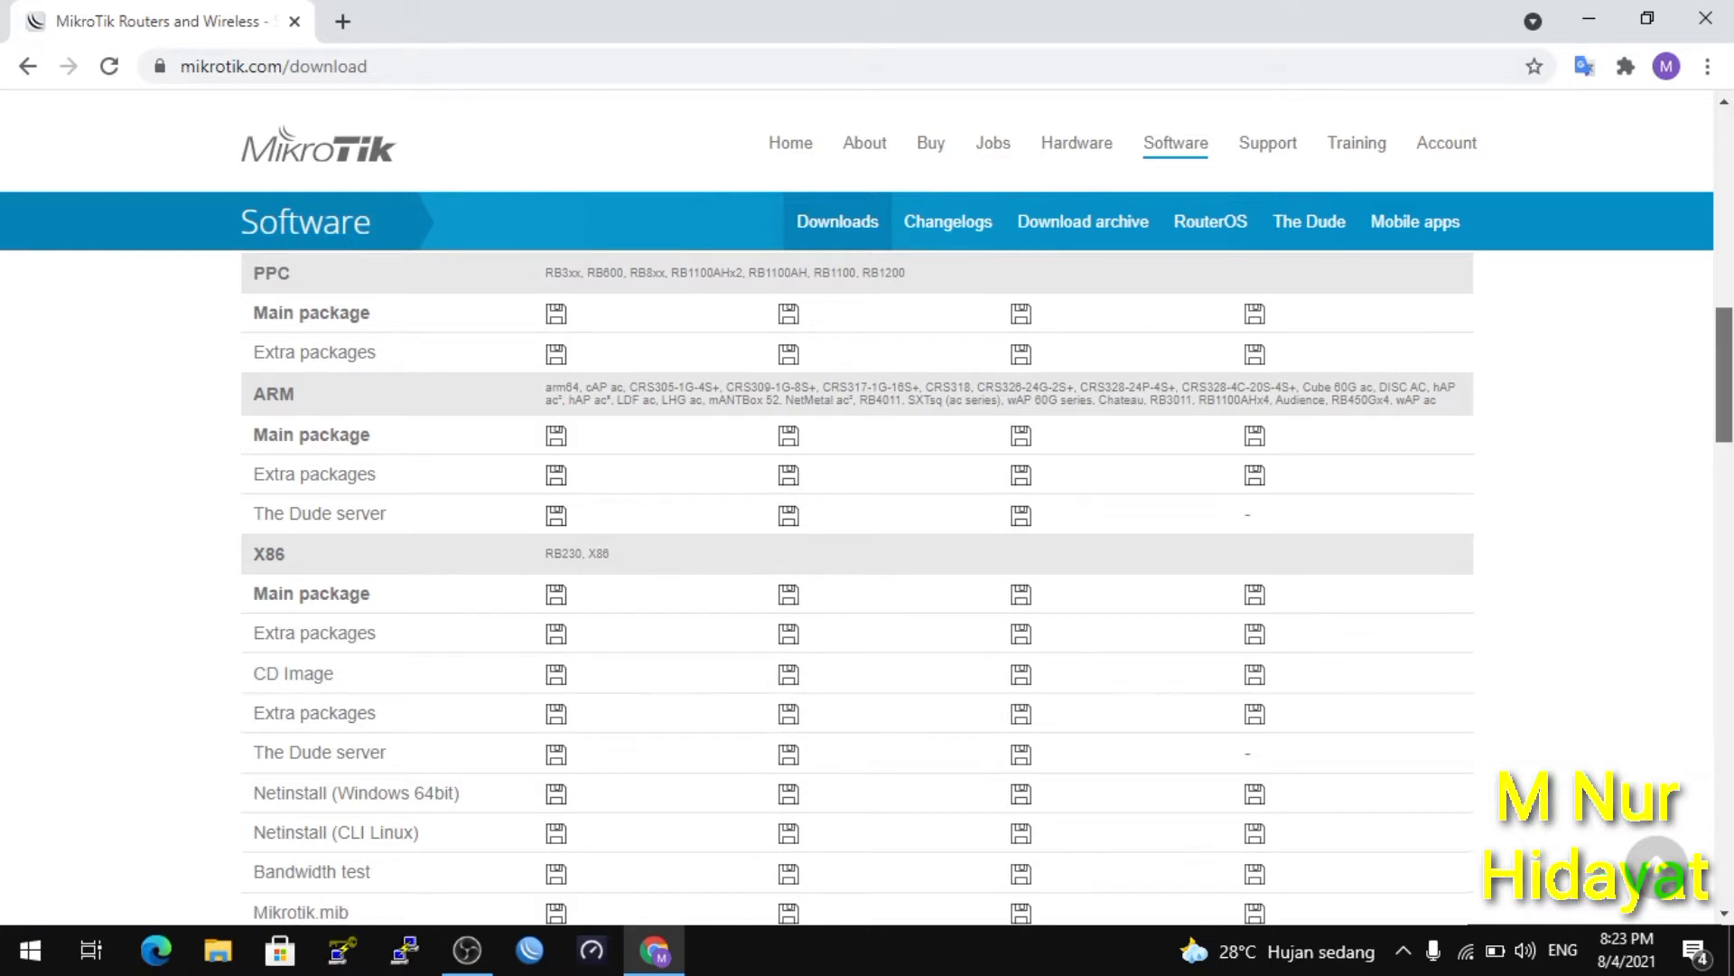
{"action": "left_click_drag", "start_coordinate": [1726, 374], "coordinate": [1726, 217]}
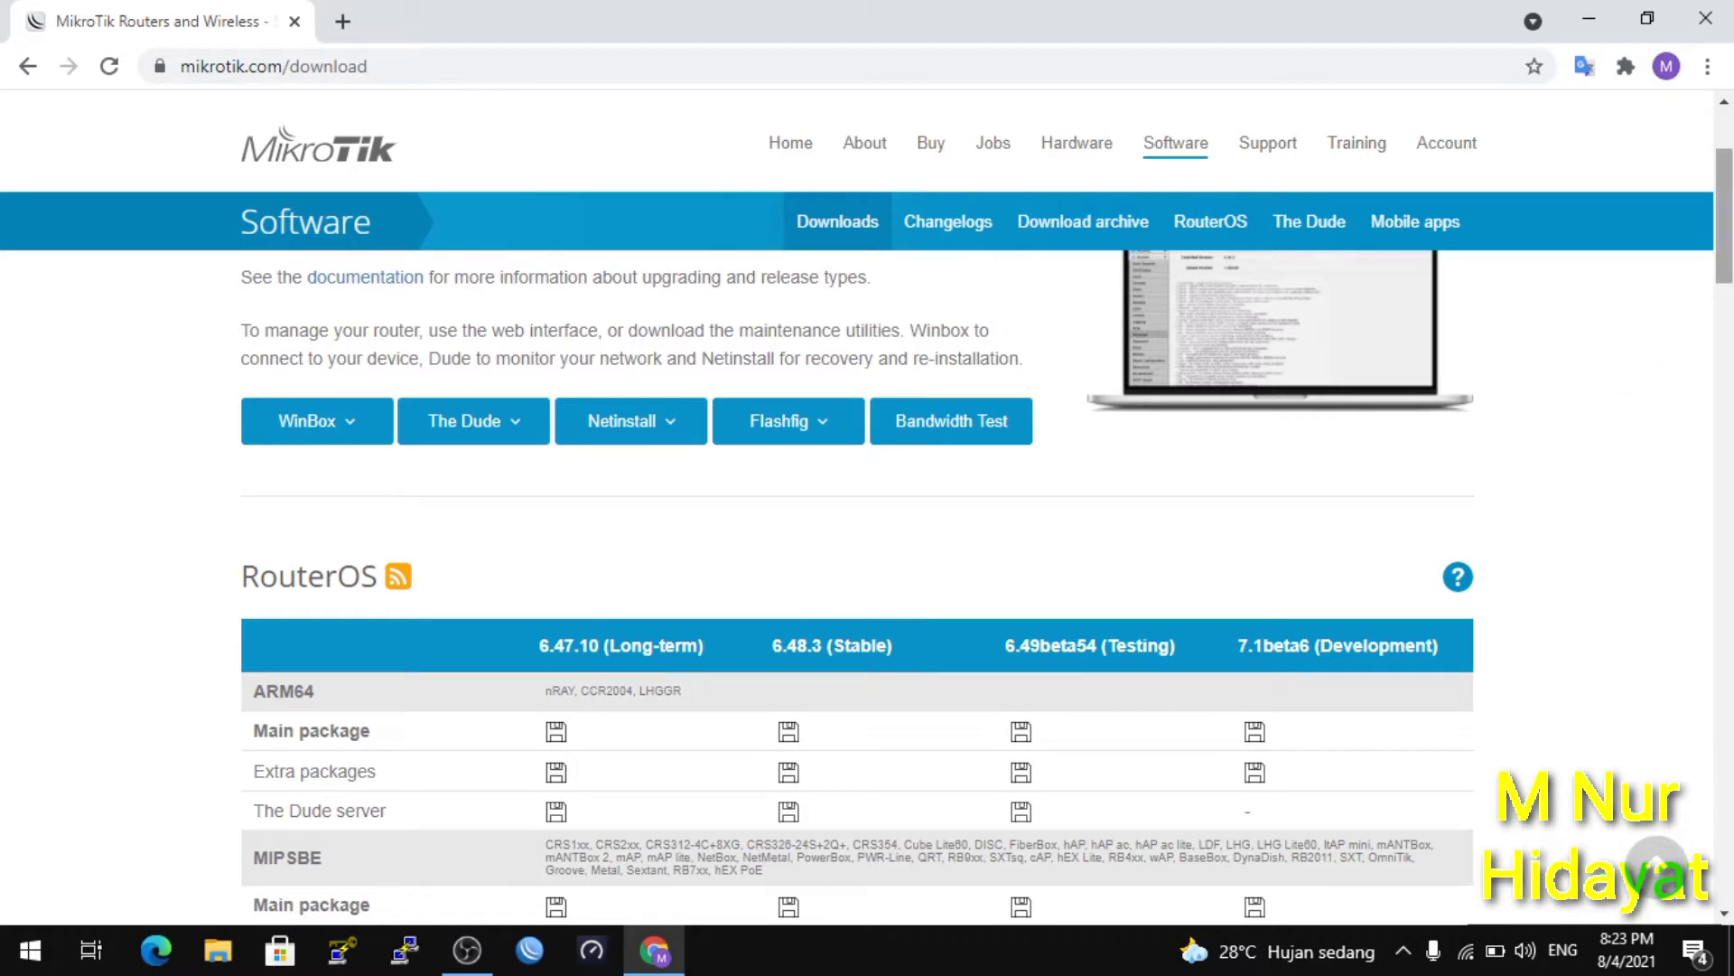
{"action": "left_click_drag", "start_coordinate": [1726, 217], "coordinate": [1726, 393]}
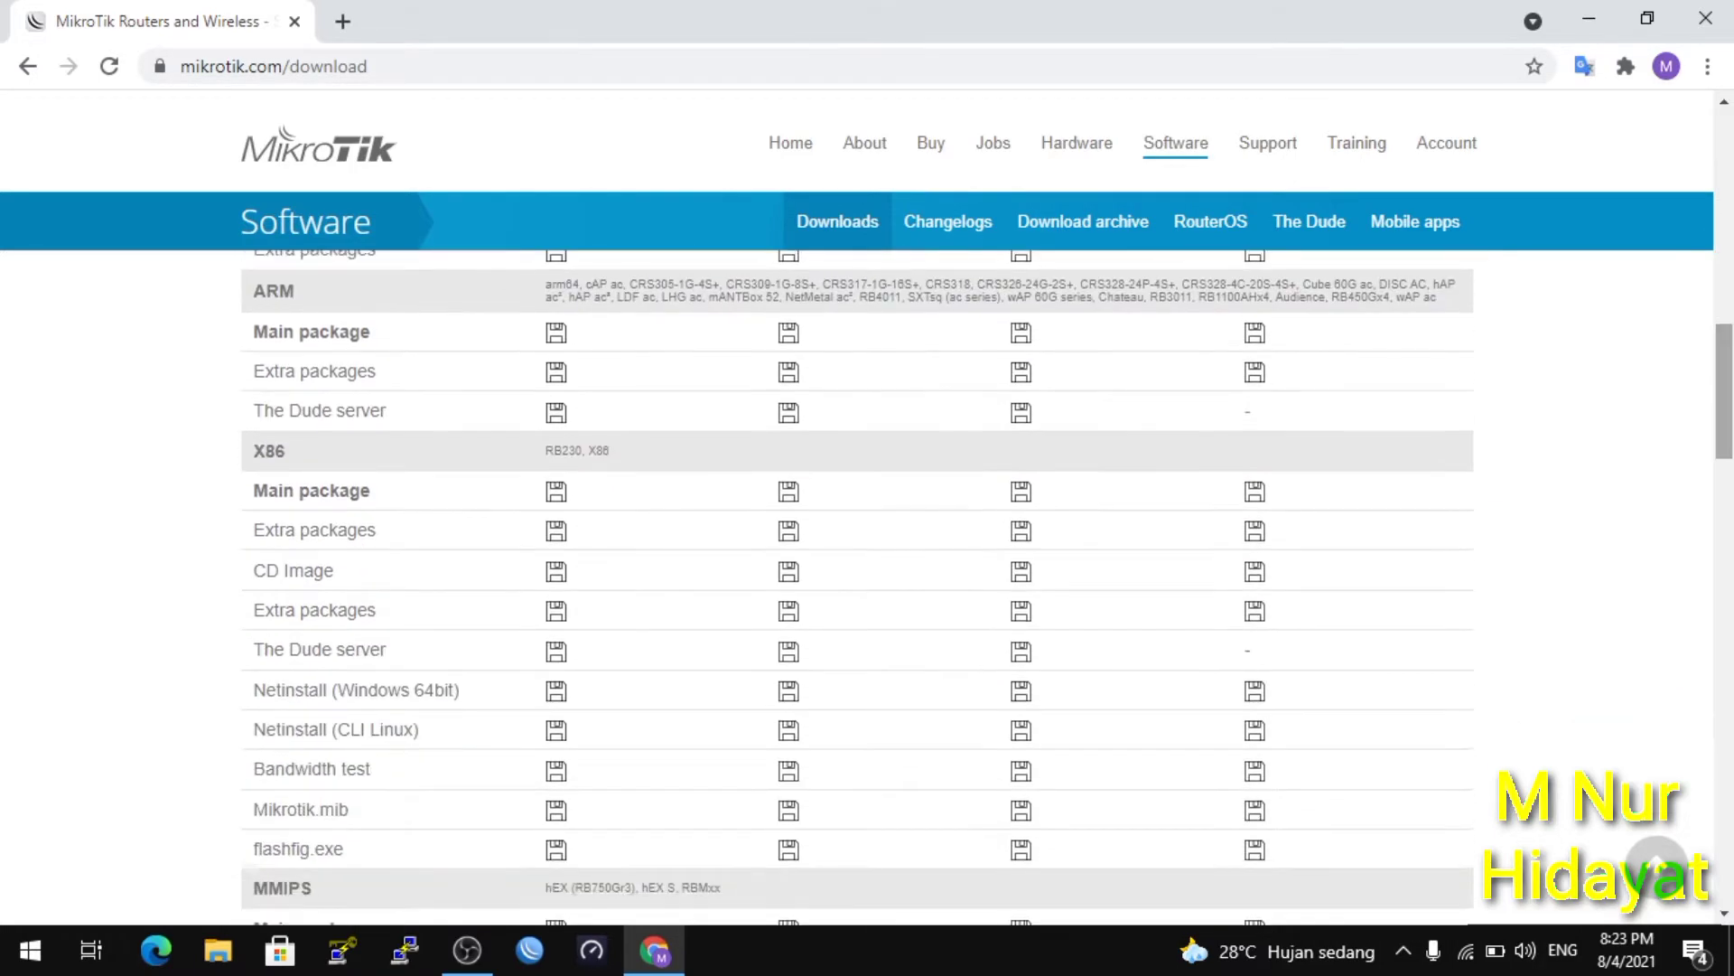
Download the RouterOS 6.48.3 (Stable) X86 CD image, mikrotik-6.48.3.iso.
{"action": "left_click", "coordinate": [787, 578]}
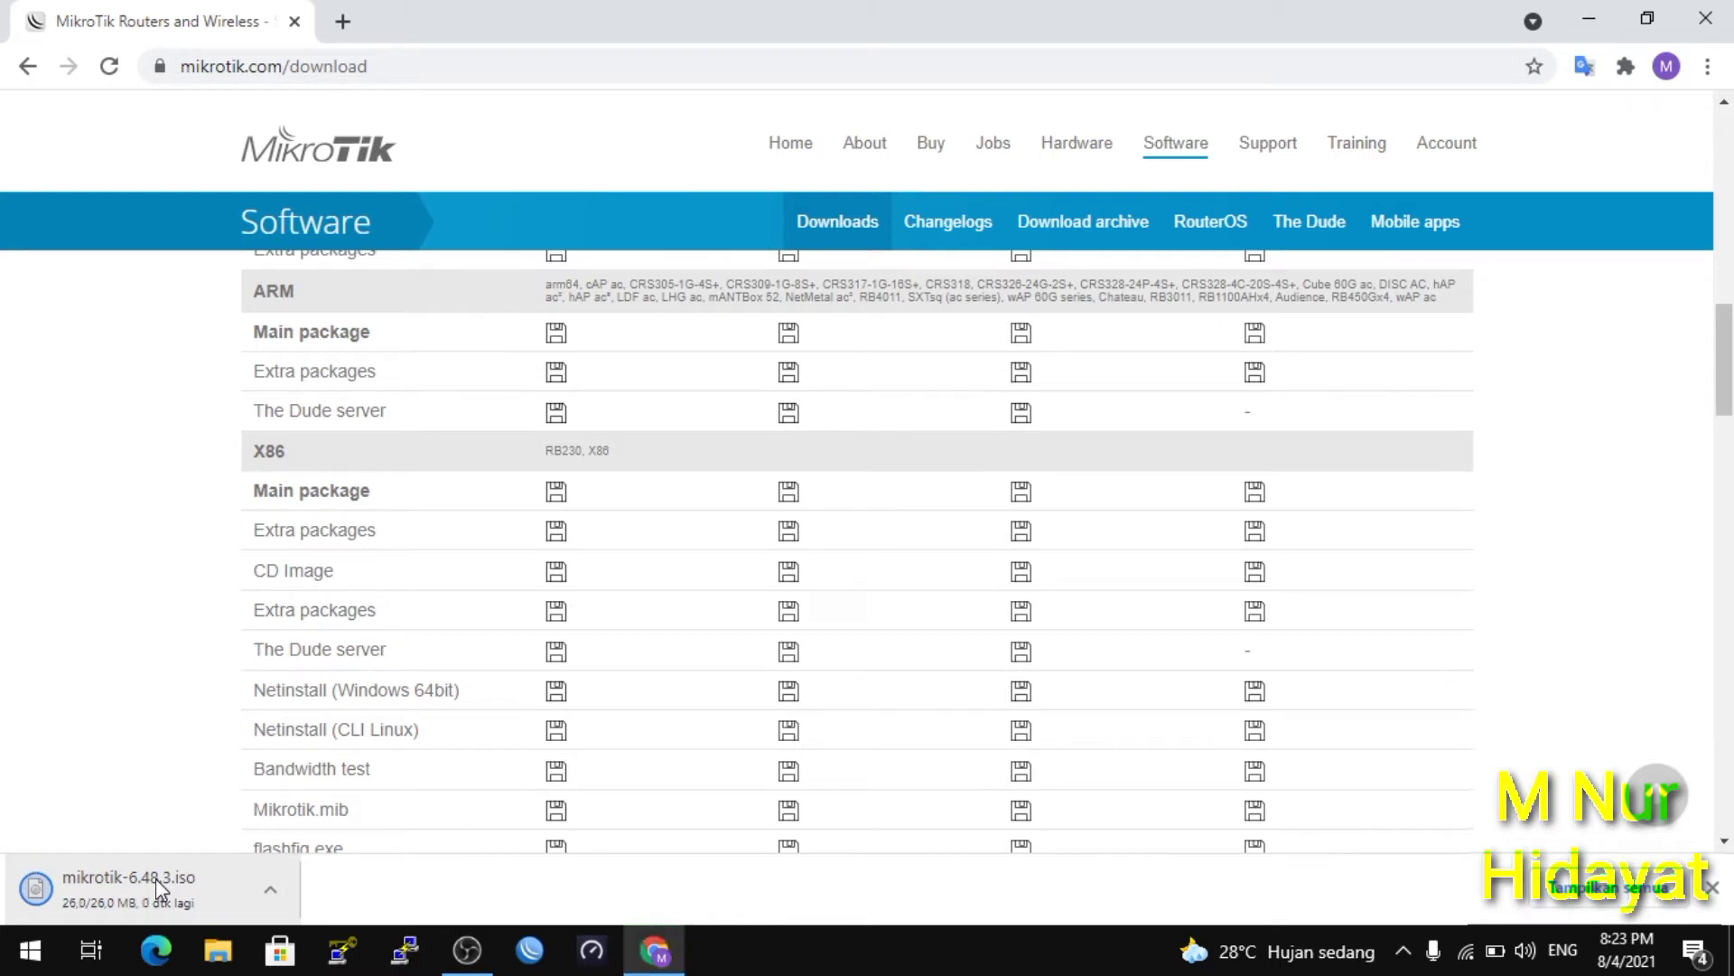
{"action": "left_click", "coordinate": [225, 945]}
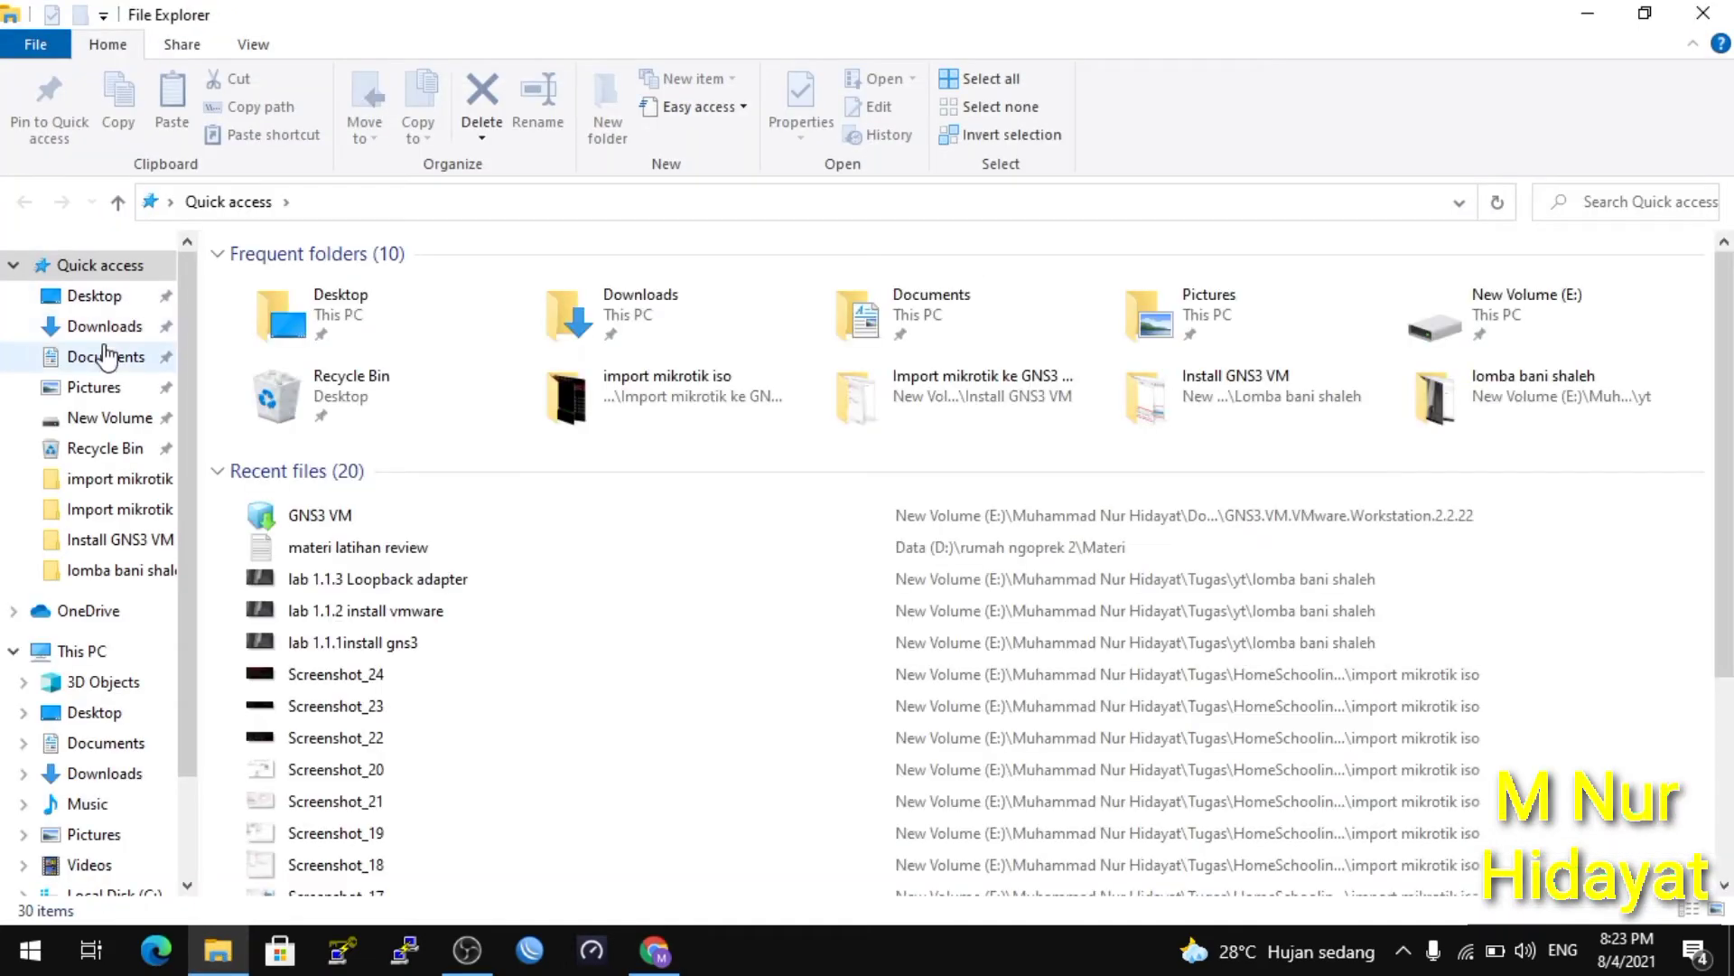
Copy the mikrotik-6.48.3 disc image from the Downloads folder.
{"action": "left_click", "coordinate": [95, 332]}
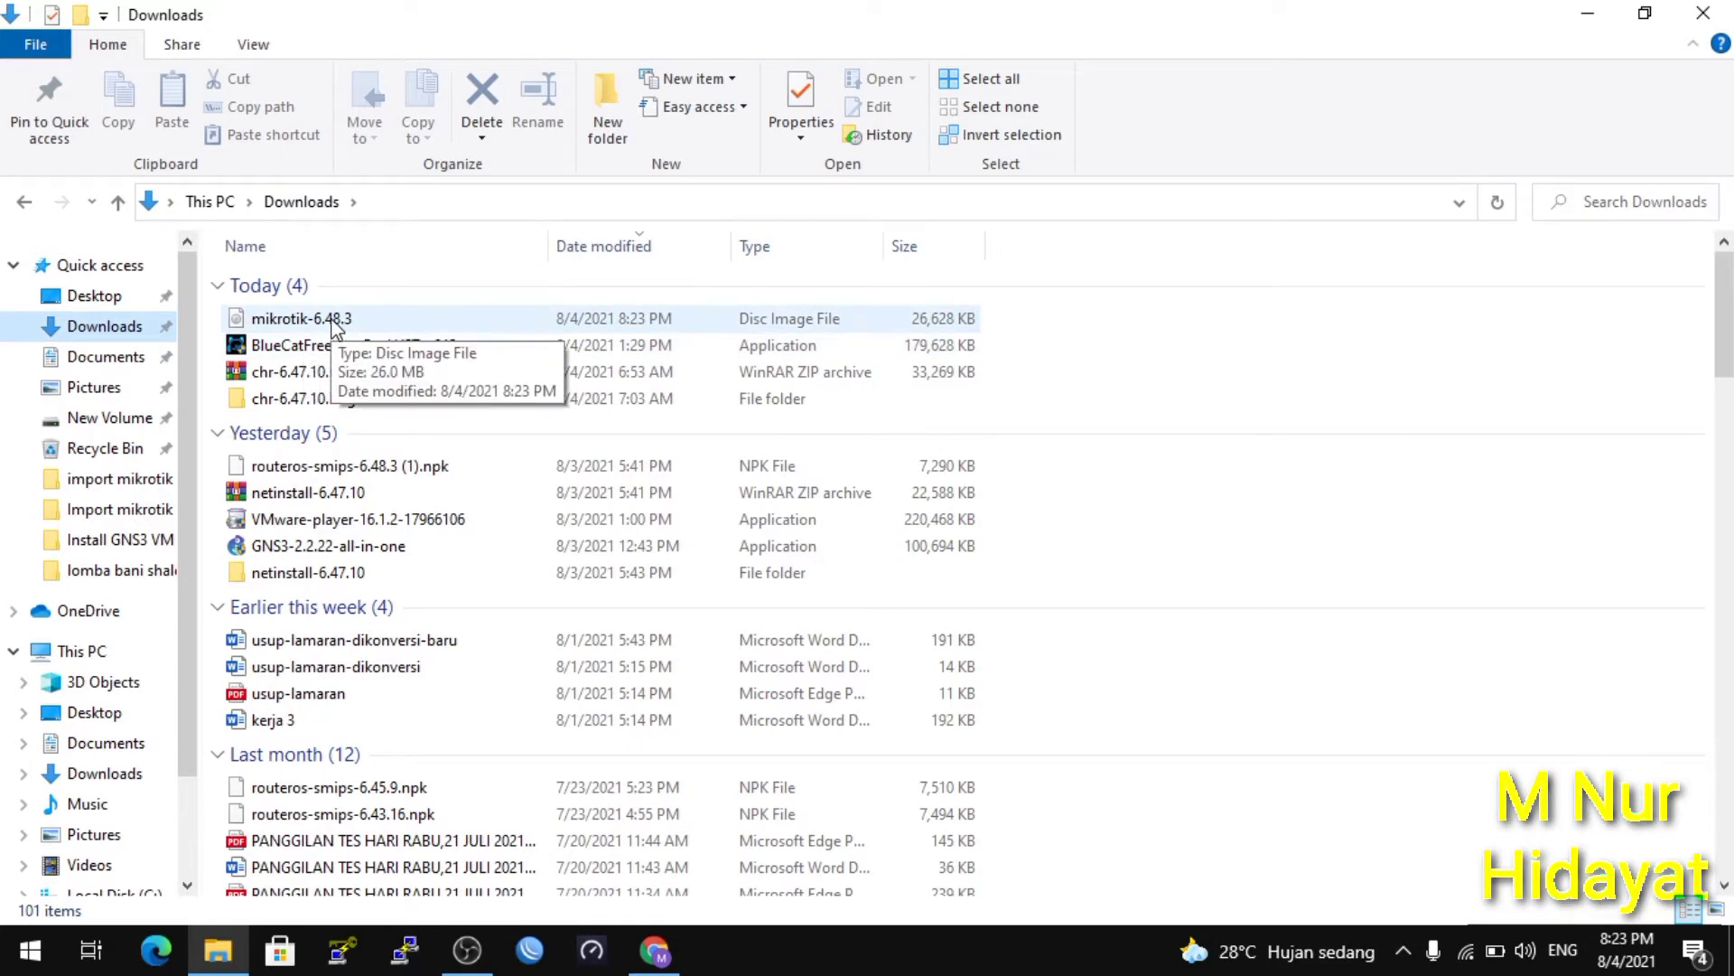
{"action": "right_click", "coordinate": [335, 323]}
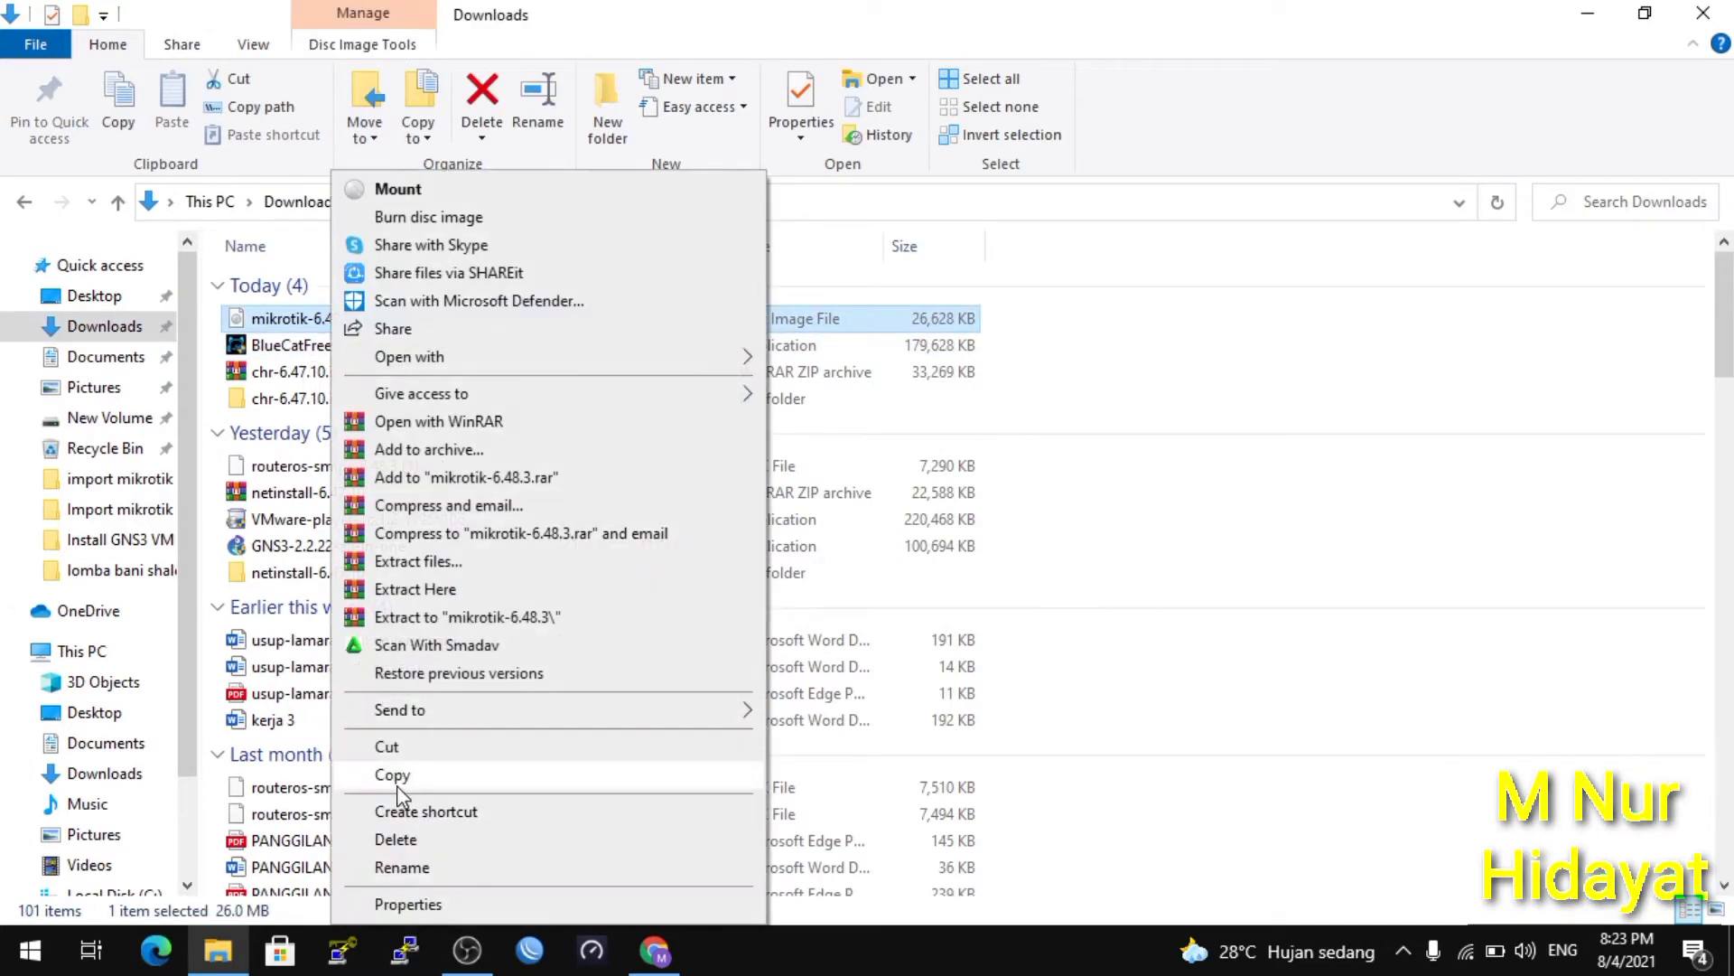
{"action": "left_click", "coordinate": [394, 777]}
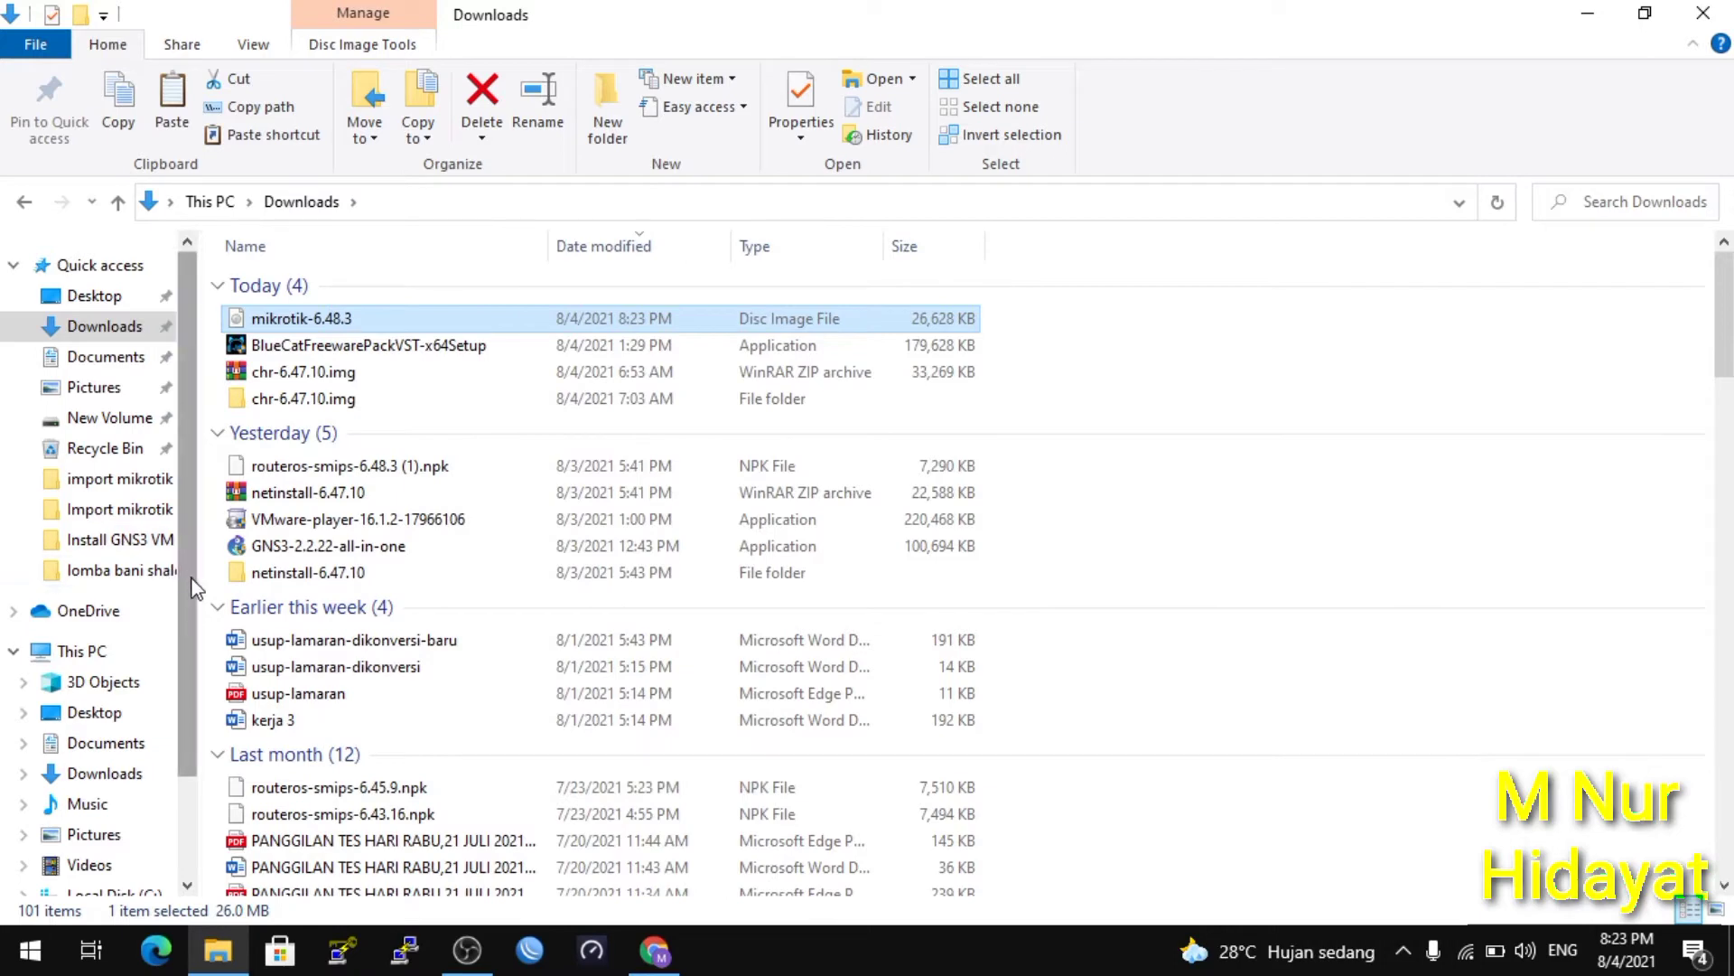
Navigate to C:\Program Files\GNS3 in File Explorer.
{"action": "left_click", "coordinate": [104, 650]}
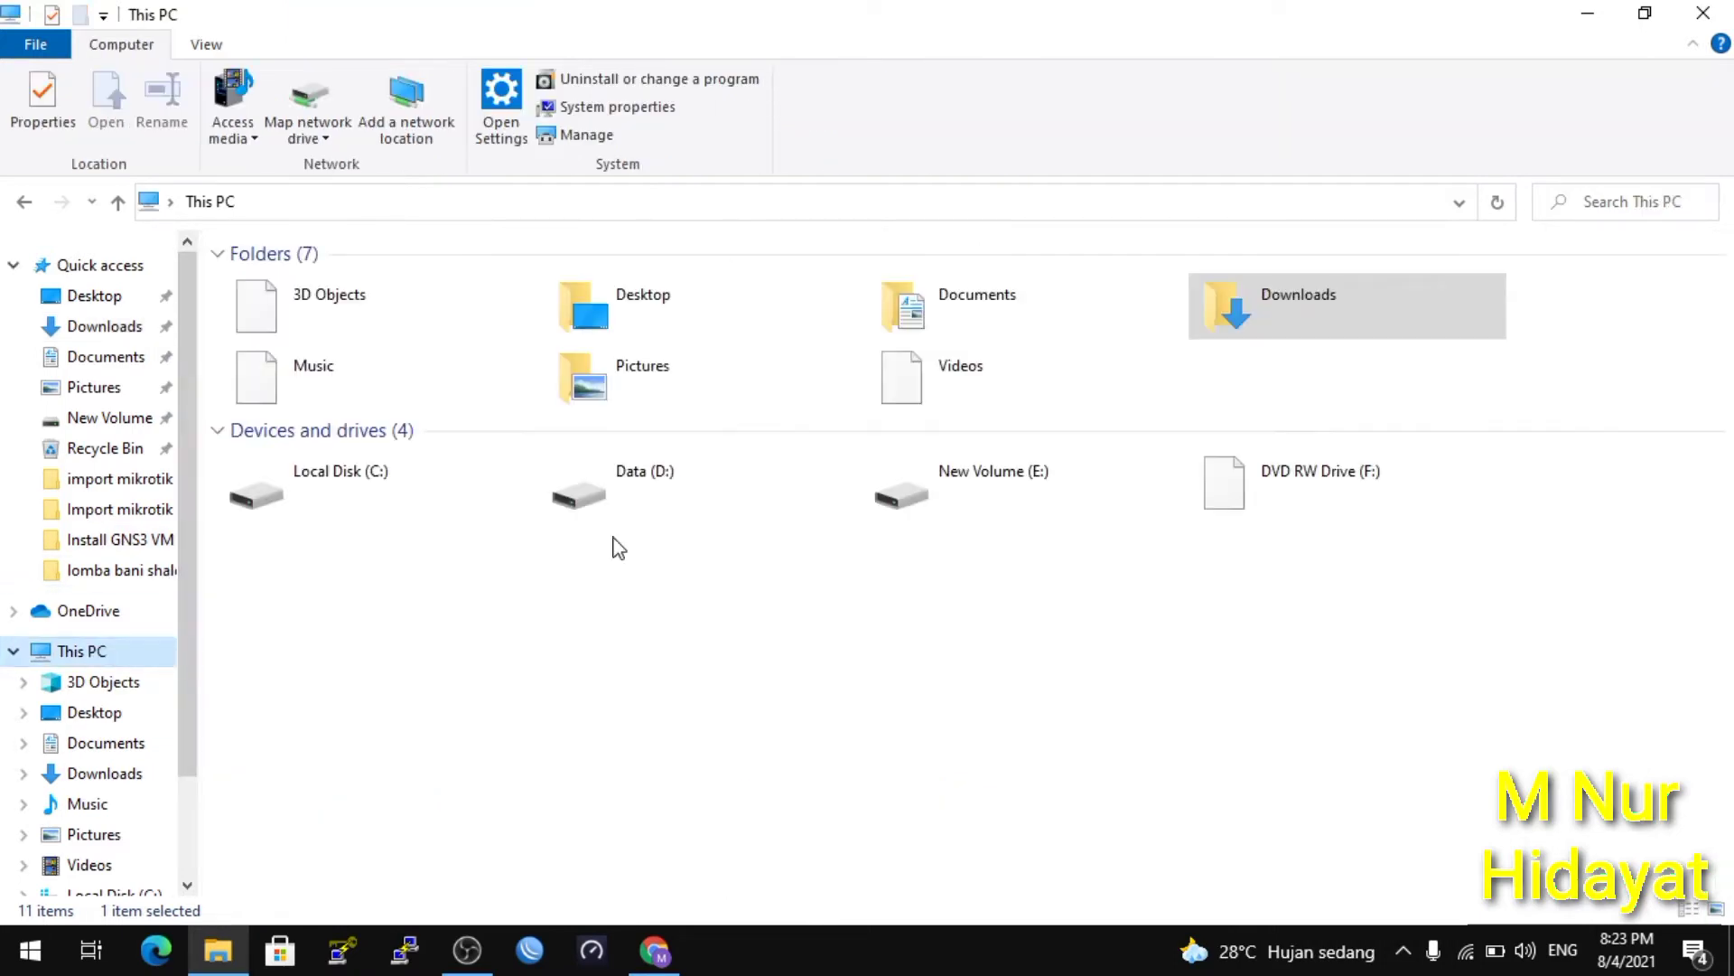
{"action": "double_click", "coordinate": [366, 504]}
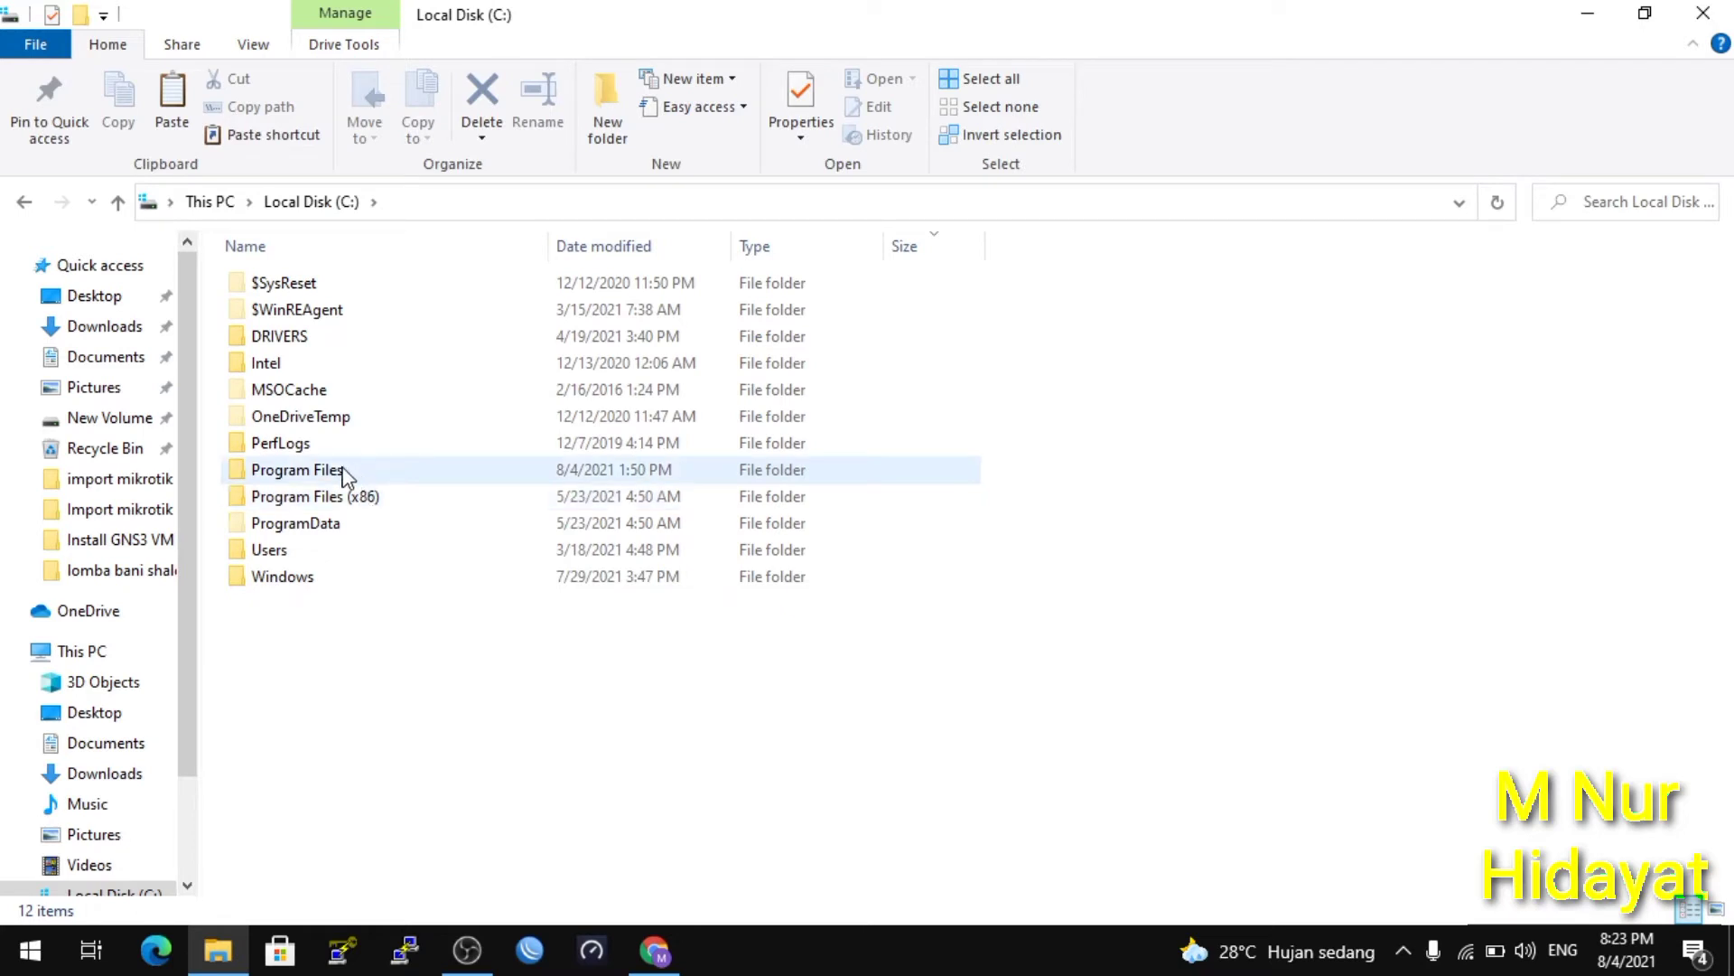
{"action": "double_click", "coordinate": [348, 470]}
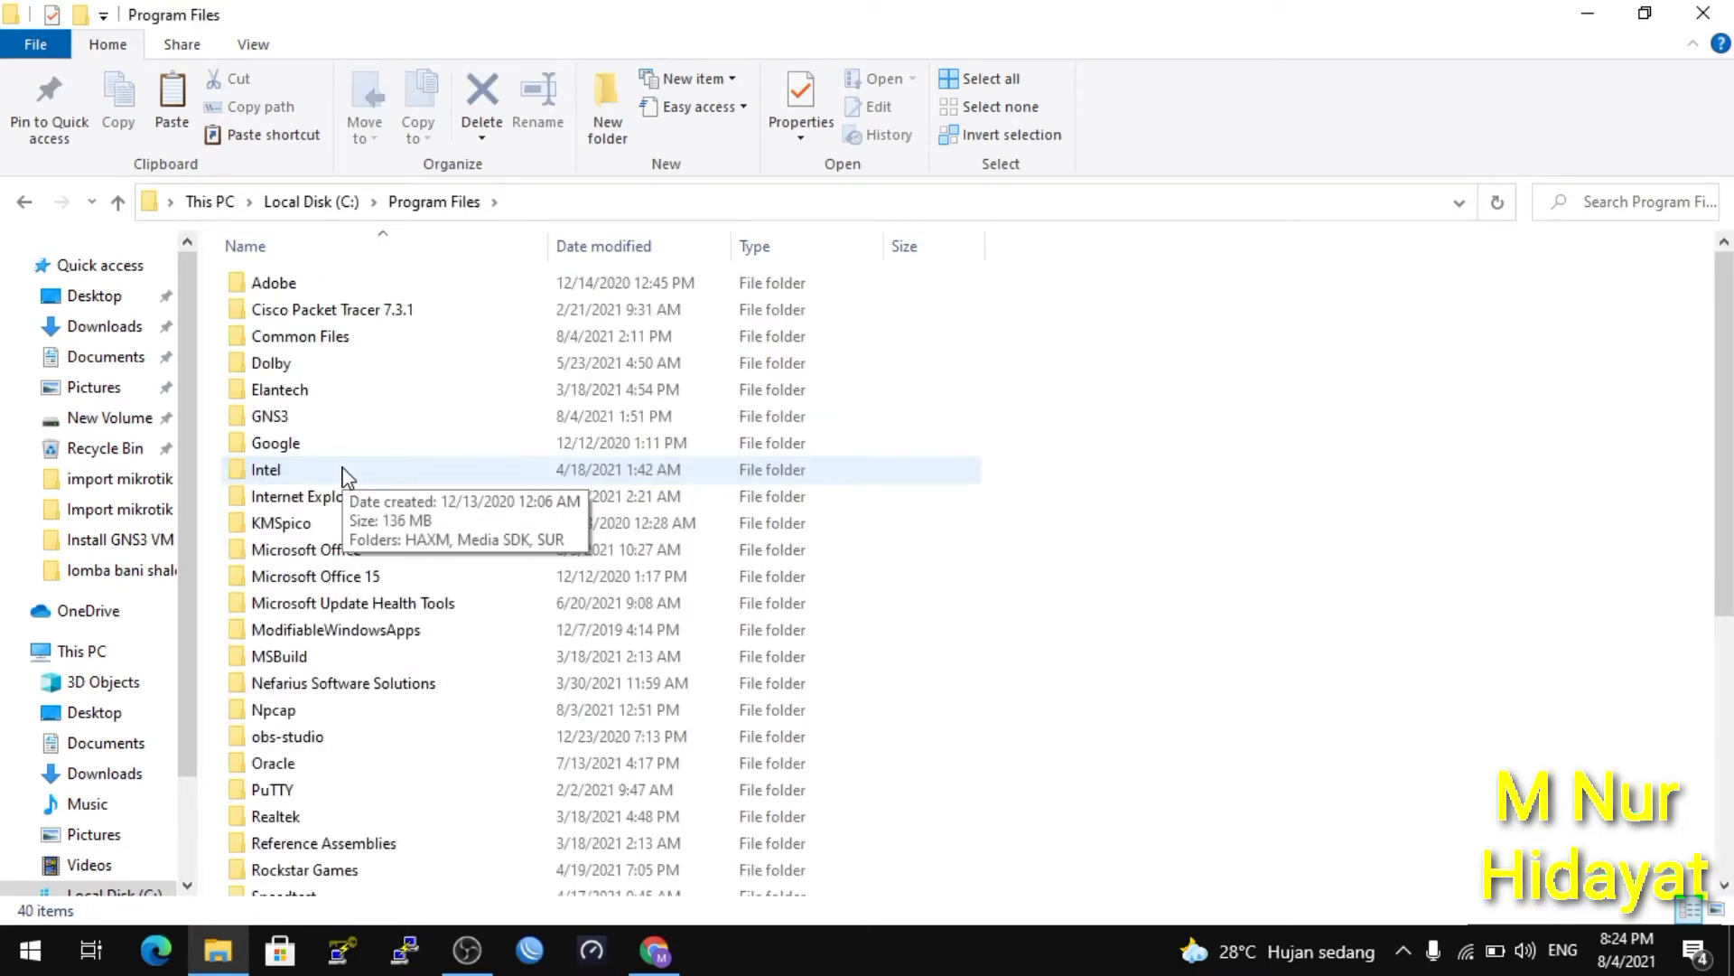
{"action": "key", "text": "c"}
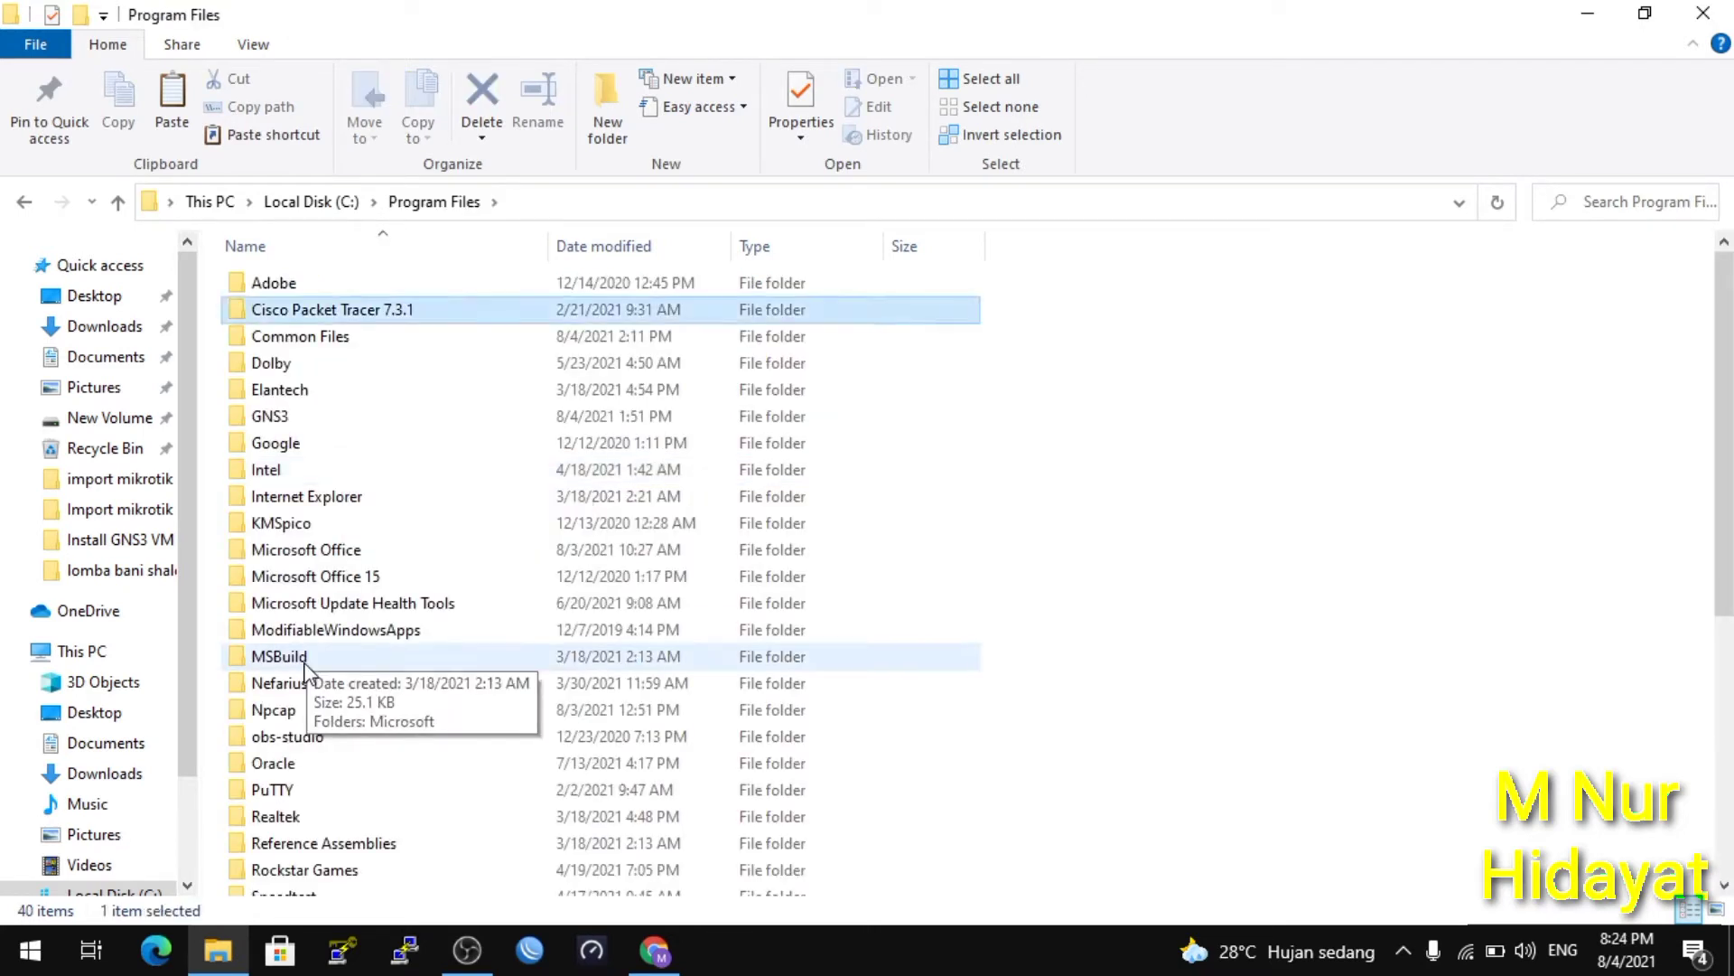
{"action": "key", "text": "d"}
{"action": "key", "text": "g"}
{"action": "key", "text": "Up"}
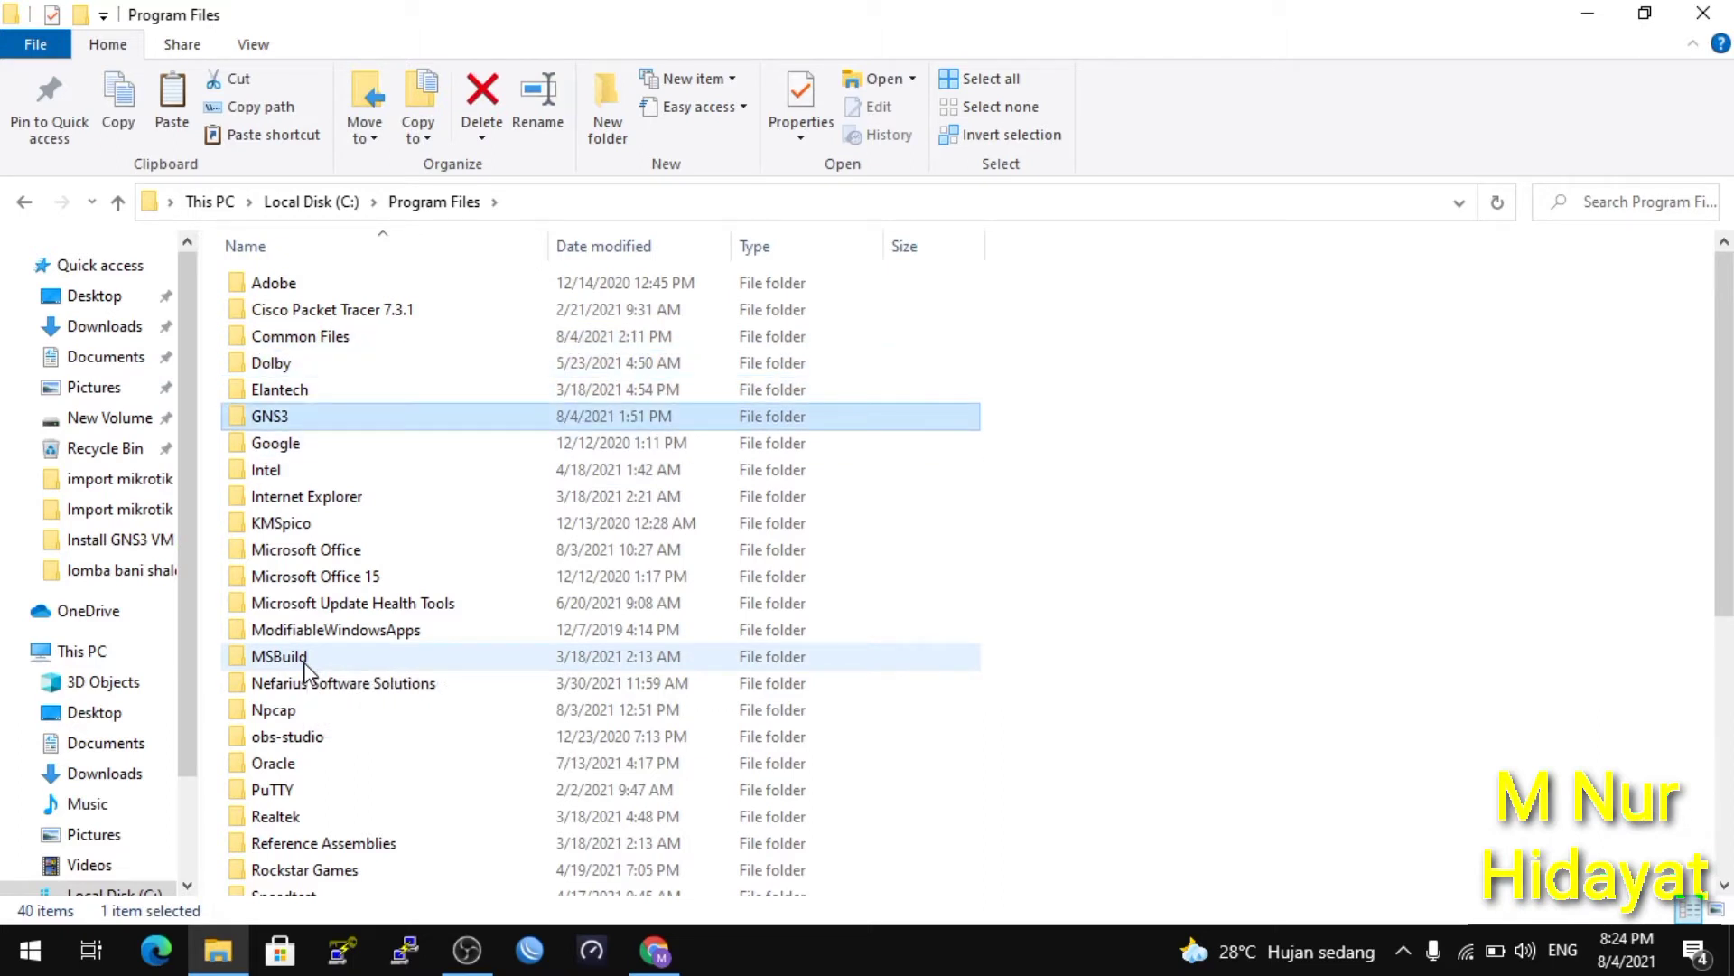
{"action": "left_click", "coordinate": [279, 417]}
{"action": "double_click", "coordinate": [364, 424]}
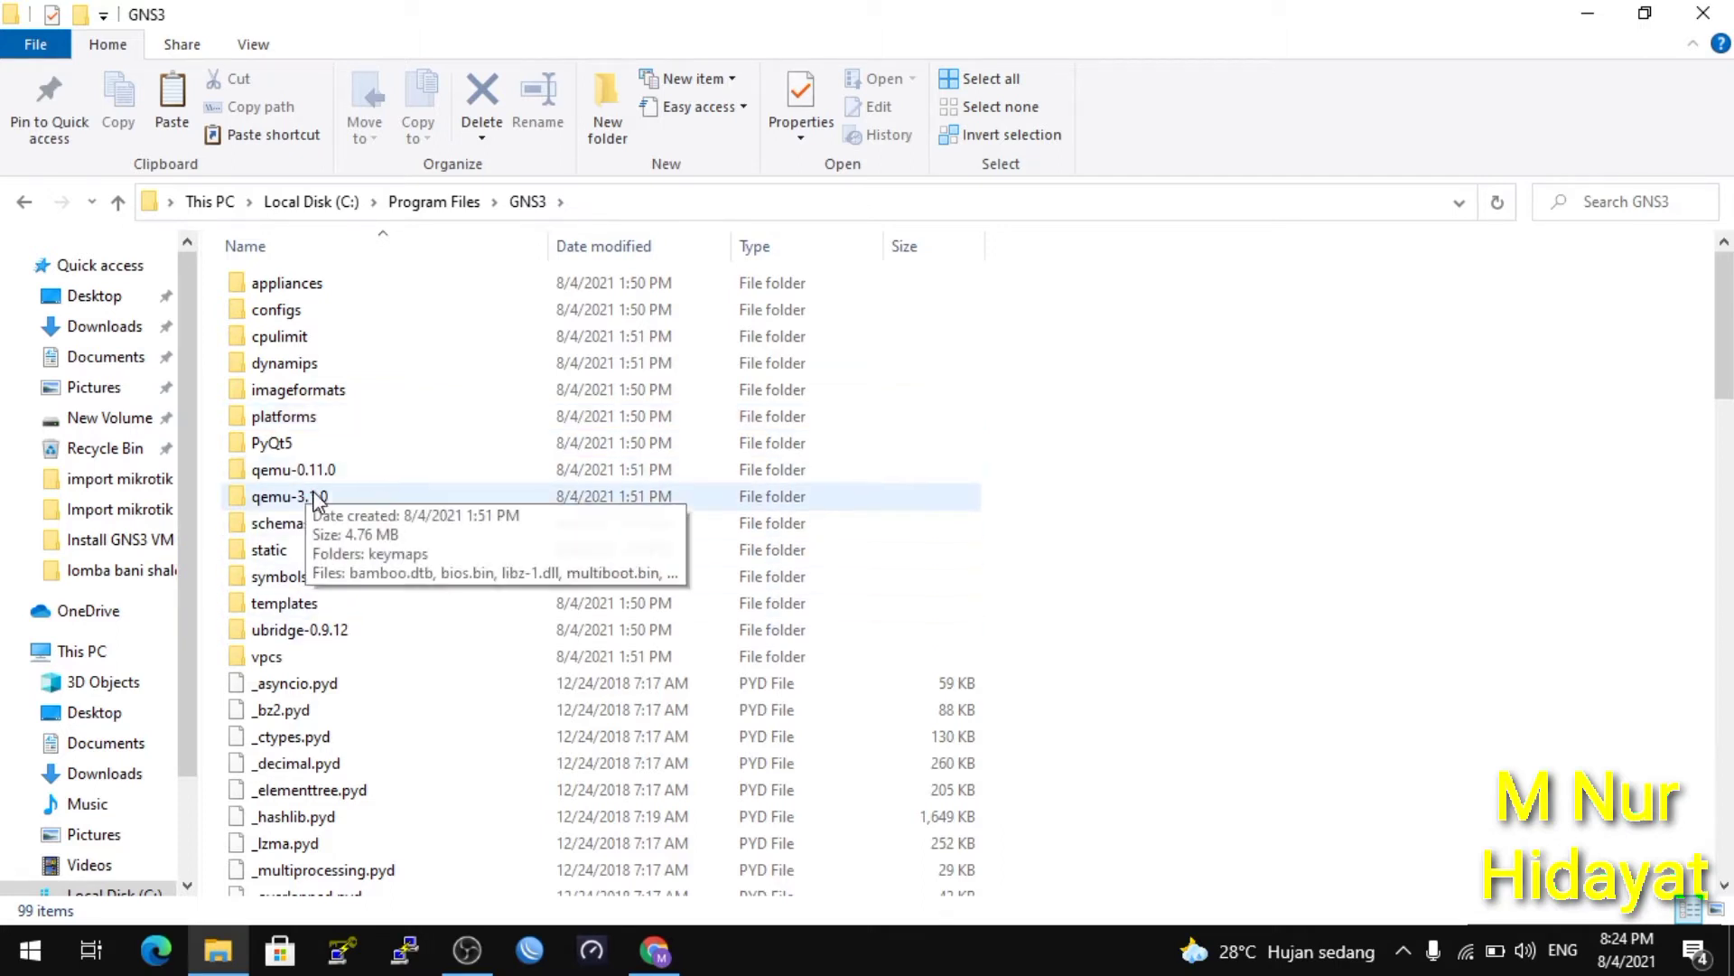
{"action": "mouse_move", "coordinate": [331, 507]}
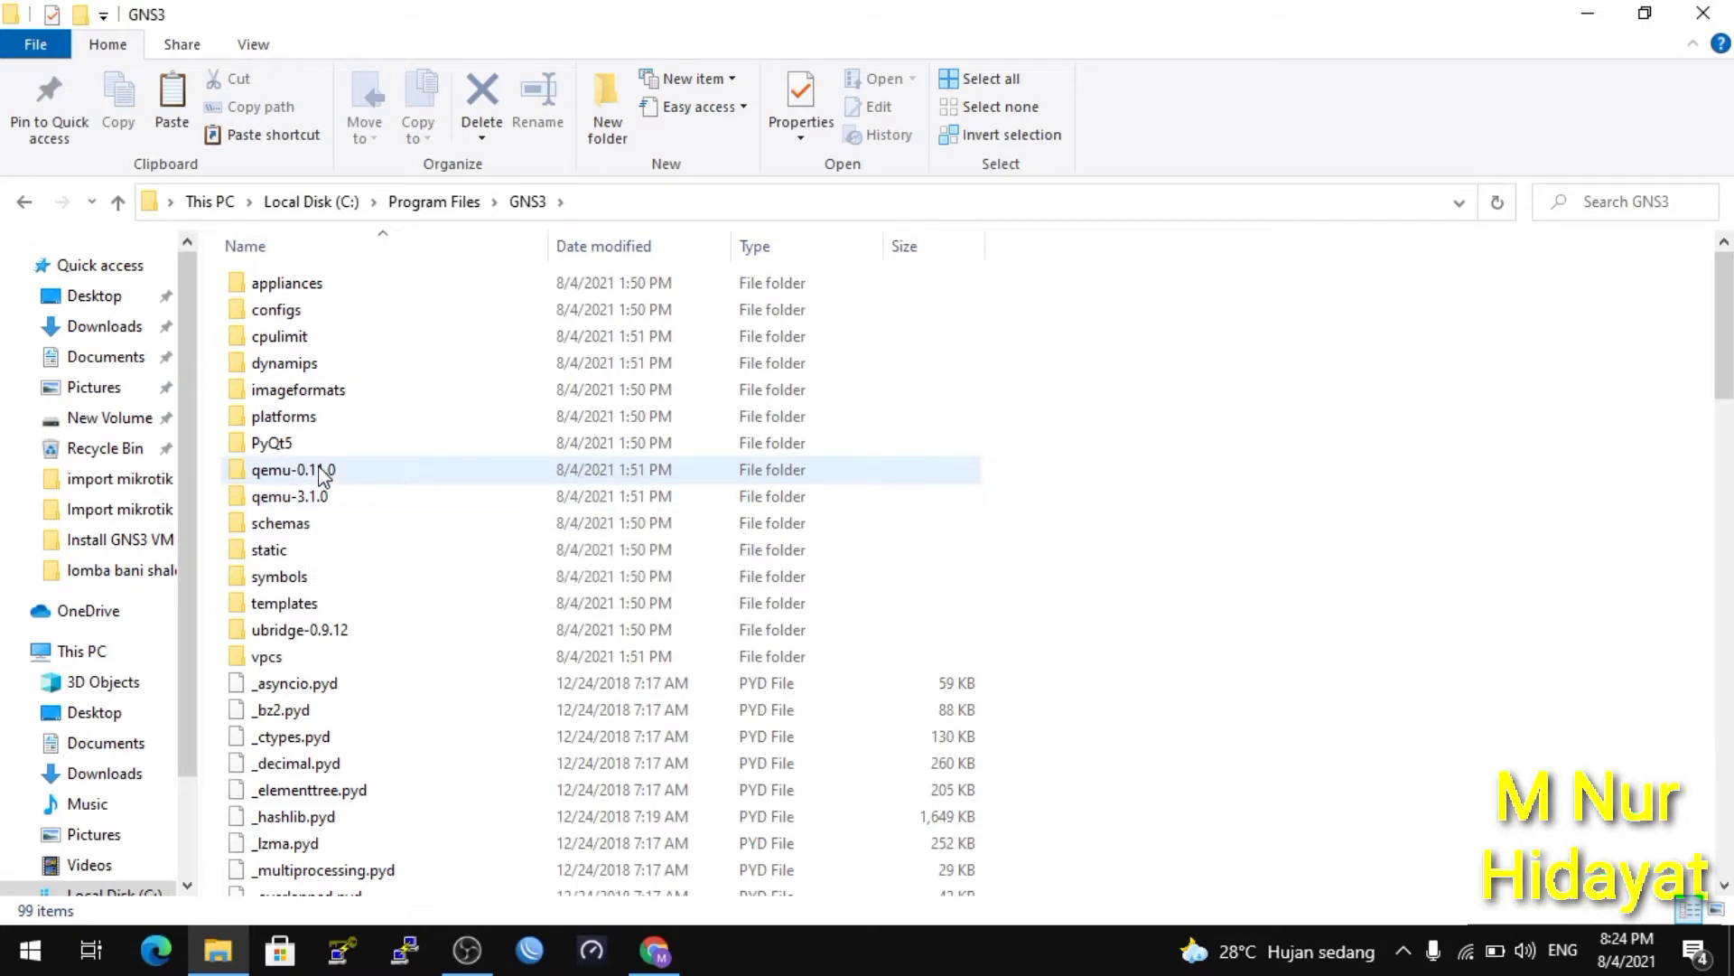
{"action": "mouse_move", "coordinate": [322, 475]}
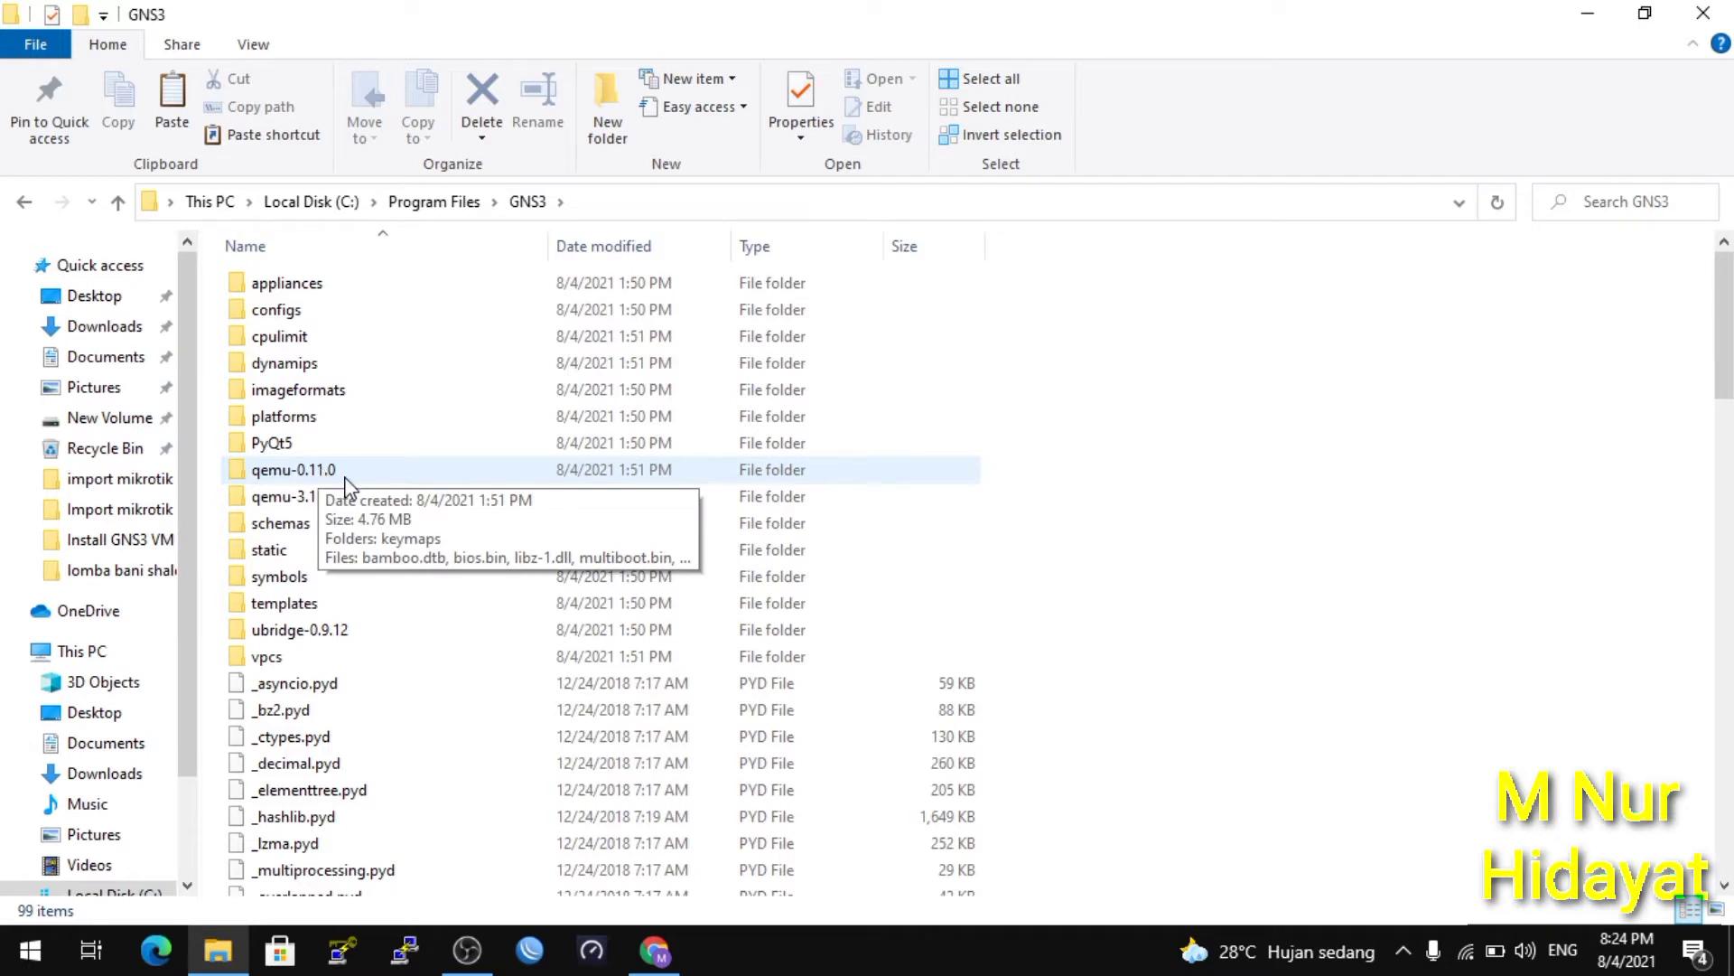
Paste mikrotik-6.48.3 into the qemu-0.11.0 folder, granting administrator permission.
{"action": "double_click", "coordinate": [324, 473]}
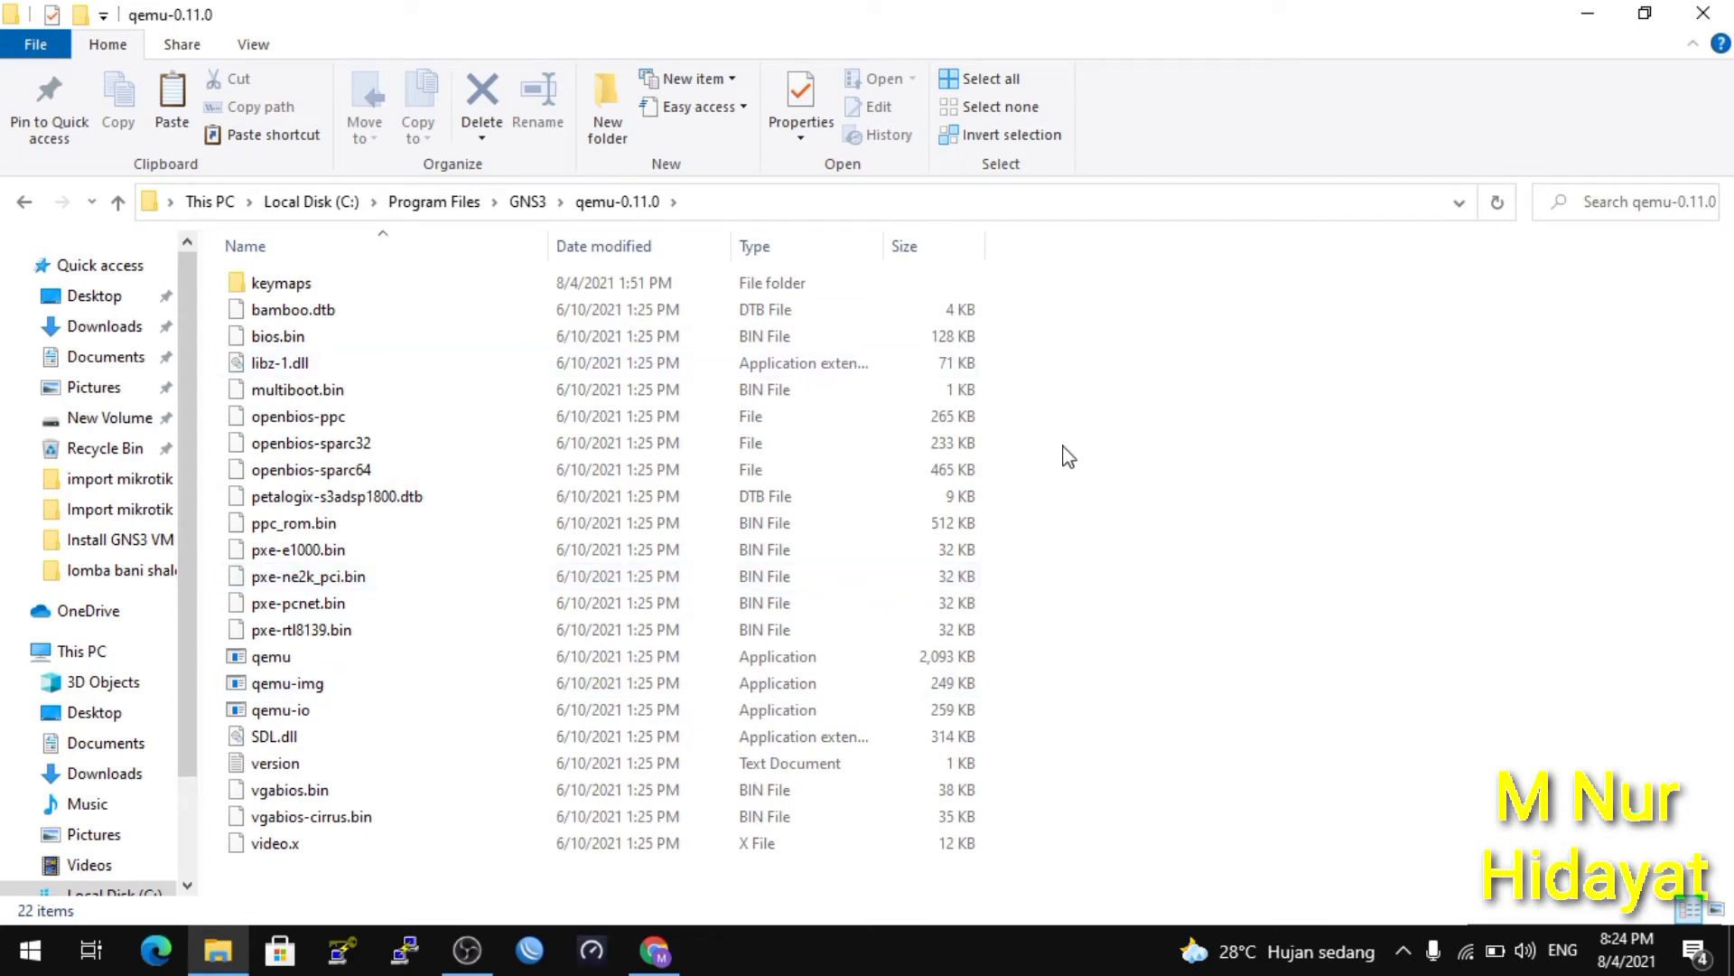
{"action": "right_click", "coordinate": [502, 448]}
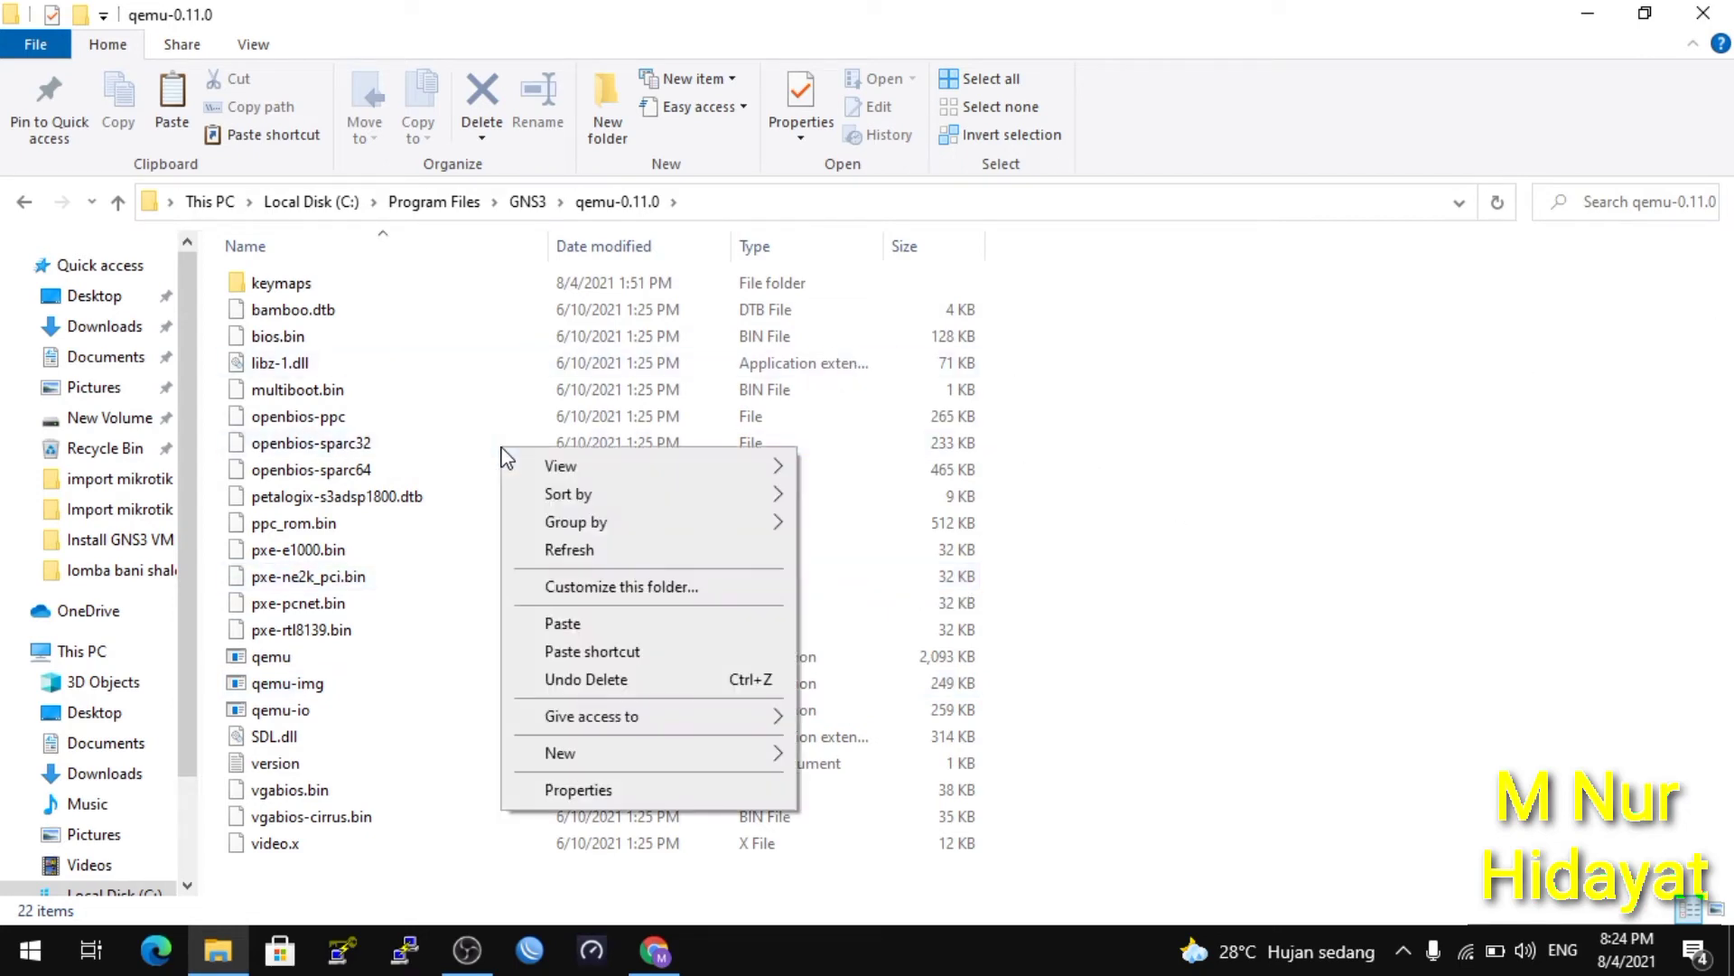
{"action": "left_click", "coordinate": [637, 623]}
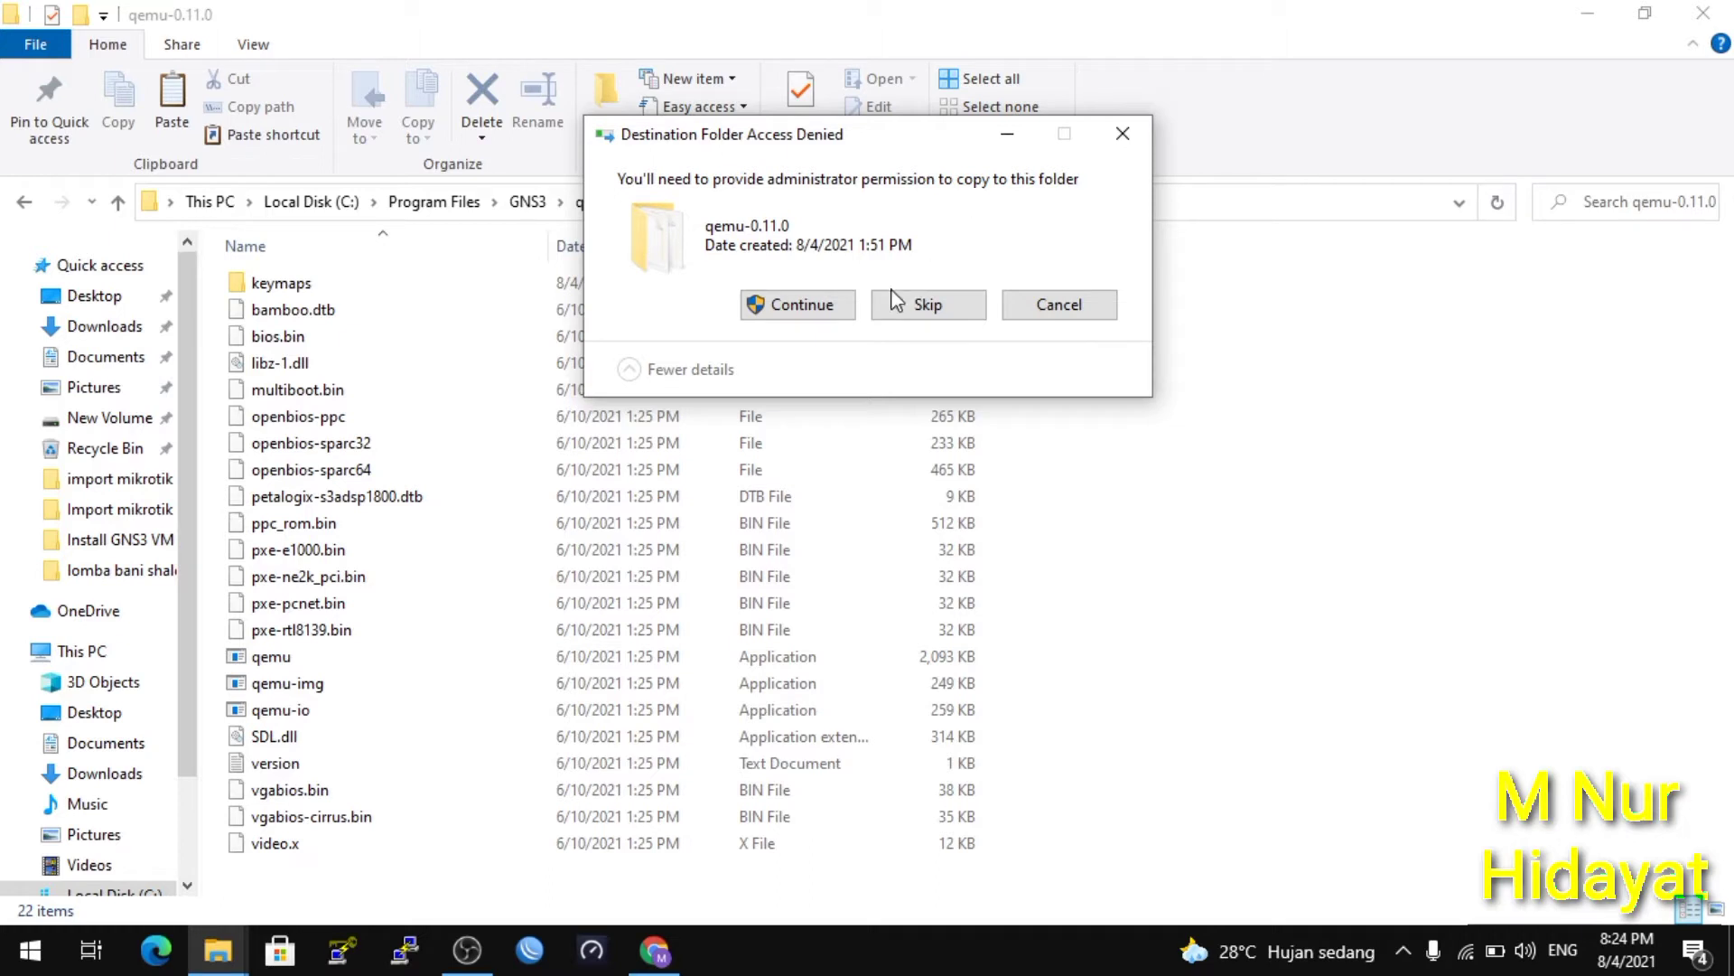
{"action": "left_click", "coordinate": [847, 305]}
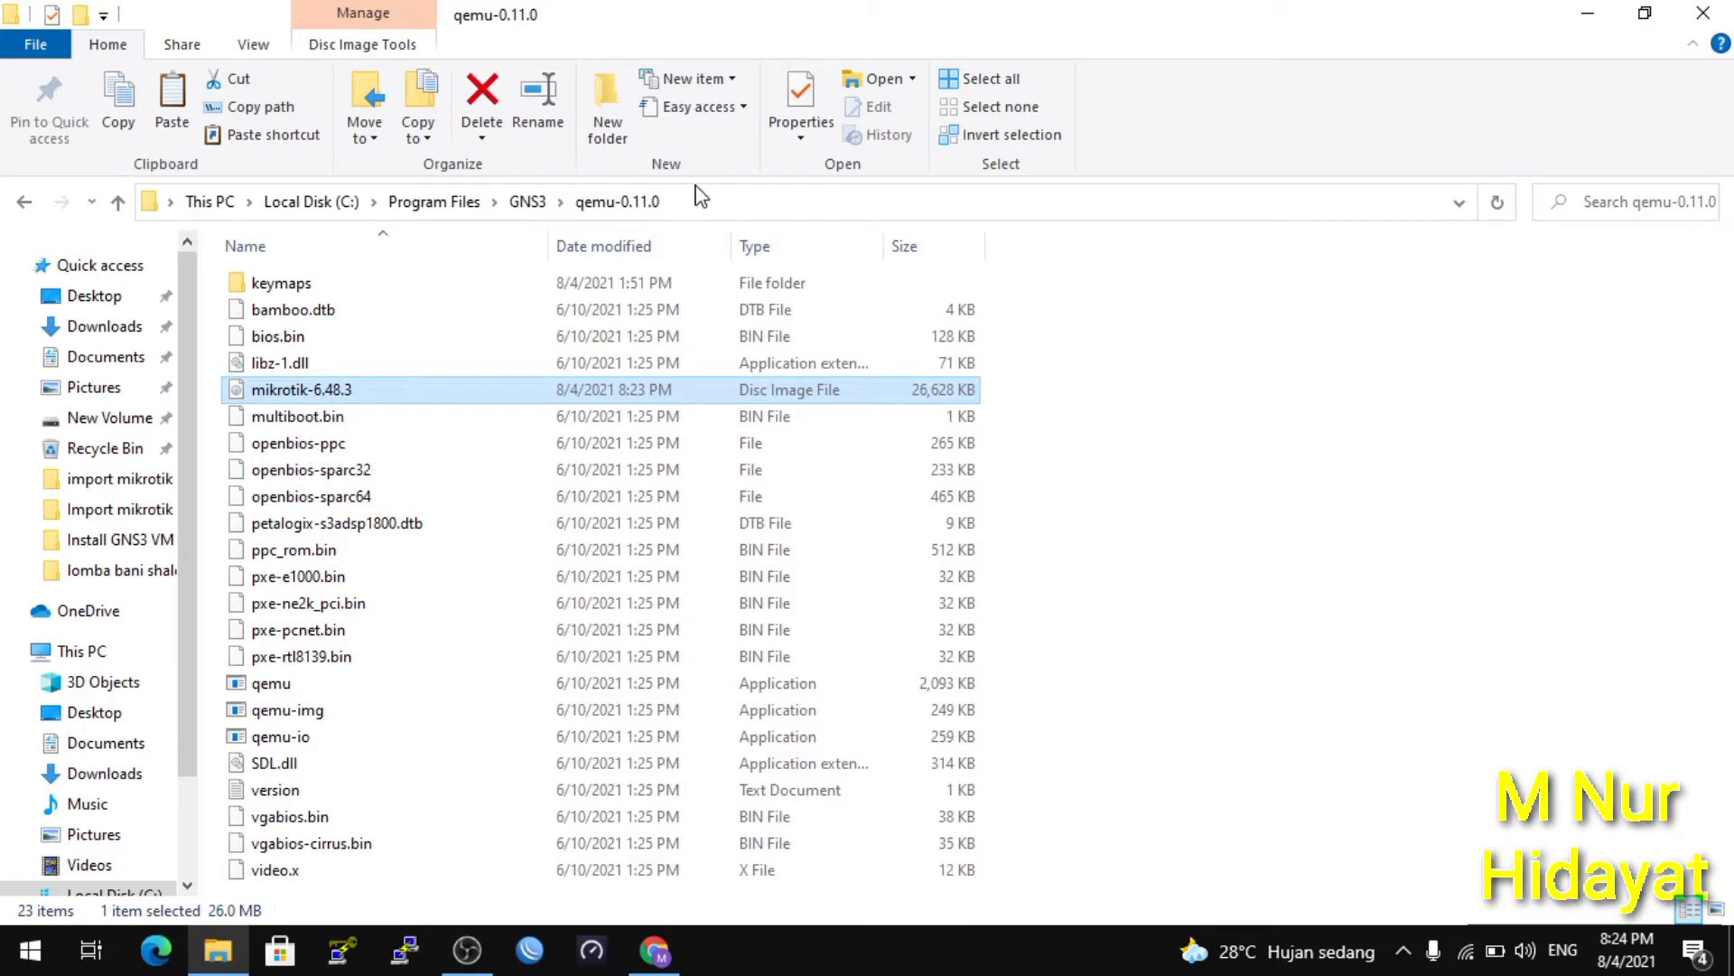
{"action": "key", "text": "super"}
{"action": "type", "text": "com"}
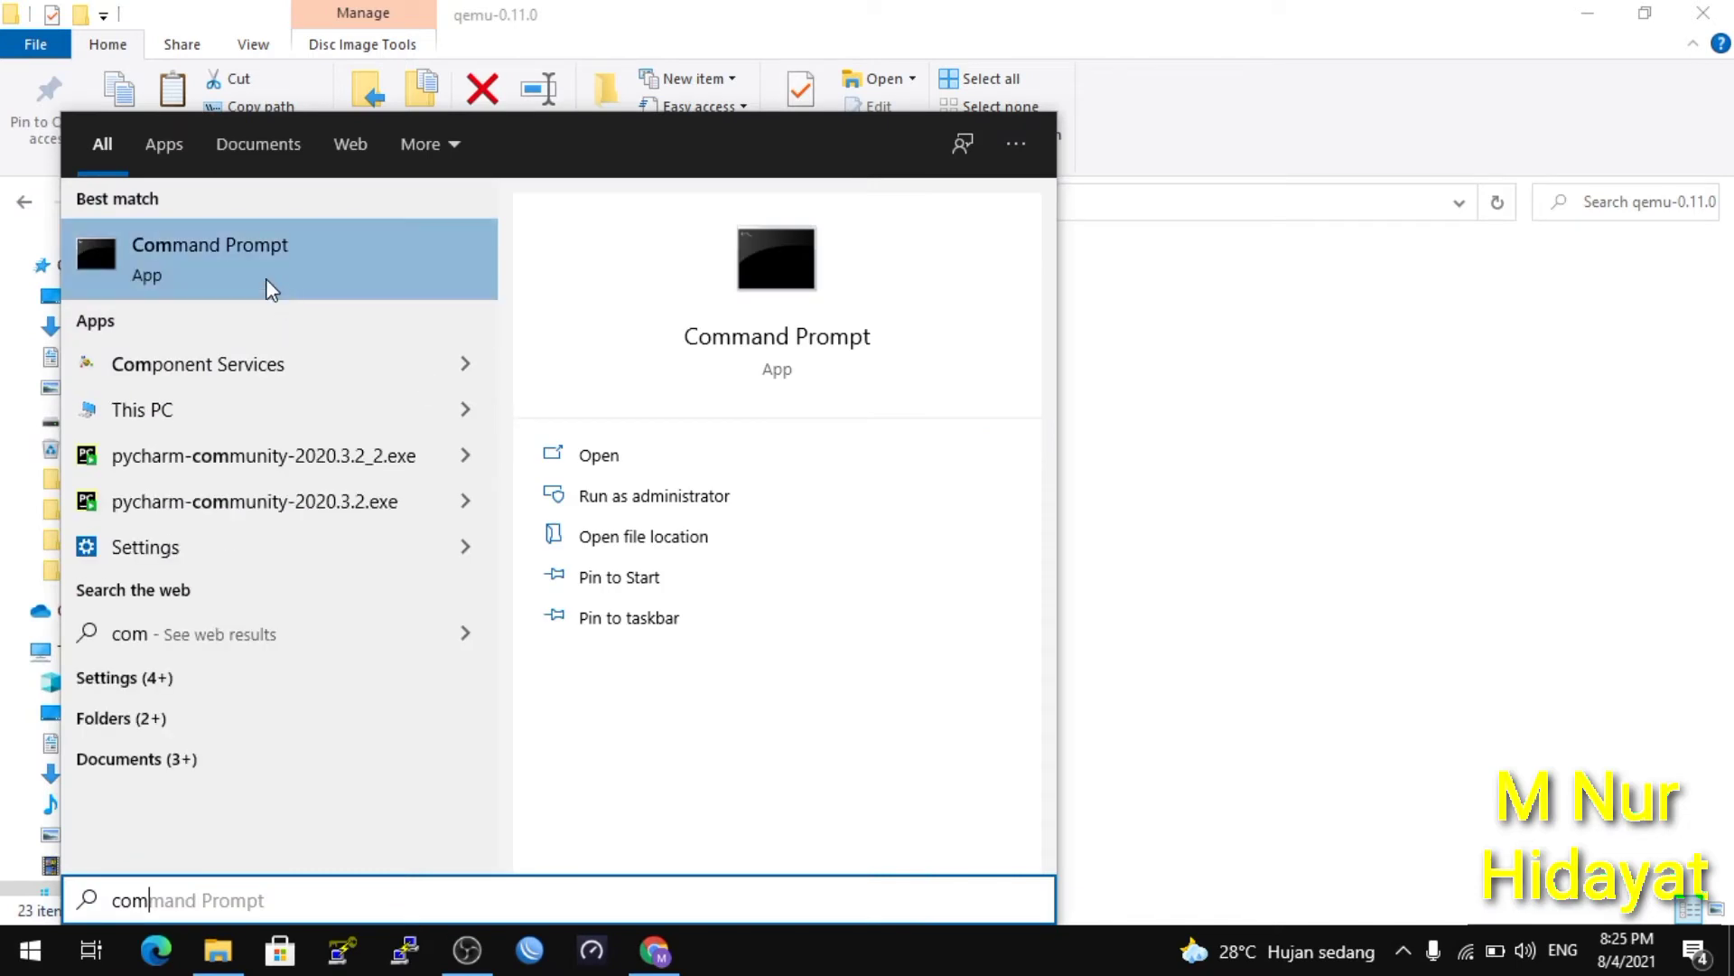
Run Command Prompt as administrator and position it centrally on a cleared desktop.
{"action": "left_click", "coordinate": [609, 503]}
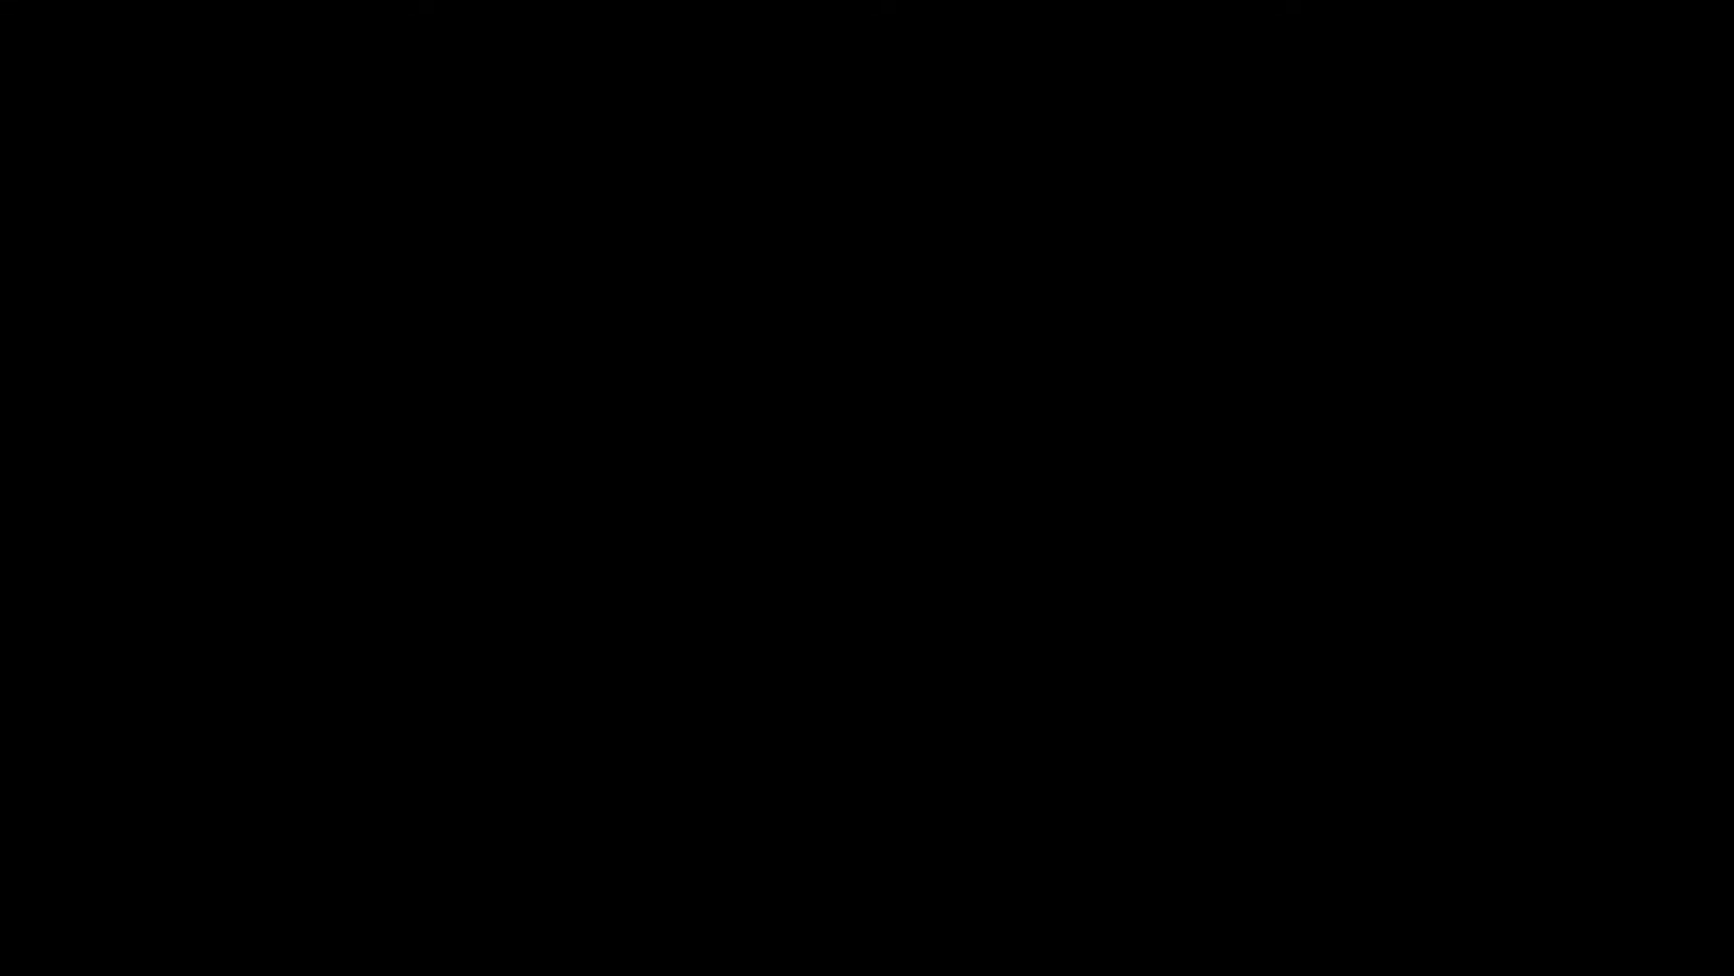
{"action": "left_click", "coordinate": [807, 633]}
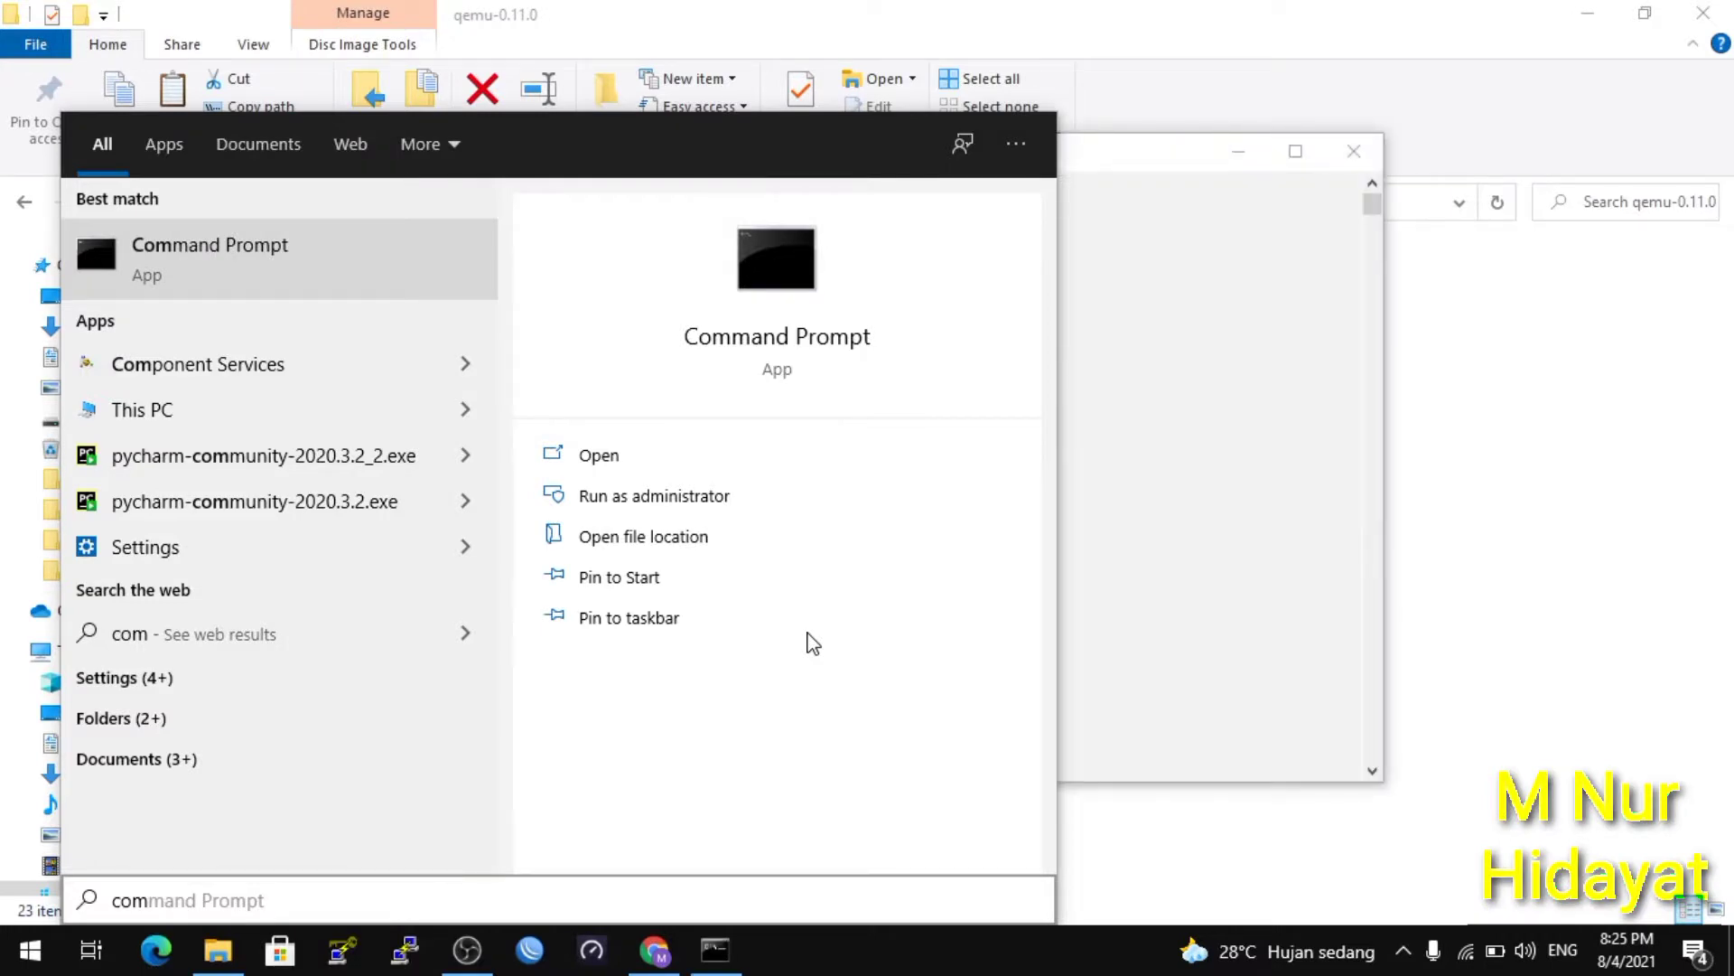
{"action": "left_click", "coordinate": [1072, 390]}
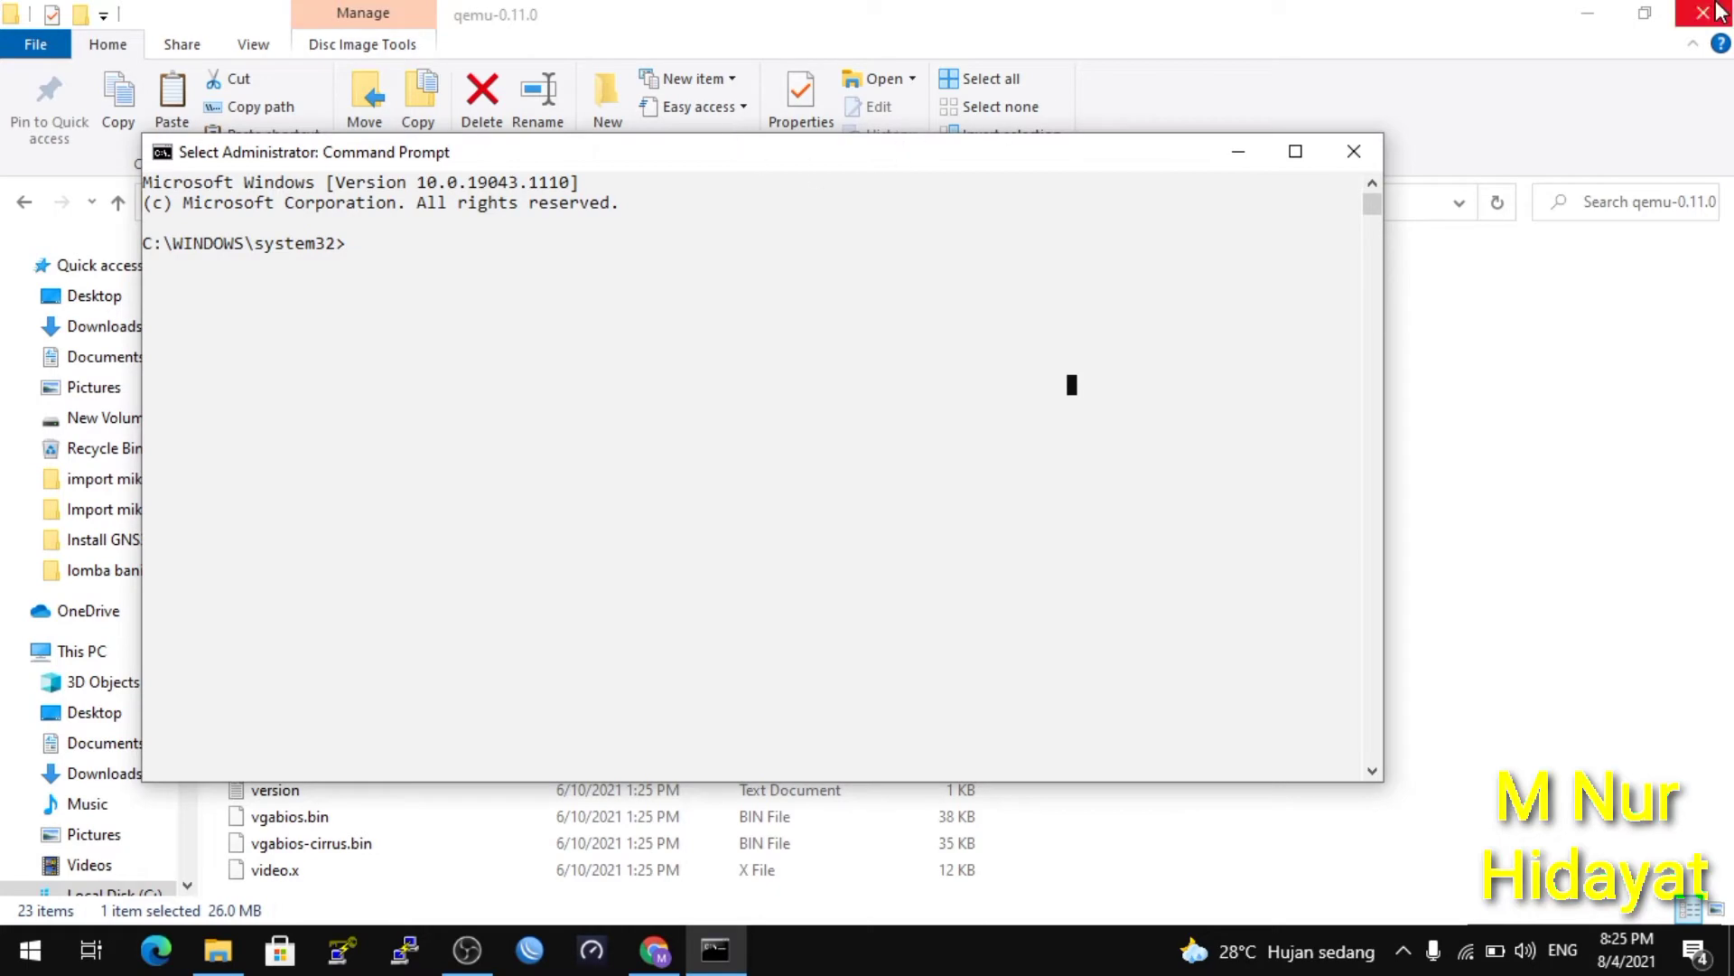
{"action": "left_click", "coordinate": [1605, 16]}
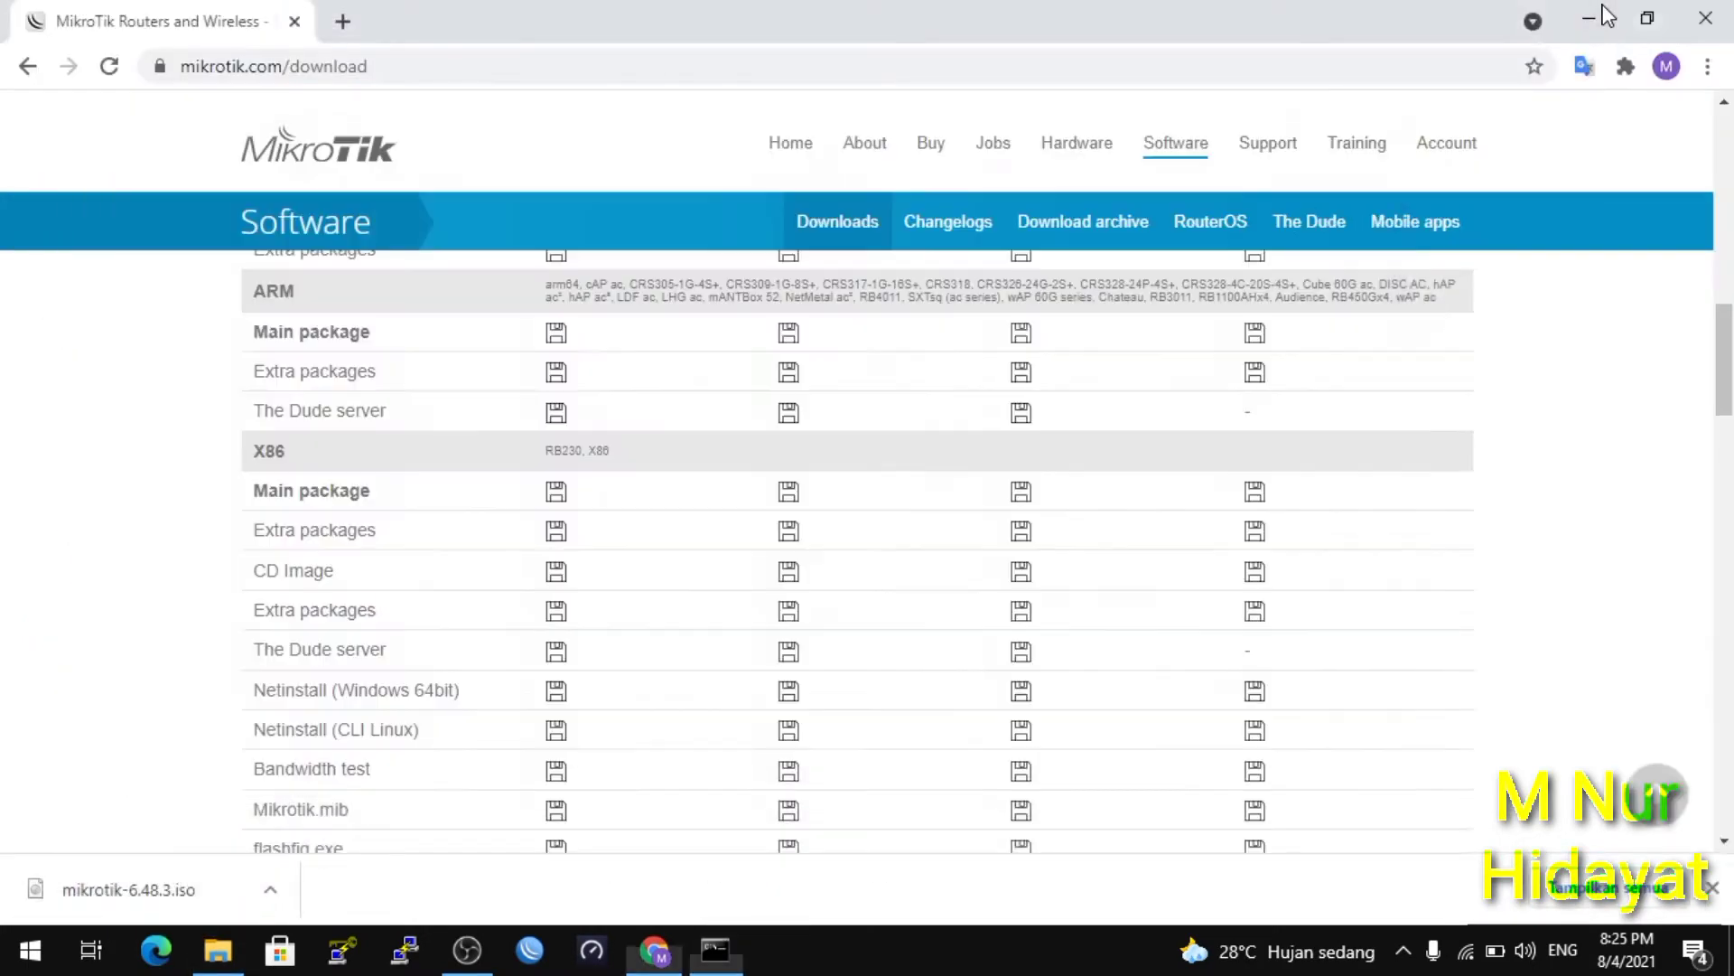
{"action": "left_click_drag", "start_coordinate": [1107, 168], "coordinate": [1310, 200]}
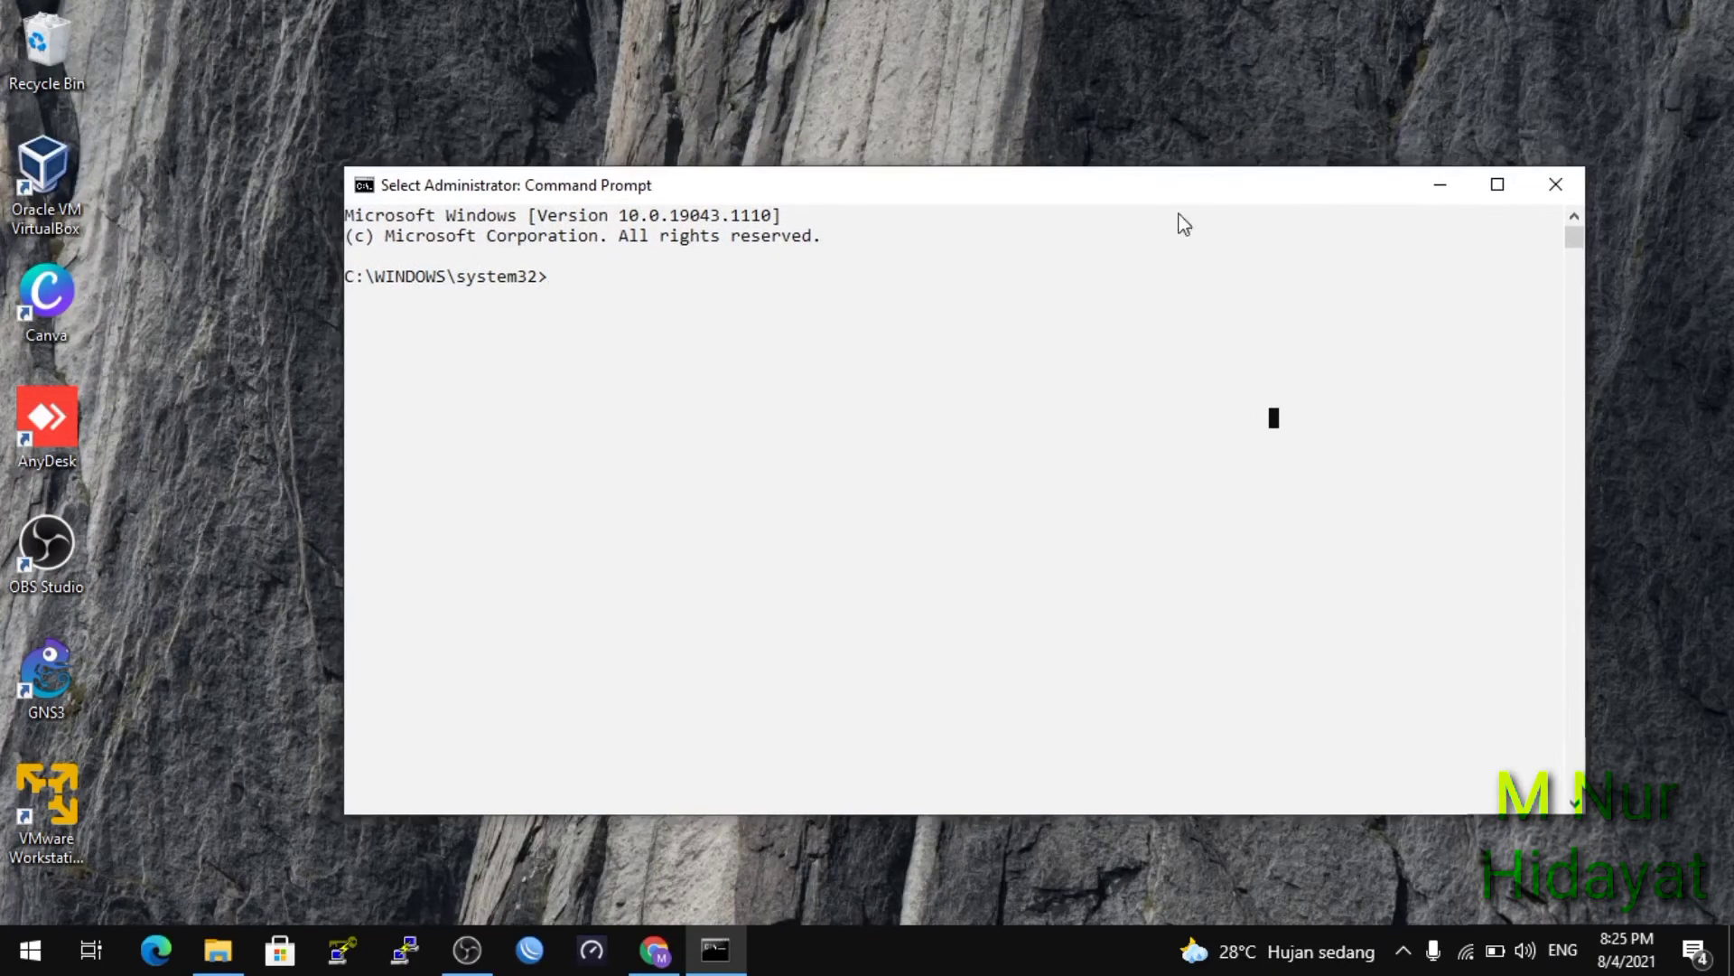
Change directory to C:\Program Files\GNS3\qemu-0.11.0 using Tab completion.
{"action": "left_click", "coordinate": [590, 285]}
{"action": "key", "text": "Escape"}
{"action": "type", "text": "cd"}
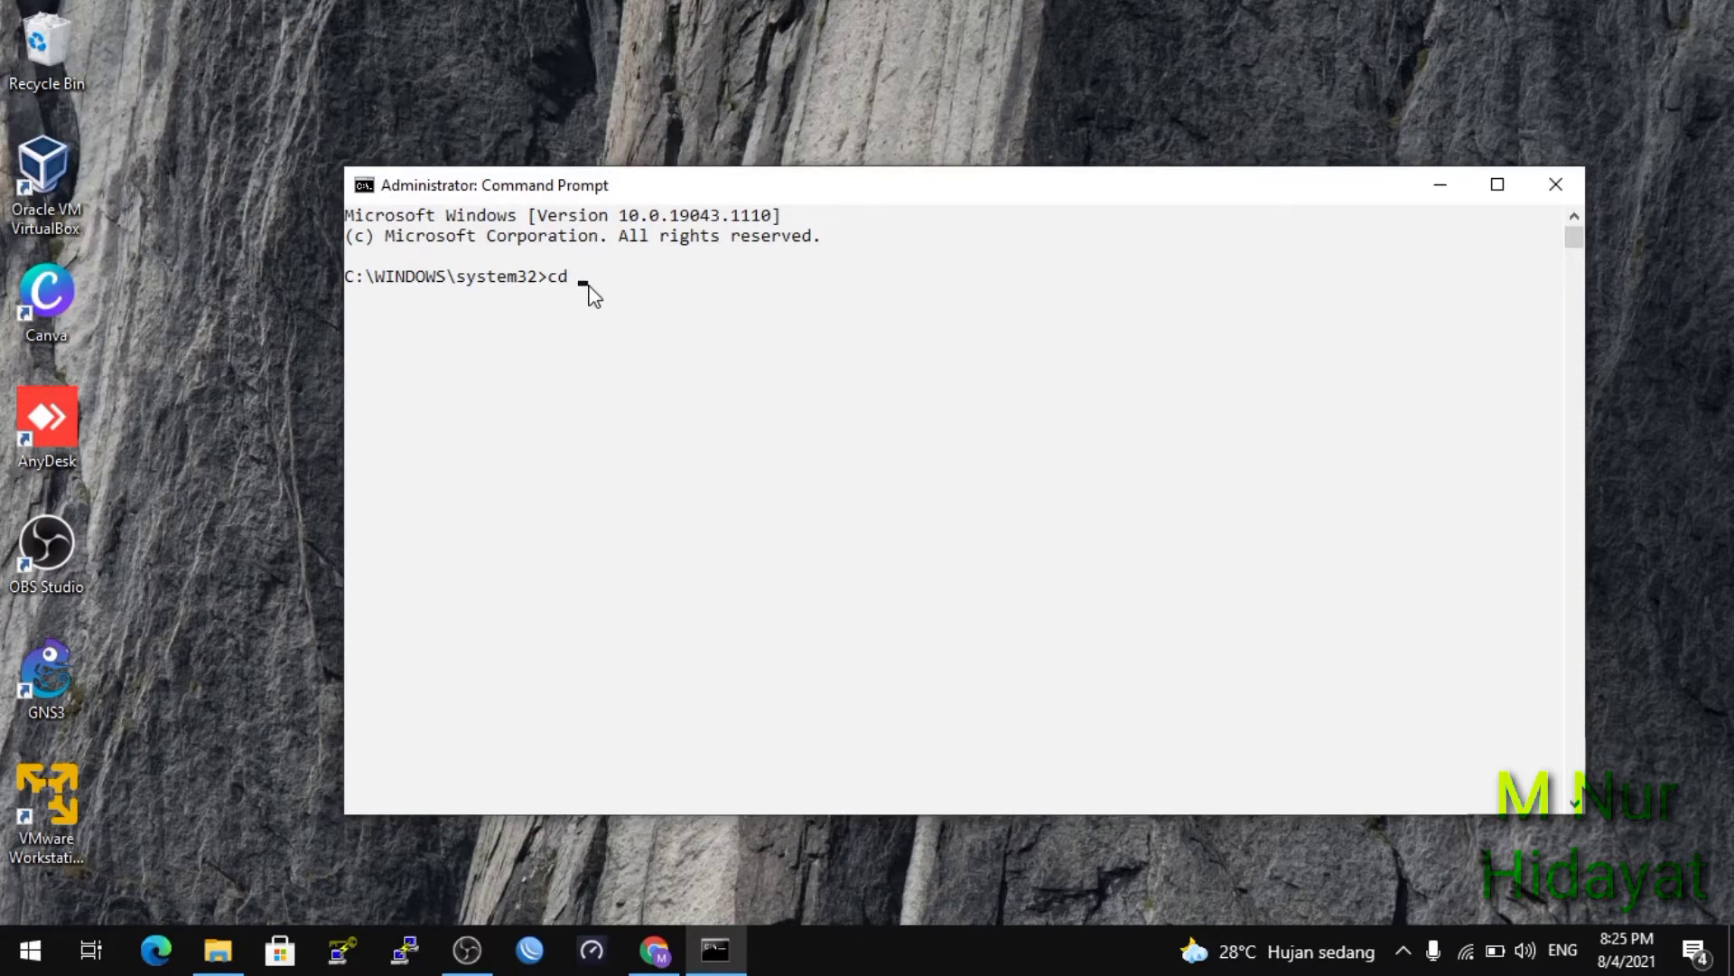
{"action": "type", "text": " pr"}
{"action": "key", "text": "Tab"}
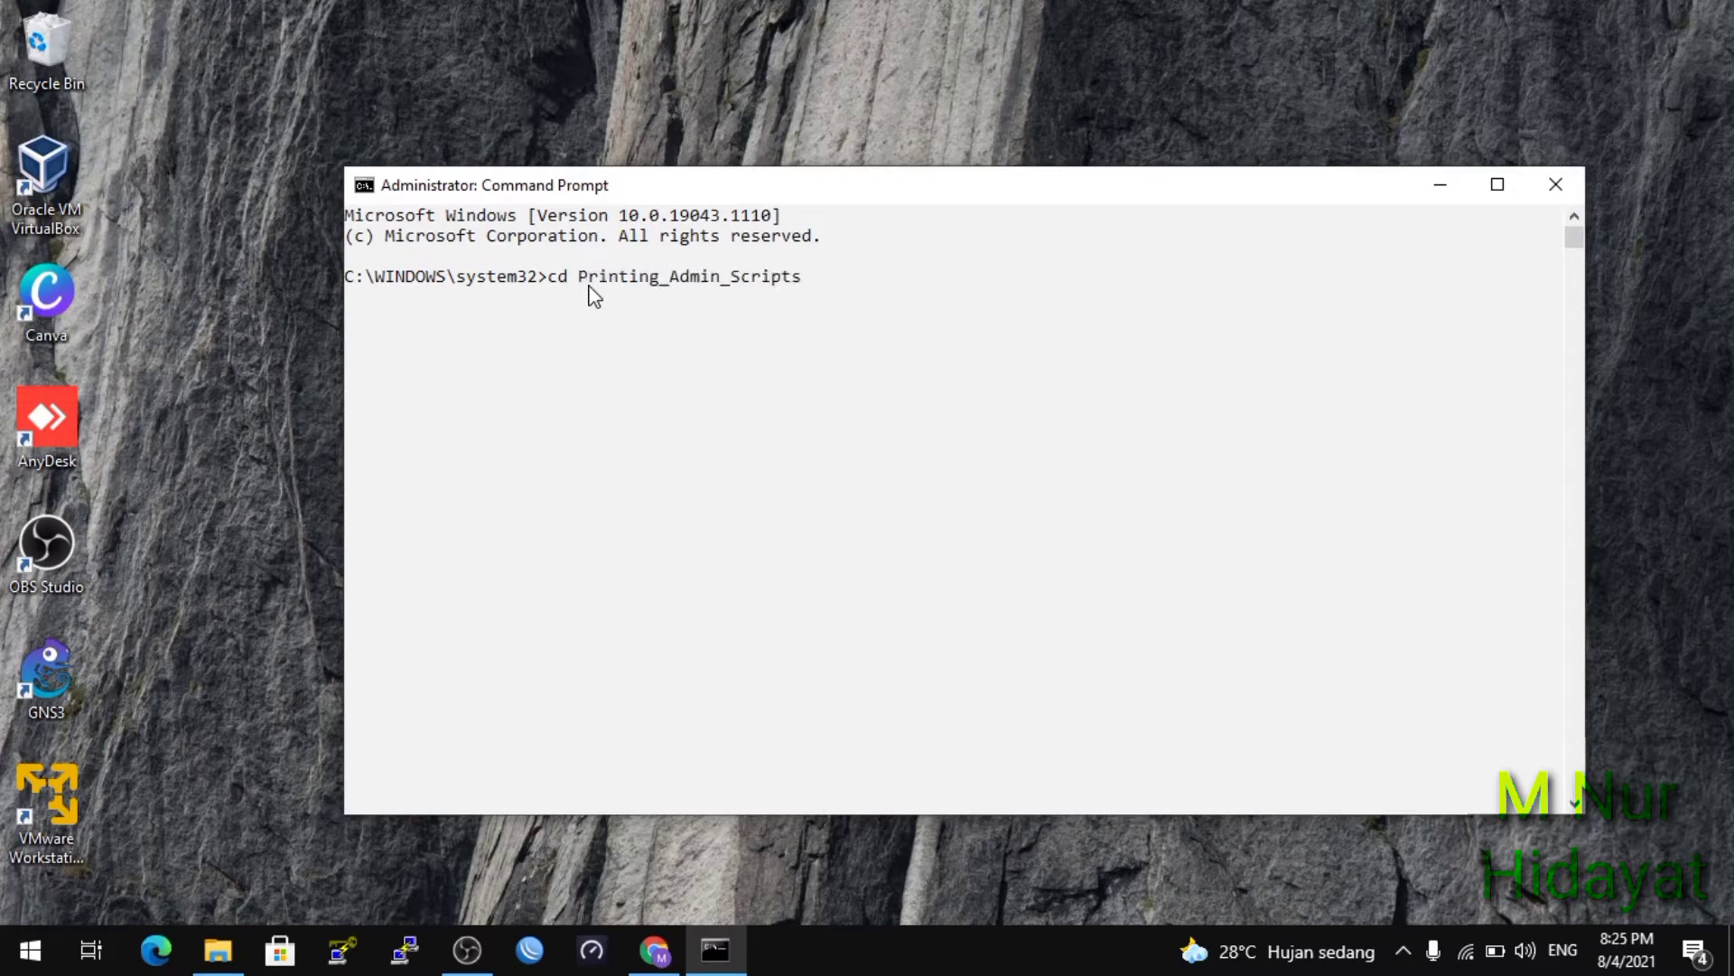
{"action": "key", "text": "BackSpace"}
{"action": "key", "text": "BackSpace"}
{"action": "key", "text": "BackSpace"}
{"action": "key", "text": "BackSpace"}
{"action": "key", "text": "BackSpace"}
{"action": "key", "text": "BackSpace"}
{"action": "key", "text": "BackSpace"}
{"action": "key", "text": "BackSpace"}
{"action": "key", "text": "BackSpace"}
{"action": "key", "text": "BackSpace"}
{"action": "key", "text": "BackSpace"}
{"action": "key", "text": "BackSpace"}
{"action": "key", "text": "BackSpace"}
{"action": "key", "text": "BackSpace"}
{"action": "key", "text": "BackSpace"}
{"action": "key", "text": "BackSpace"}
{"action": "key", "text": "BackSpace"}
{"action": "key", "text": "BackSpace"}
{"action": "key", "text": "BackSpace"}
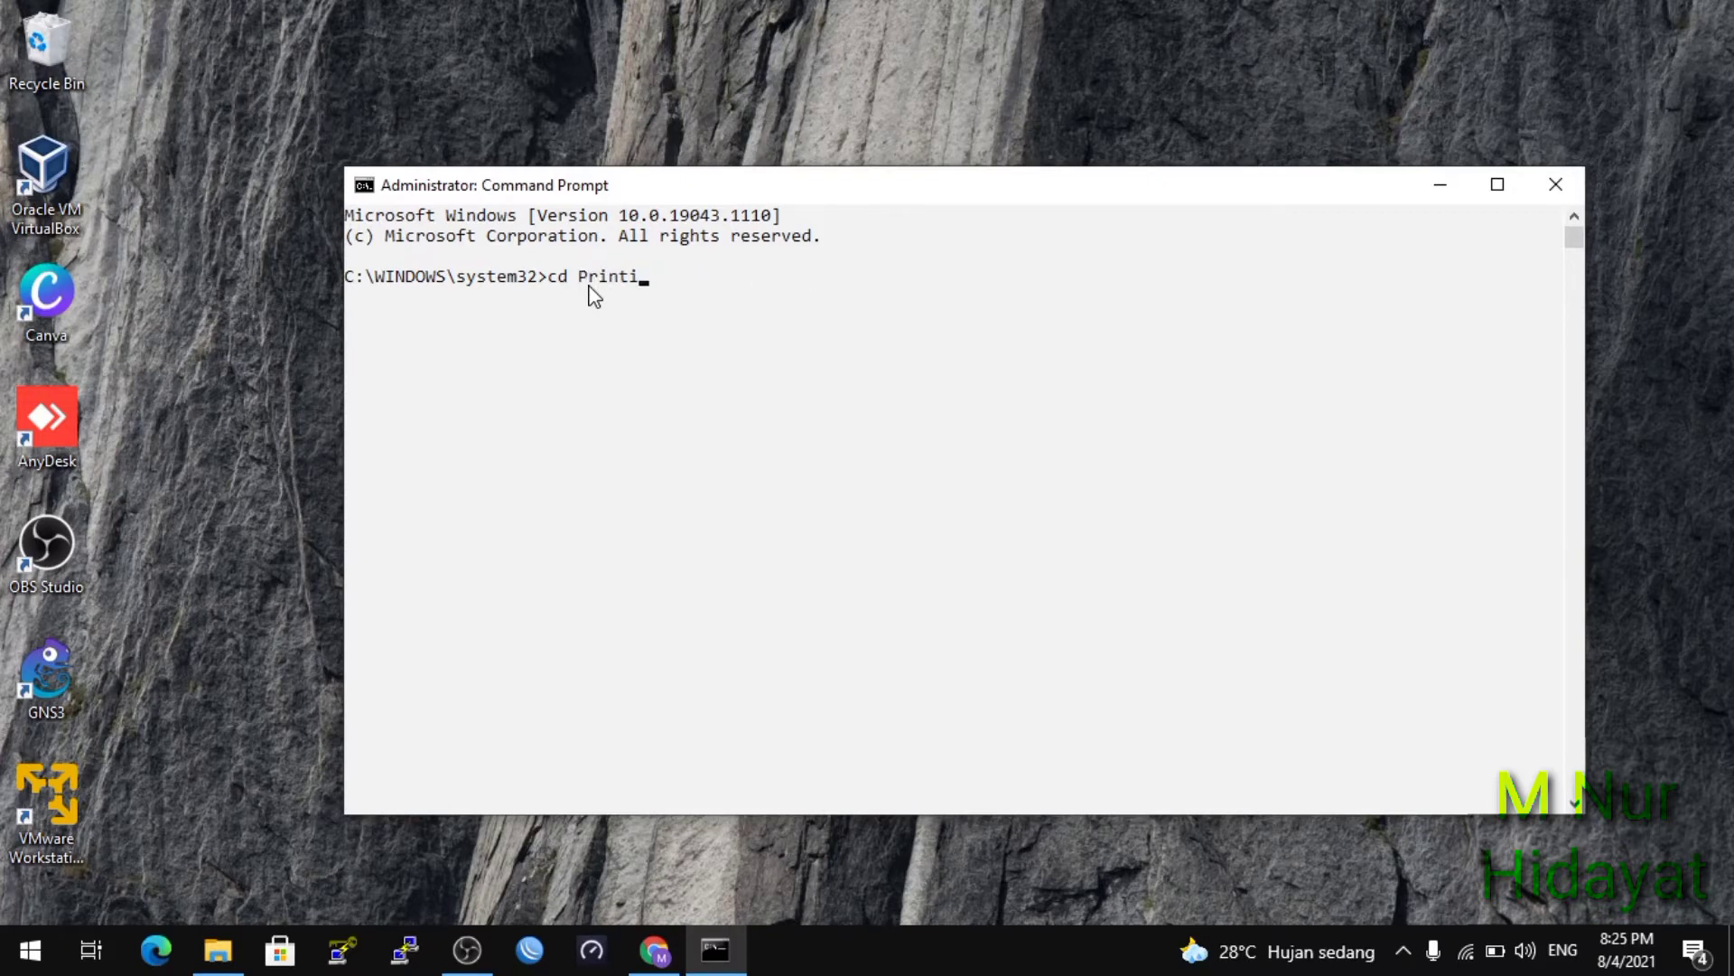
{"action": "key", "text": "BackSpace"}
{"action": "key", "text": "BackSpace"}
{"action": "key", "text": "BackSpace"}
{"action": "type", "text": "\\pr"}
{"action": "key", "text": "Tab"}
{"action": "type", "text": "\\gn"}
{"action": "key", "text": "Tab"}
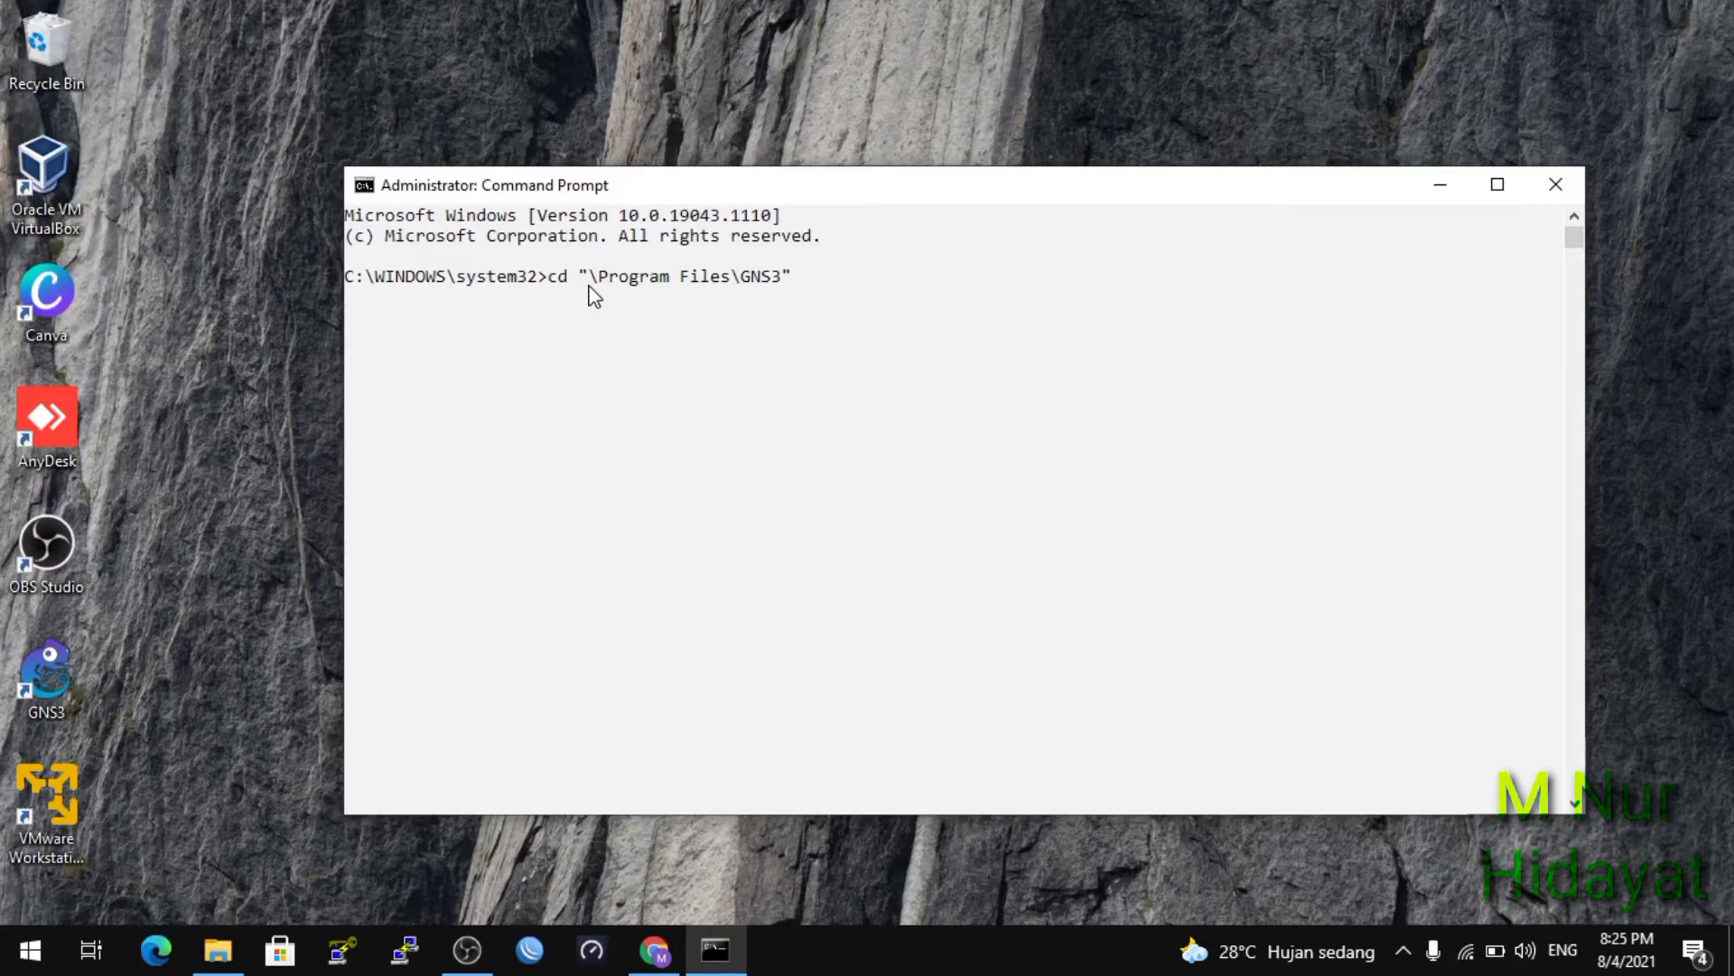
{"action": "type", "text": "\\qe"}
{"action": "key", "text": "Tab"}
{"action": "key", "text": "Return"}
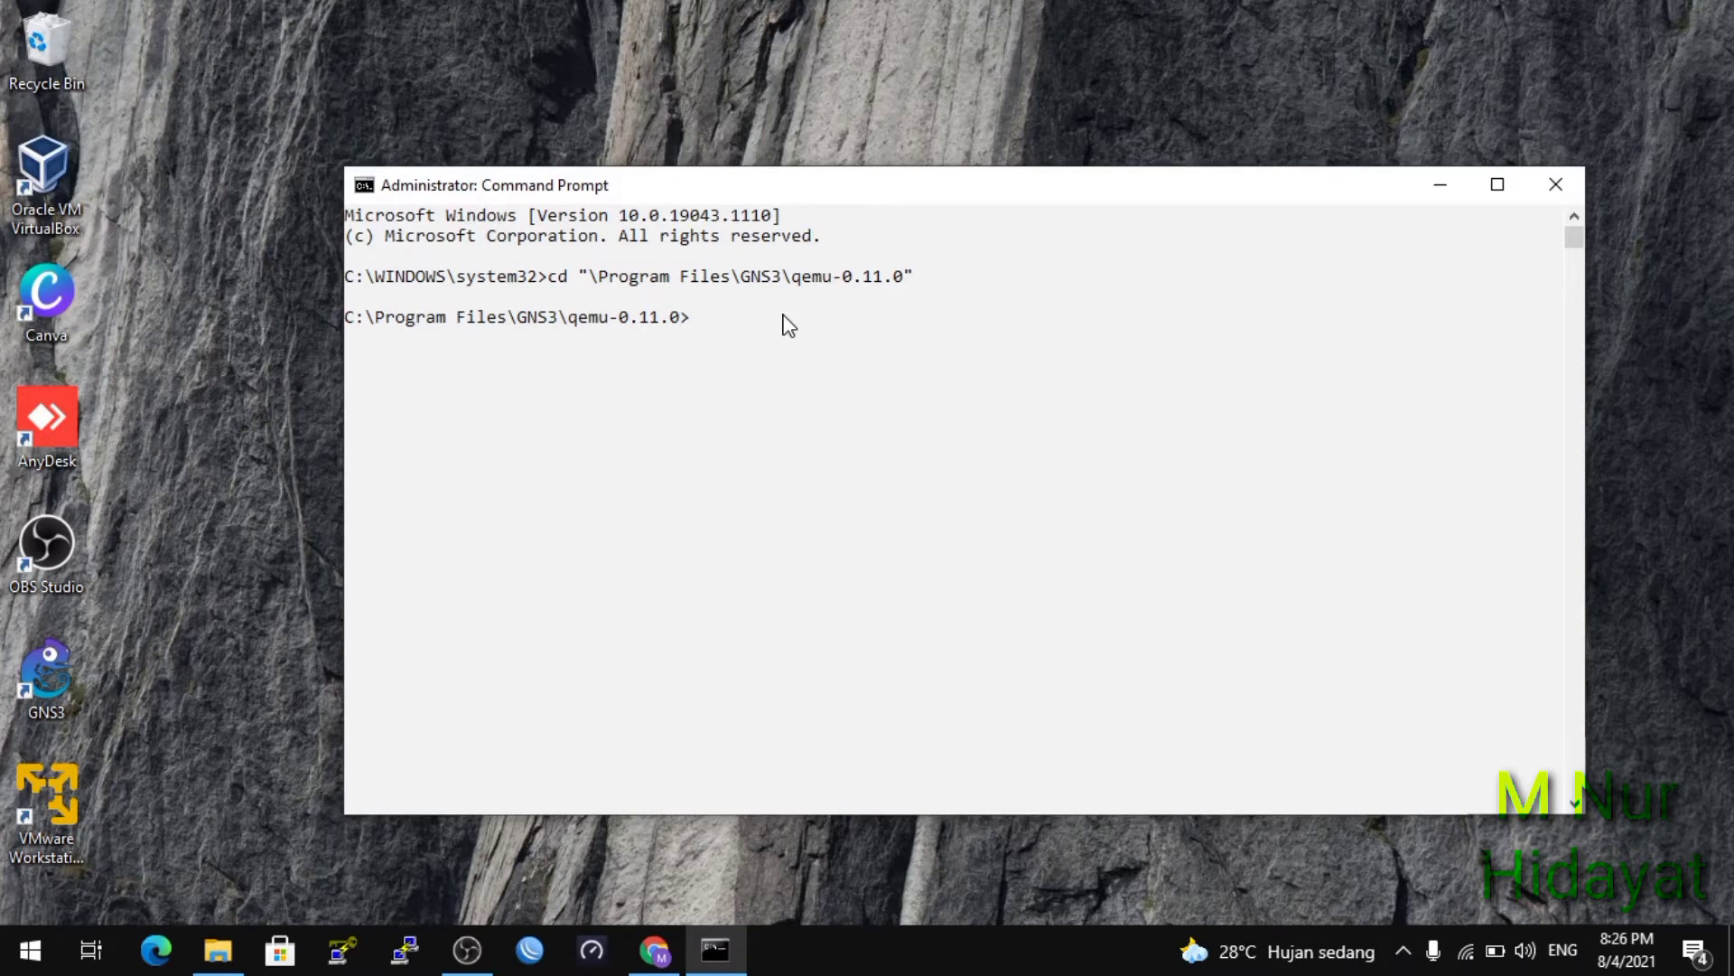
{"action": "type", "text": "qemu.exe"}
{"action": "key", "text": "Tab"}
Run qemu-img.exe create -f qcow2 mikrotik.img 64M to create the disk image.
{"action": "type", "text": "create -f qc"}
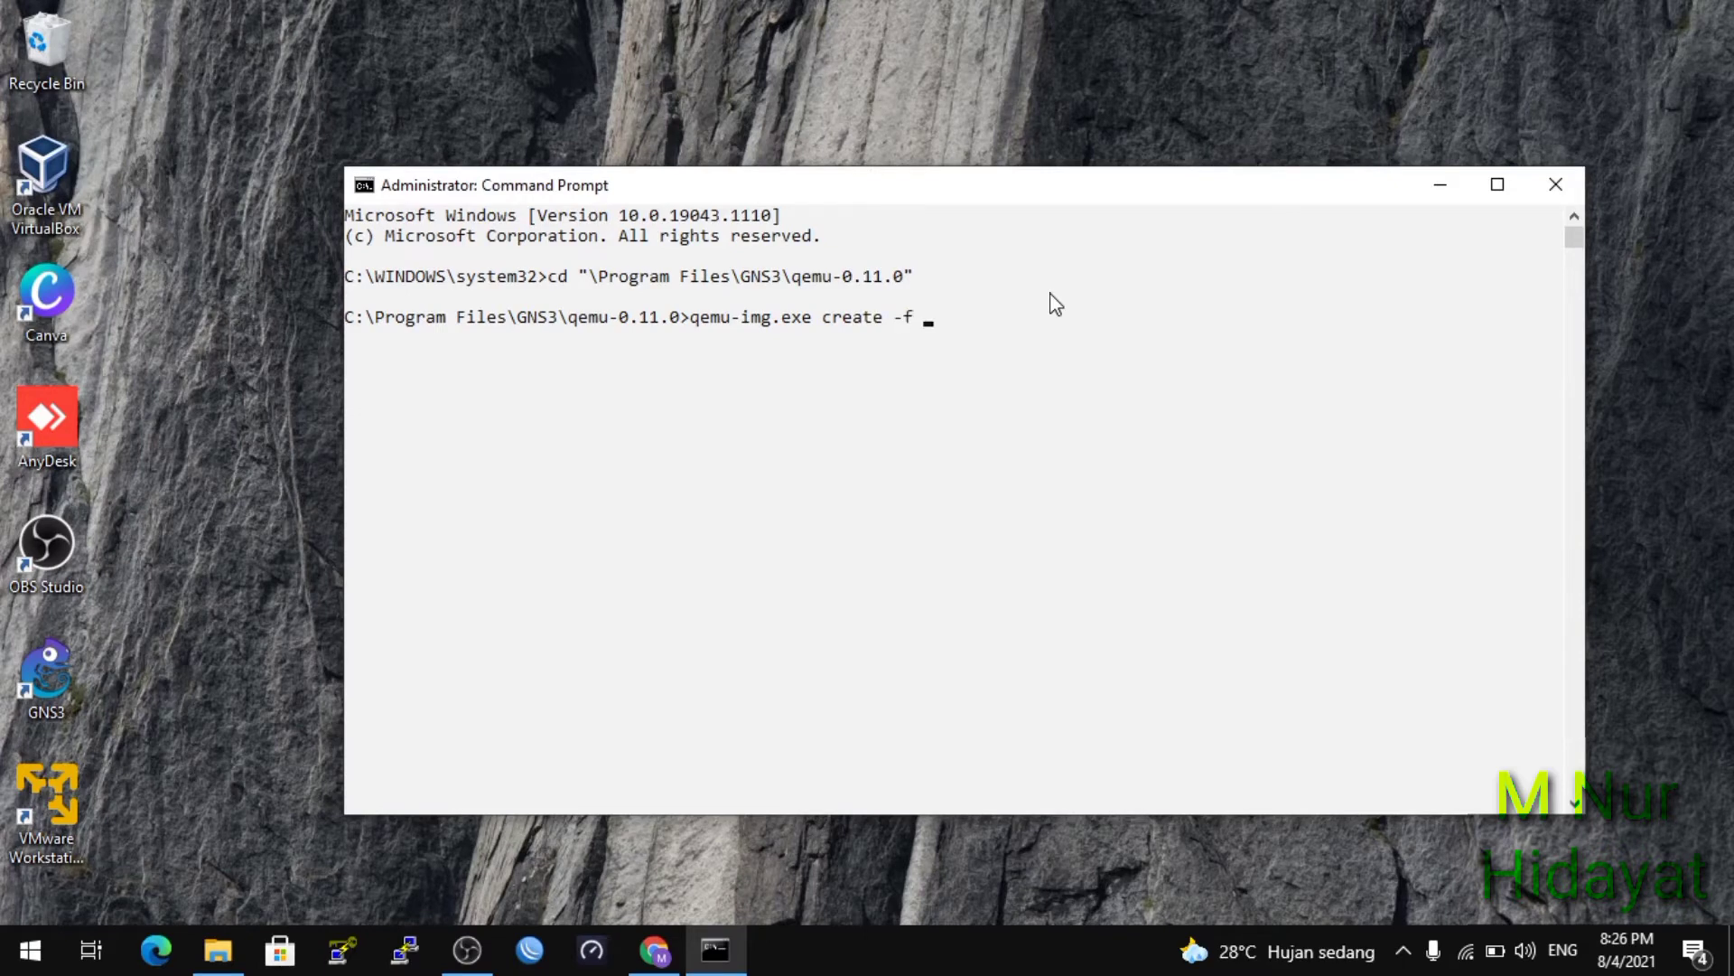
{"action": "type", "text": "ow2 mi"}
{"action": "type", "text": "krotik.img 64"}
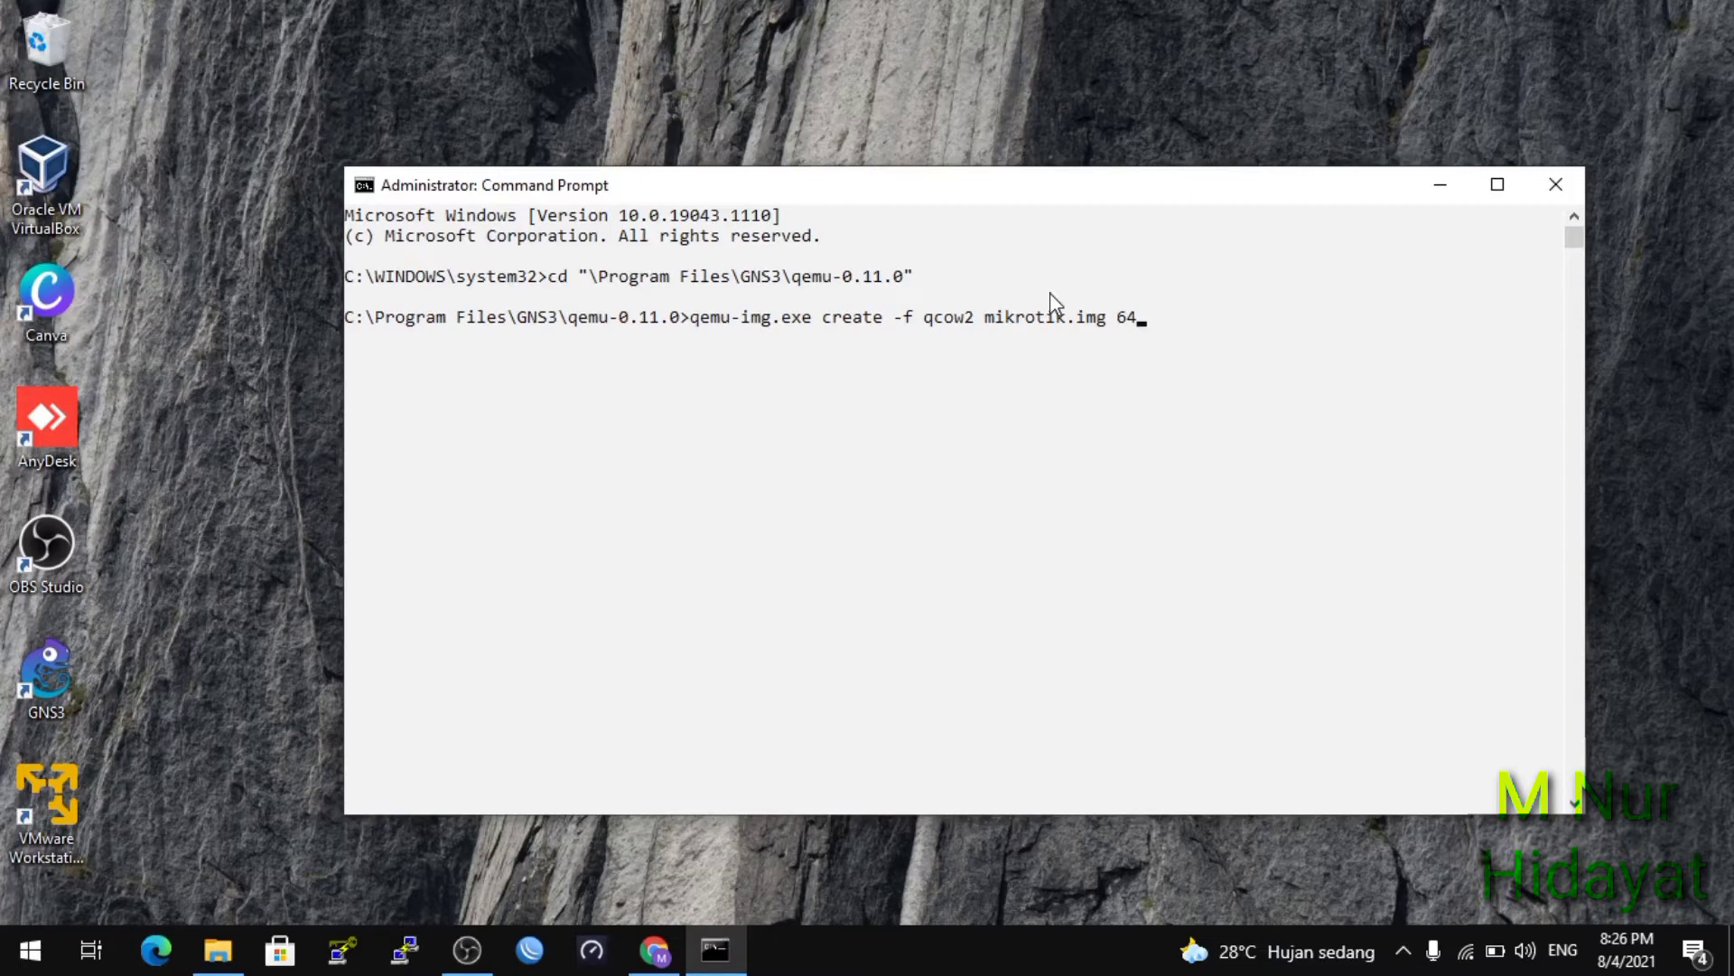
{"action": "type", "text": "M"}
{"action": "key", "text": "Return"}
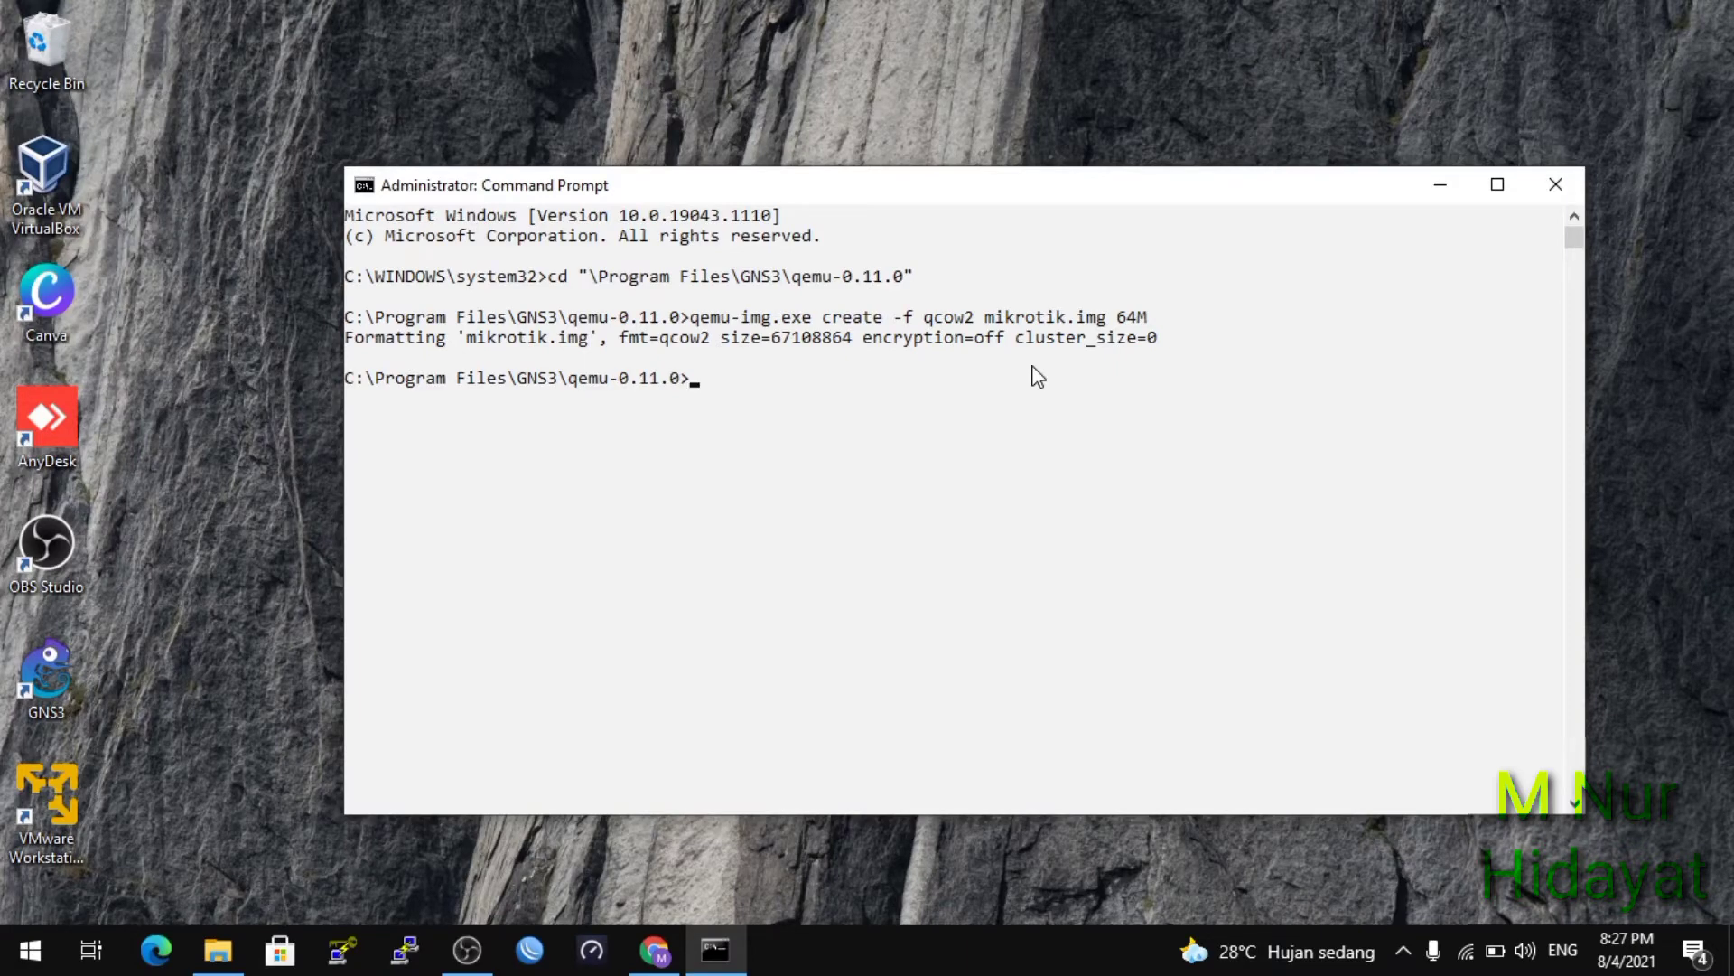
{"action": "left_click", "coordinate": [222, 965]}
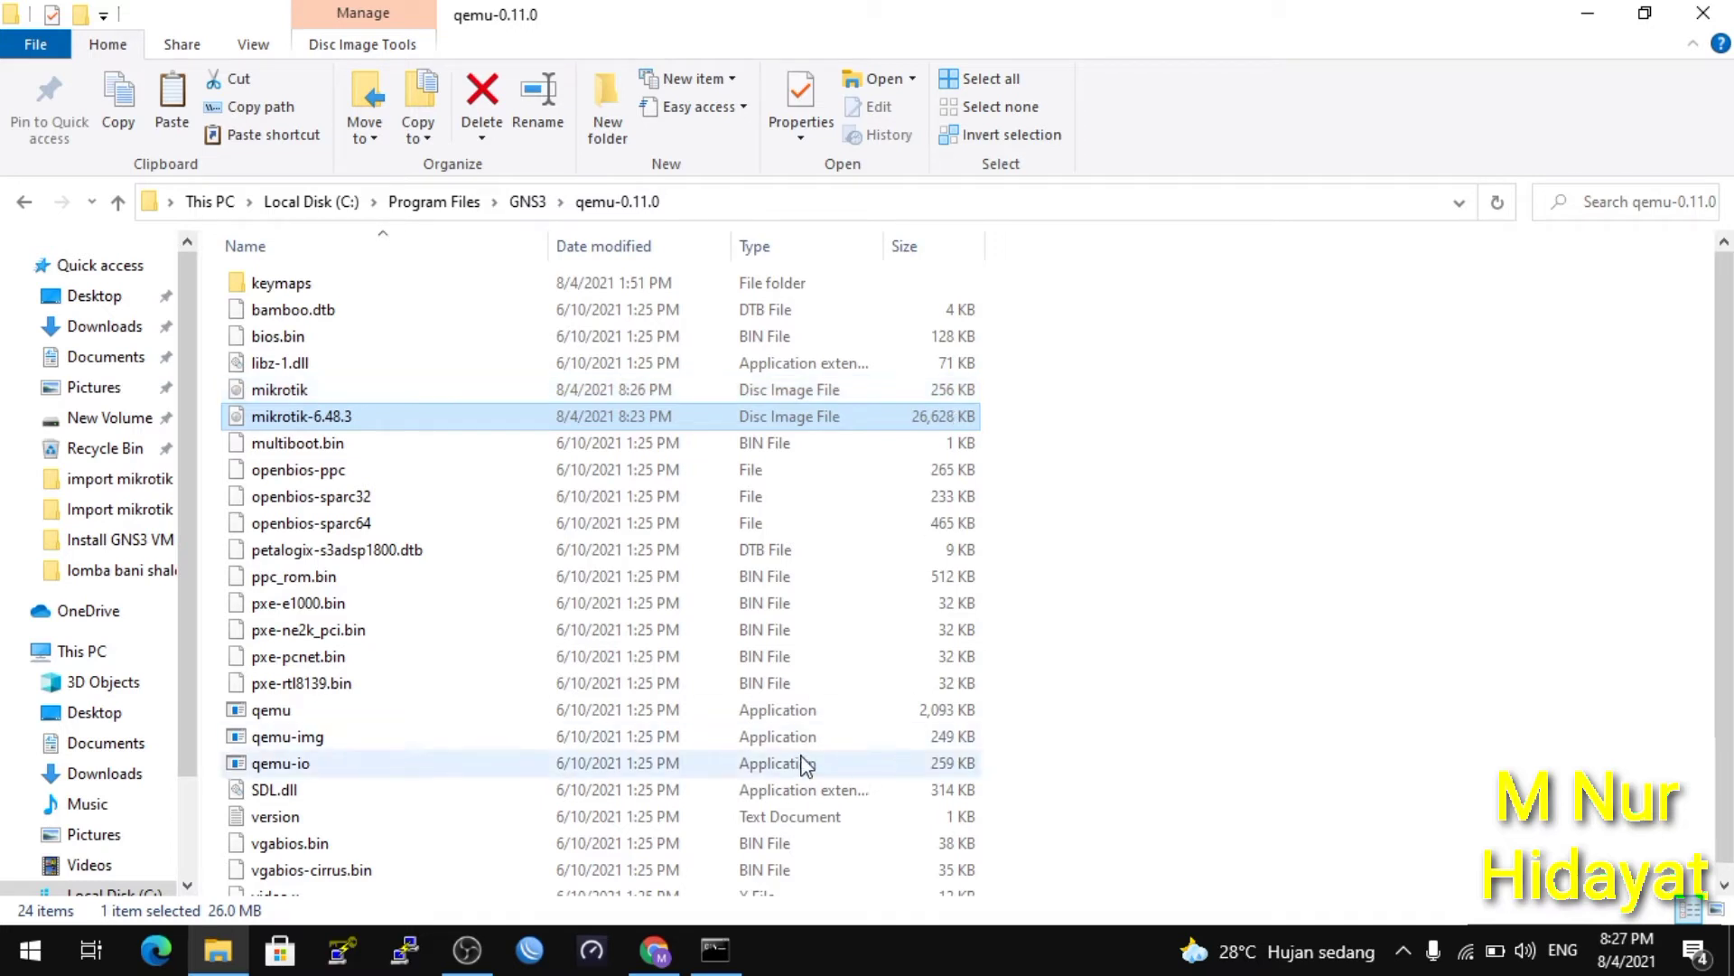
Return to Command Prompt and begin typing qemu.exe mikrotik.img.
{"action": "left_click", "coordinate": [734, 951]}
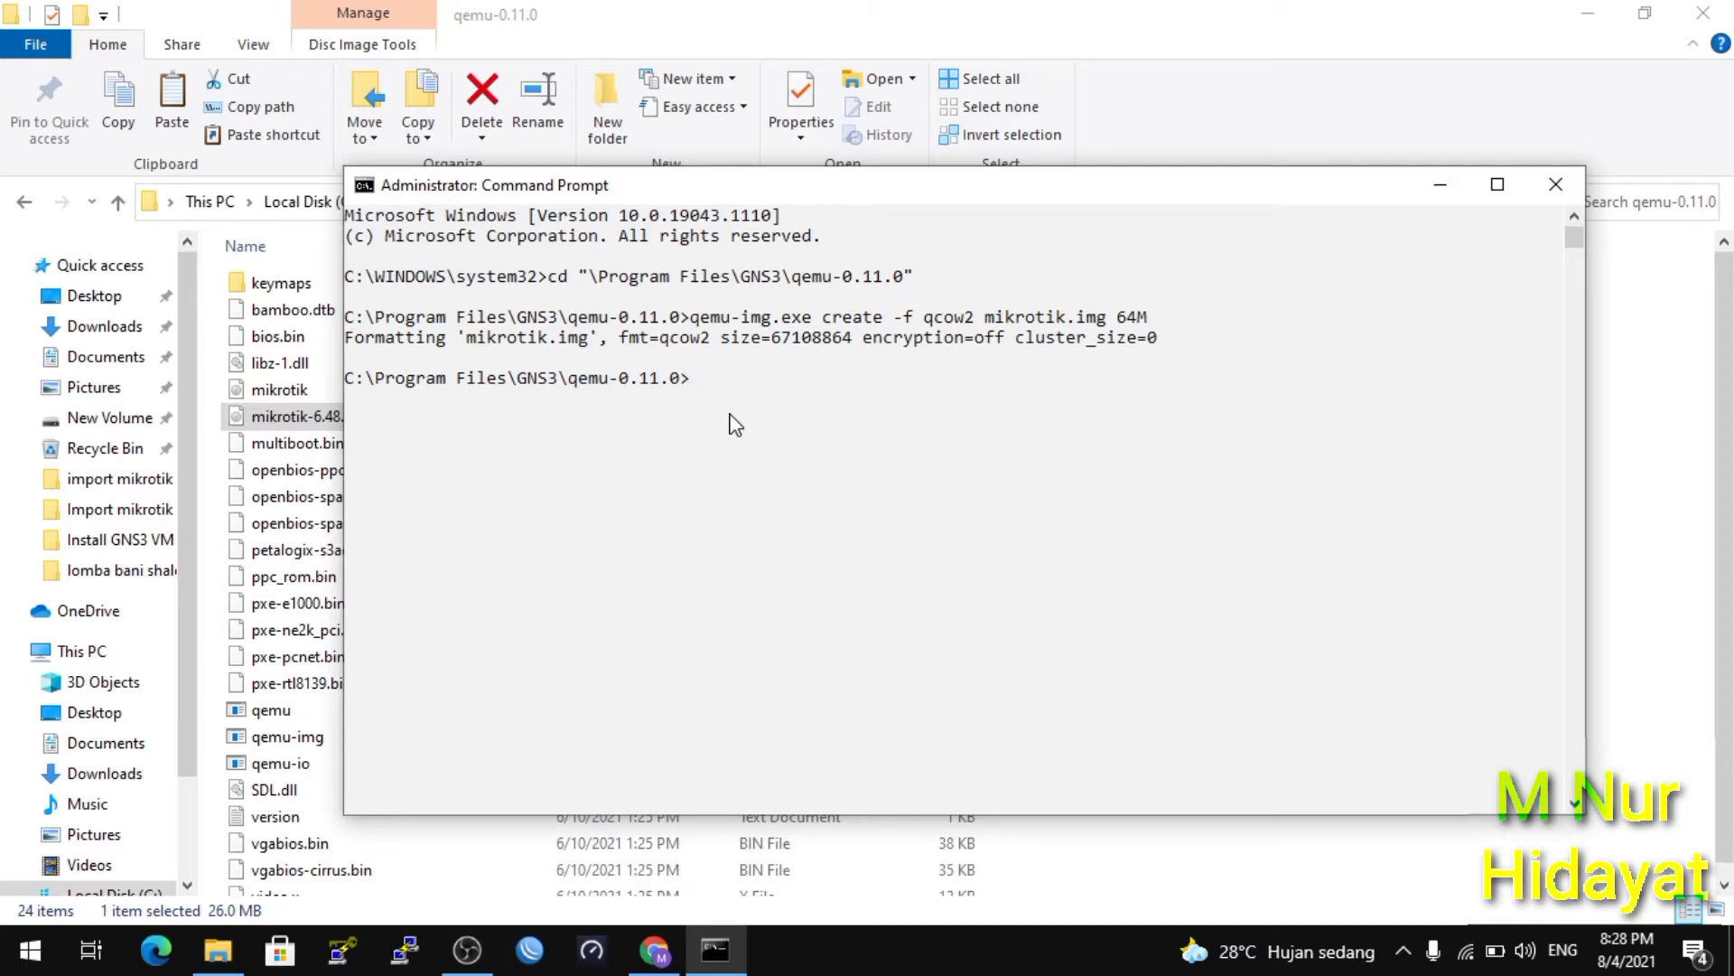
{"action": "type", "text": "qemu.exe mik"}
Complete and run 'qemu.exe mikrotik.img -boot d -cdrom mikrotik-6.48.3.iso' to boot the installer.
{"action": "key", "text": "Tab"}
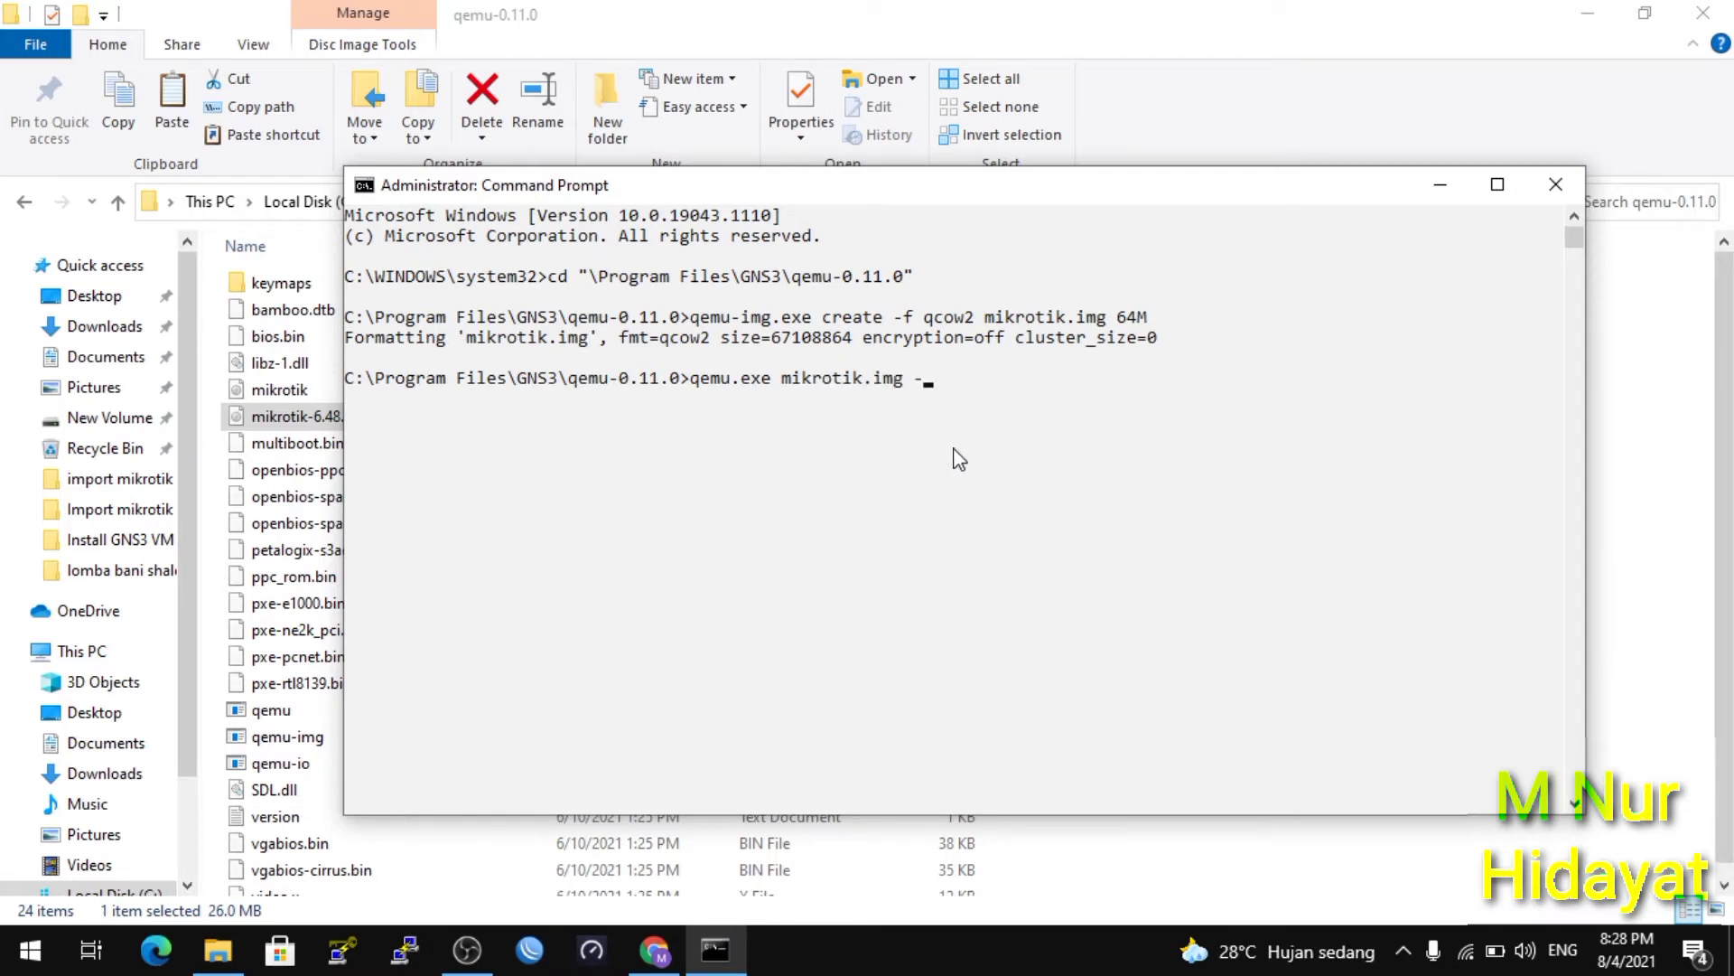
{"action": "type", "text": "-boot d -cdrom mik"}
{"action": "key", "text": "Tab"}
{"action": "key", "text": "Tab"}
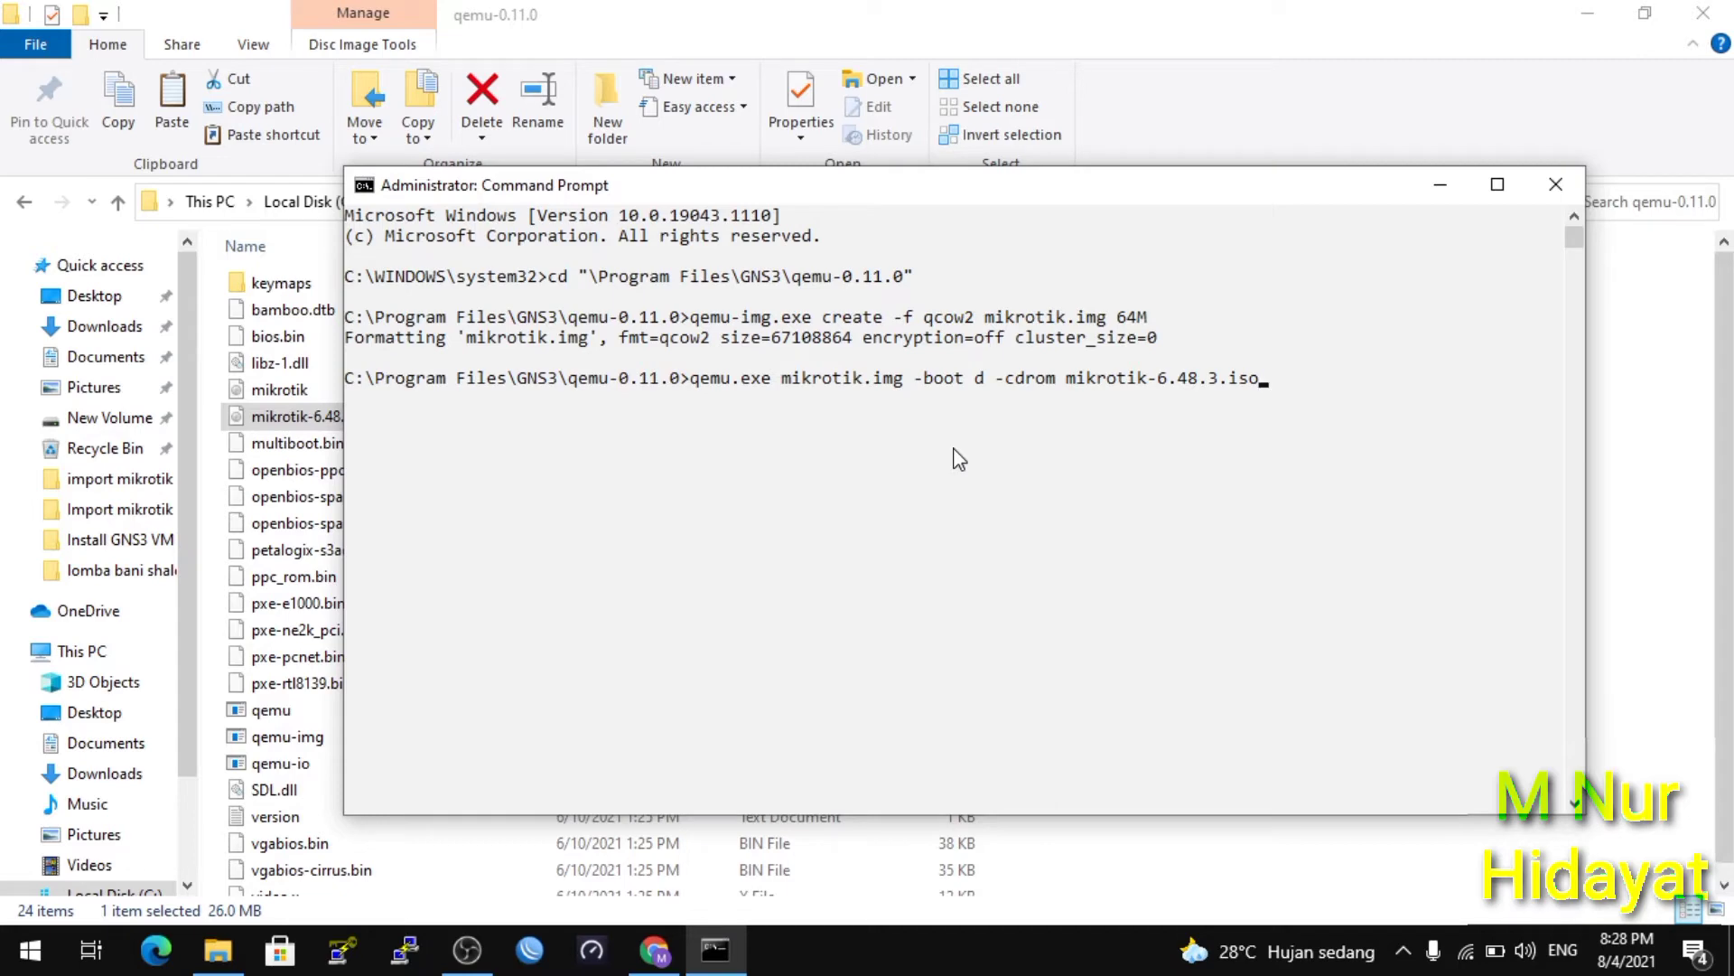
{"action": "key", "text": "Return"}
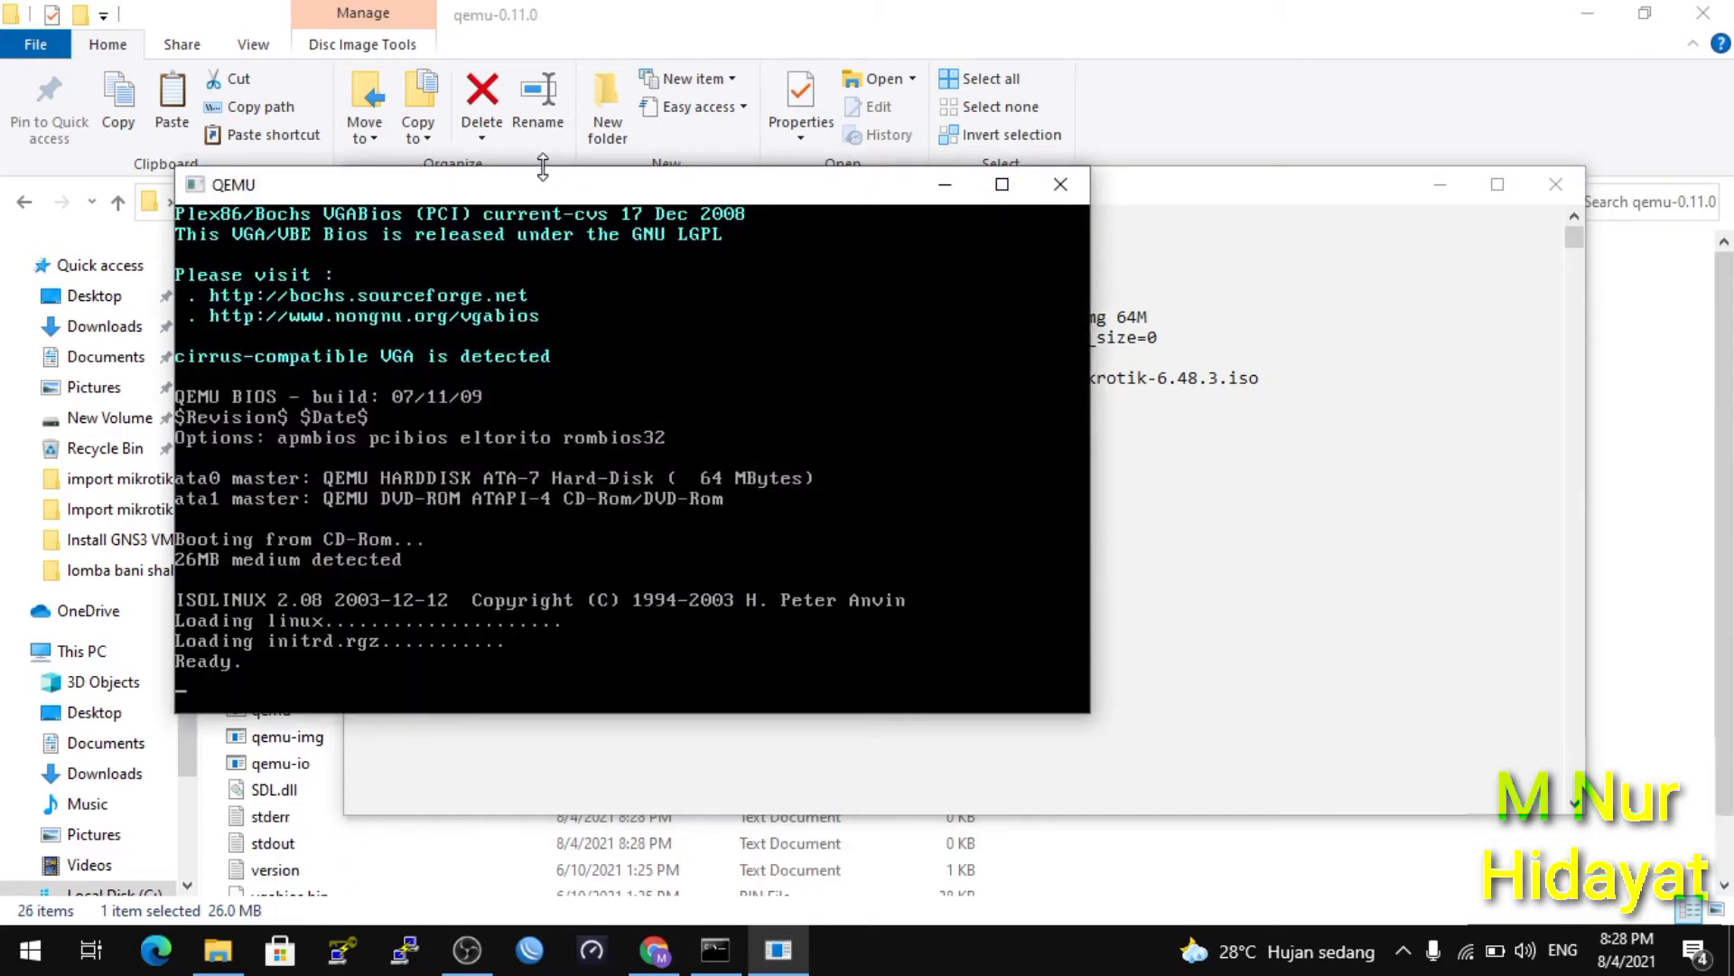
Install all RouterOS 6.48.3 packages onto the disk, declining to keep the old configuration.
{"action": "left_click_drag", "start_coordinate": [792, 227], "coordinate": [824, 226]}
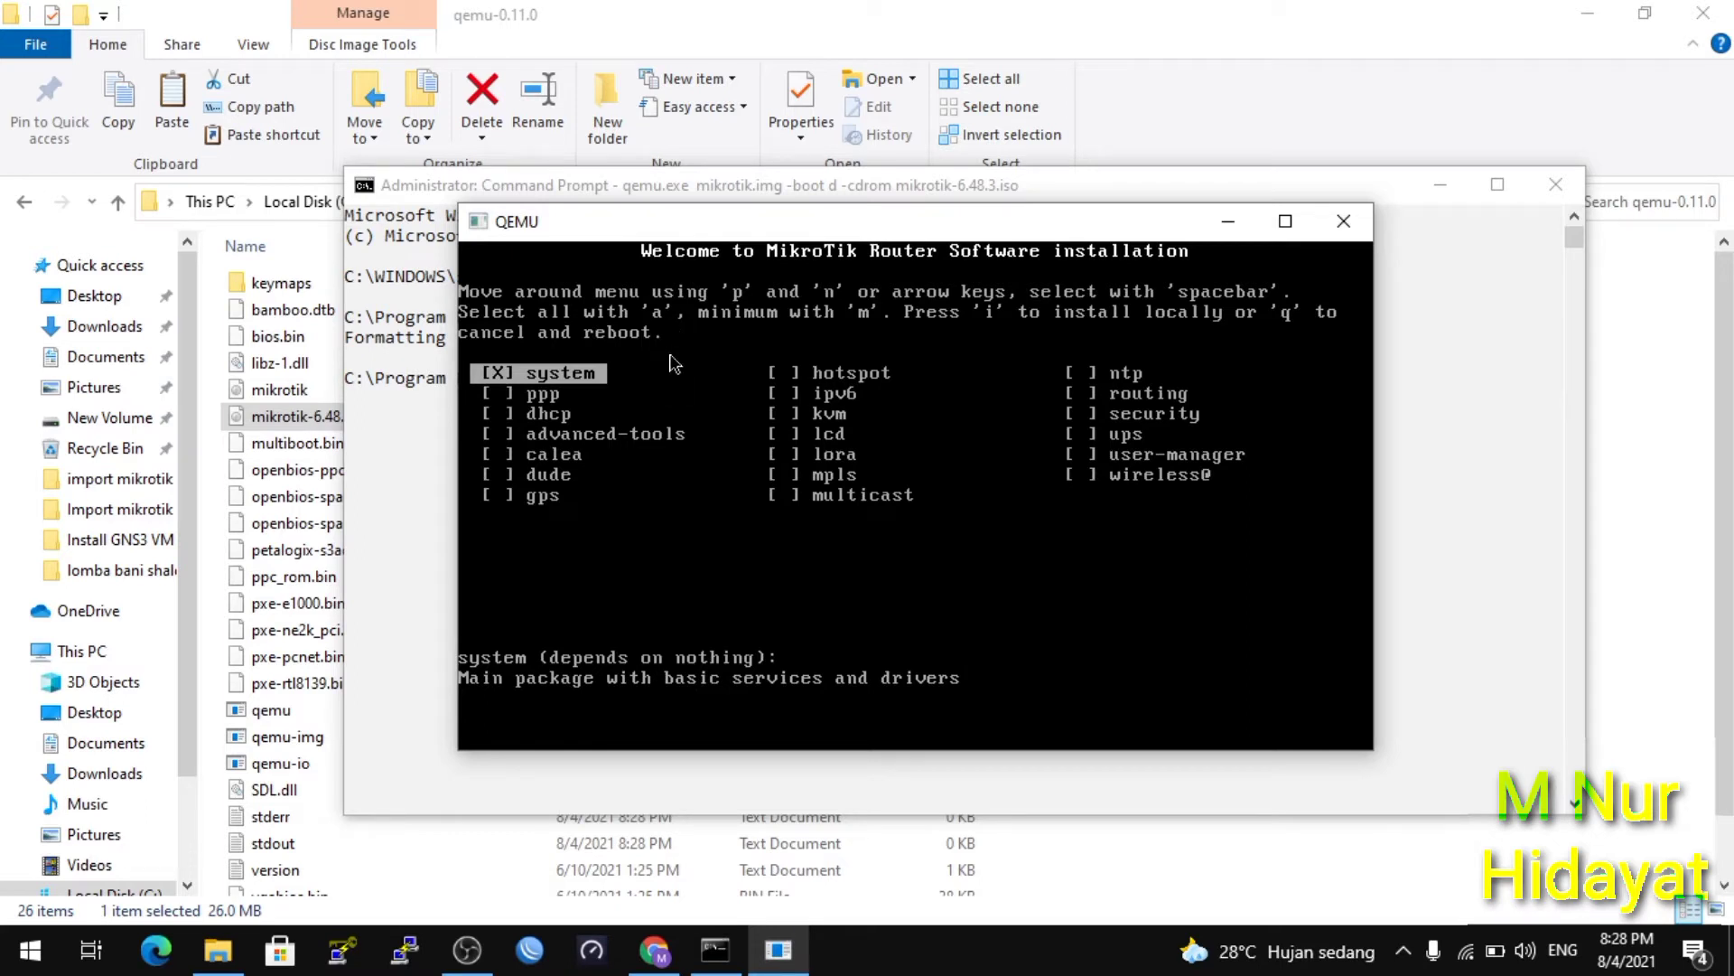
{"action": "key", "text": "a"}
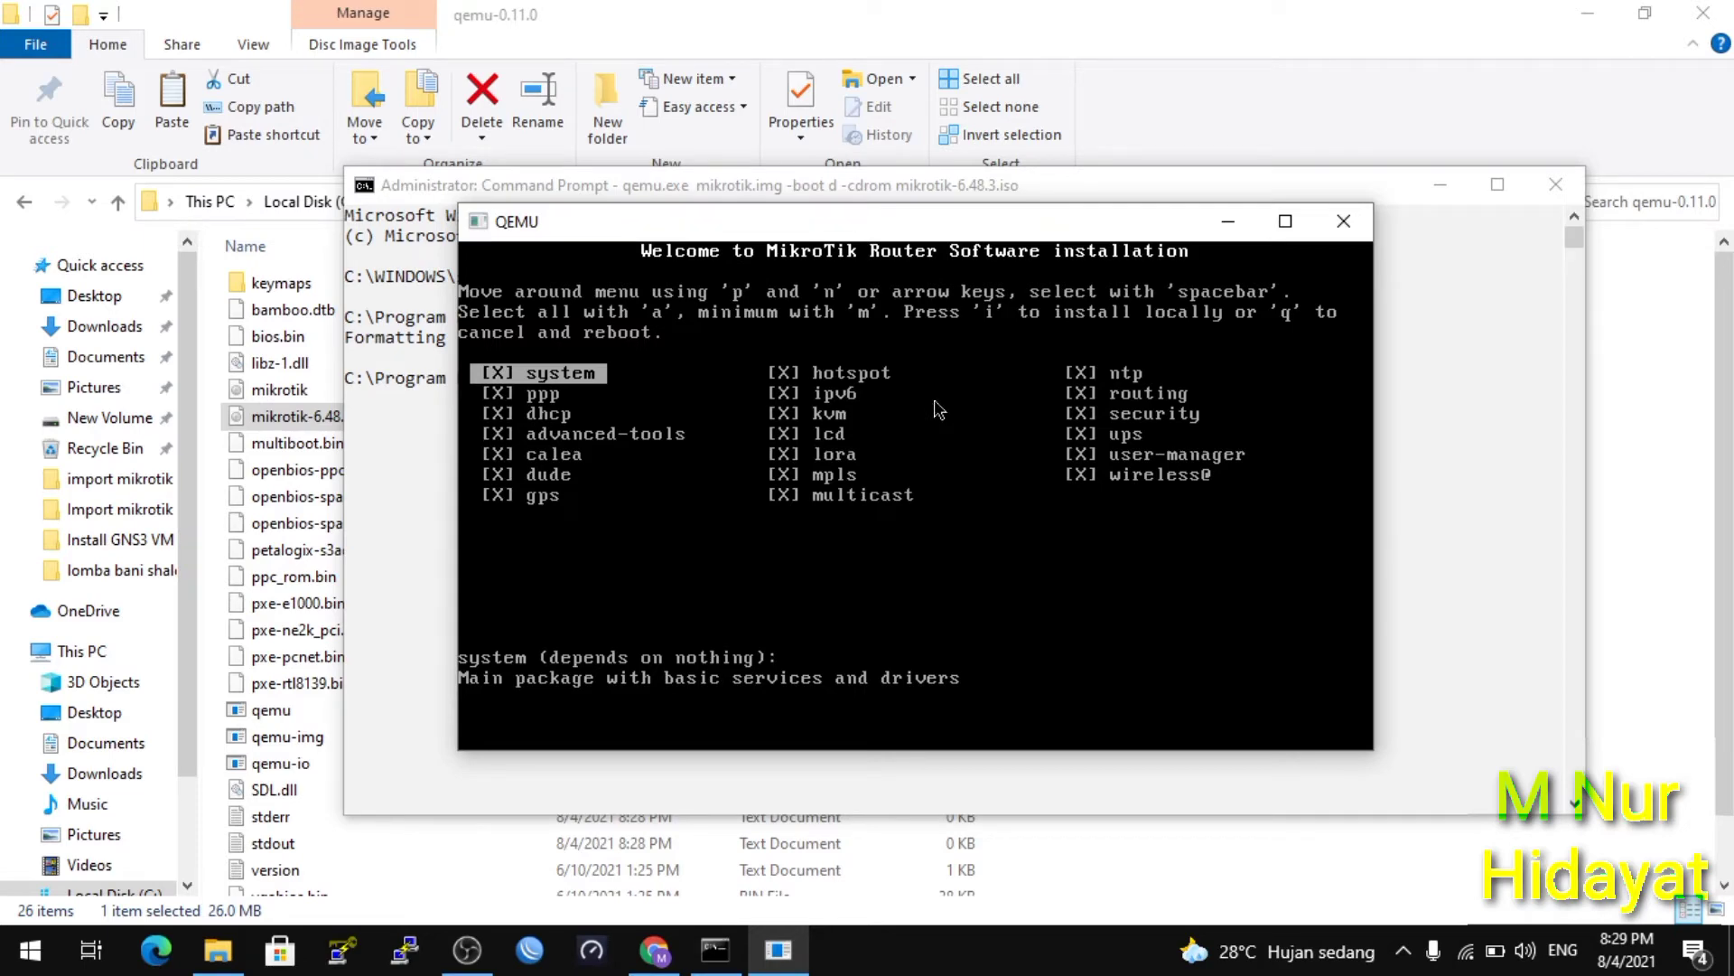
{"action": "key", "text": "i"}
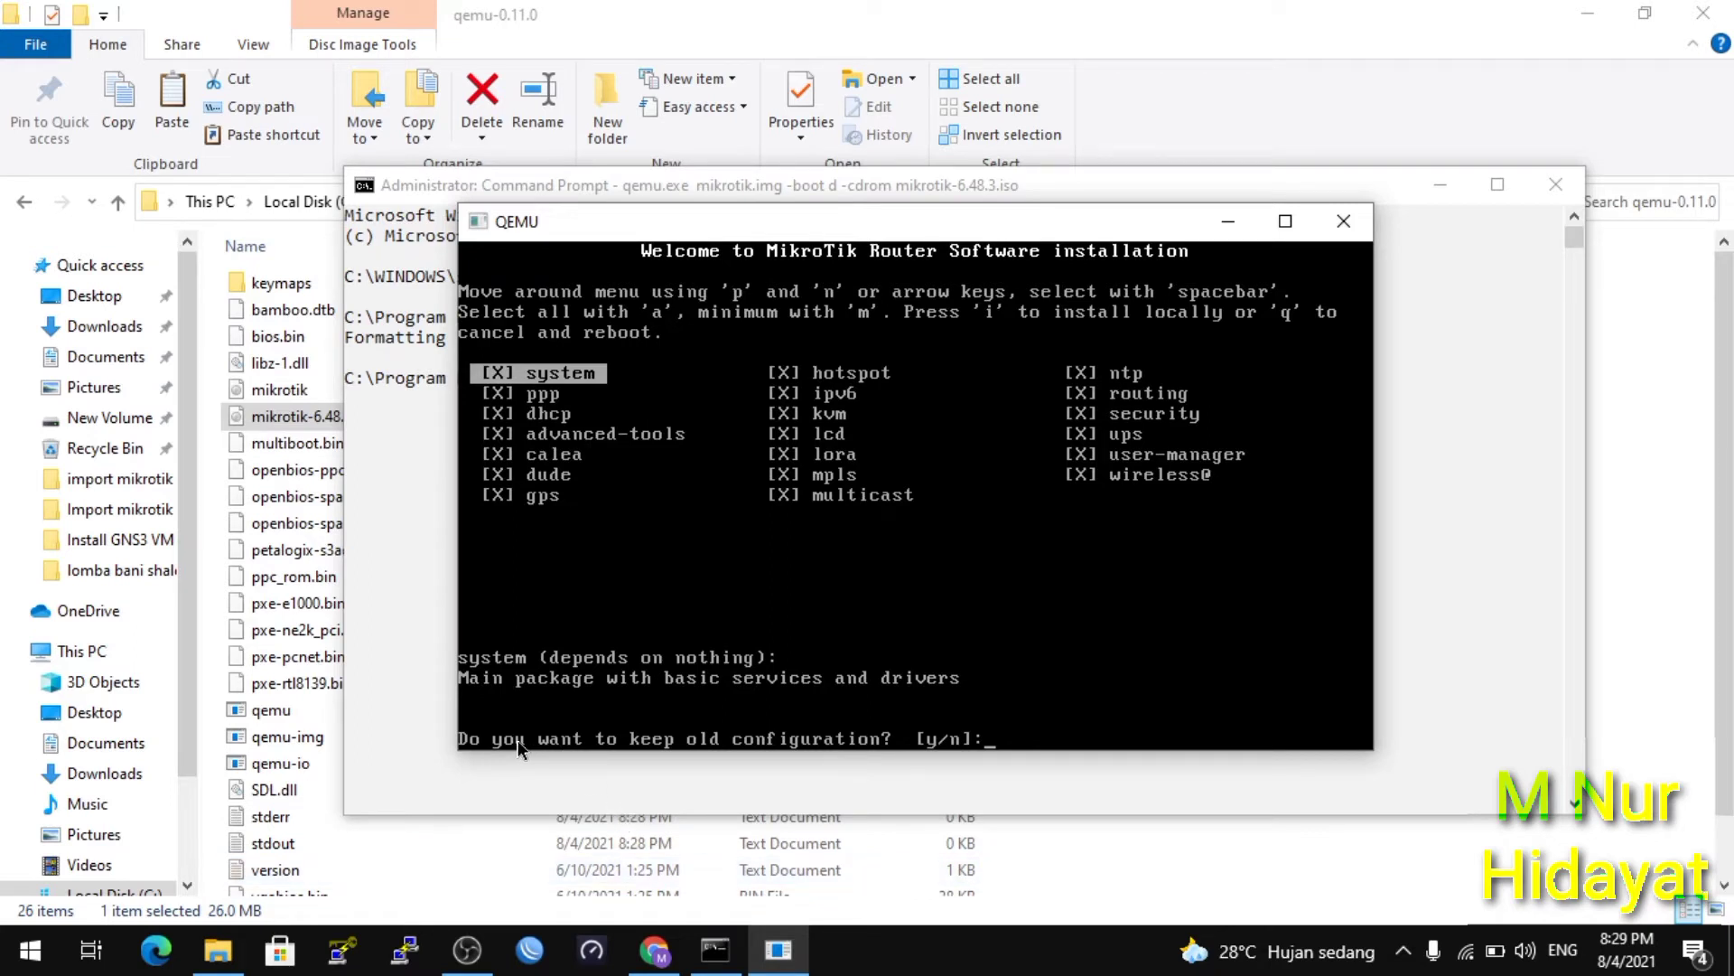
{"action": "key", "text": "n"}
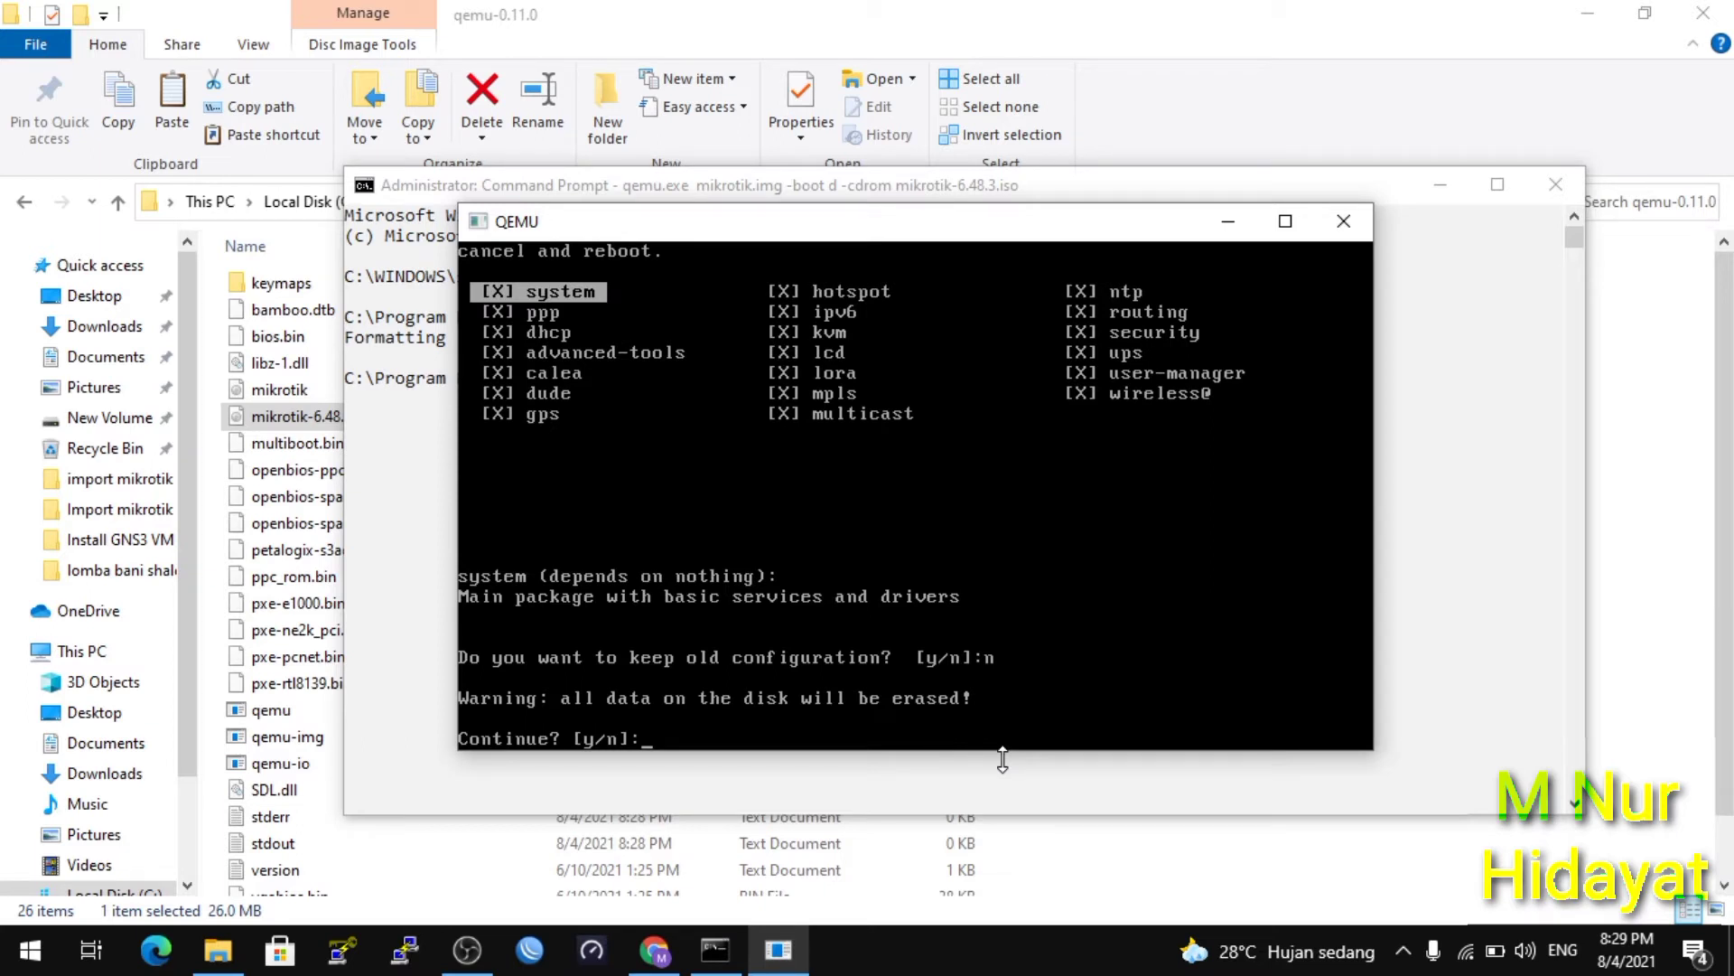
{"action": "type", "text": "y"}
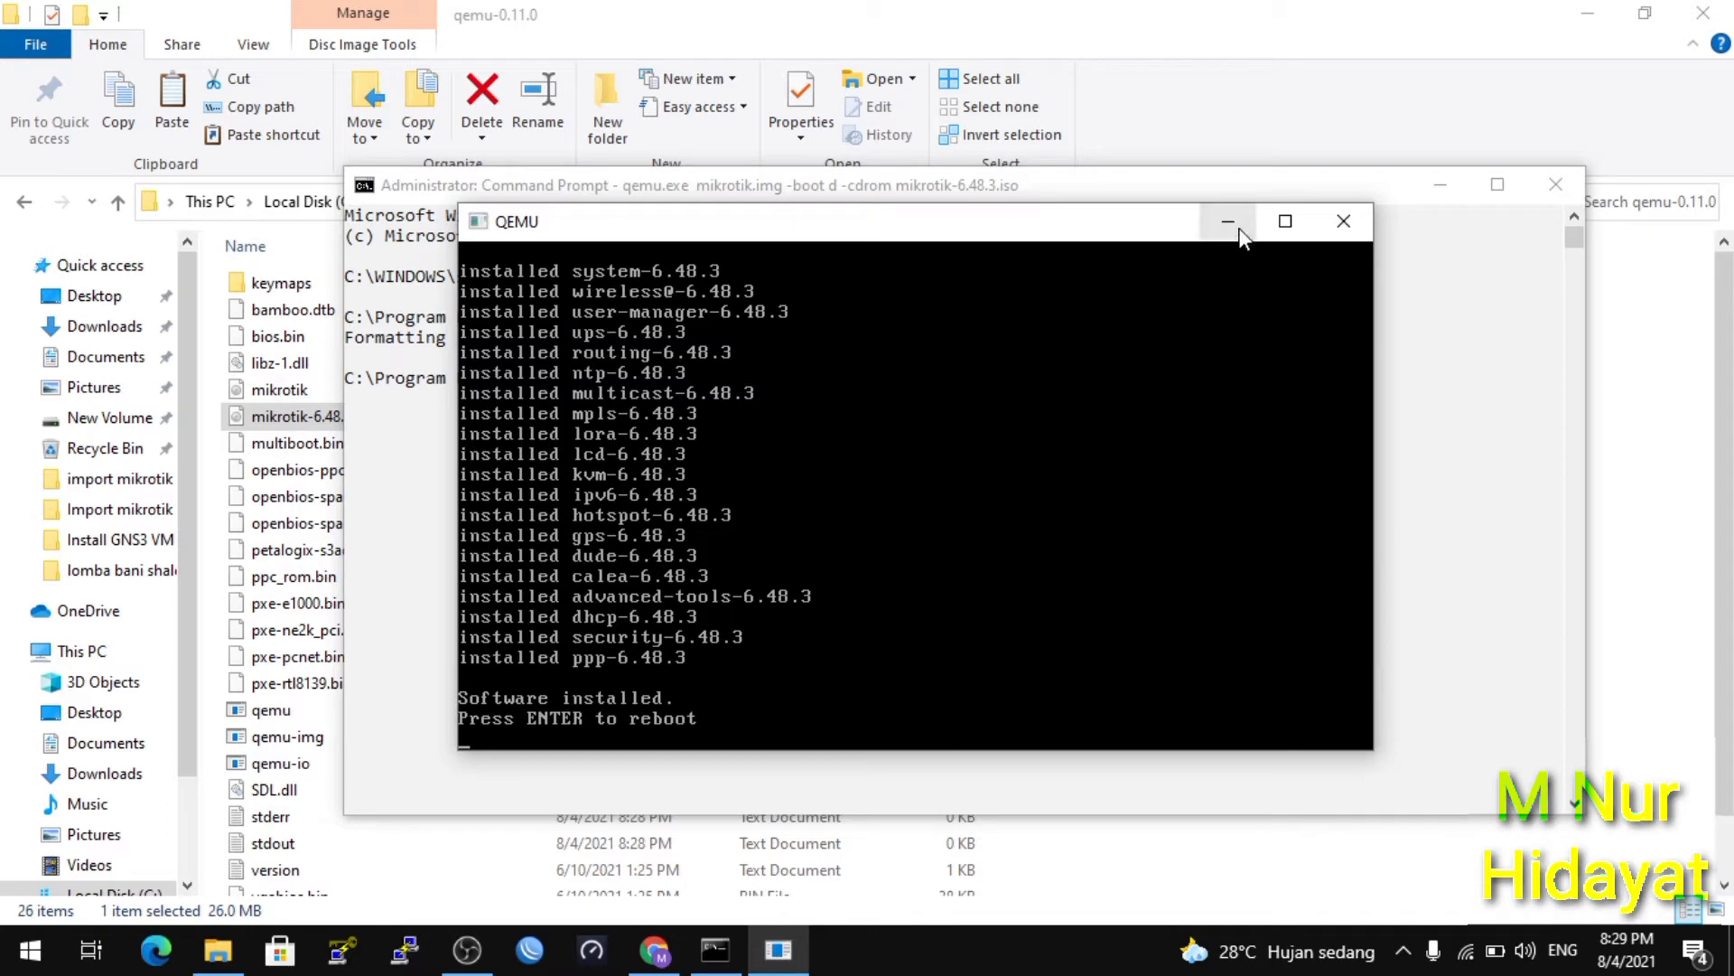
Close QEMU and Command Prompt and minimize the qemu folder to reveal the desktop.
{"action": "left_click", "coordinate": [1341, 233]}
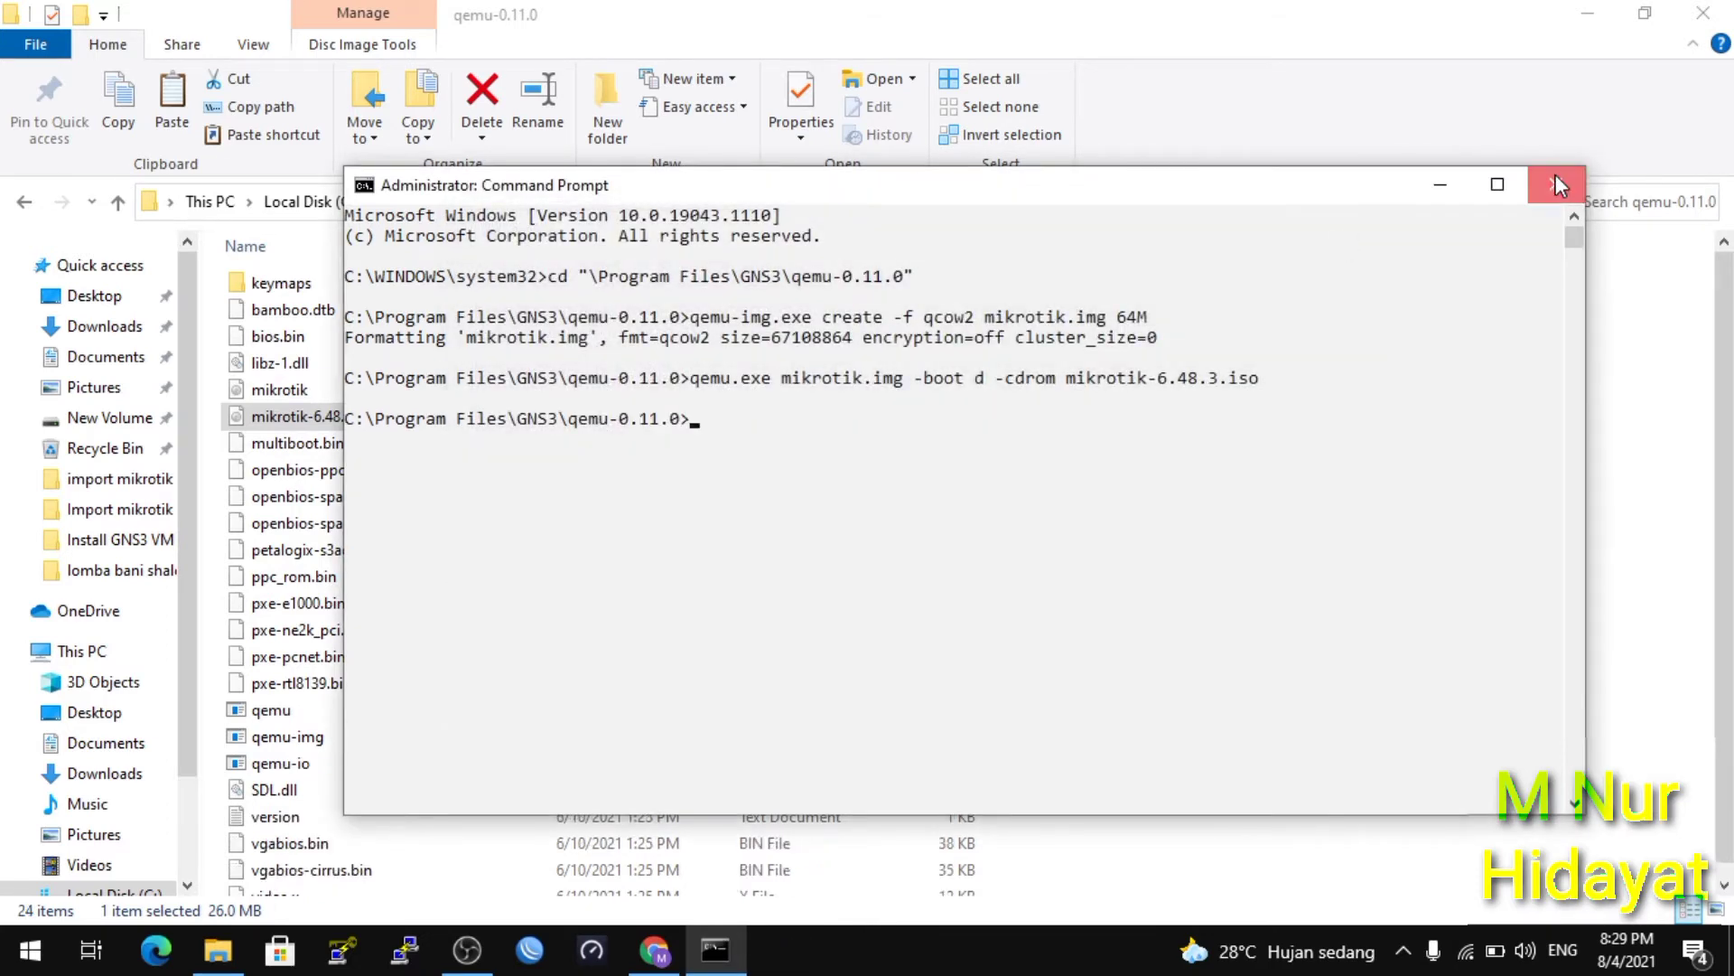
{"action": "left_click", "coordinate": [1558, 184]}
{"action": "left_click", "coordinate": [1585, 13]}
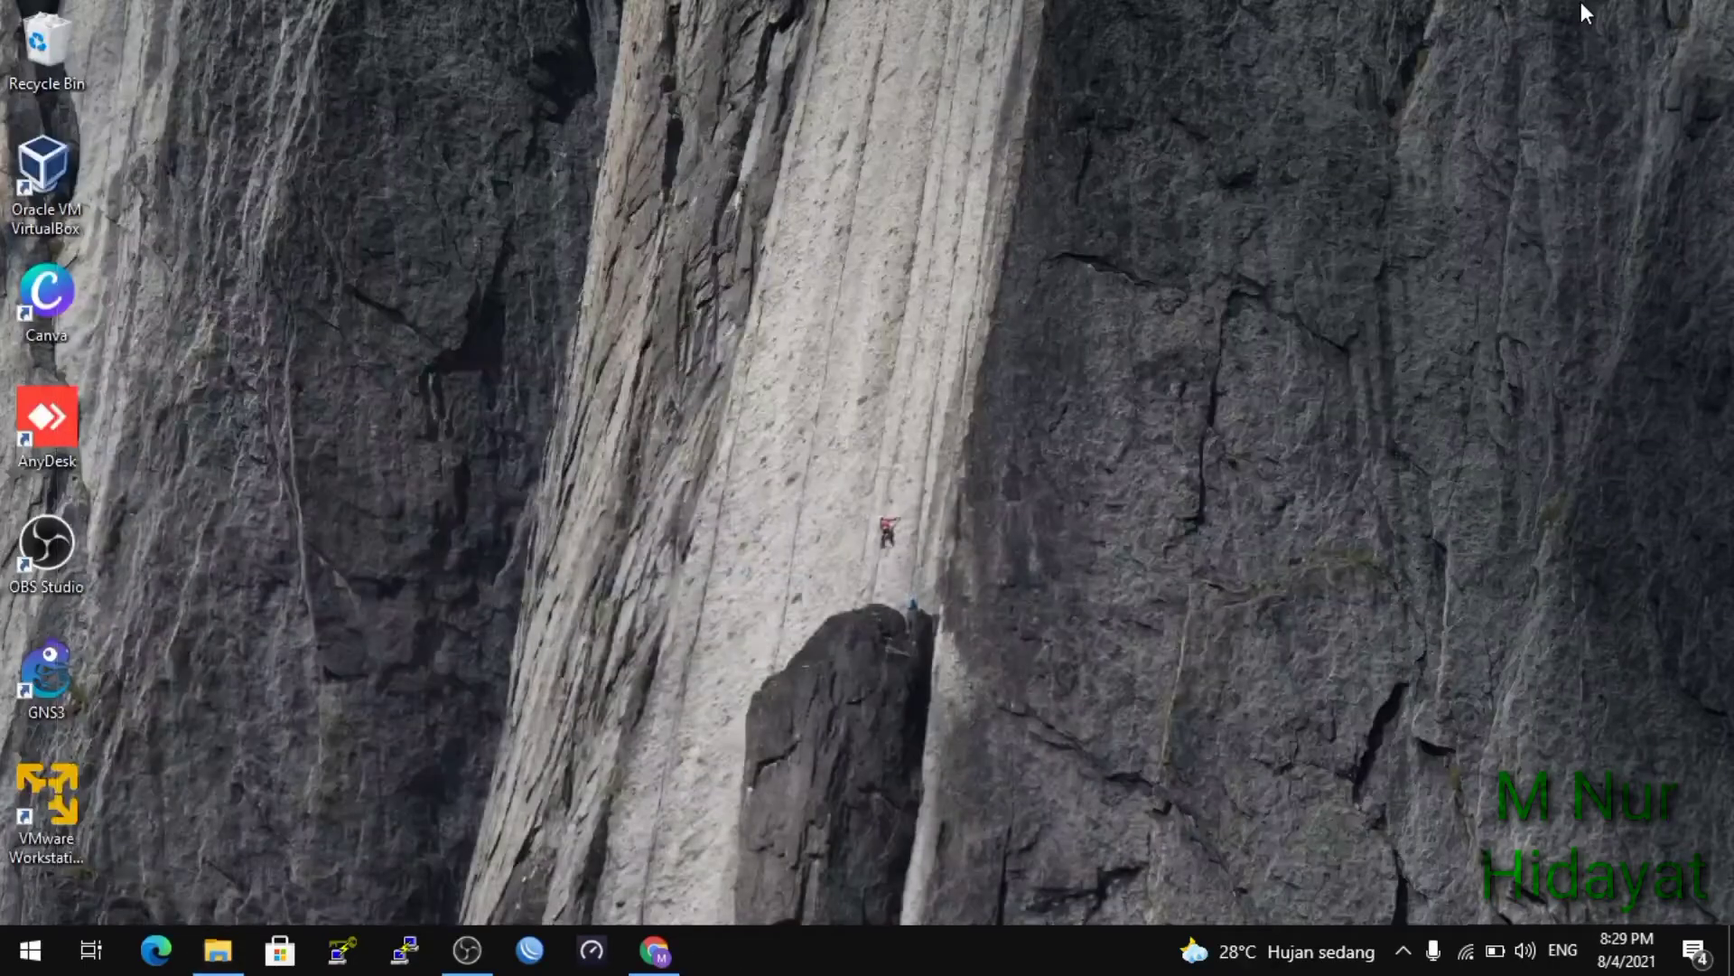
Launch GNS3, dismiss the VMware Tools notice, and minimize the booted GNS3 VM at 192.168.134.128.
{"action": "double_click", "coordinate": [47, 643]}
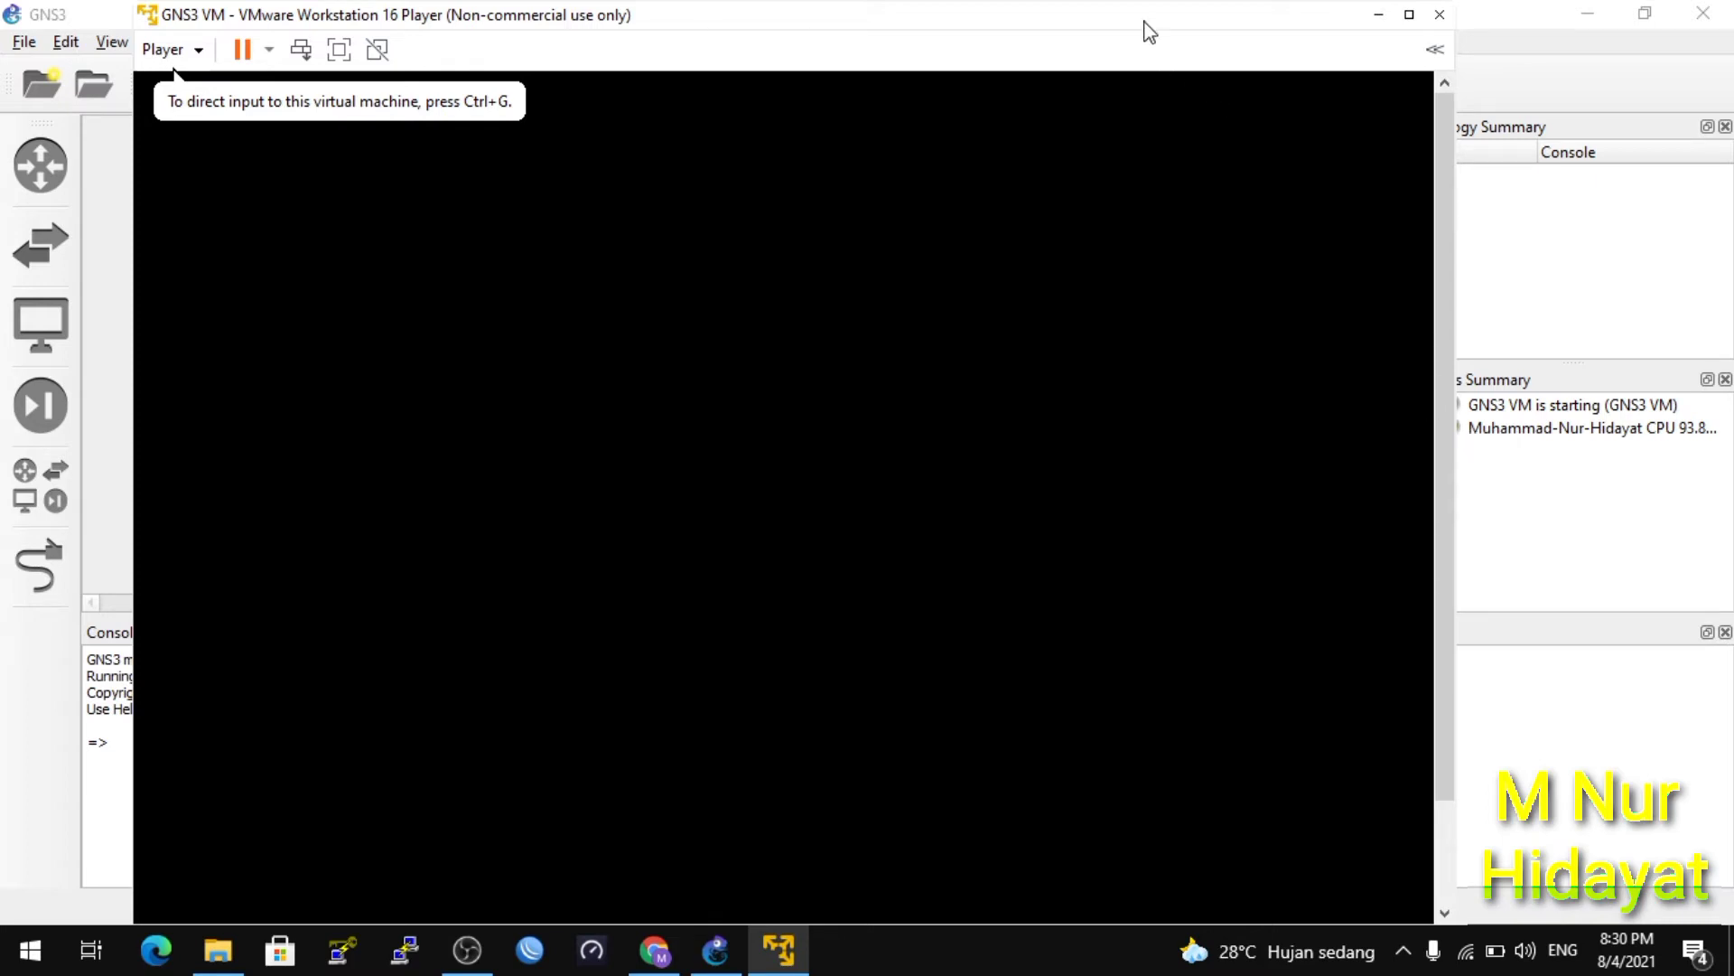
{"action": "left_click_drag", "start_coordinate": [1149, 30], "coordinate": [1068, 19]}
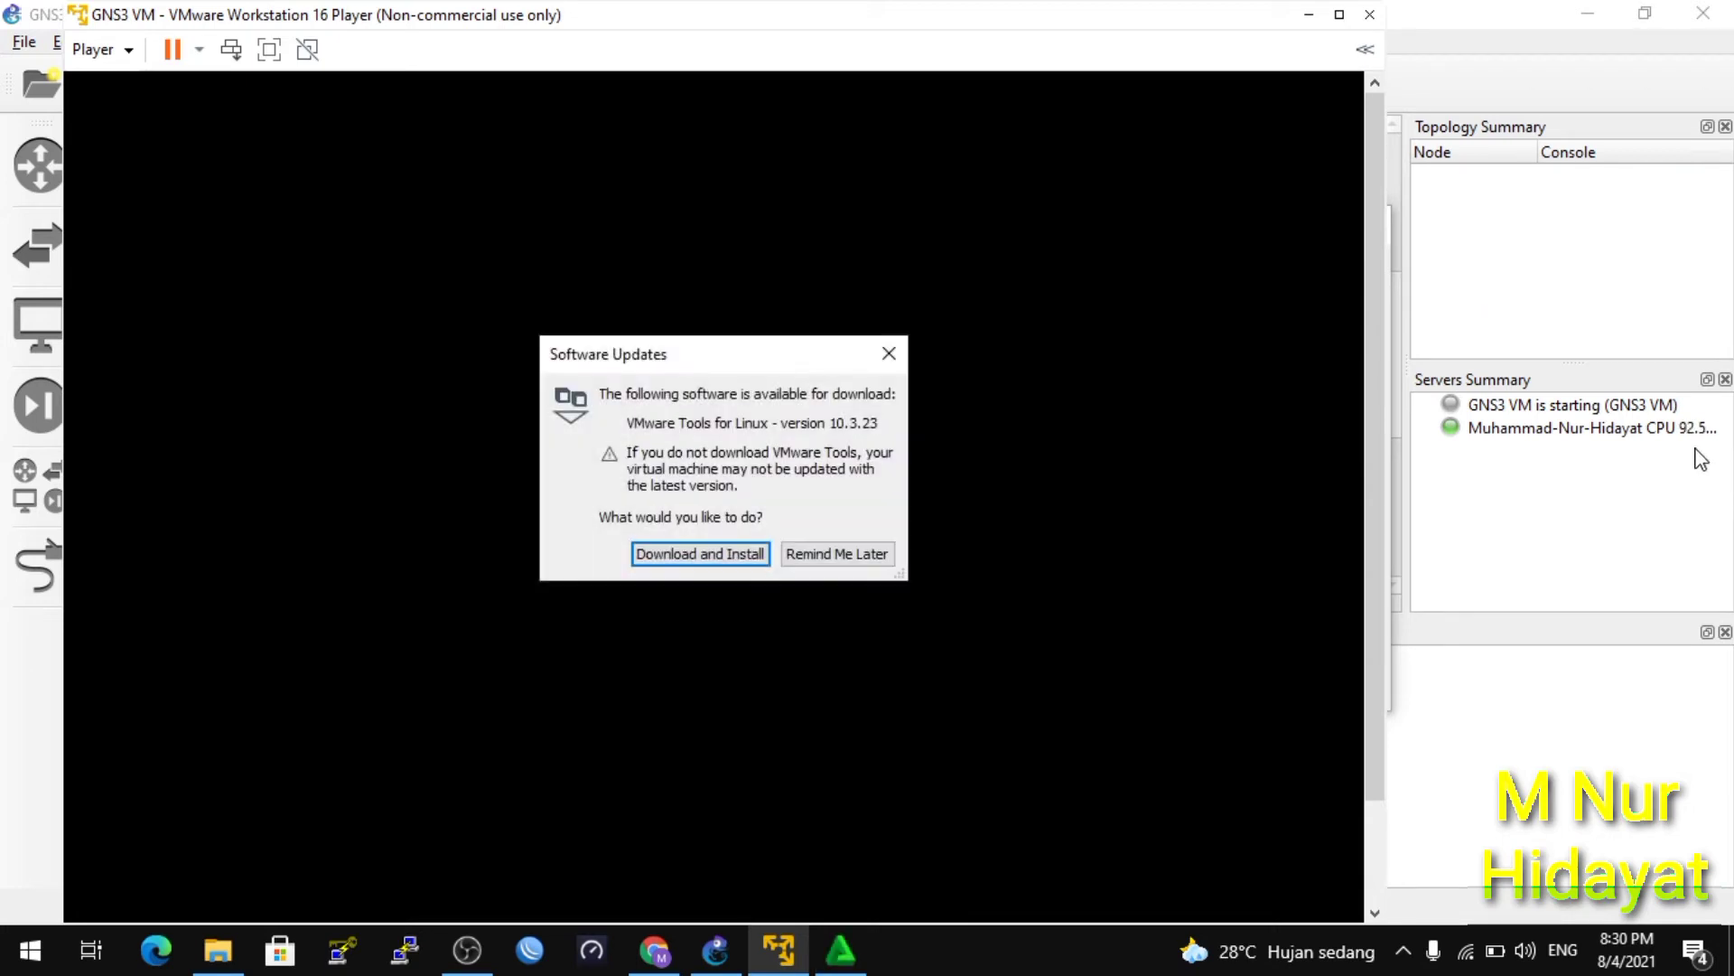
{"action": "left_click", "coordinate": [889, 354]}
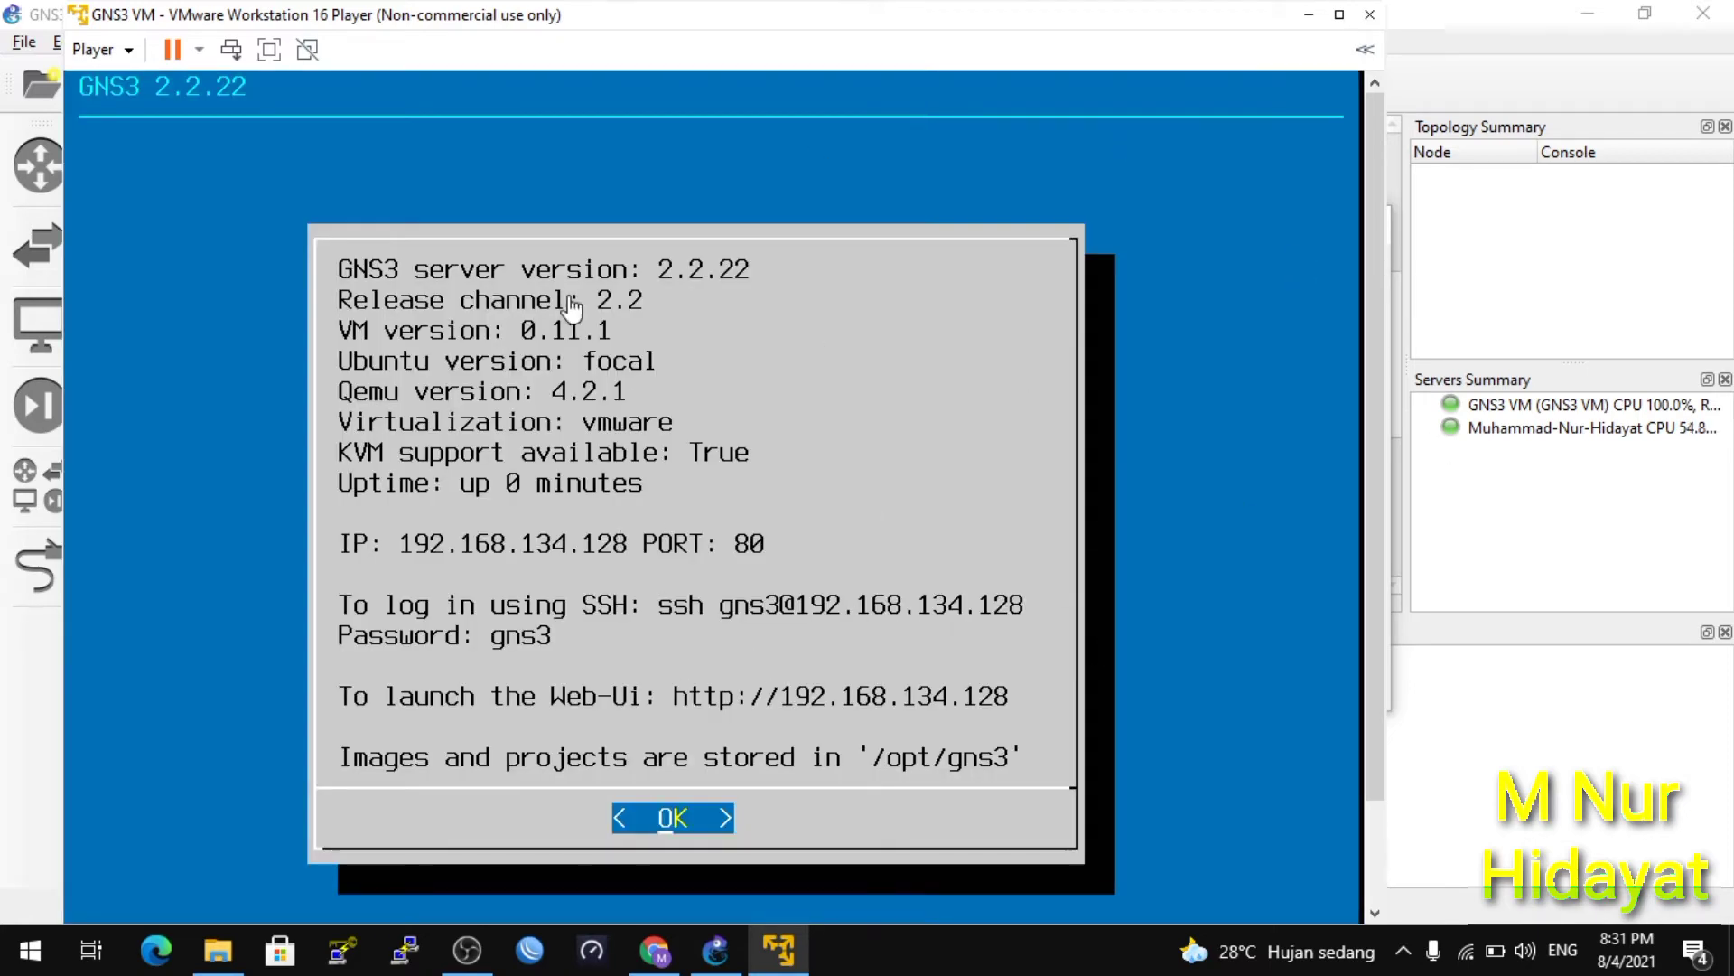
{"action": "left_click", "coordinate": [1308, 15]}
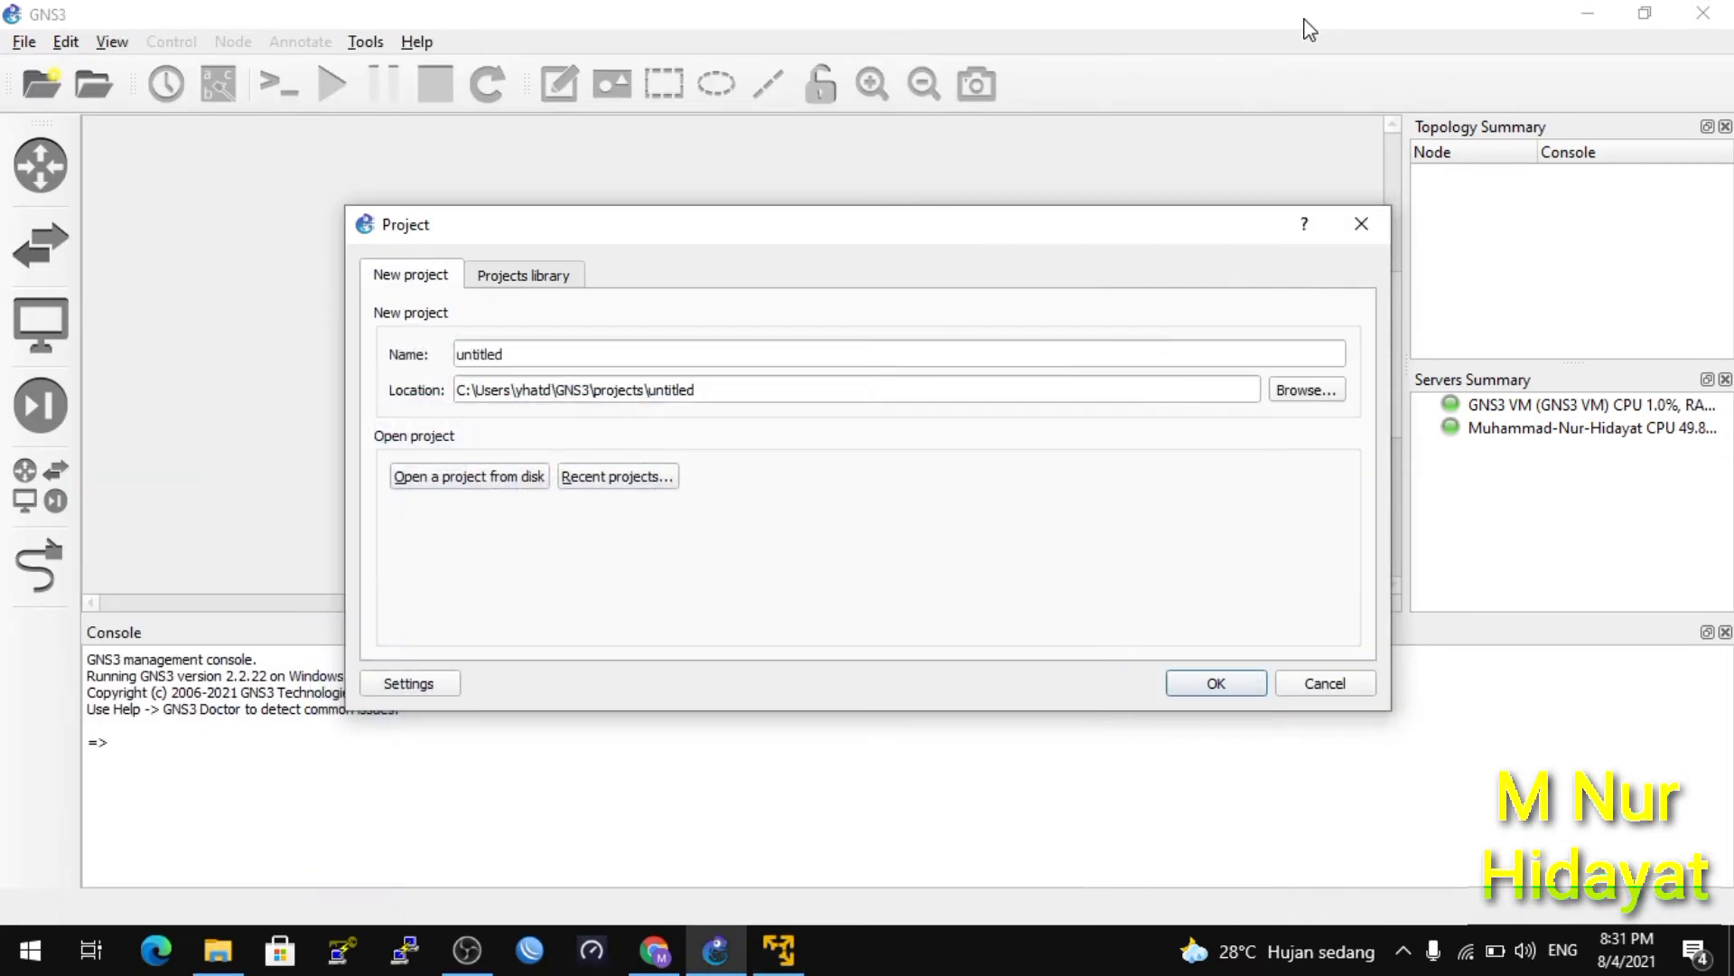
Skip the project dialog and start a new Qemu VM template in Preferences, set to run on the GNS3 VM.
{"action": "left_click", "coordinate": [1367, 231]}
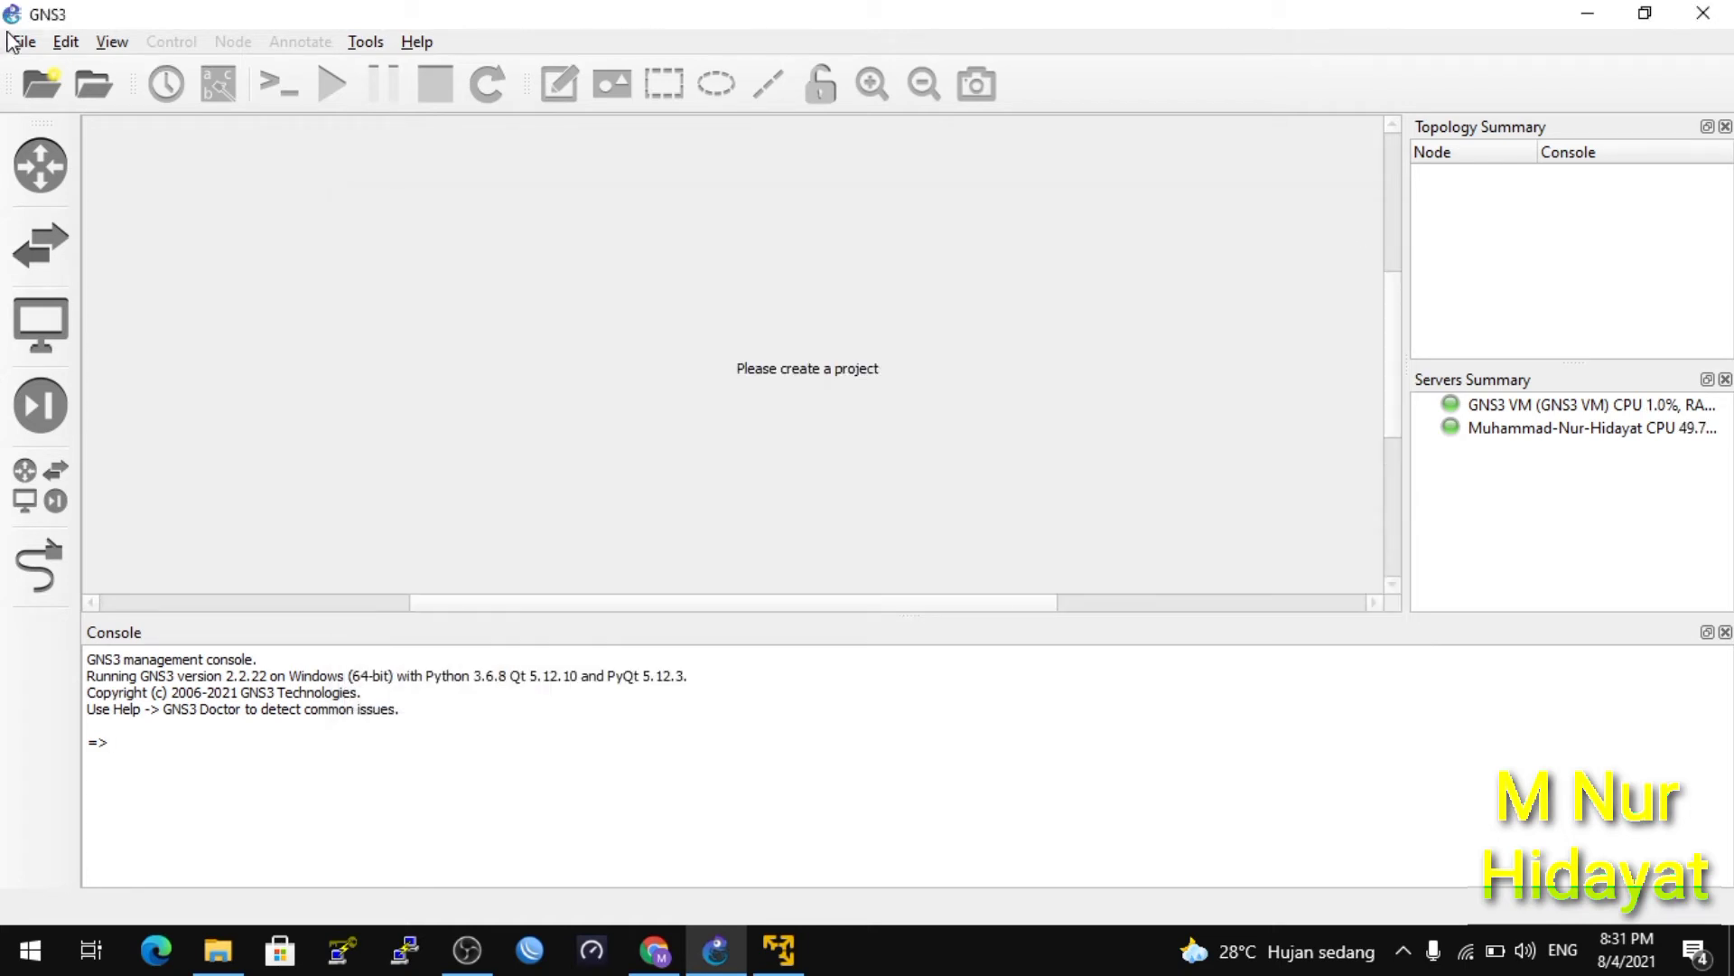
{"action": "left_click", "coordinate": [66, 43]}
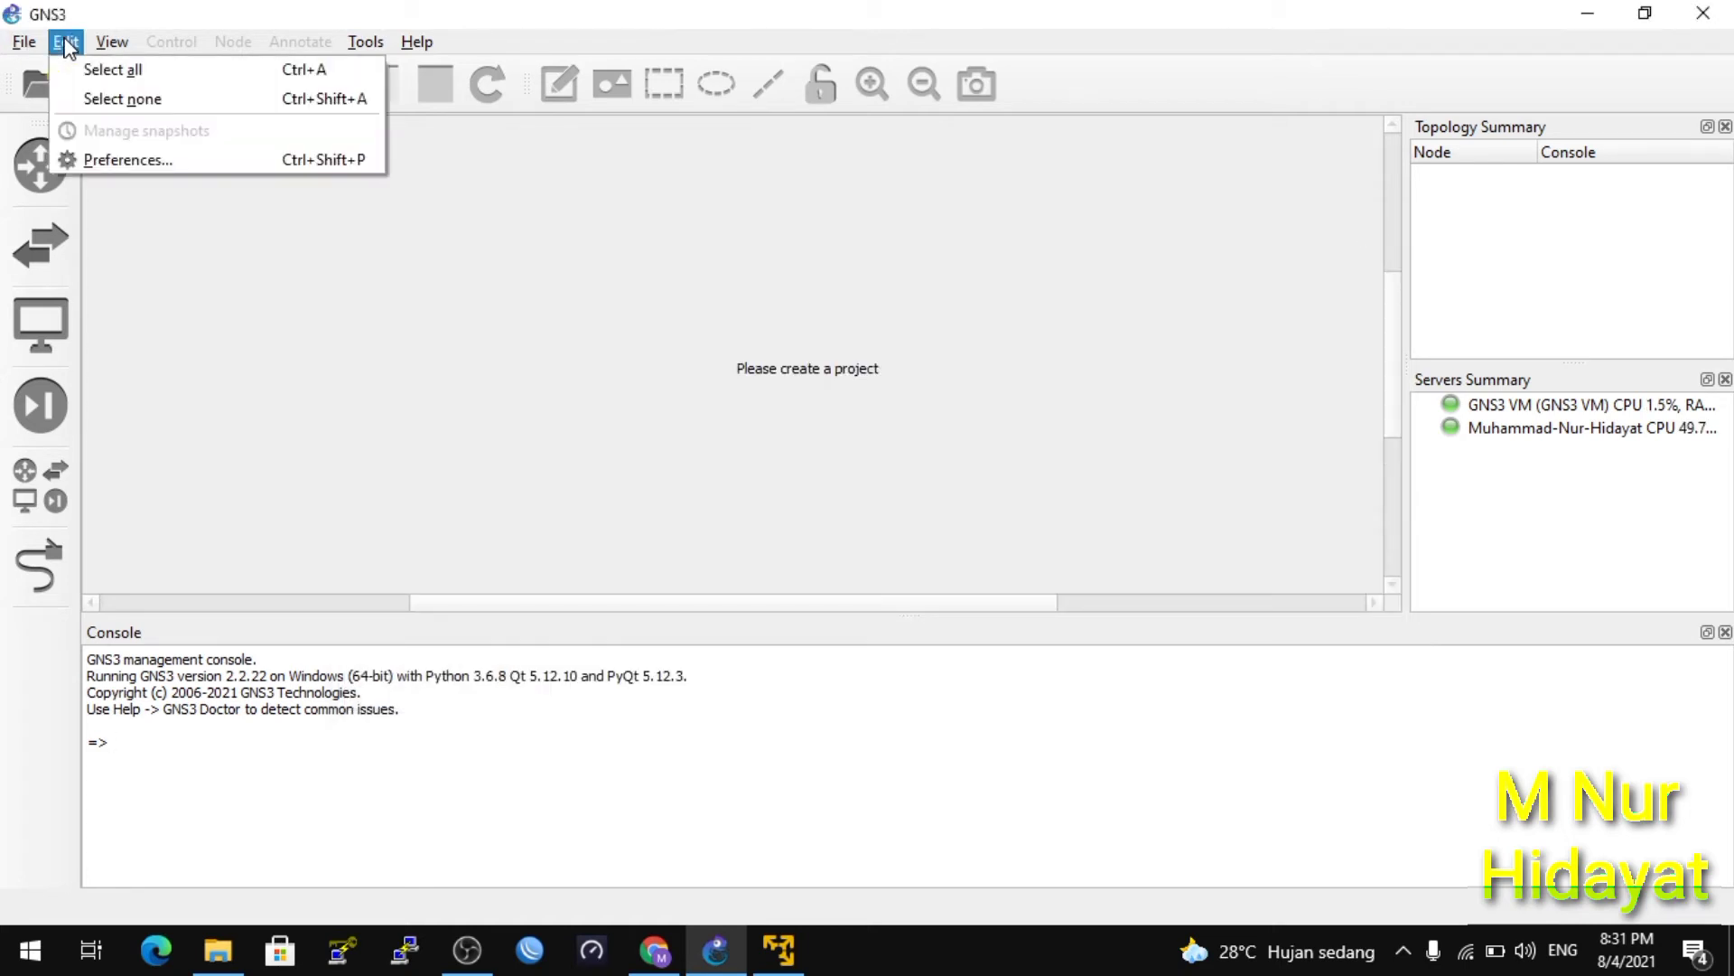
{"action": "left_click", "coordinate": [140, 174]}
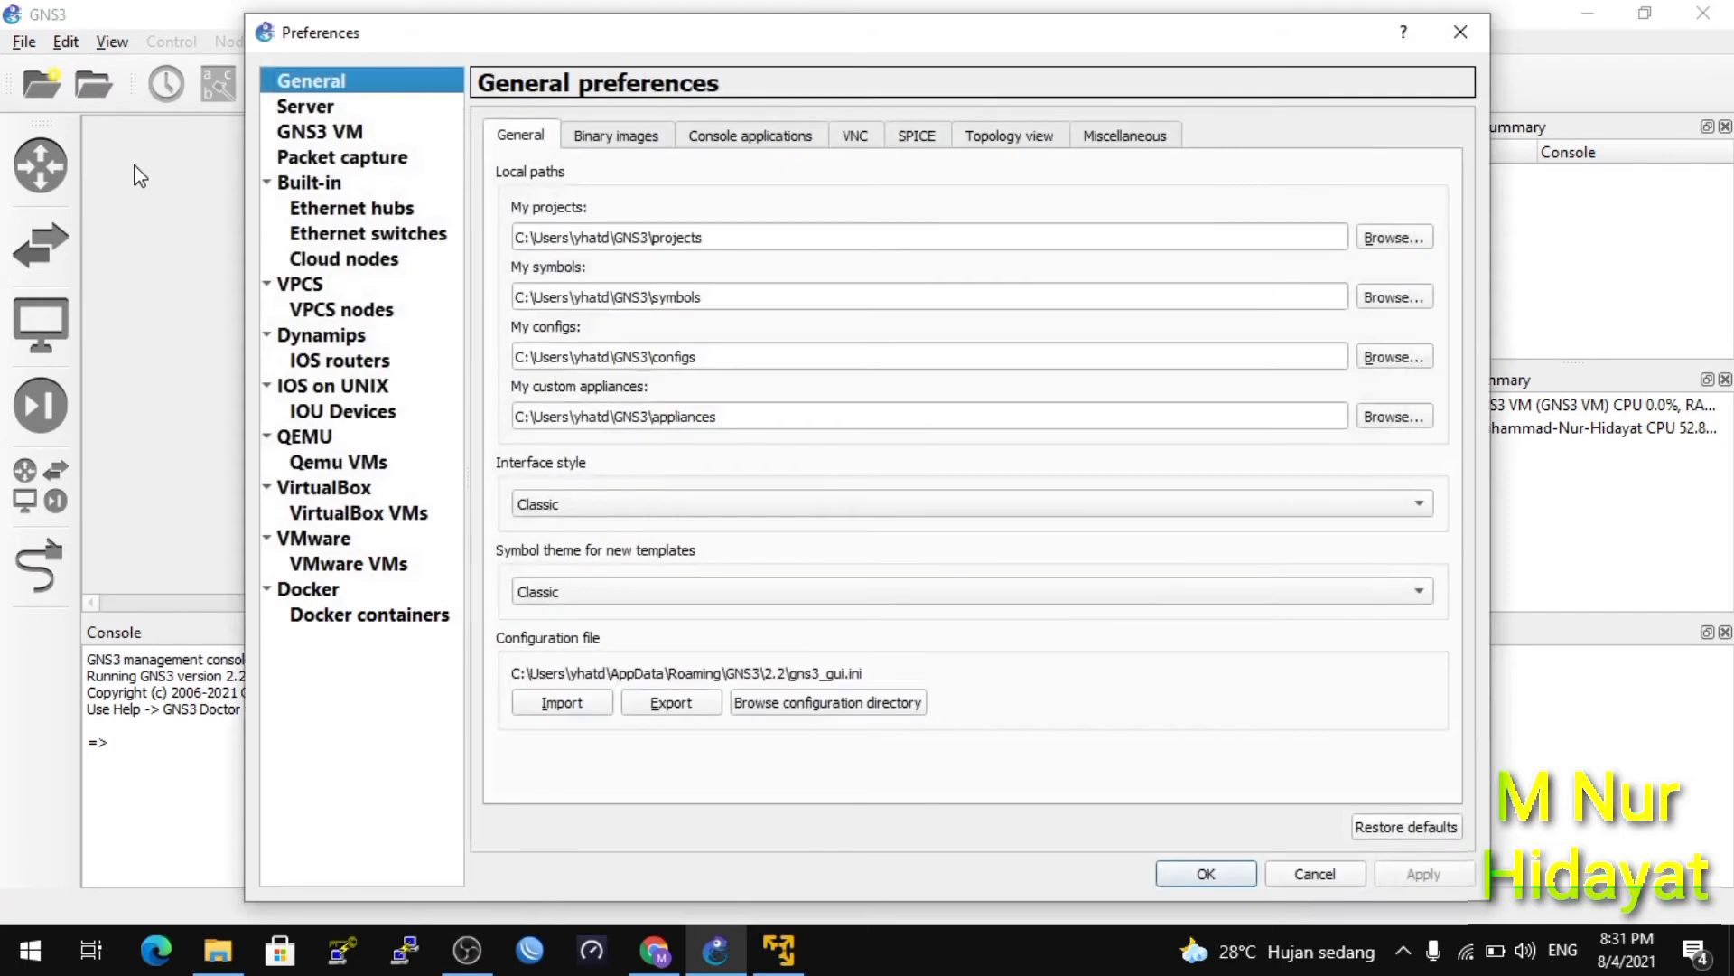
{"action": "left_click", "coordinate": [331, 439]}
{"action": "left_click", "coordinate": [370, 464]}
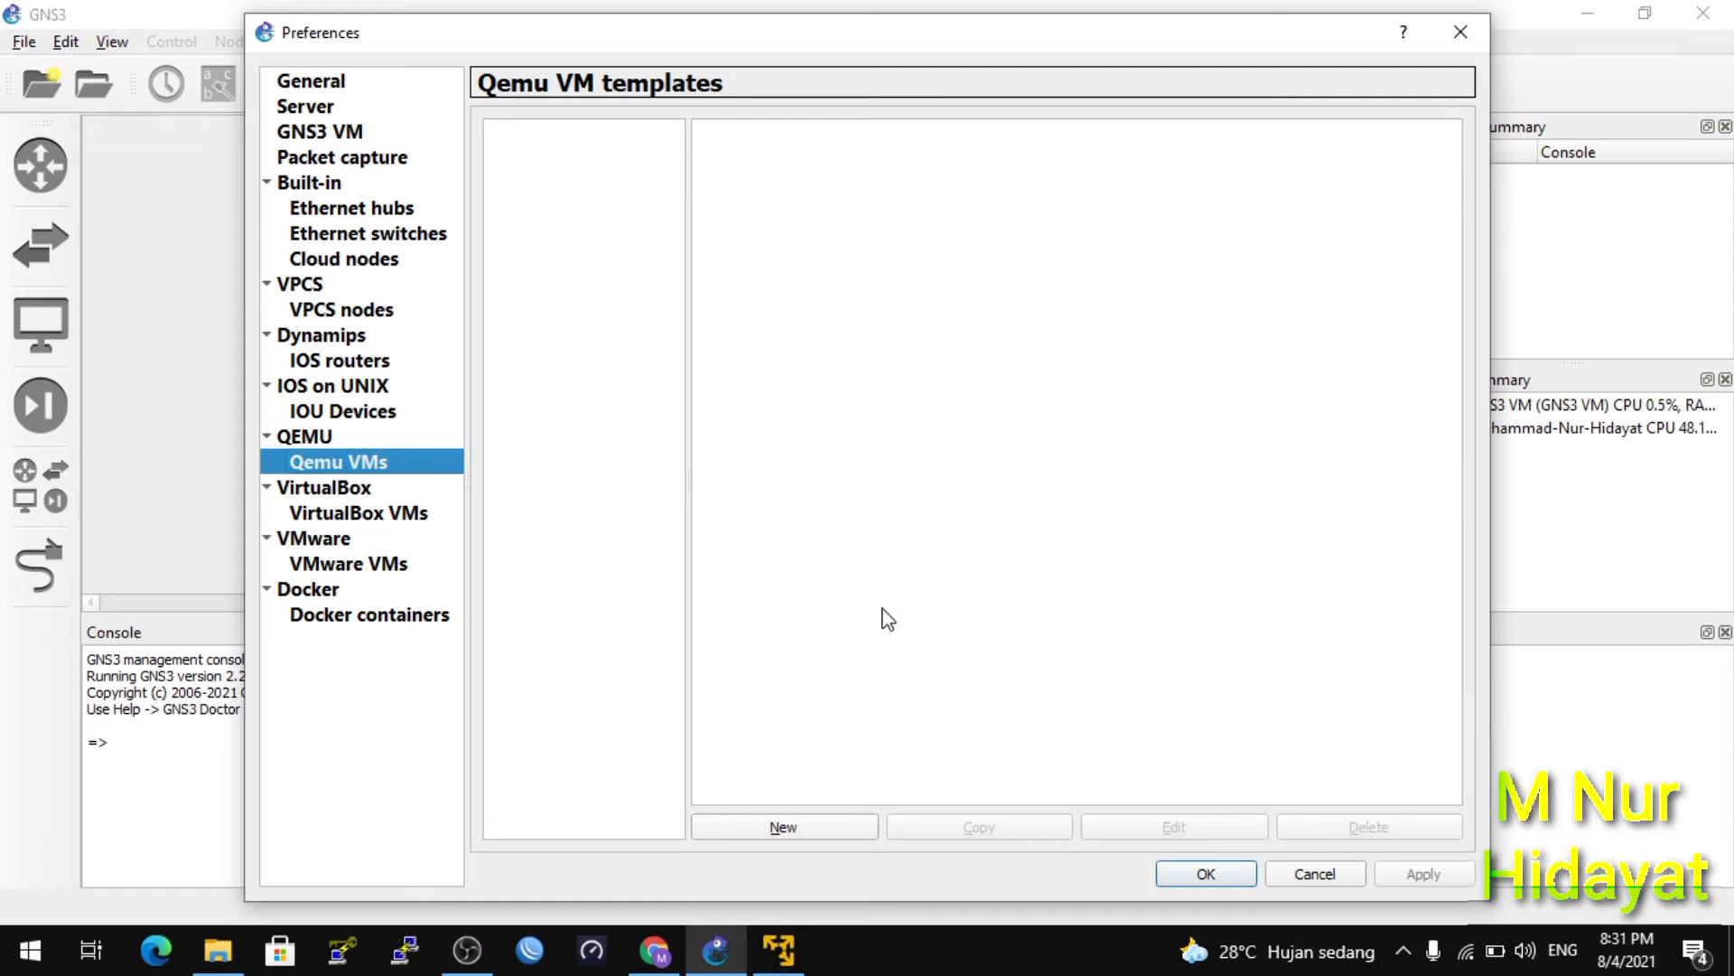
{"action": "left_click", "coordinate": [811, 842]}
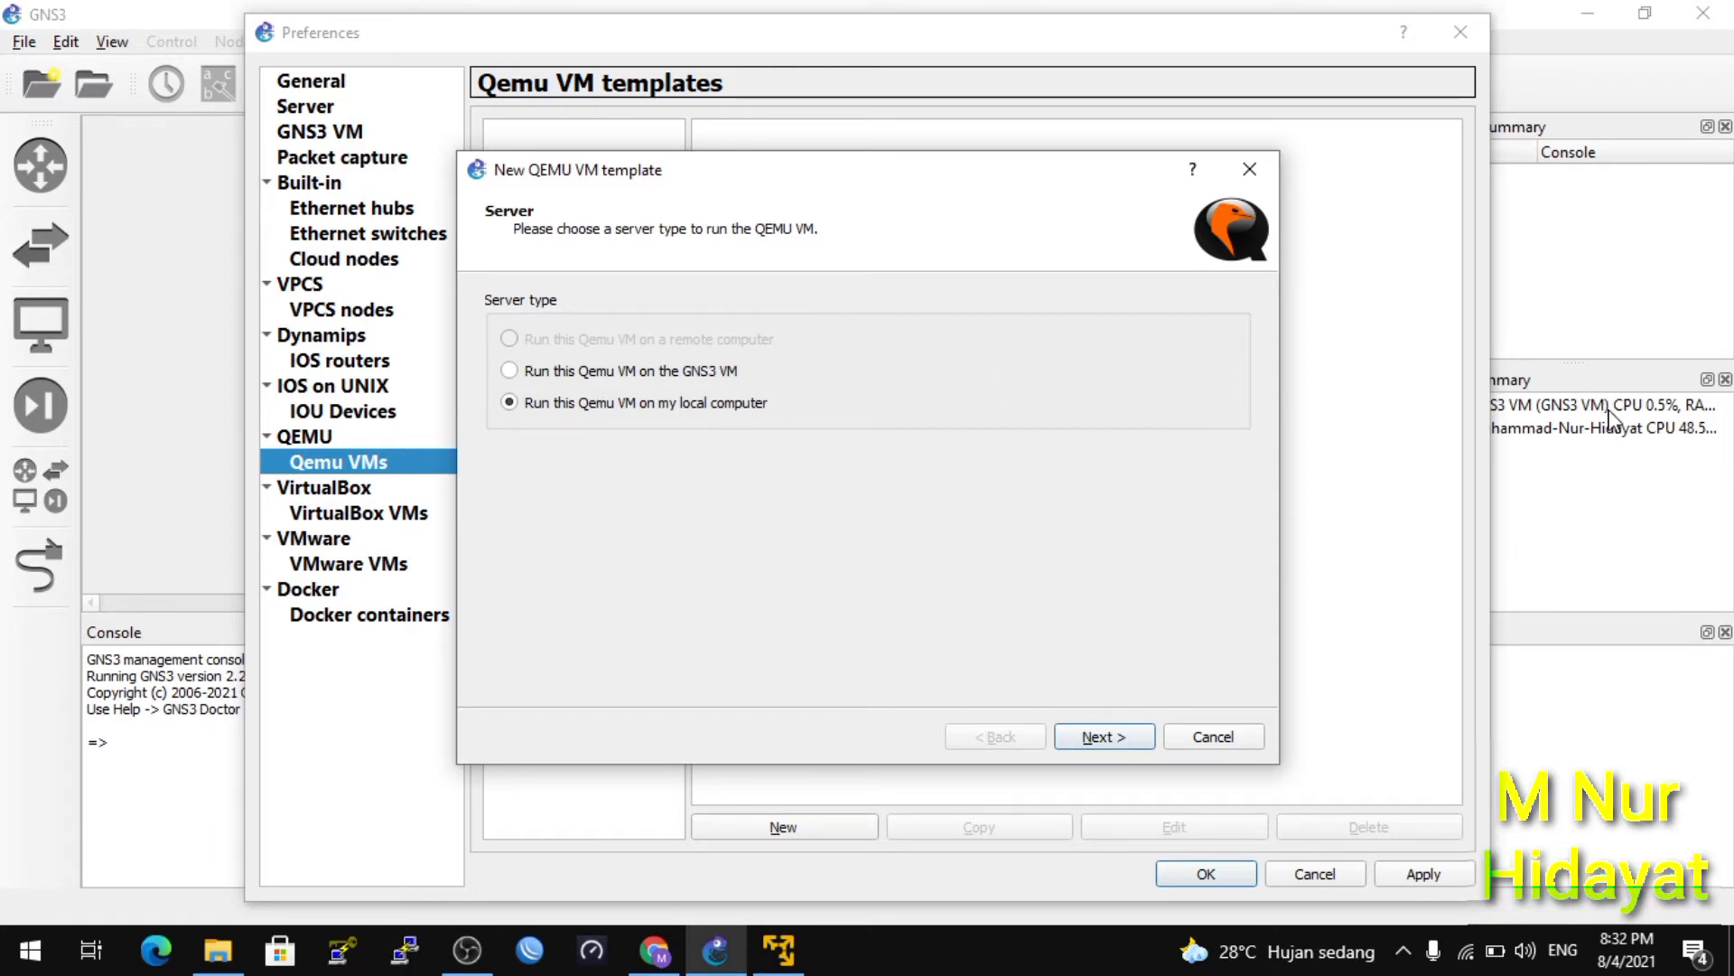
{"action": "left_click", "coordinate": [718, 381]}
Name the template RB-ISO, edit its RAM value, and advance to the telnet console page.
{"action": "left_click", "coordinate": [1105, 733]}
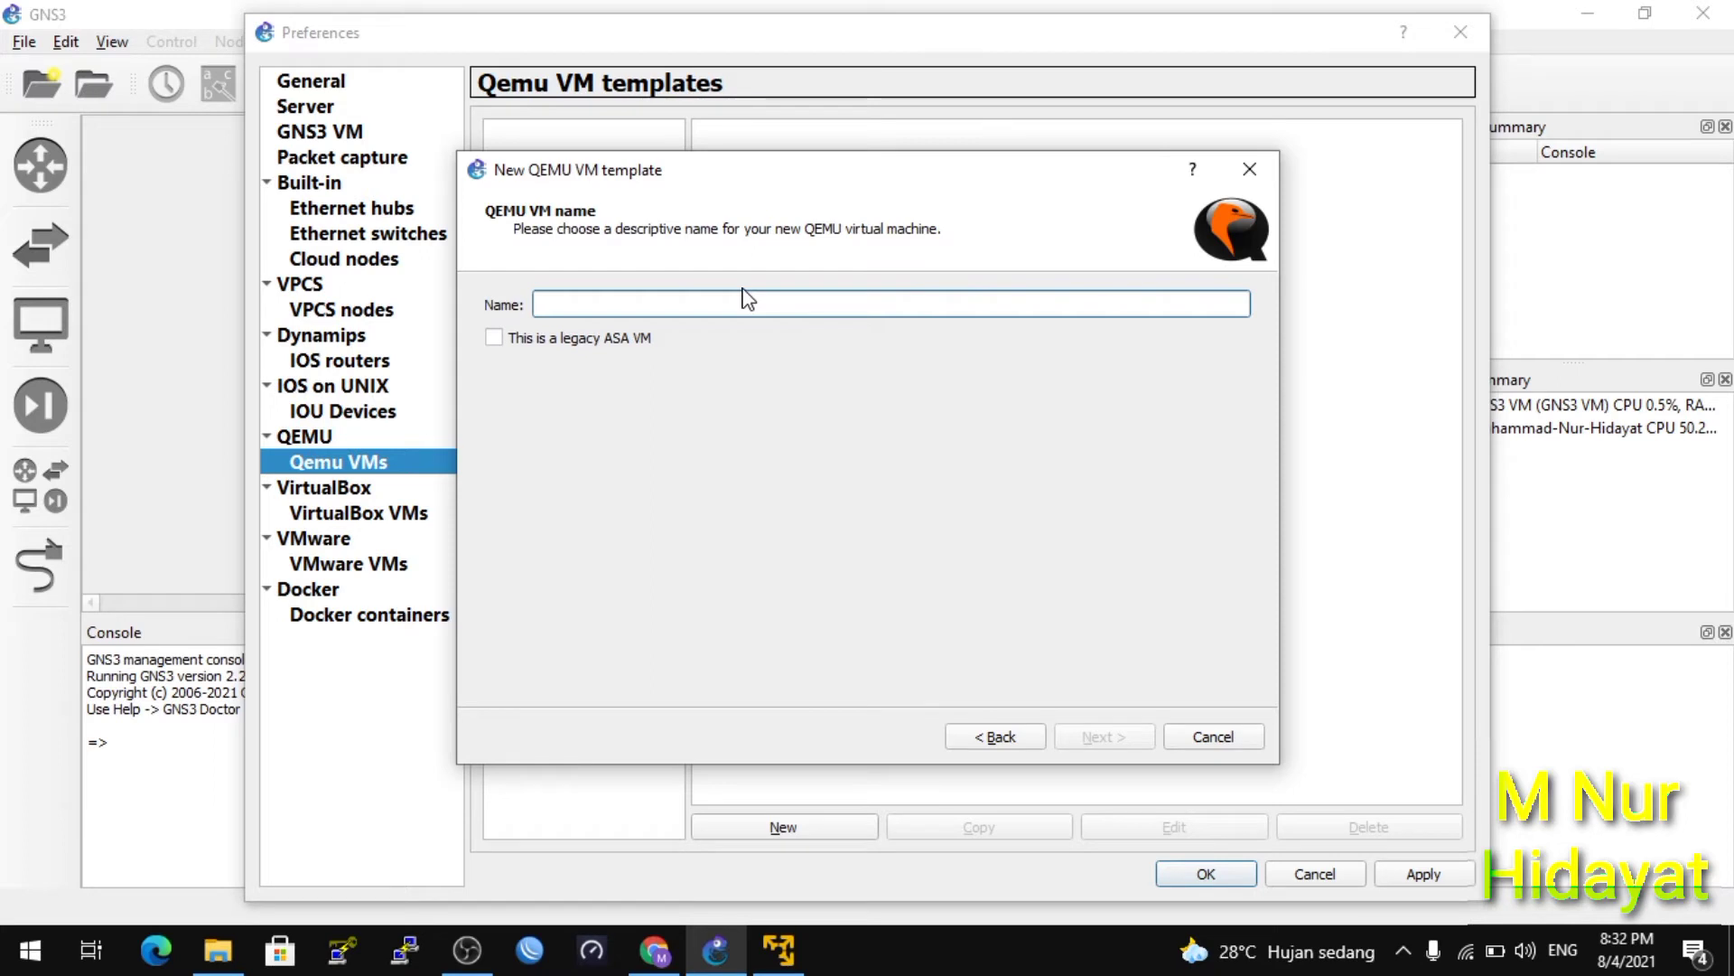
{"action": "type", "text": "RB-ISO"}
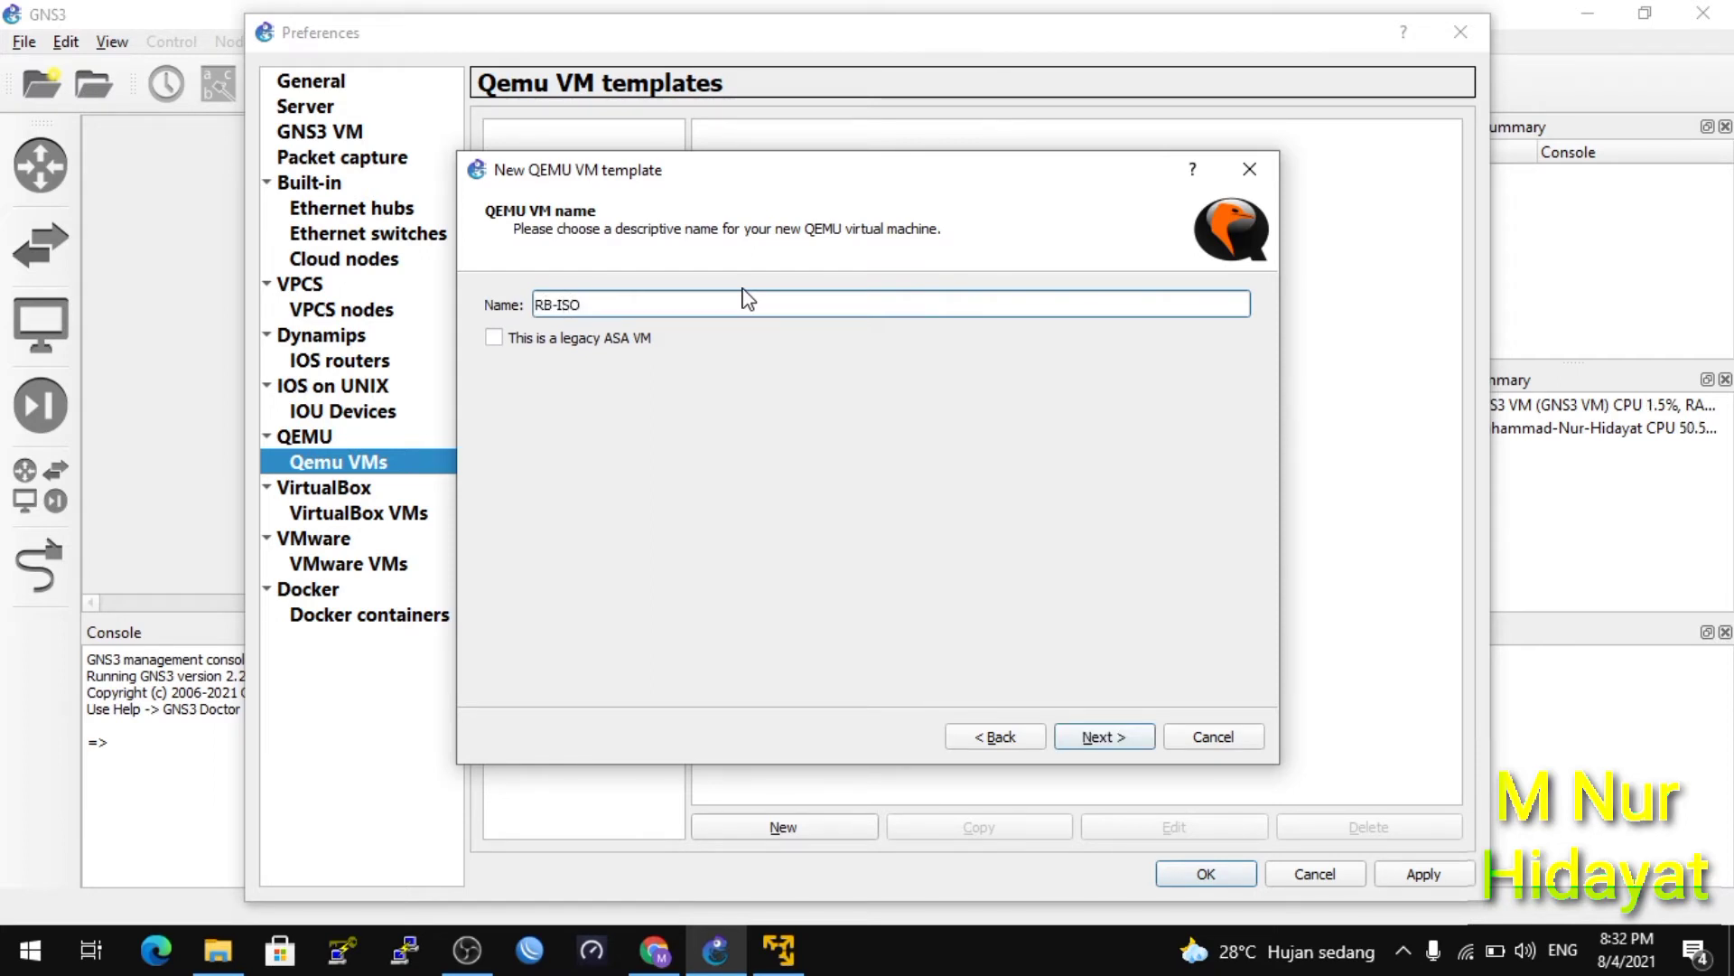
{"action": "left_click", "coordinate": [1104, 747]}
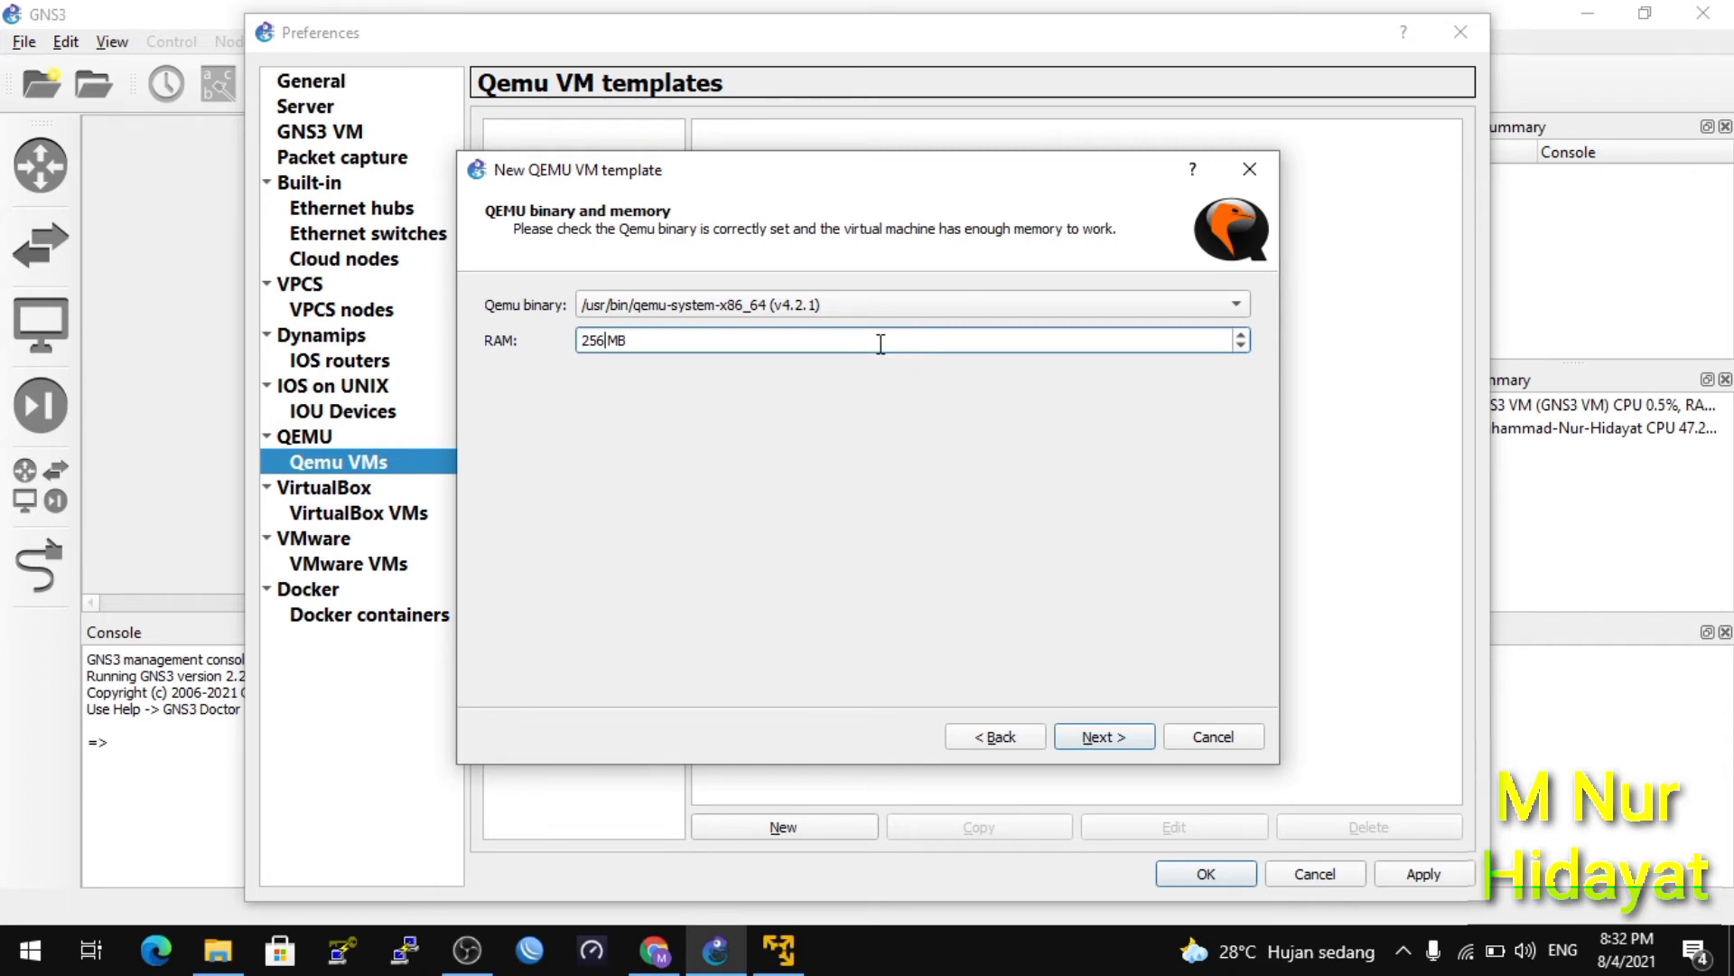
{"action": "key", "text": "BackSpace"}
{"action": "key", "text": "BackSpace"}
{"action": "key", "text": "BackSpace"}
{"action": "type", "text": "6"}
{"action": "left_click", "coordinate": [1128, 750]}
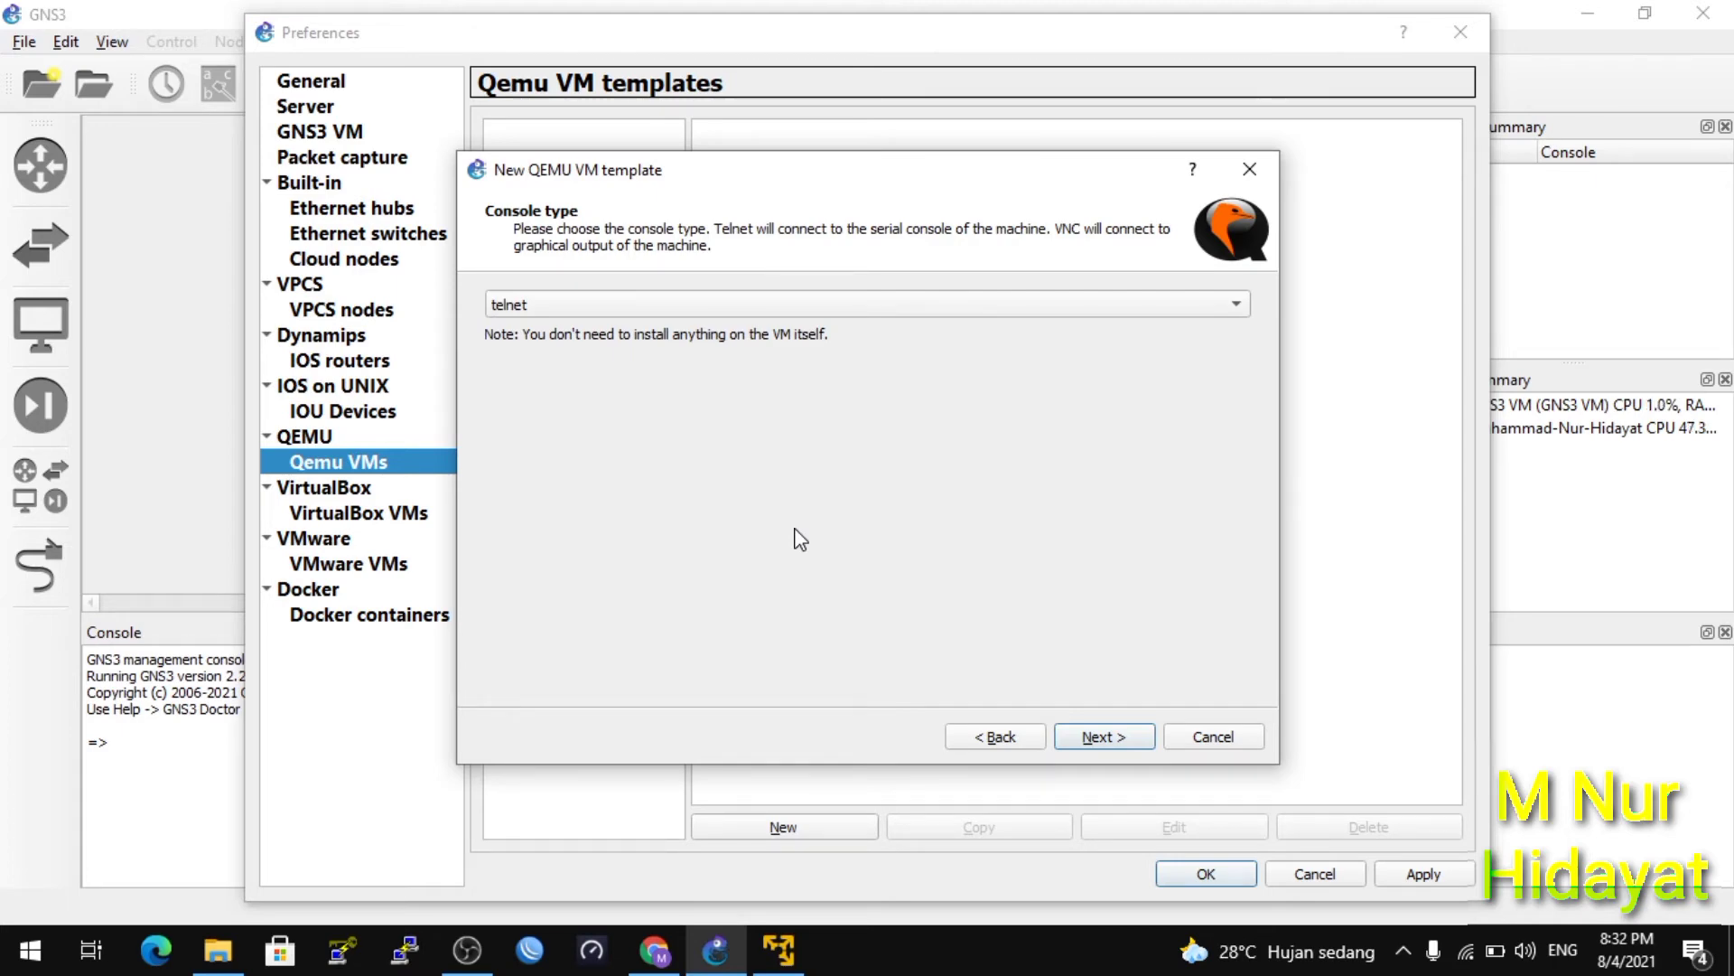
Advance to the disk image page and choose New Image instead of config.img.
{"action": "left_click", "coordinate": [1128, 740]}
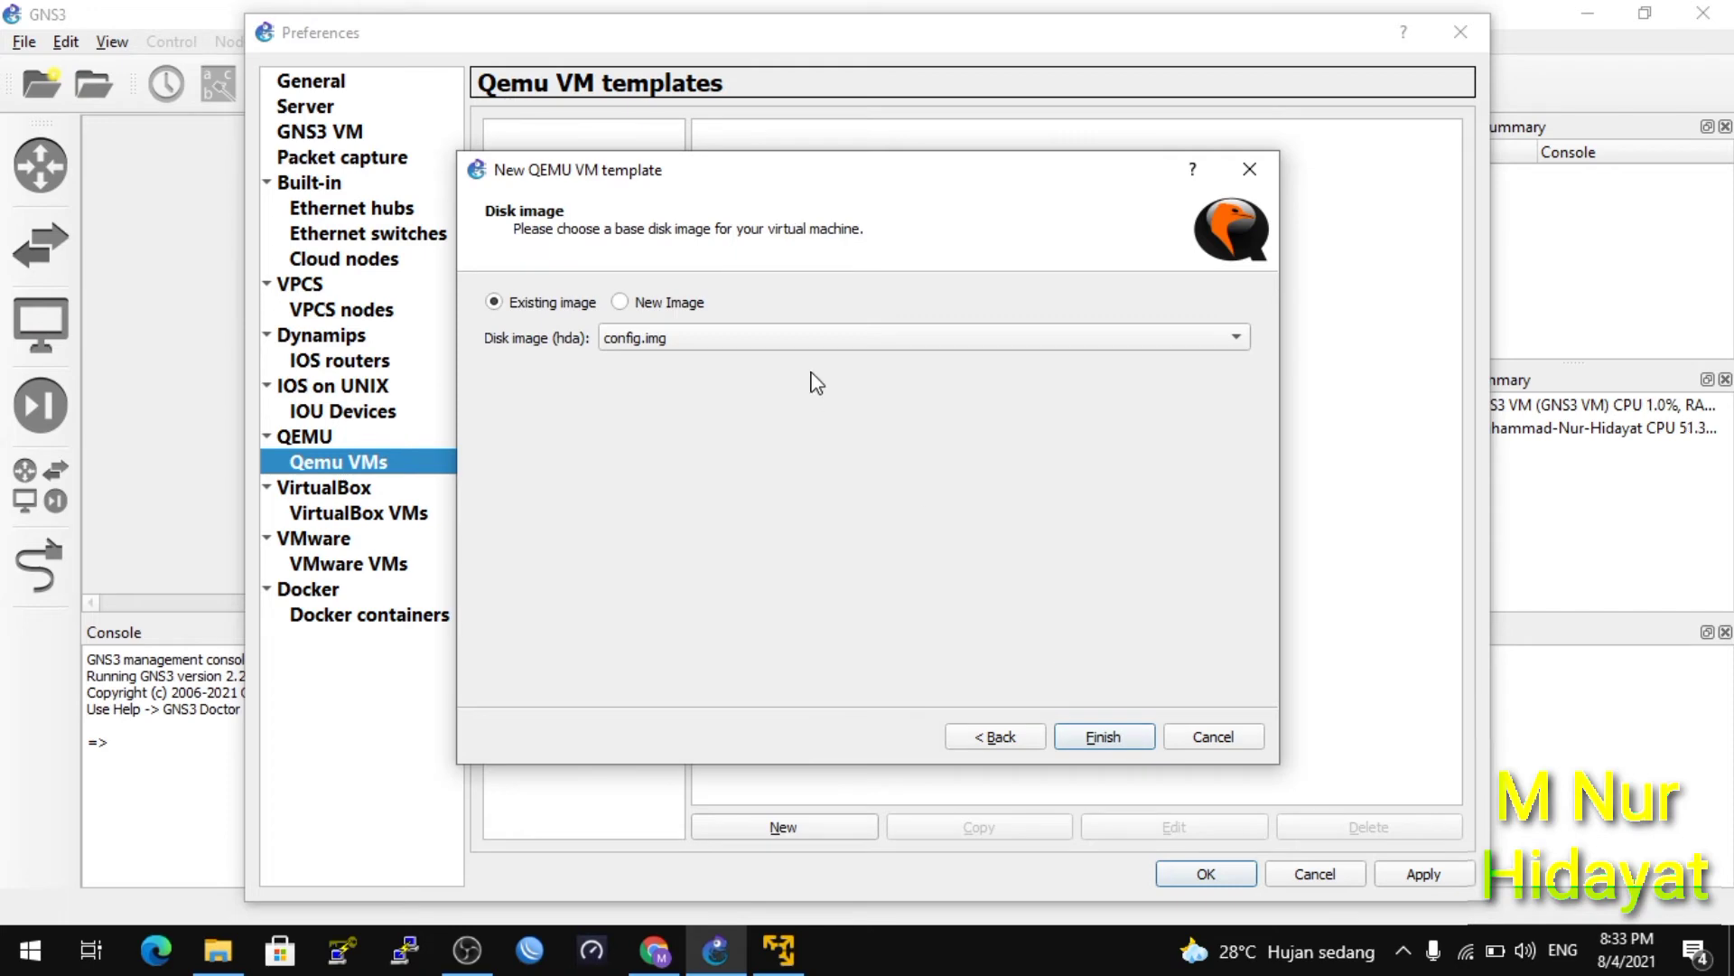
{"action": "left_click", "coordinate": [645, 305]}
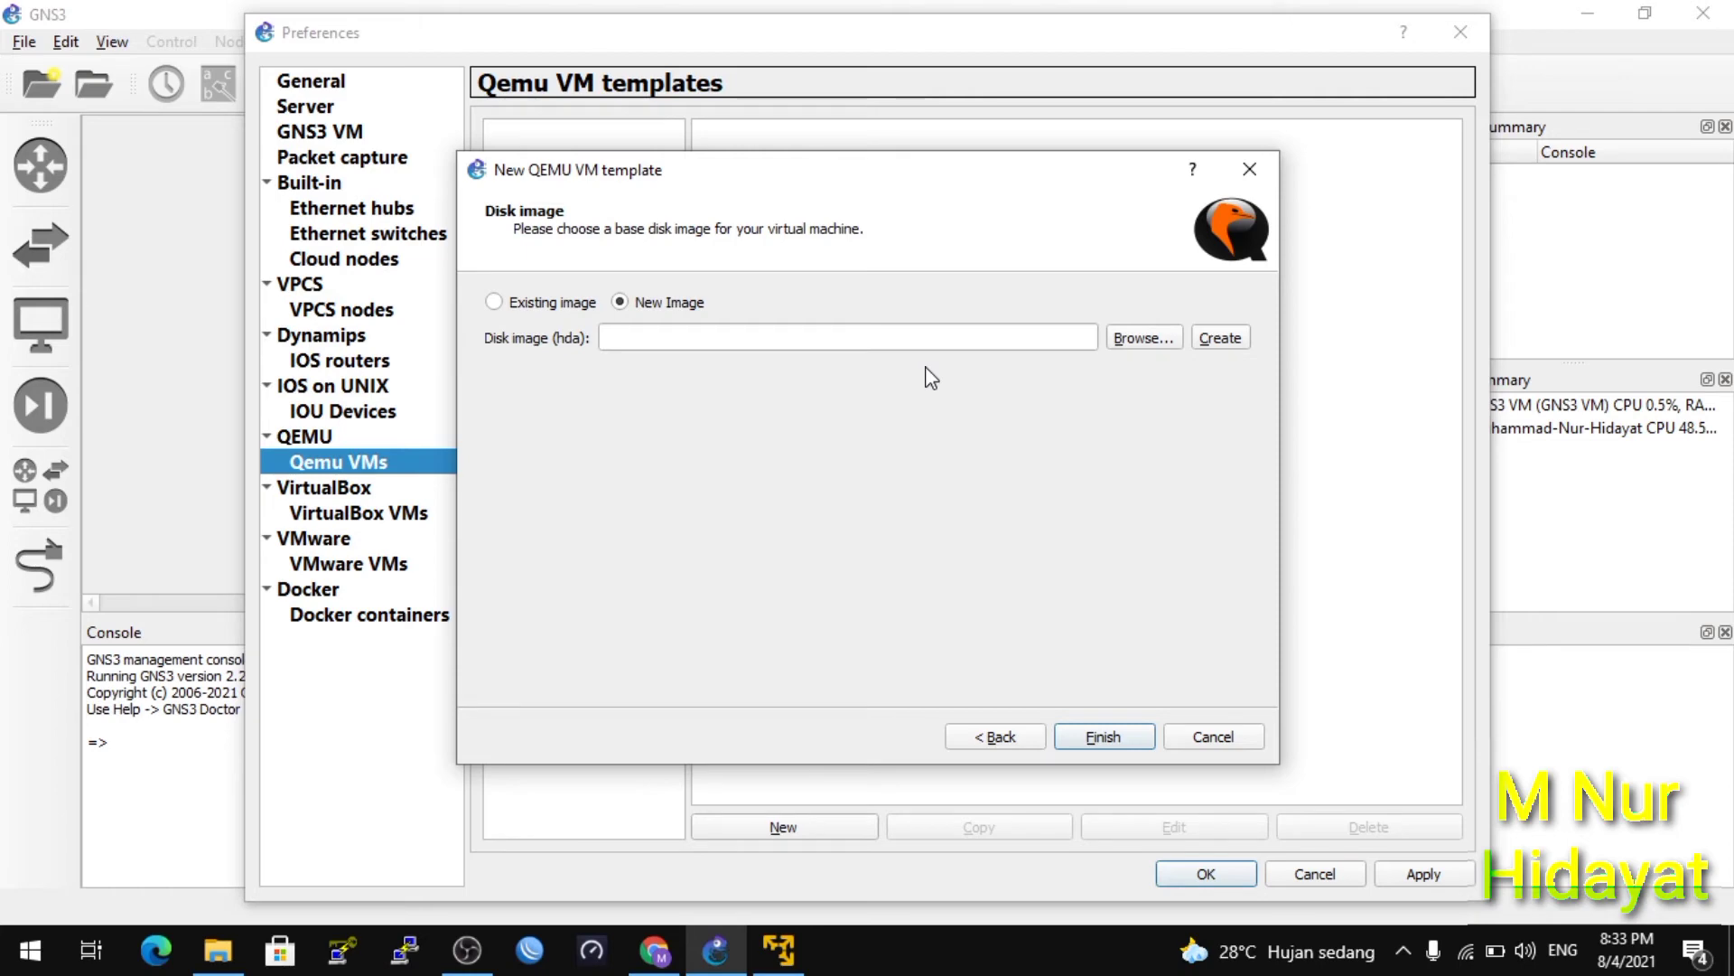
{"action": "left_click", "coordinate": [1138, 353]}
{"action": "left_click", "coordinate": [1138, 352]}
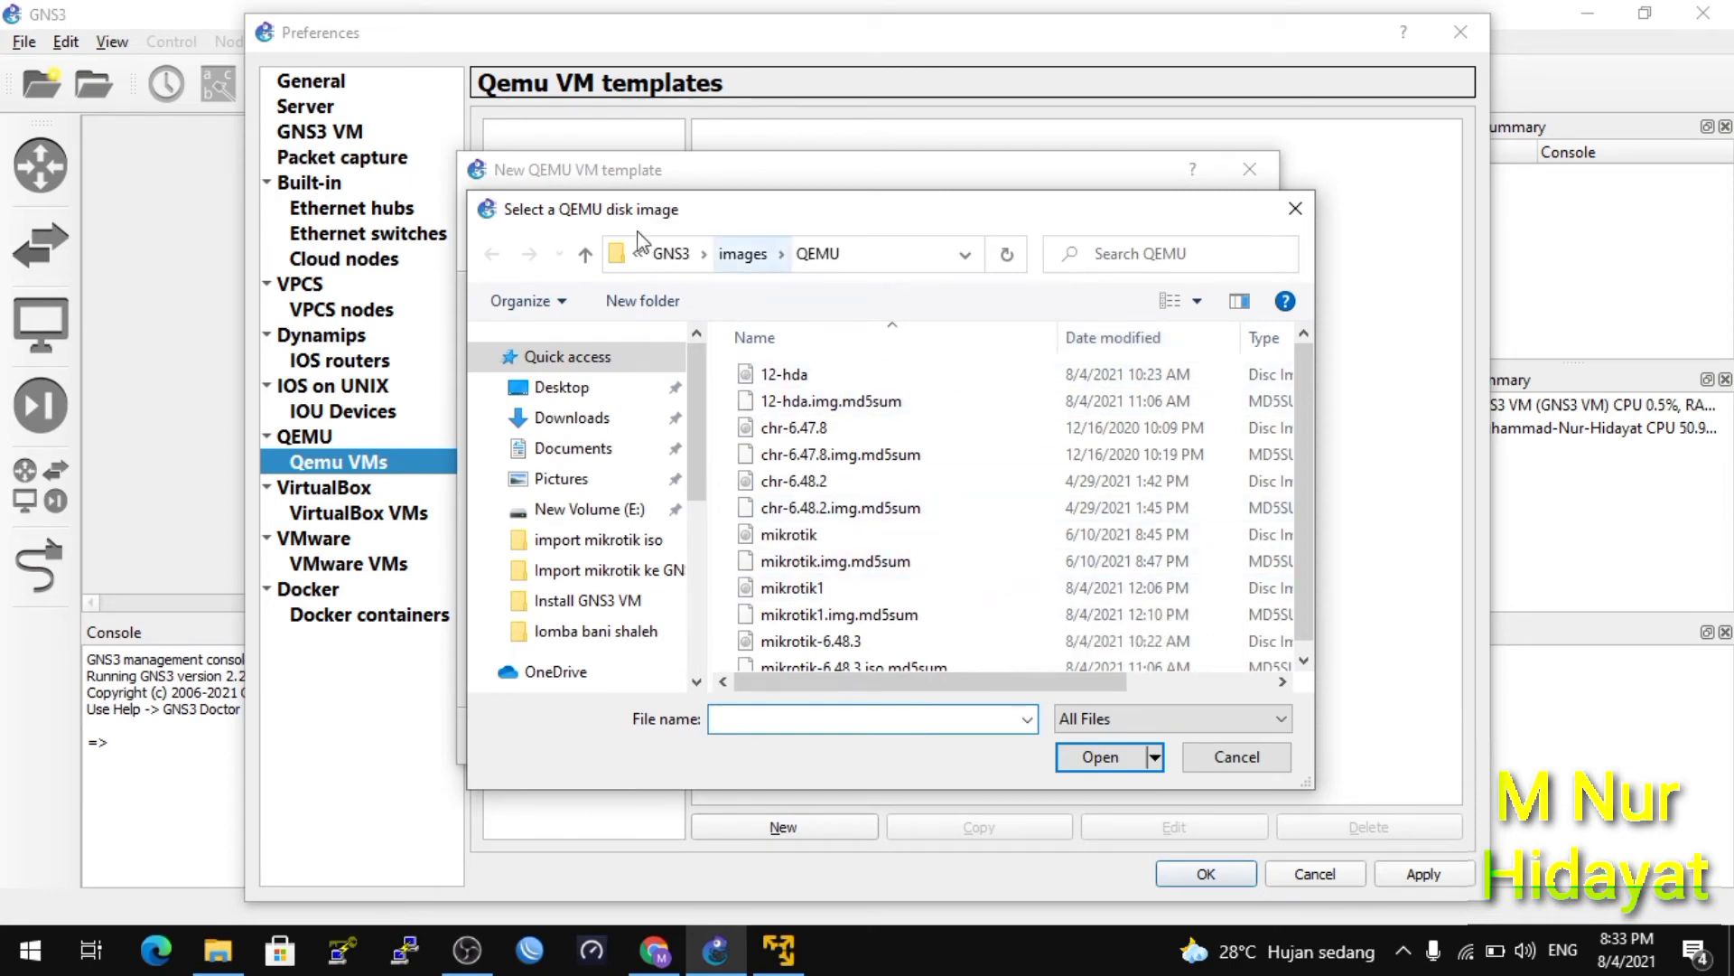
{"action": "left_click_drag", "start_coordinate": [696, 392], "coordinate": [697, 518]}
{"action": "left_click", "coordinate": [632, 662]}
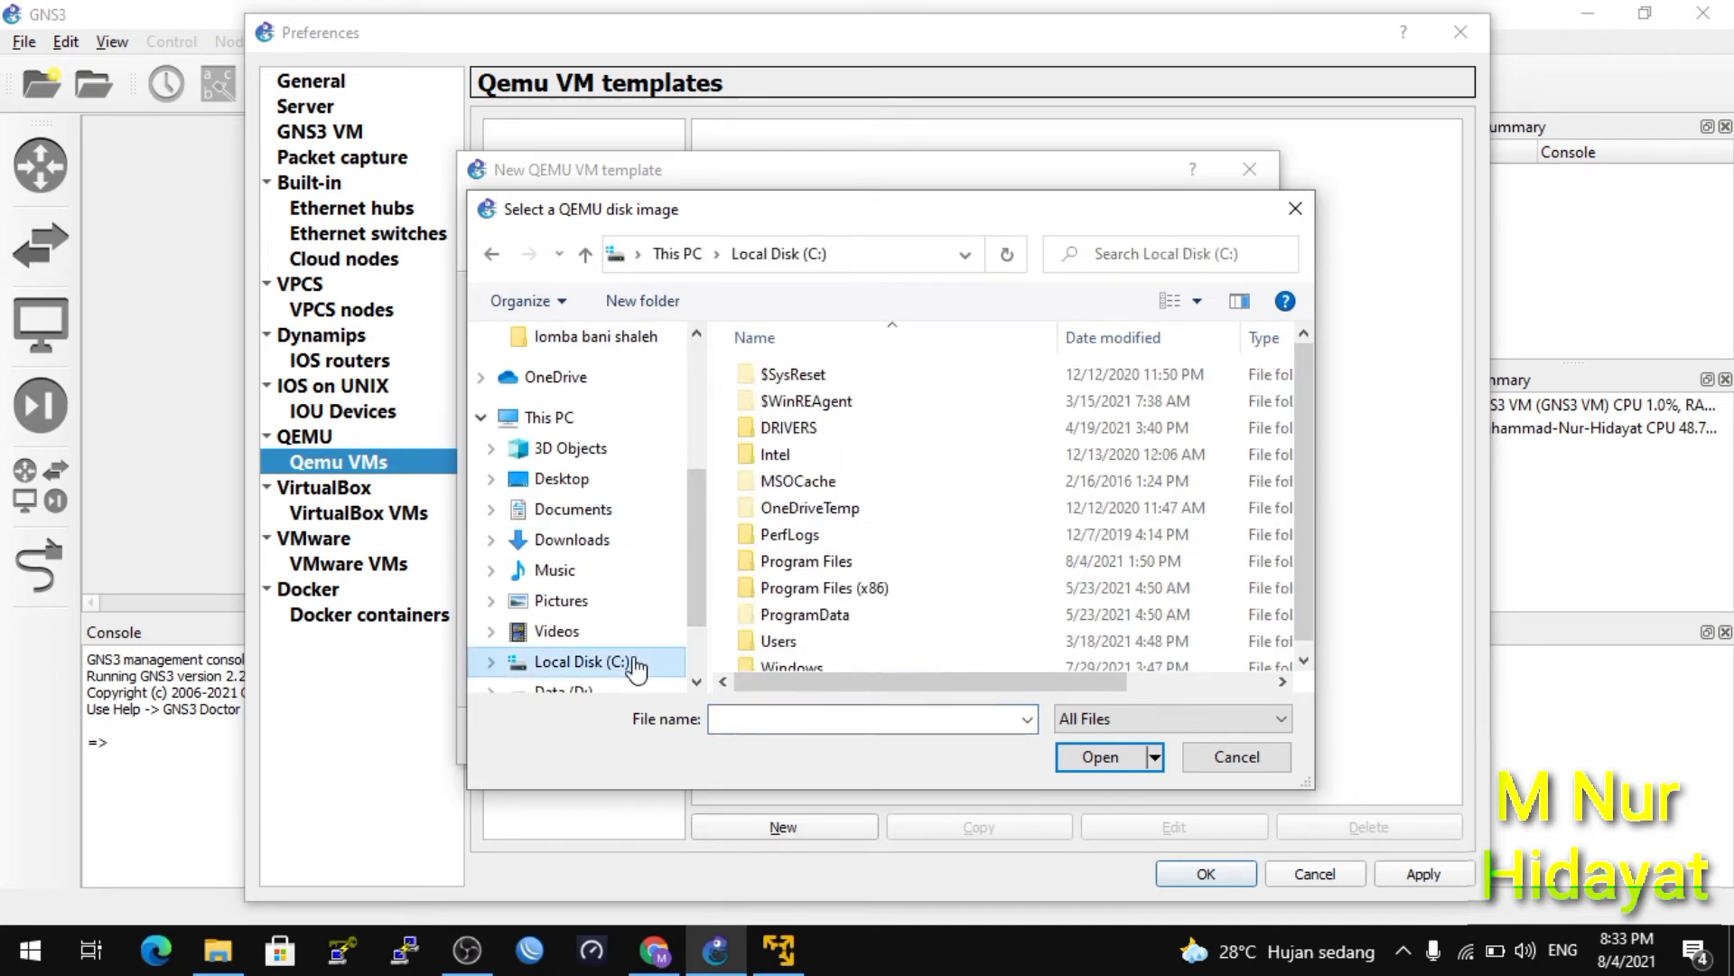
{"action": "double_click", "coordinate": [811, 567]}
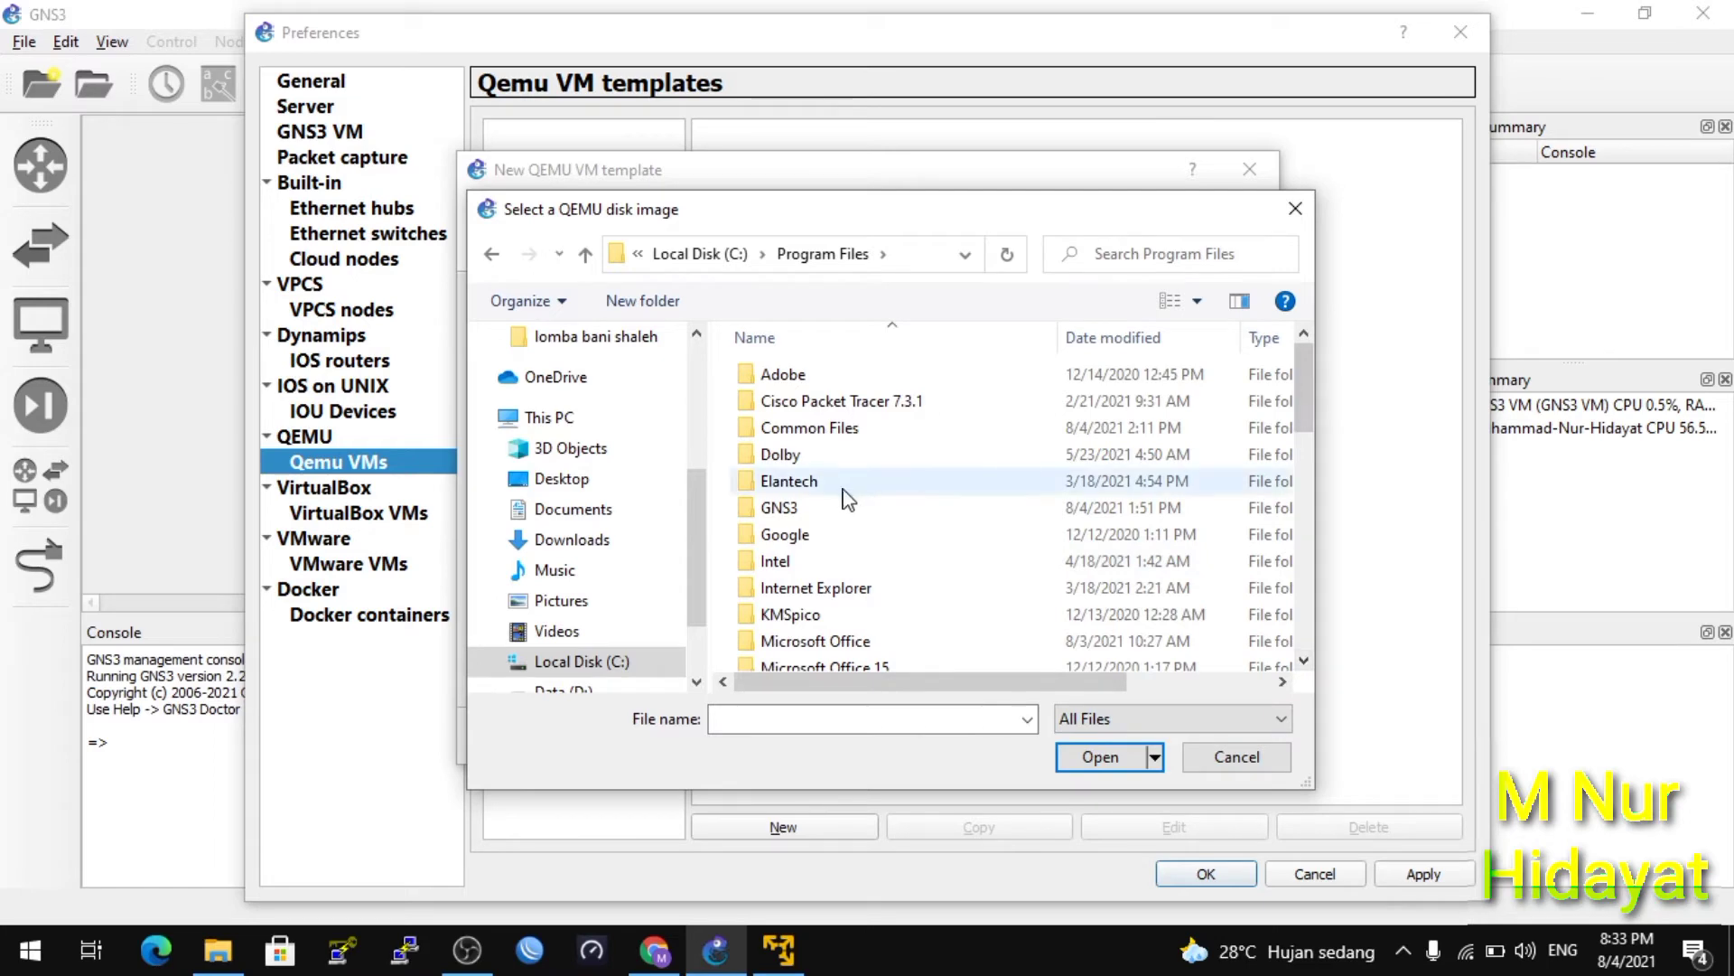
{"action": "double_click", "coordinate": [817, 507]}
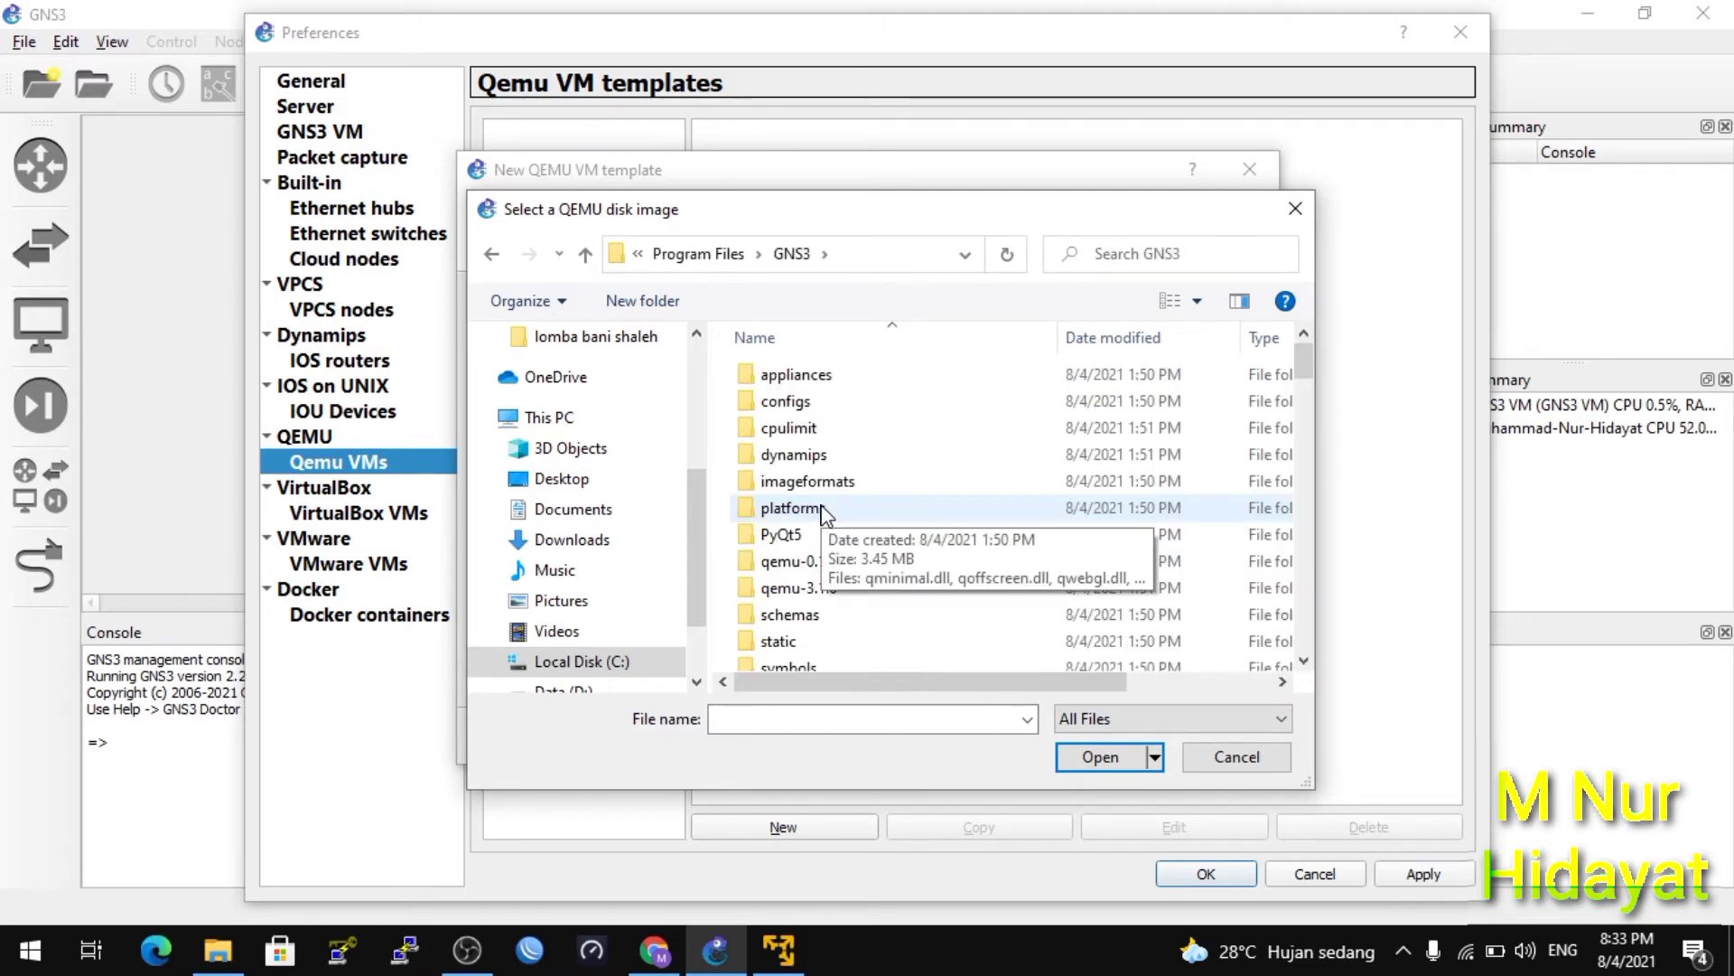
{"action": "double_click", "coordinate": [801, 563]}
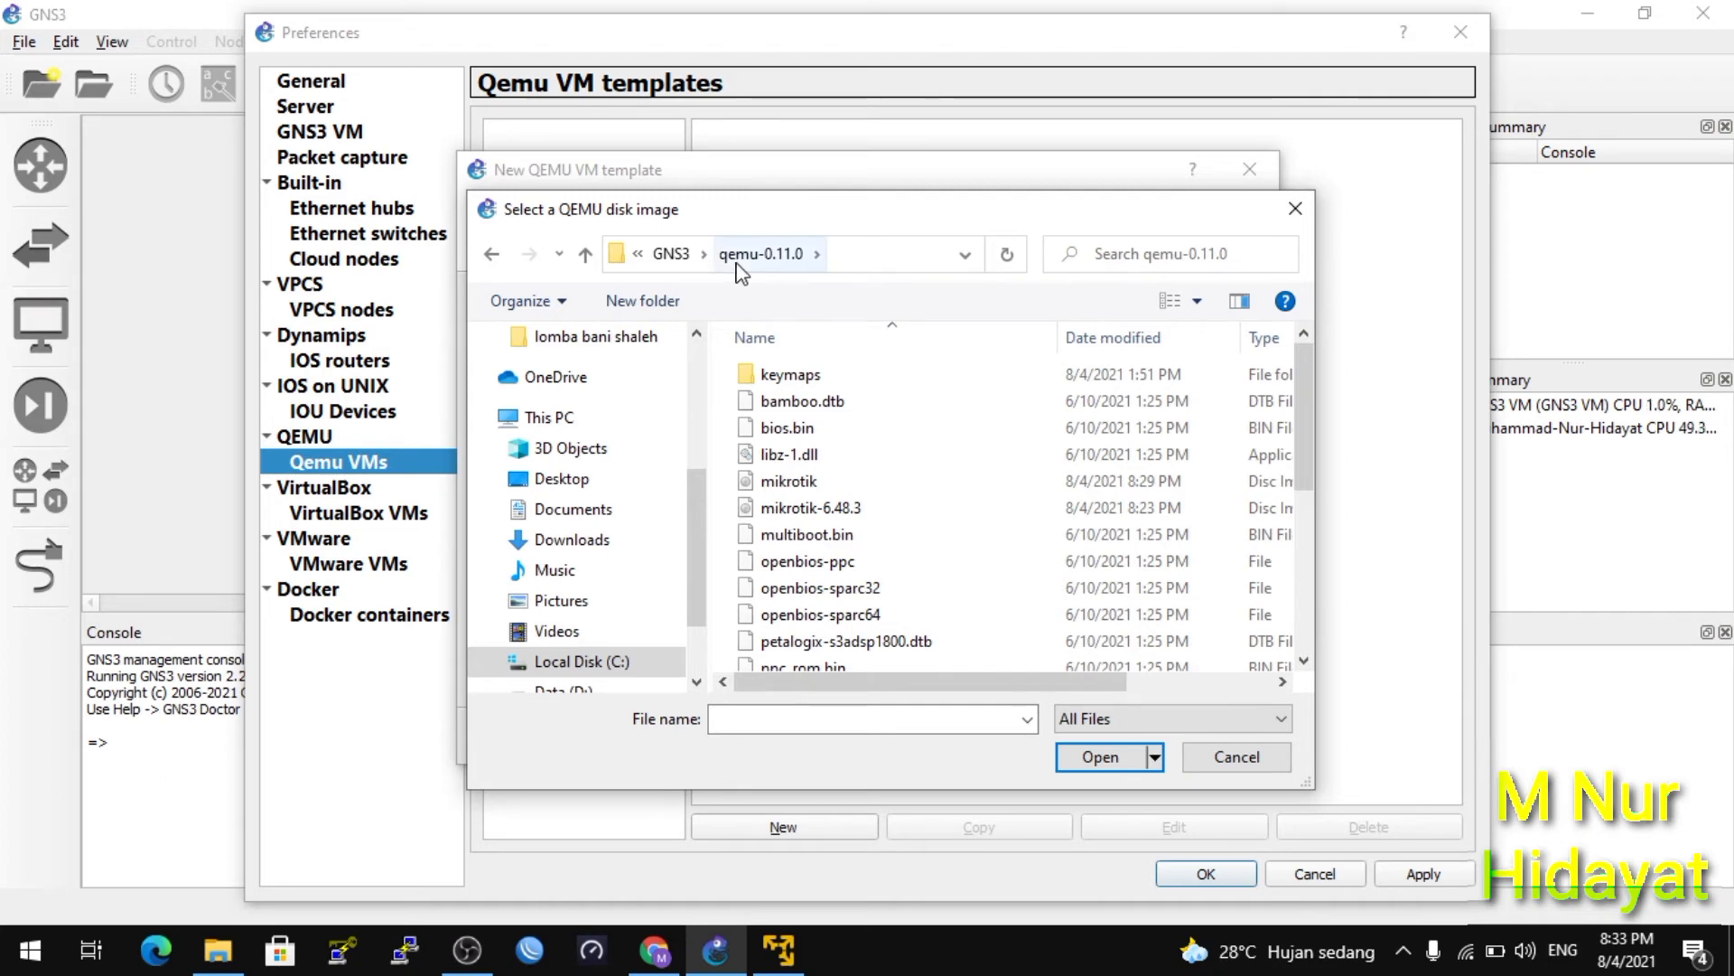
{"action": "left_click", "coordinate": [671, 254]}
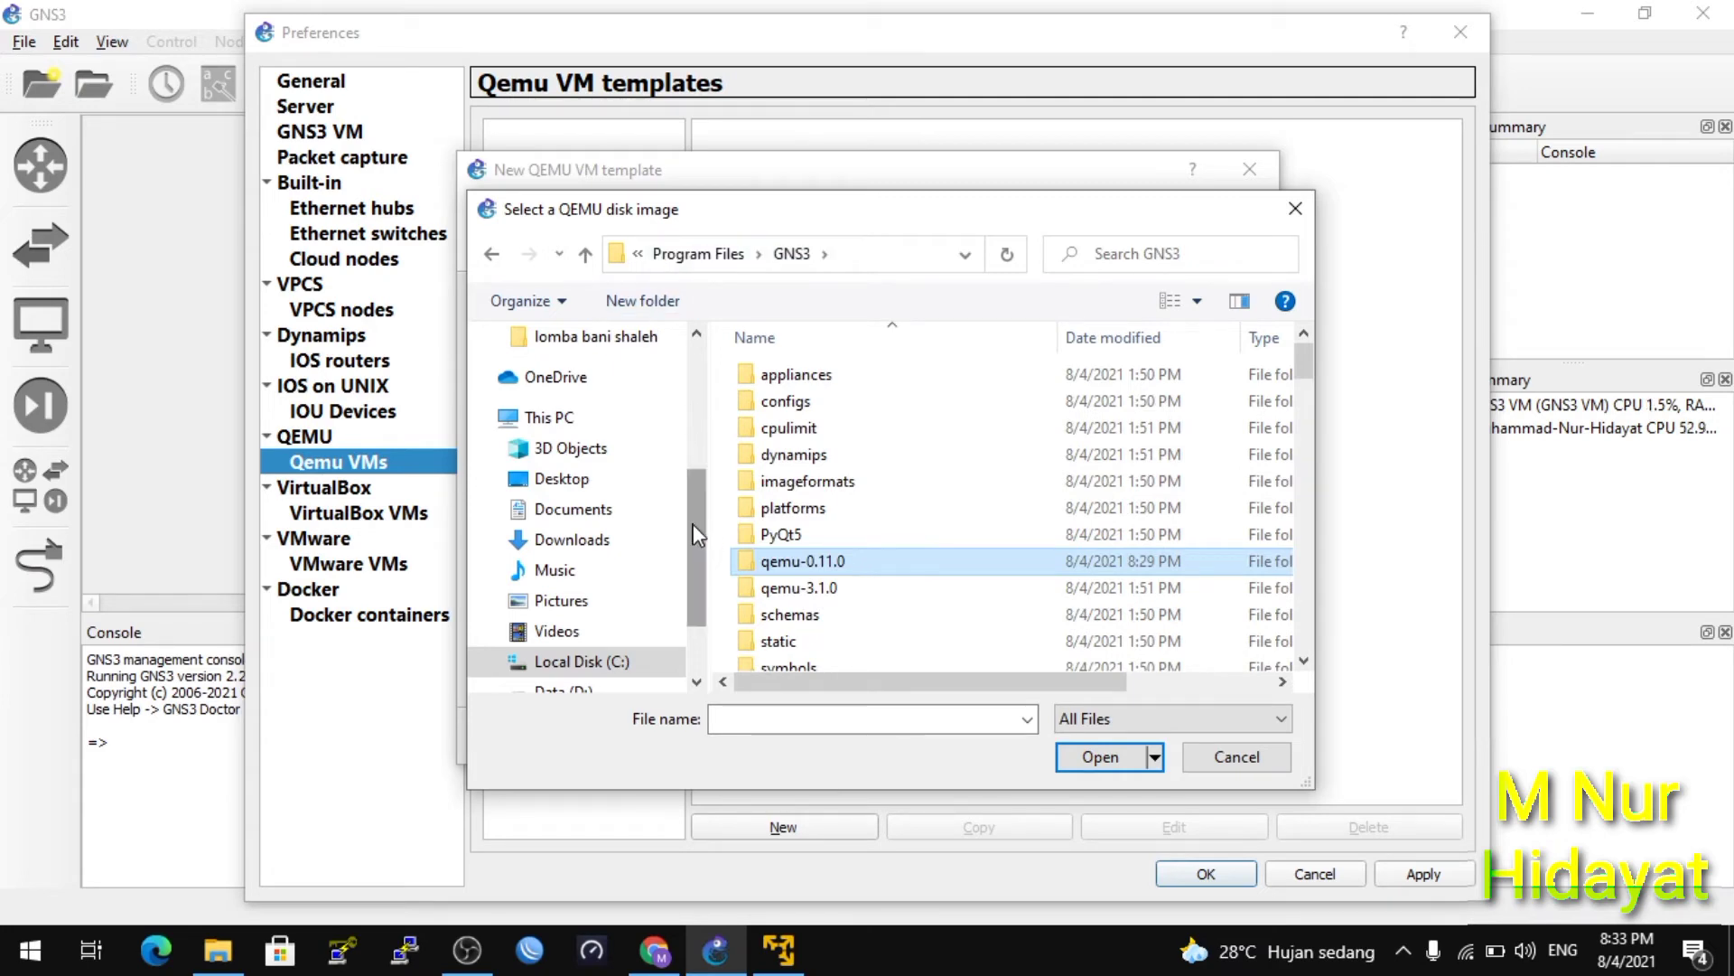
{"action": "left_click", "coordinate": [652, 662]}
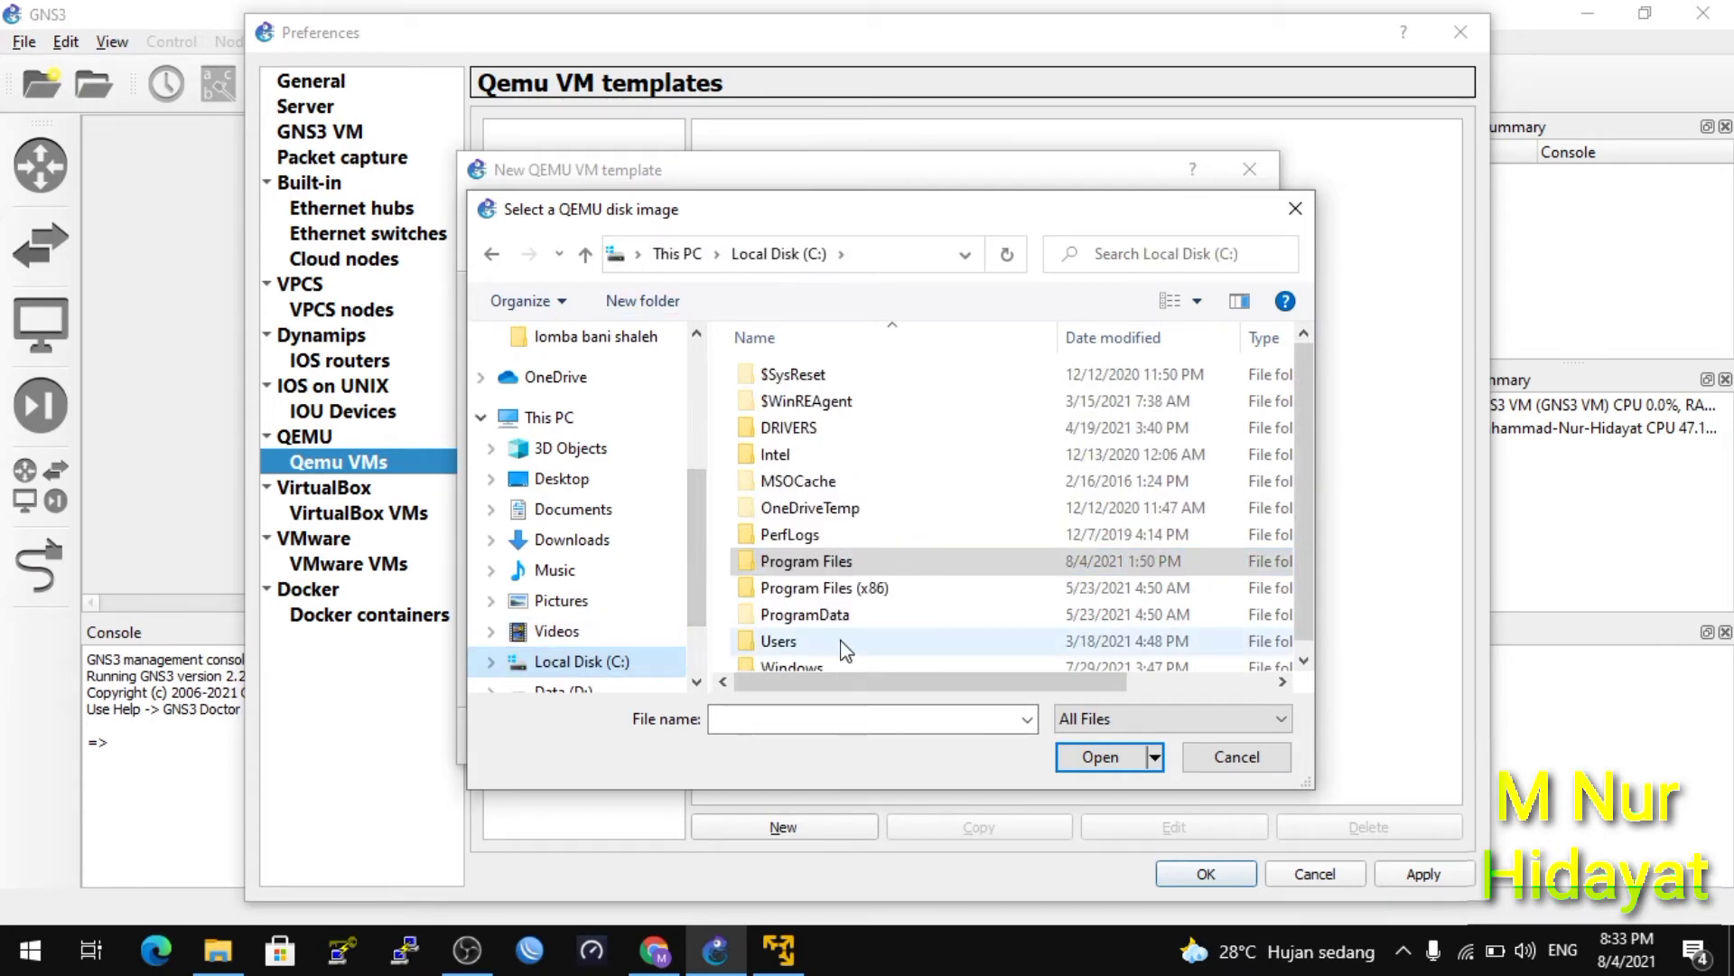
{"action": "left_click", "coordinate": [1303, 662]}
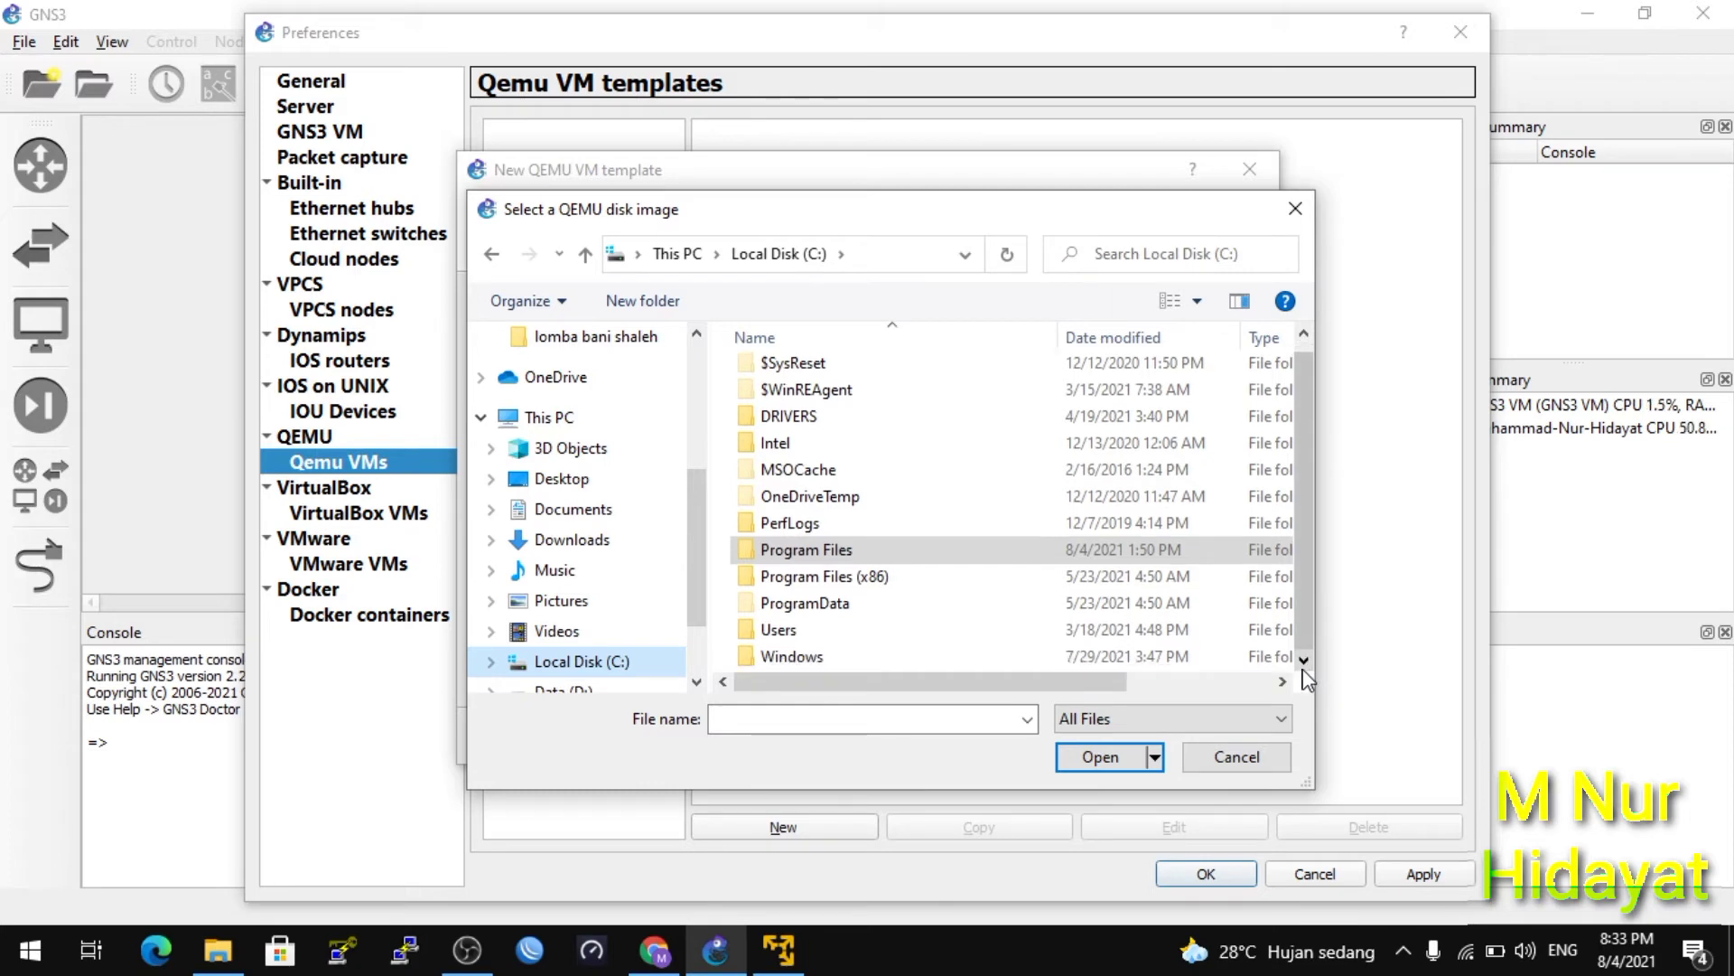
{"action": "left_click", "coordinate": [833, 630]}
{"action": "double_click", "coordinate": [833, 630]}
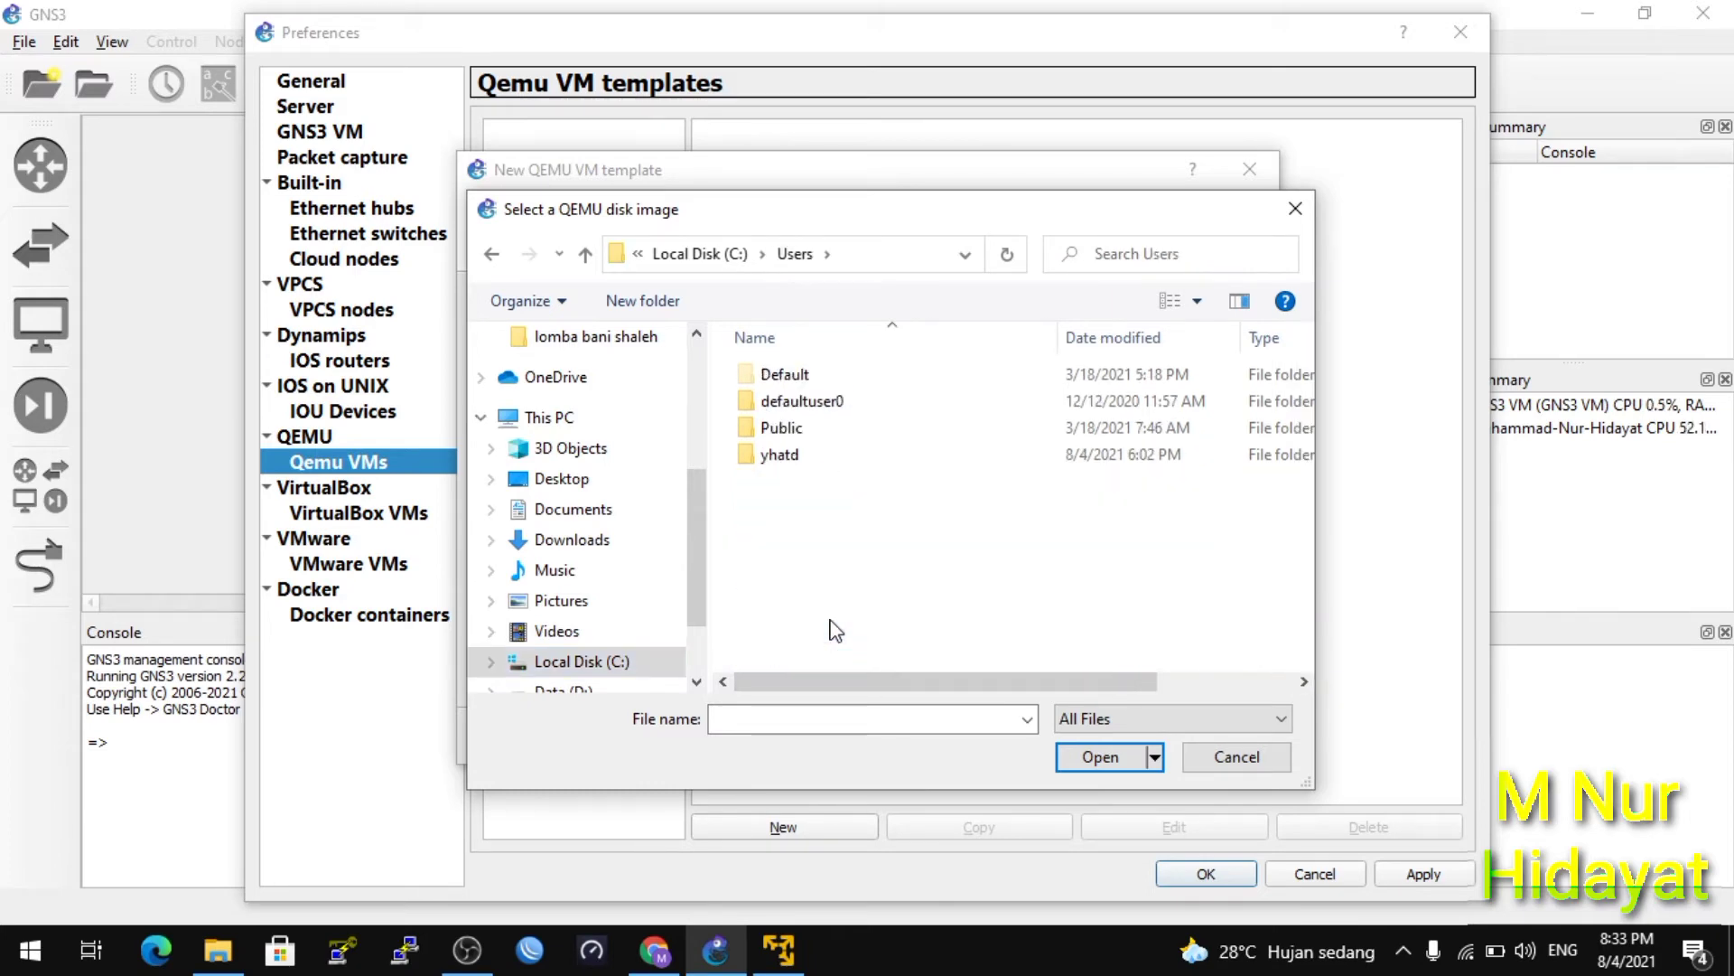
{"action": "double_click", "coordinate": [799, 457]}
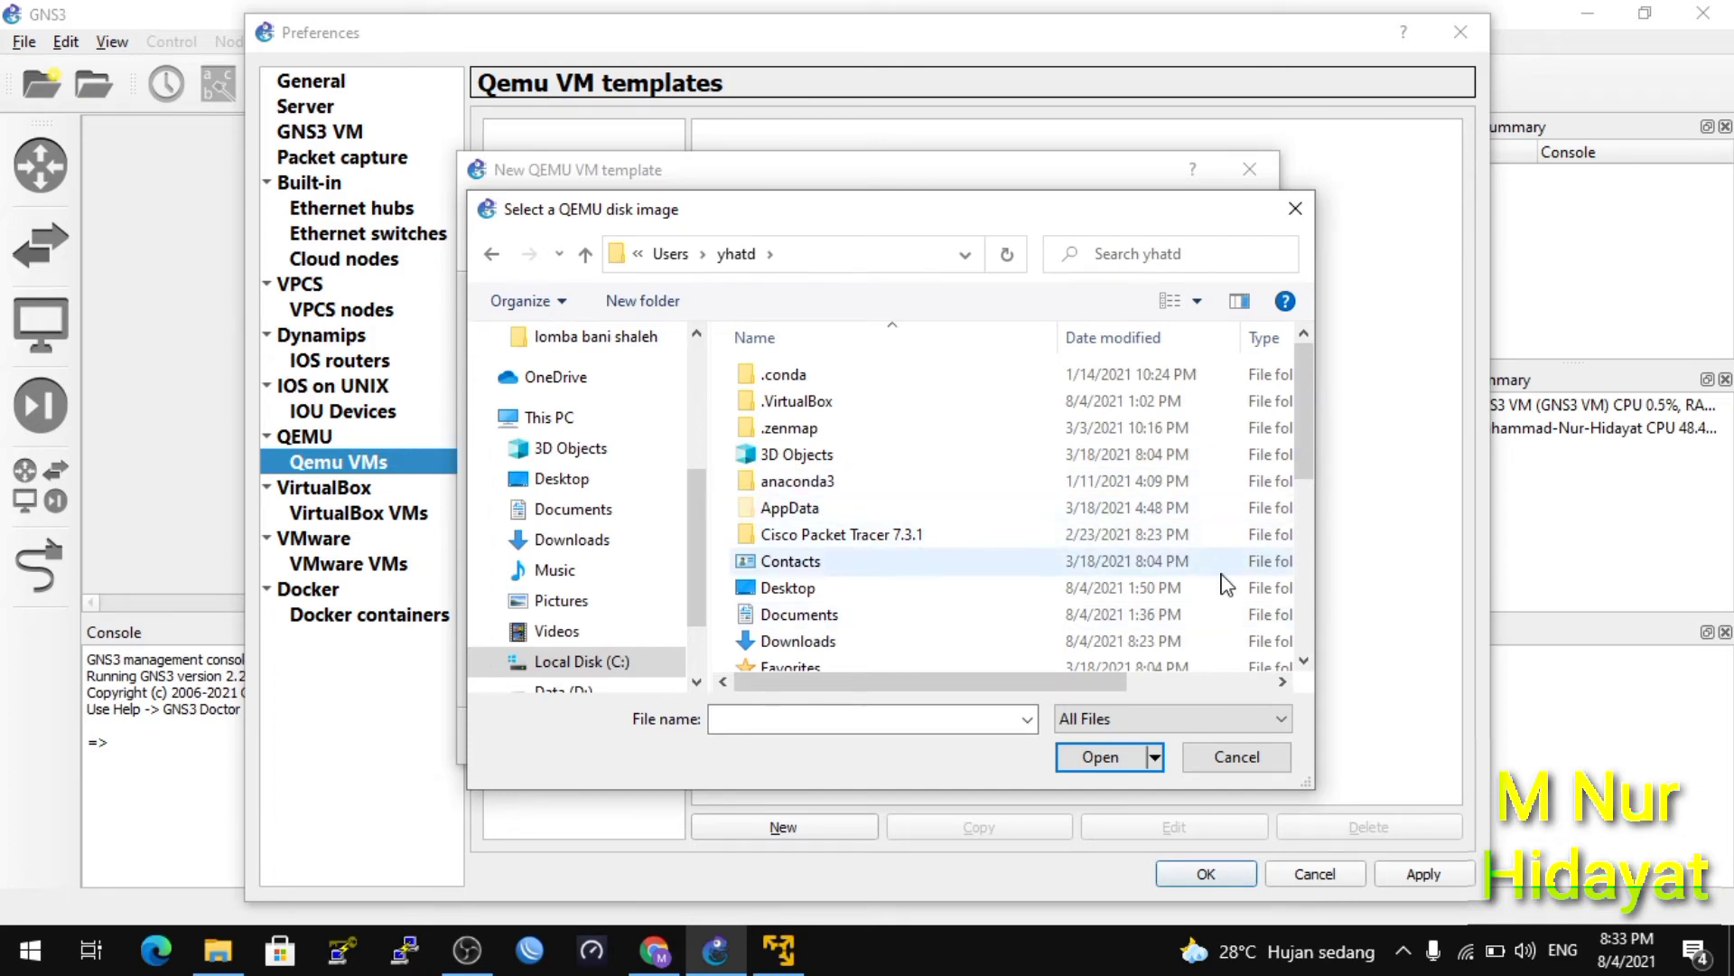
{"action": "left_click_drag", "start_coordinate": [1304, 455], "coordinate": [1304, 619]}
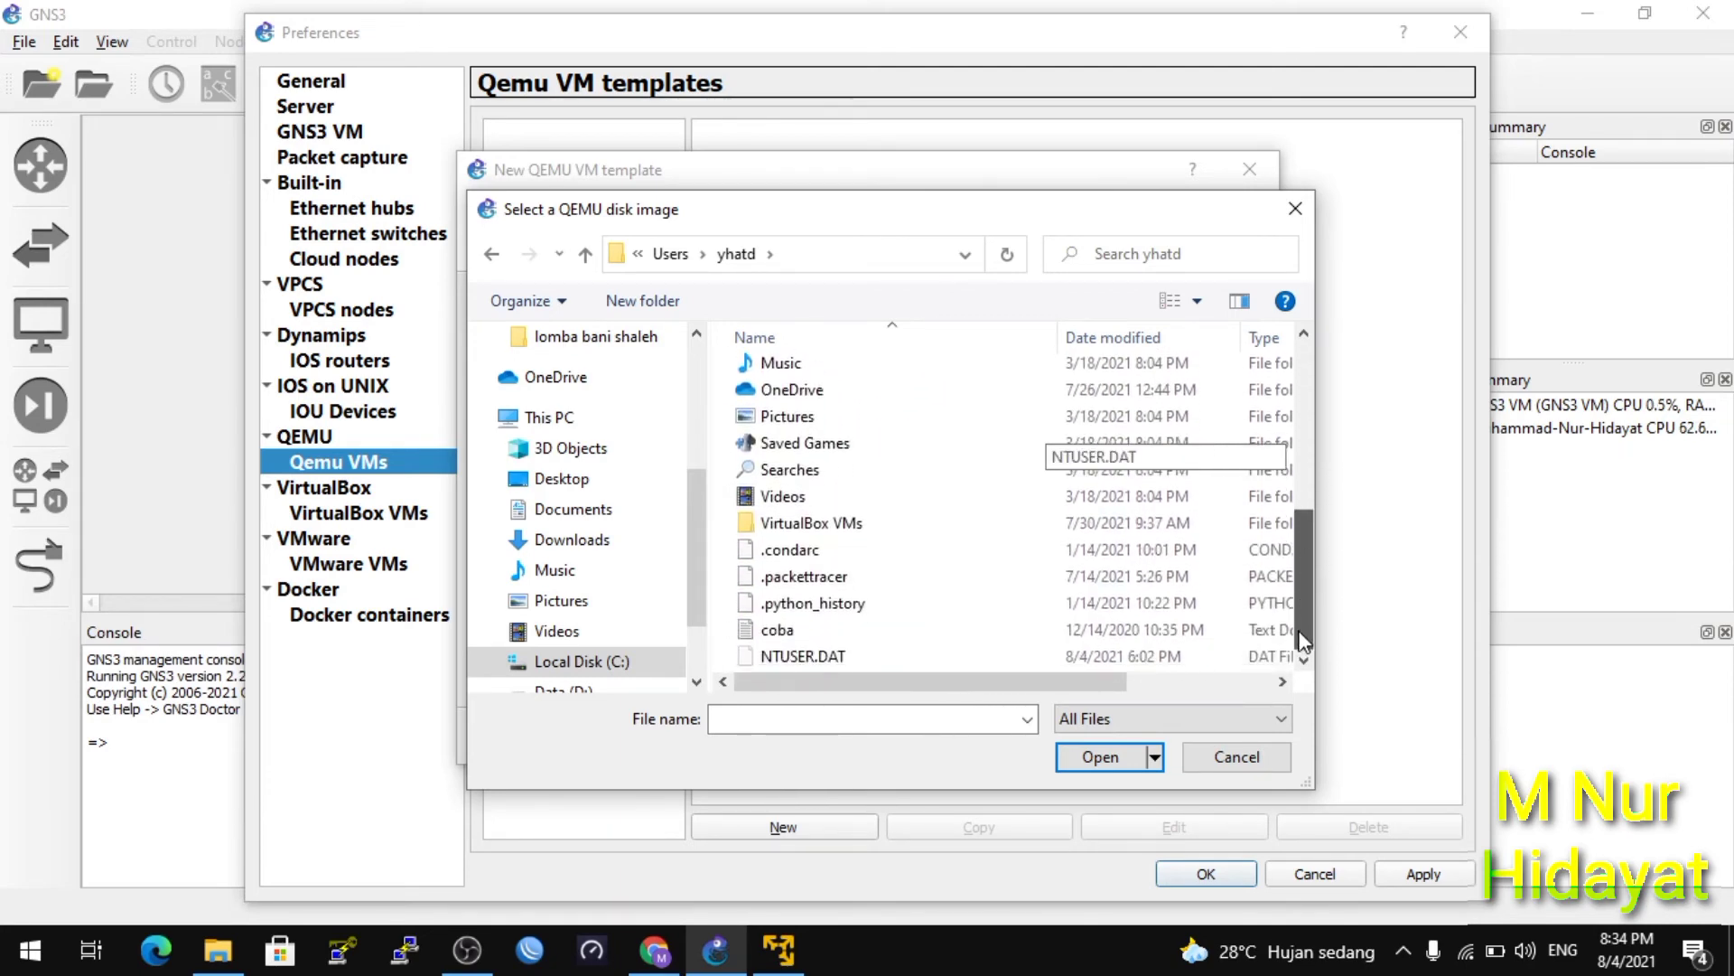
{"action": "left_click", "coordinate": [1256, 759]}
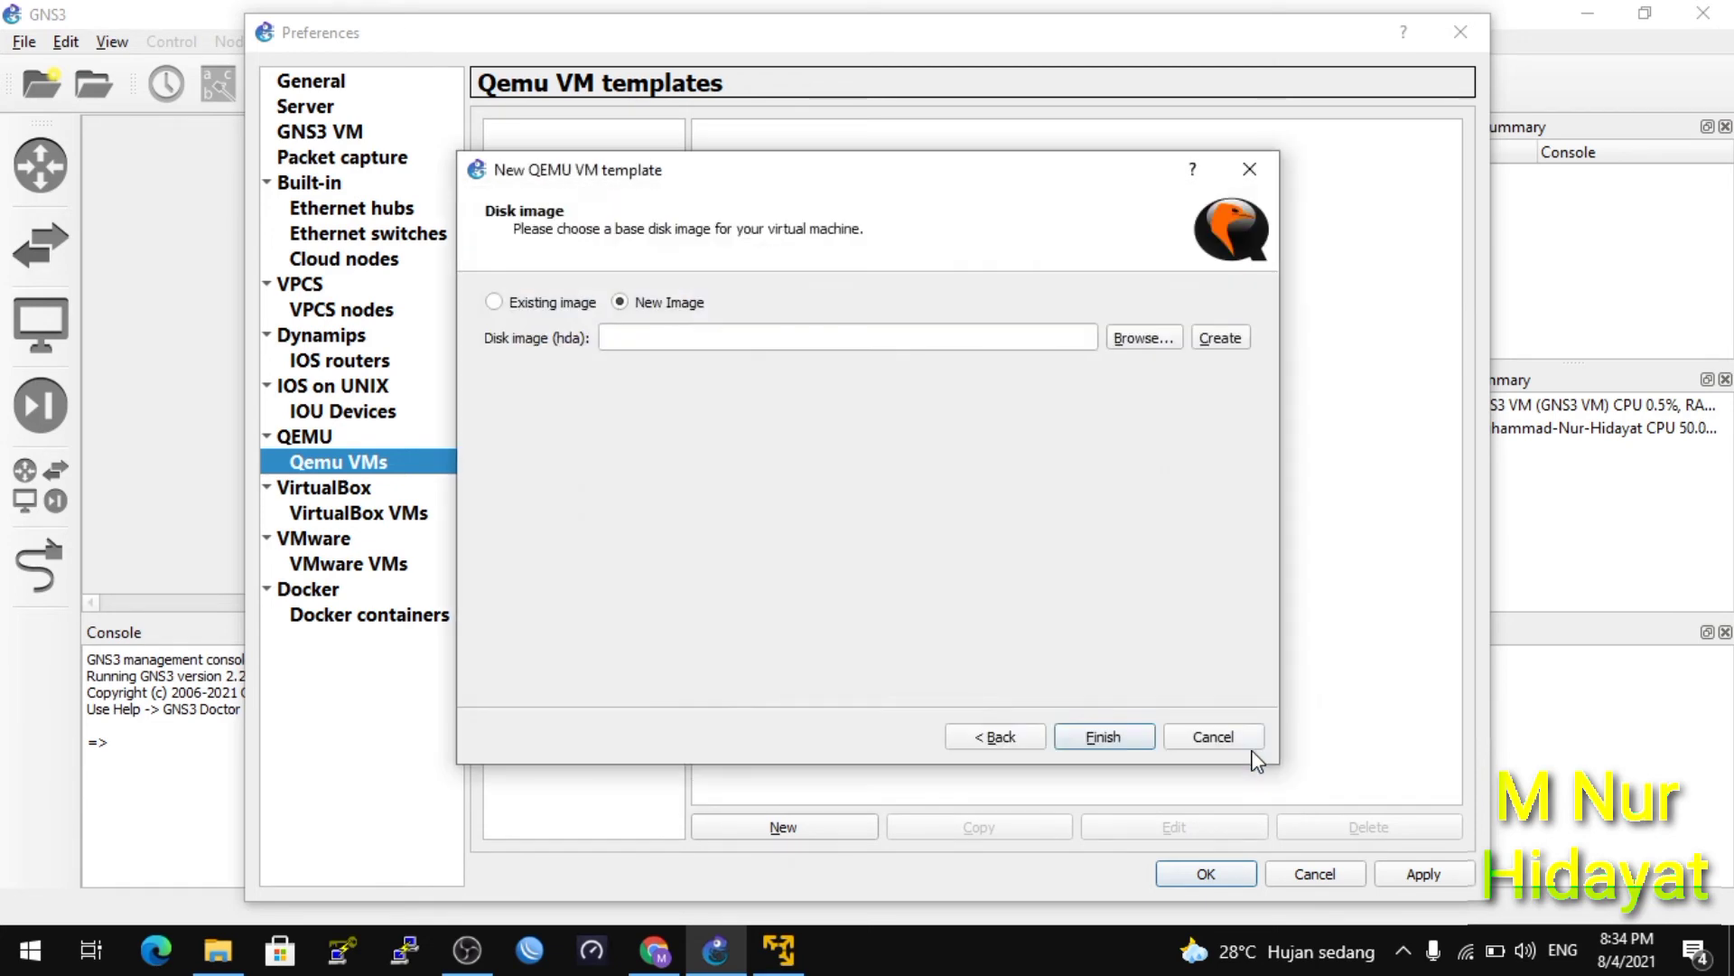
Reopen the QEMU disk image file chooser and look through its locations list.
{"action": "left_click", "coordinate": [1144, 339]}
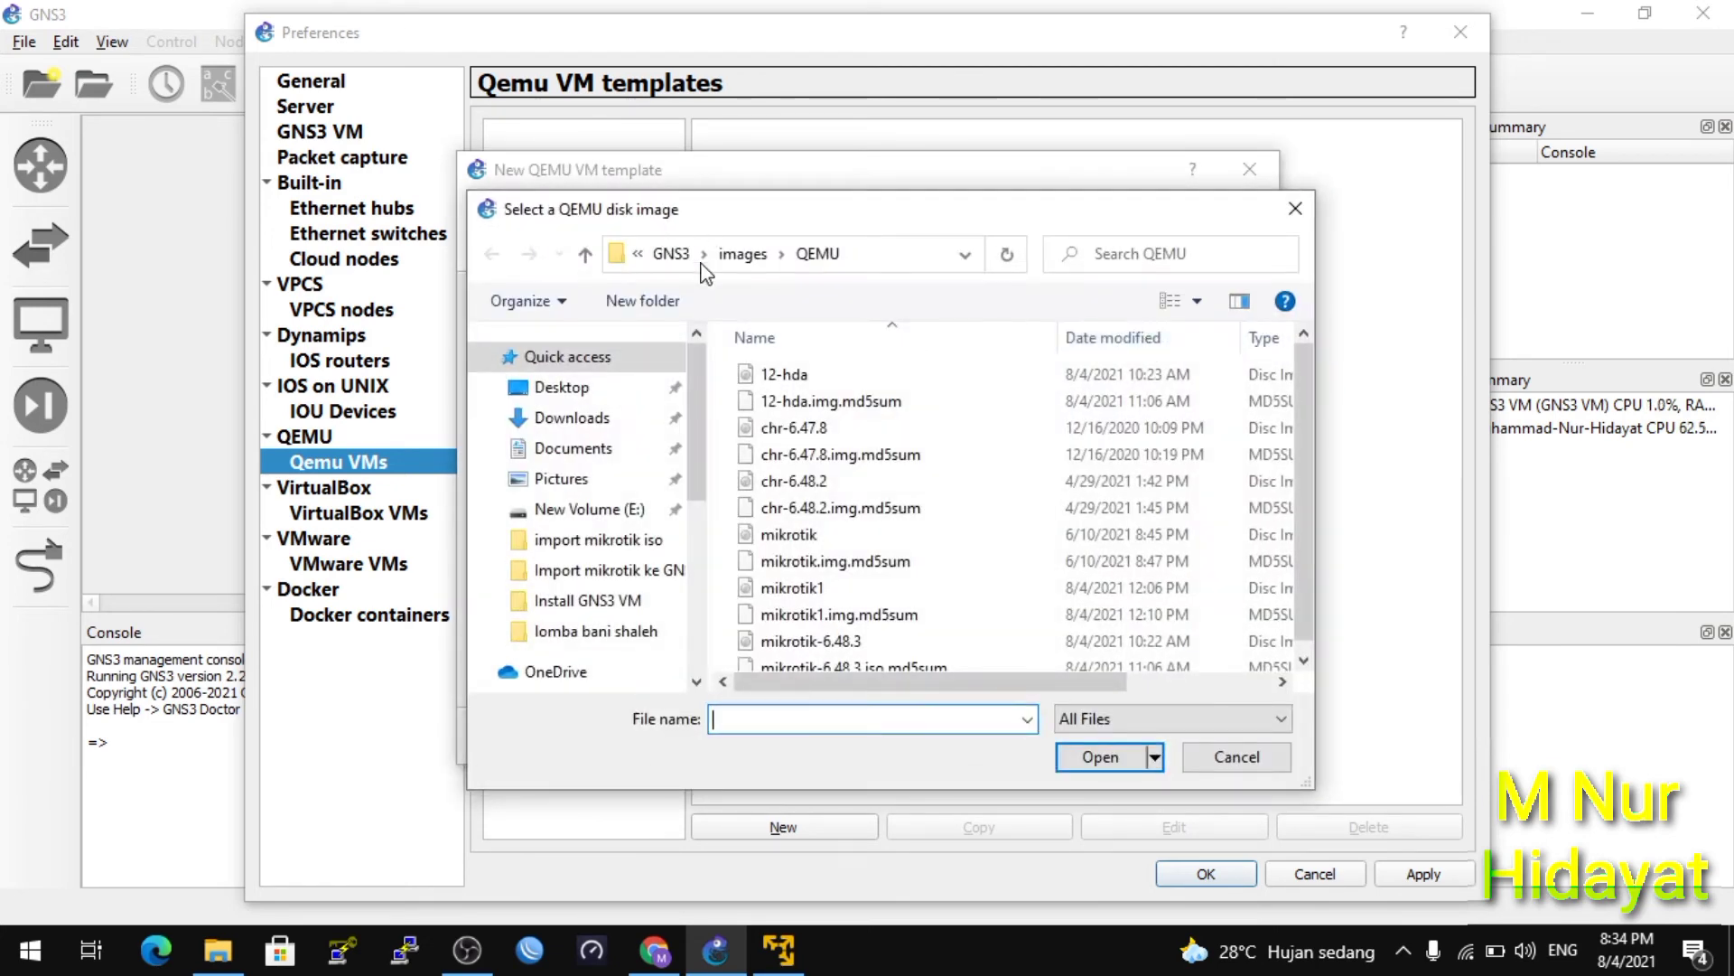
{"action": "left_click", "coordinate": [643, 255]}
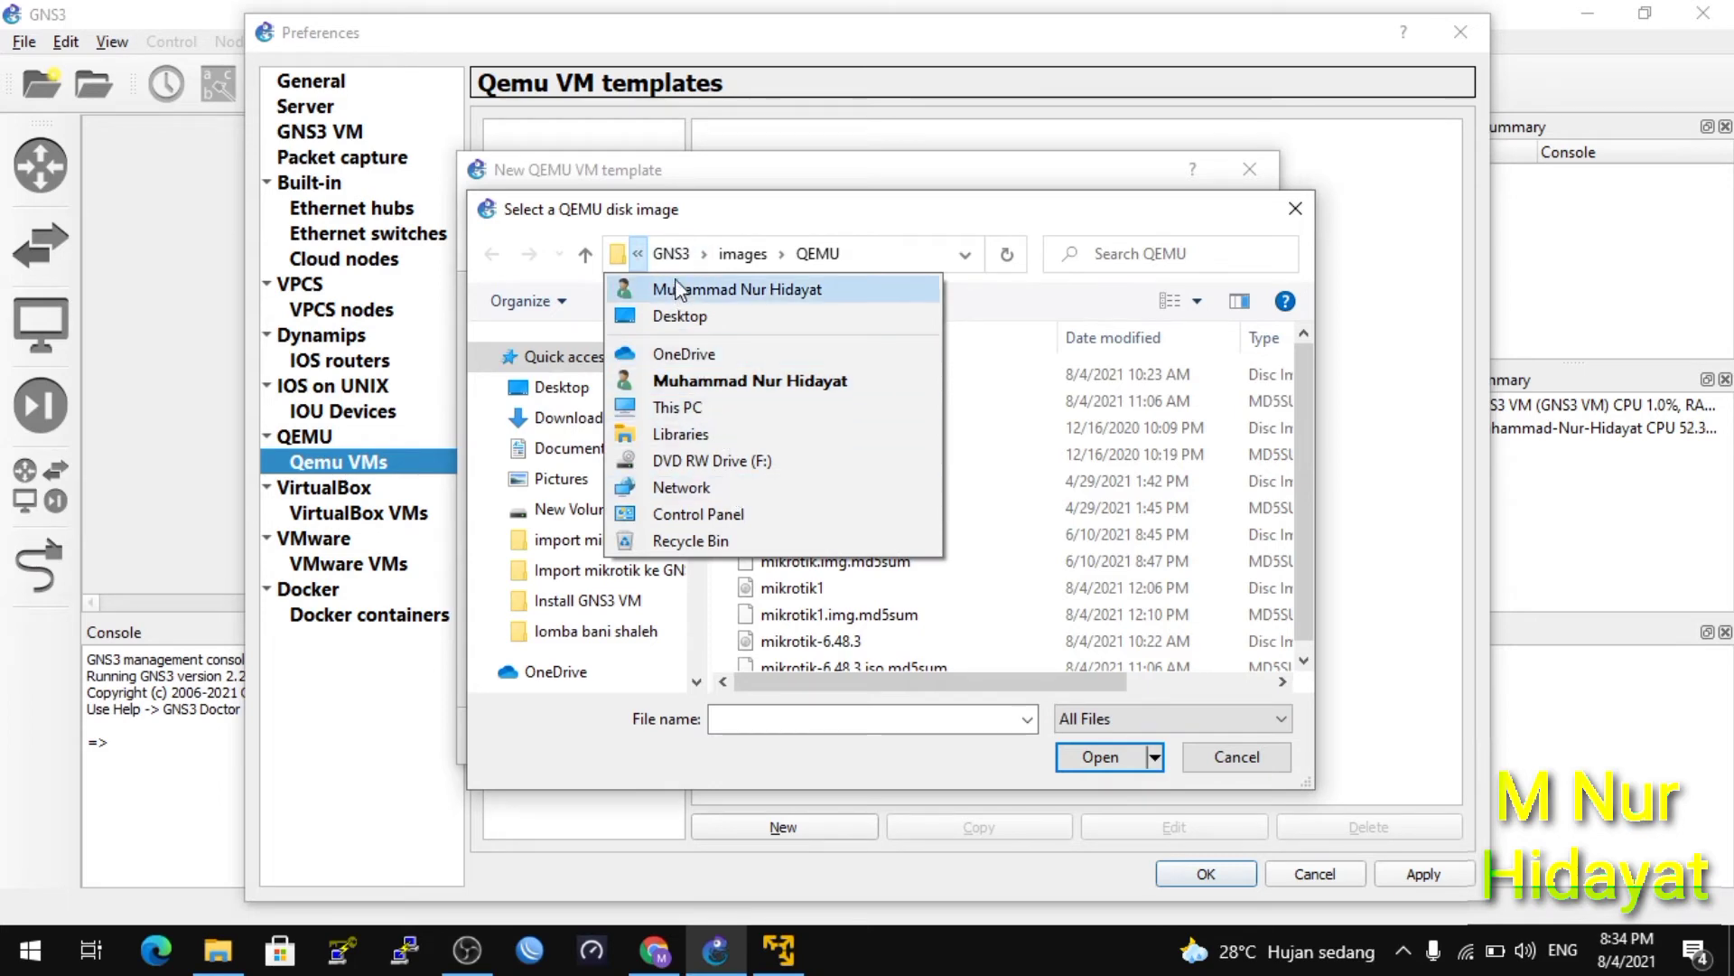
{"action": "left_click", "coordinate": [849, 280]}
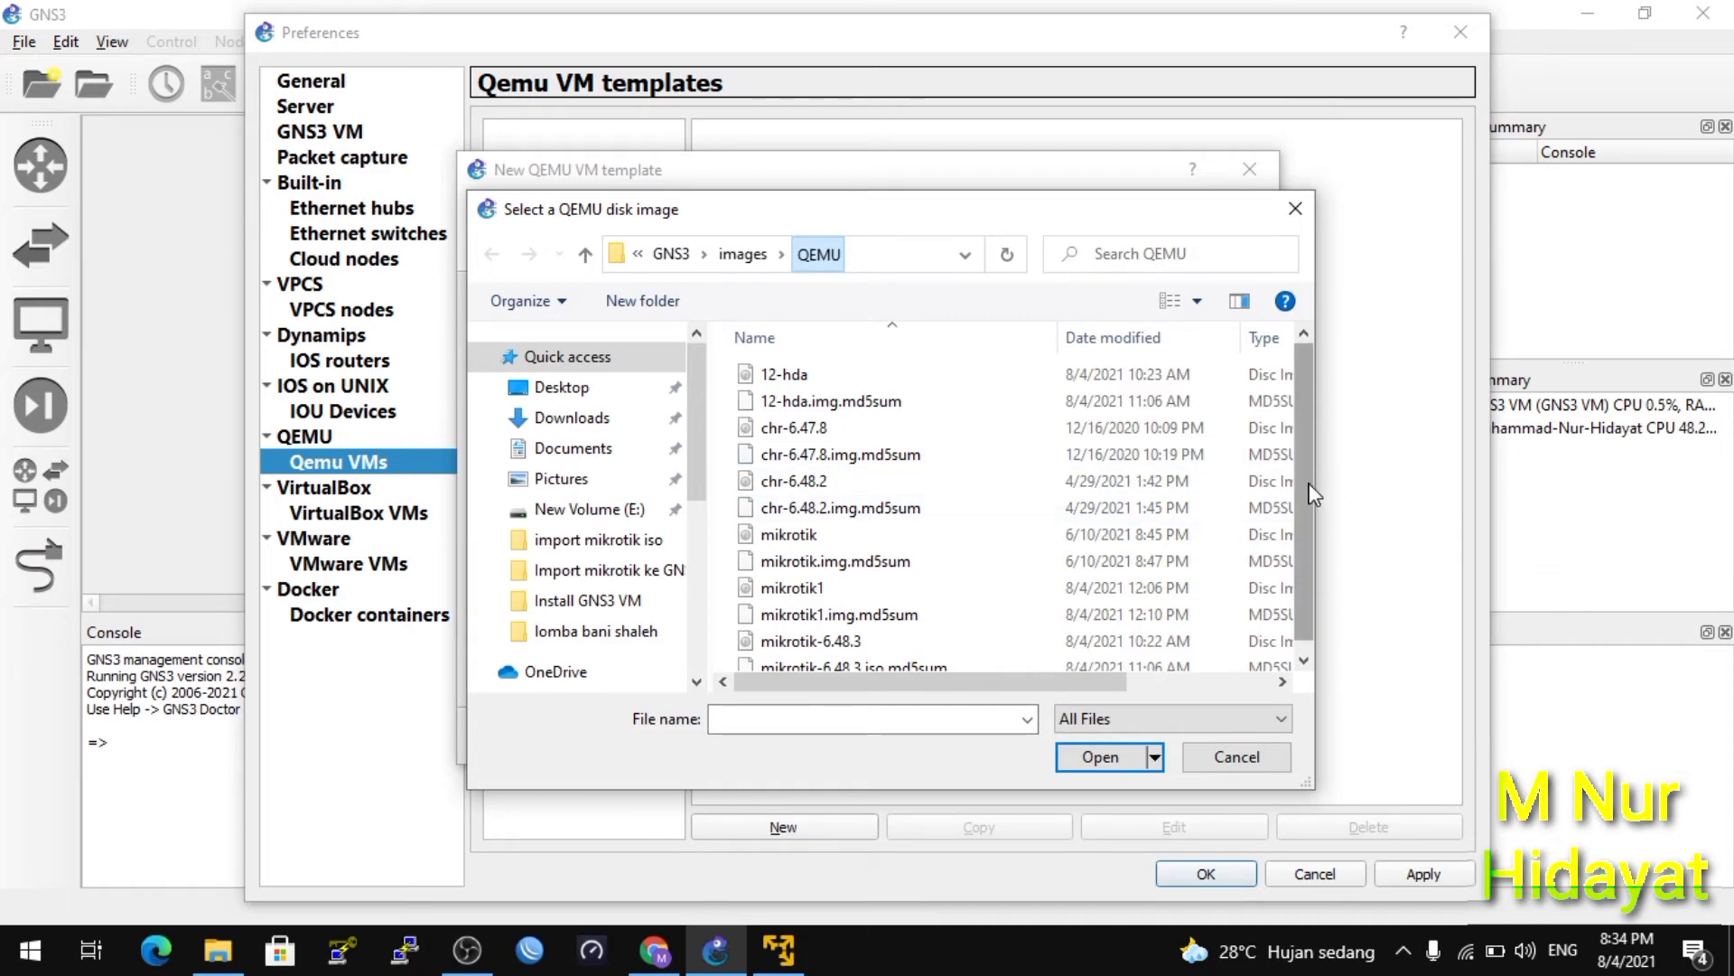
{"action": "scroll", "coordinate": [1310, 506], "scroll_direction": "down", "scroll_amount": 1}
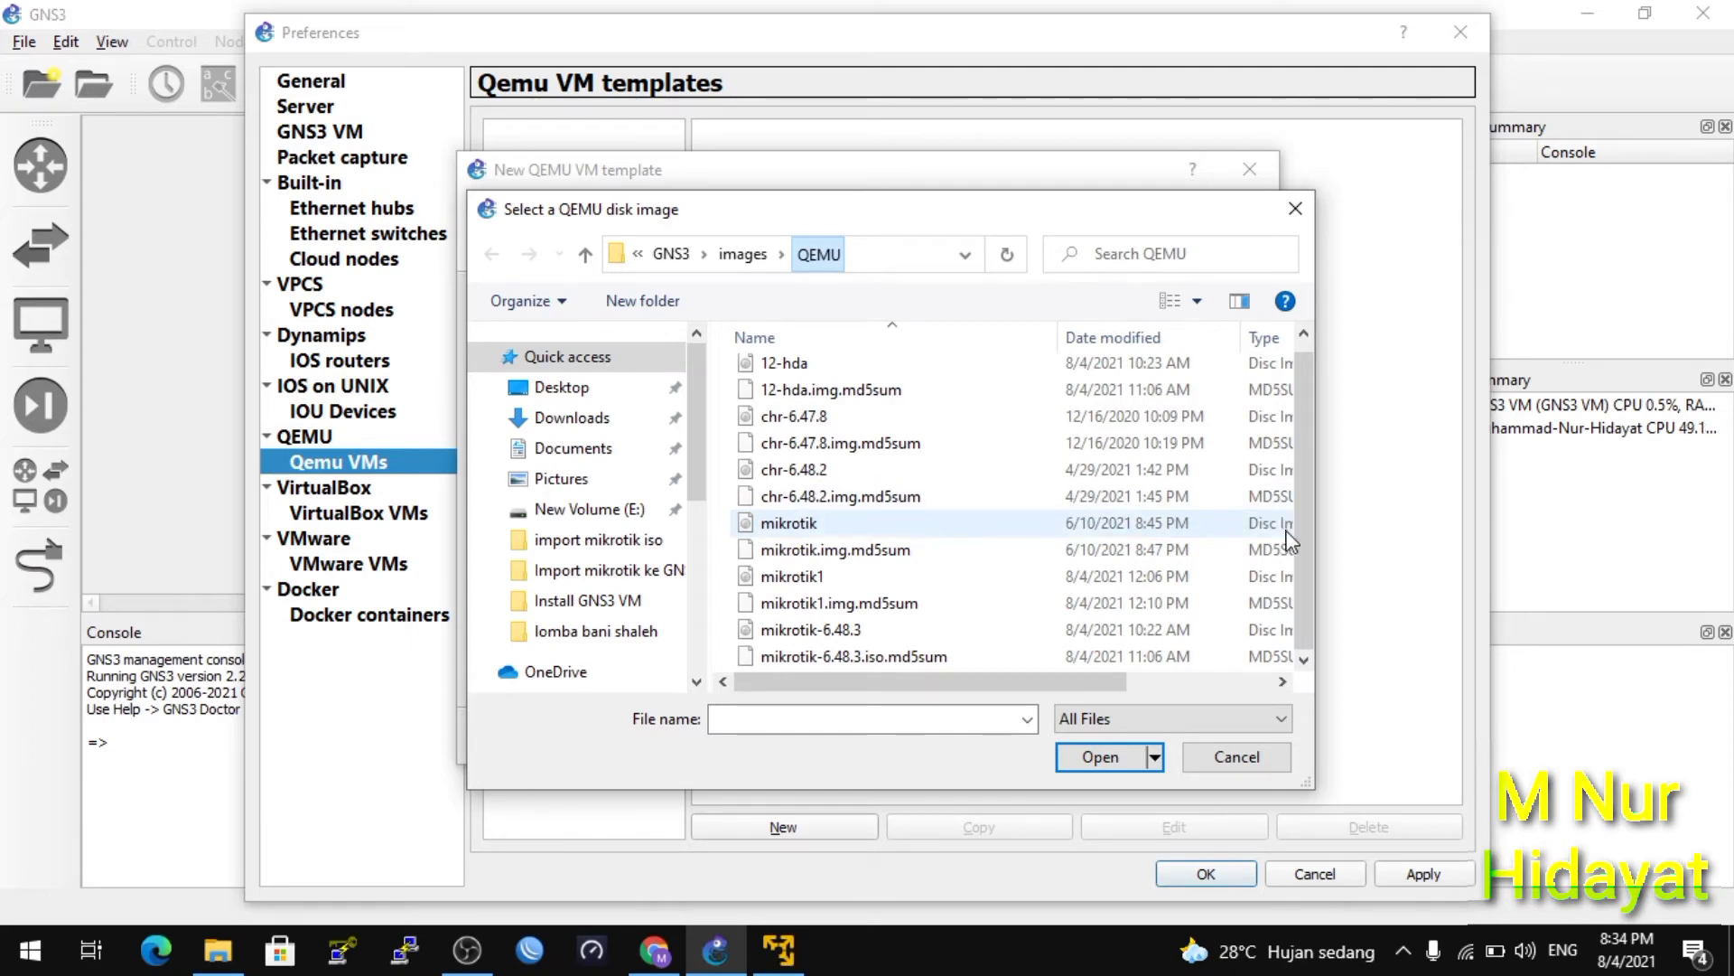
{"action": "left_click_drag", "start_coordinate": [1308, 544], "coordinate": [1303, 428]}
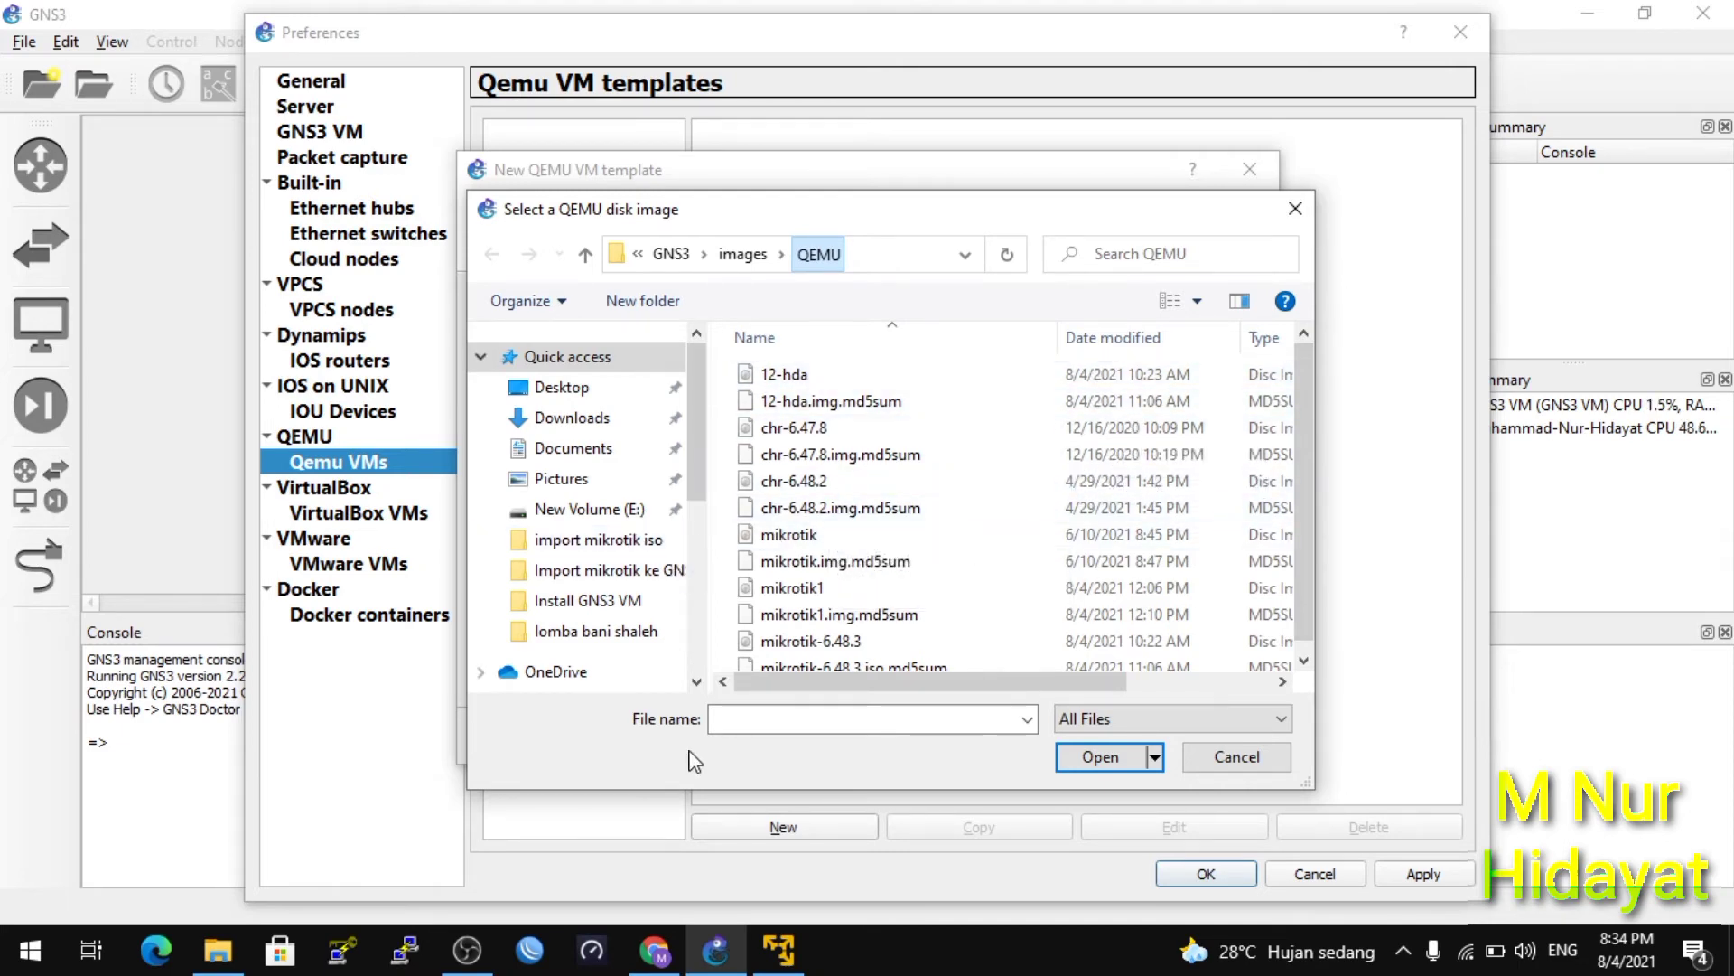
Navigate up through the folders and via This PC into Local Disk (C:).
{"action": "left_click", "coordinate": [782, 254]}
{"action": "left_click", "coordinate": [671, 254]}
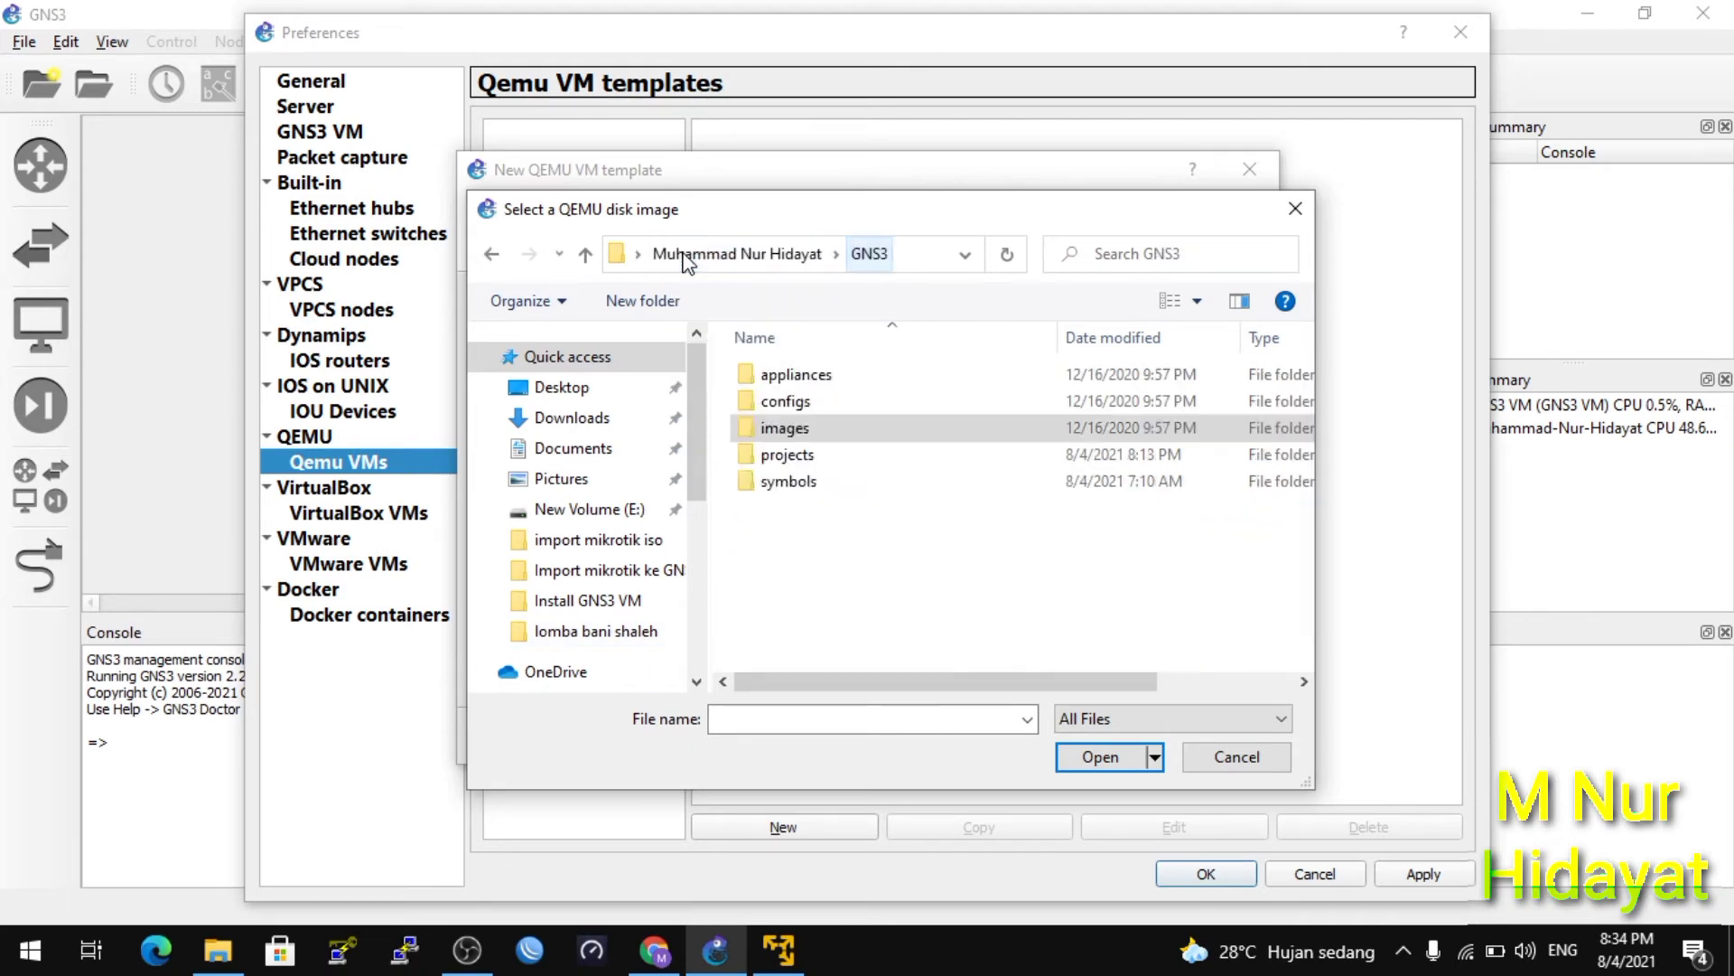
{"action": "left_click", "coordinate": [722, 259]}
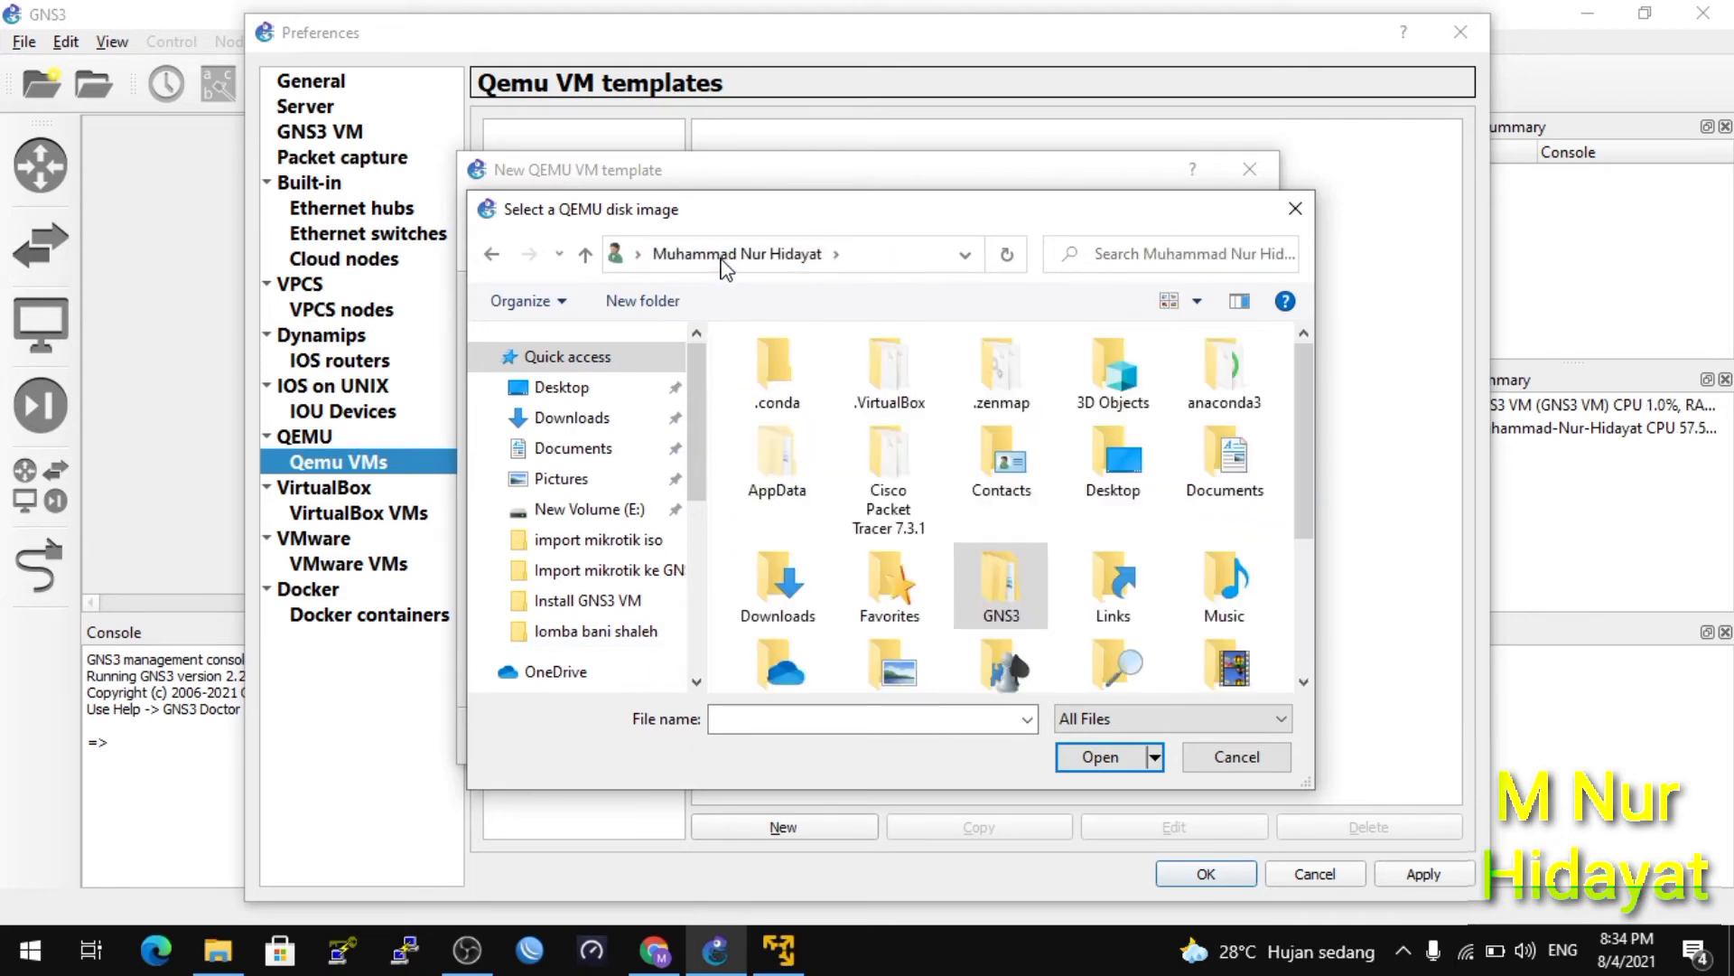
{"action": "left_click", "coordinate": [697, 683]}
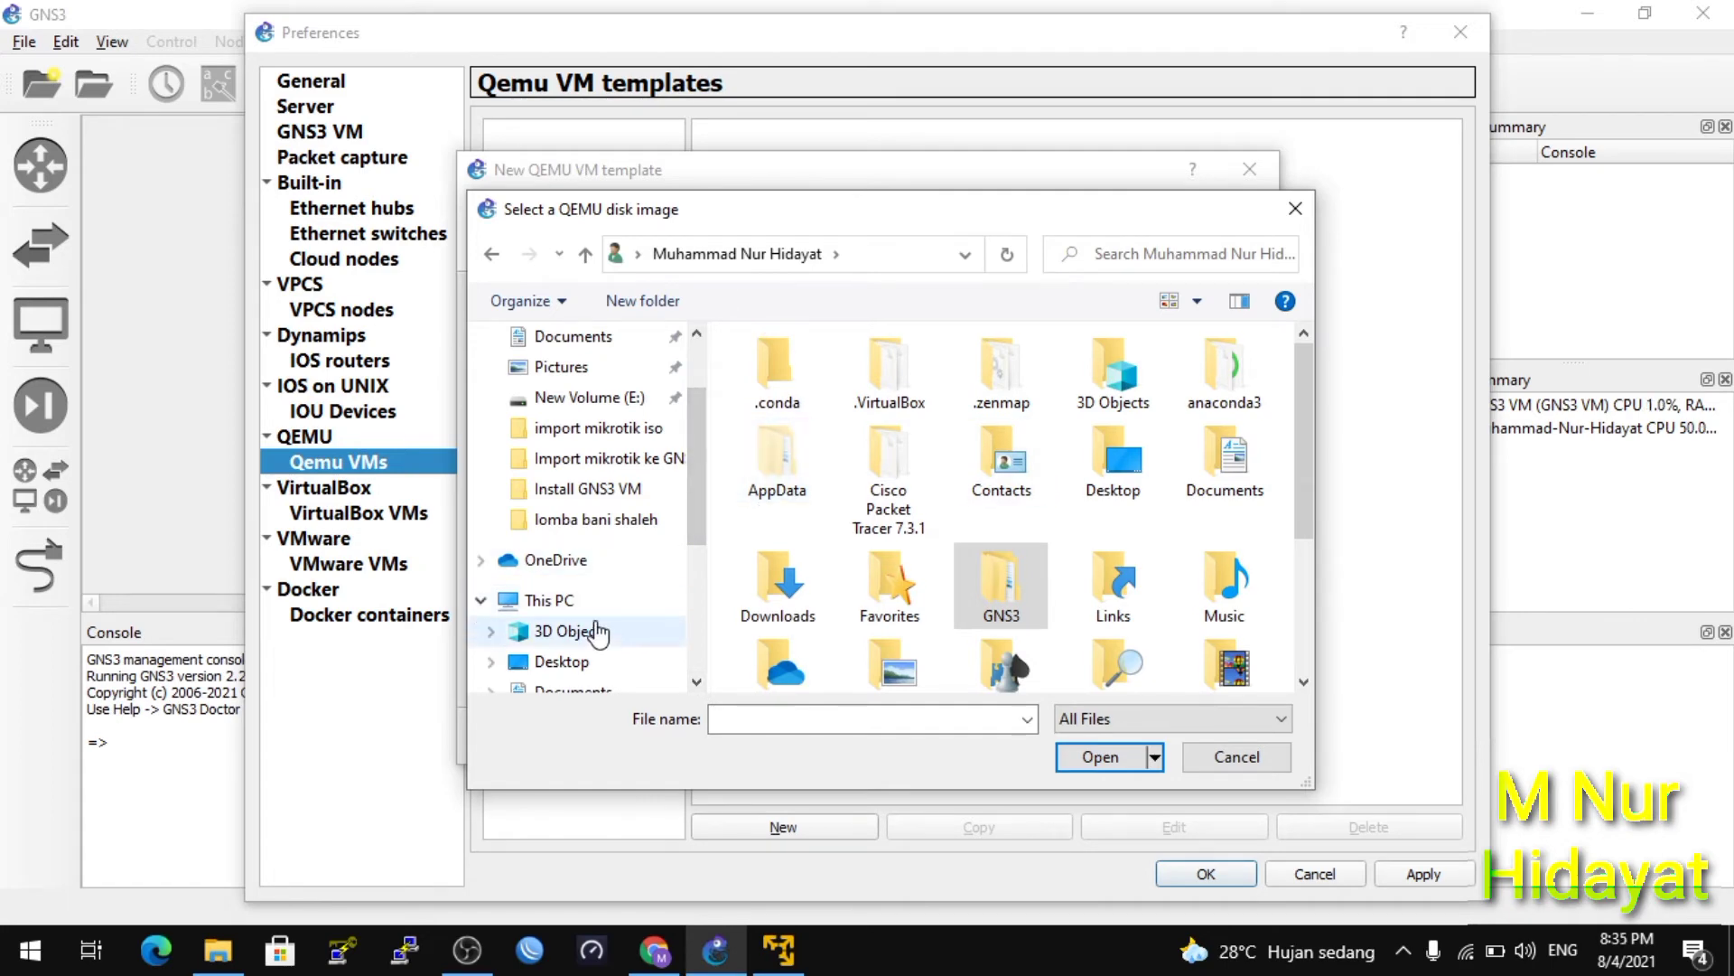
{"action": "left_click", "coordinate": [558, 600]}
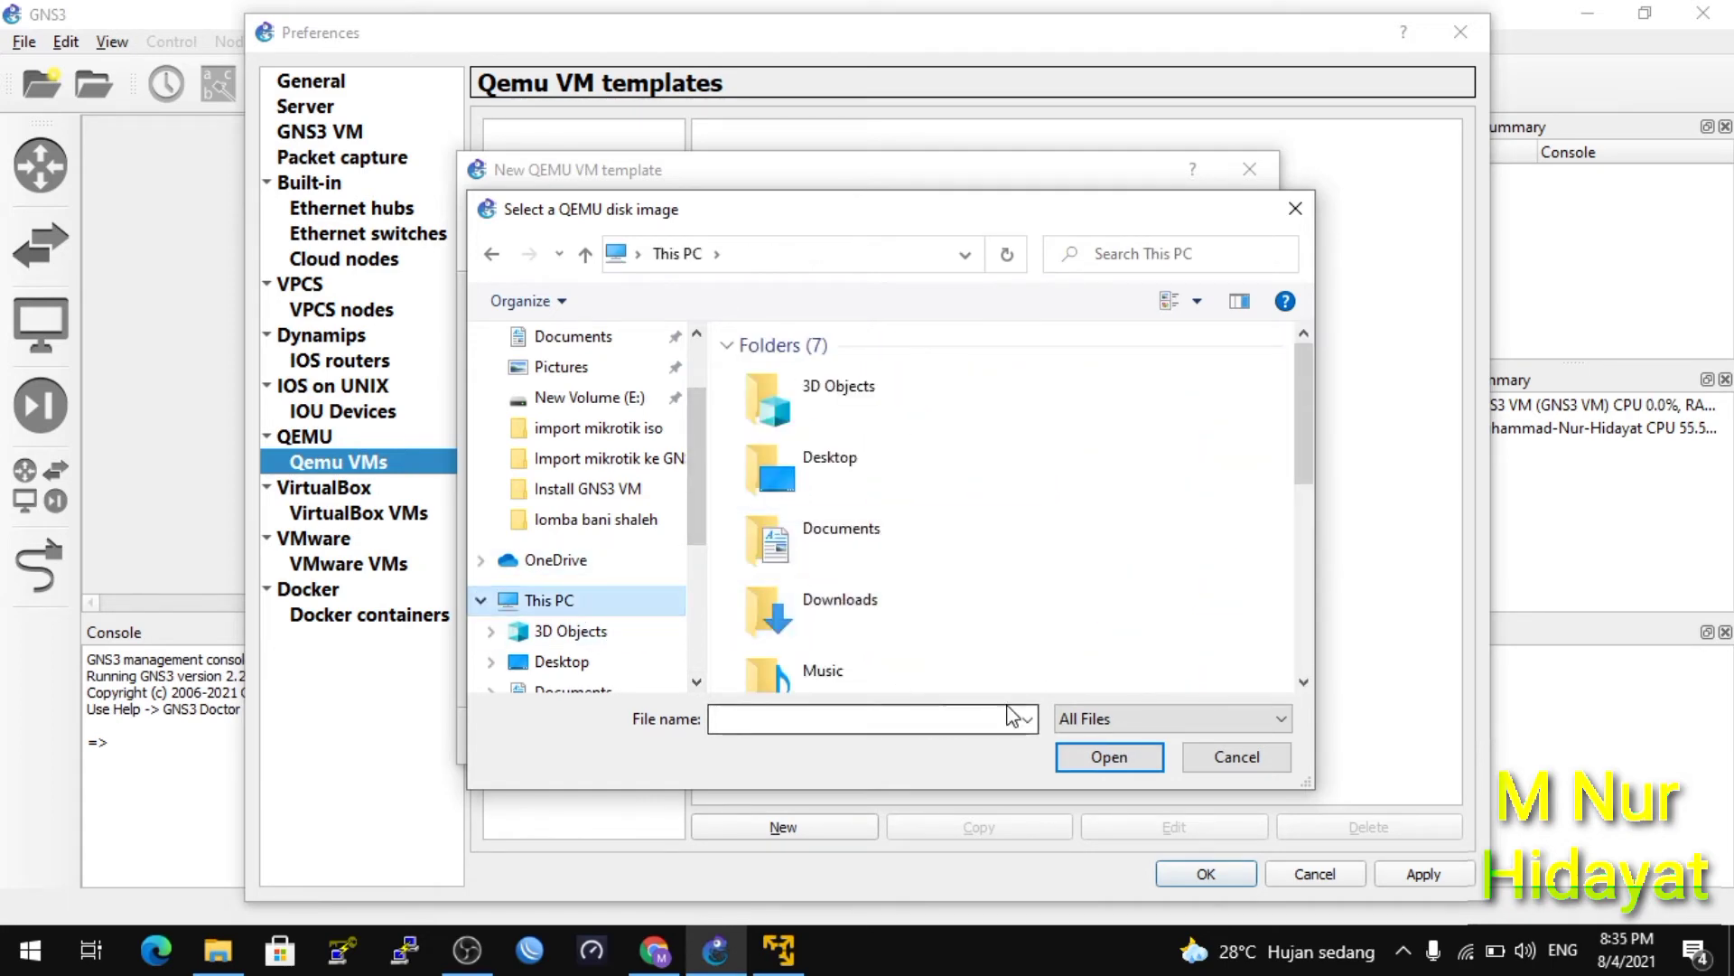
{"action": "left_click", "coordinate": [1304, 682]}
{"action": "left_click", "coordinate": [1303, 682]}
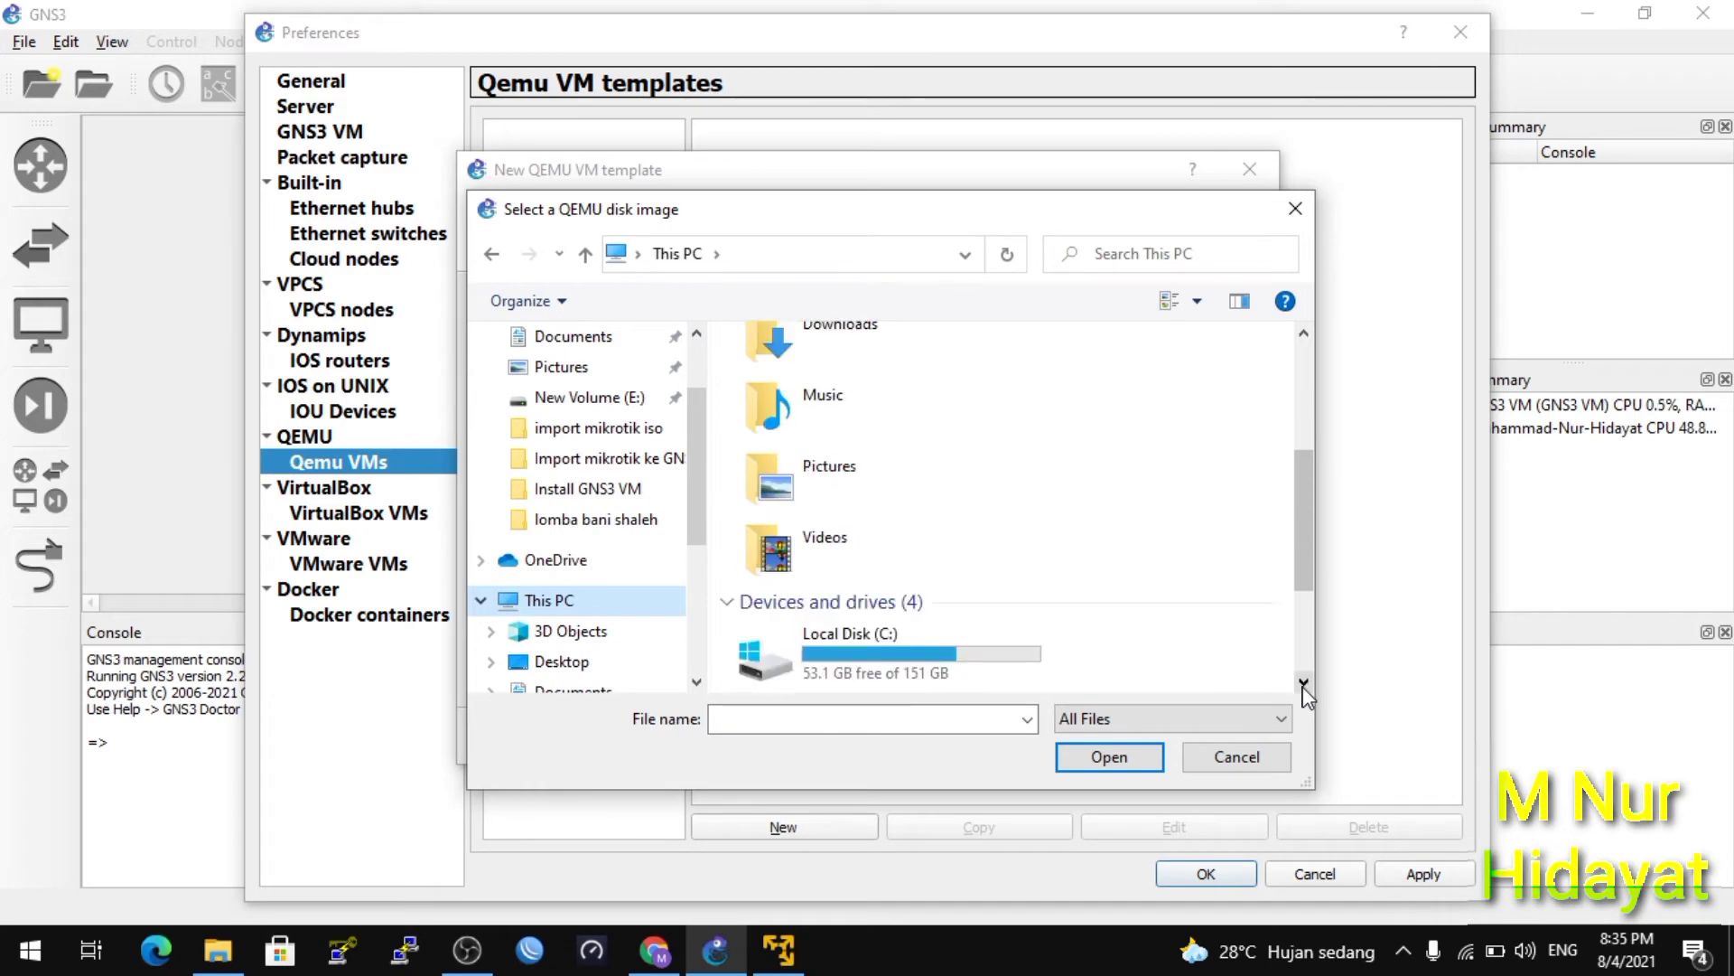
{"action": "left_click", "coordinate": [1304, 682]}
{"action": "double_click", "coordinate": [864, 582]}
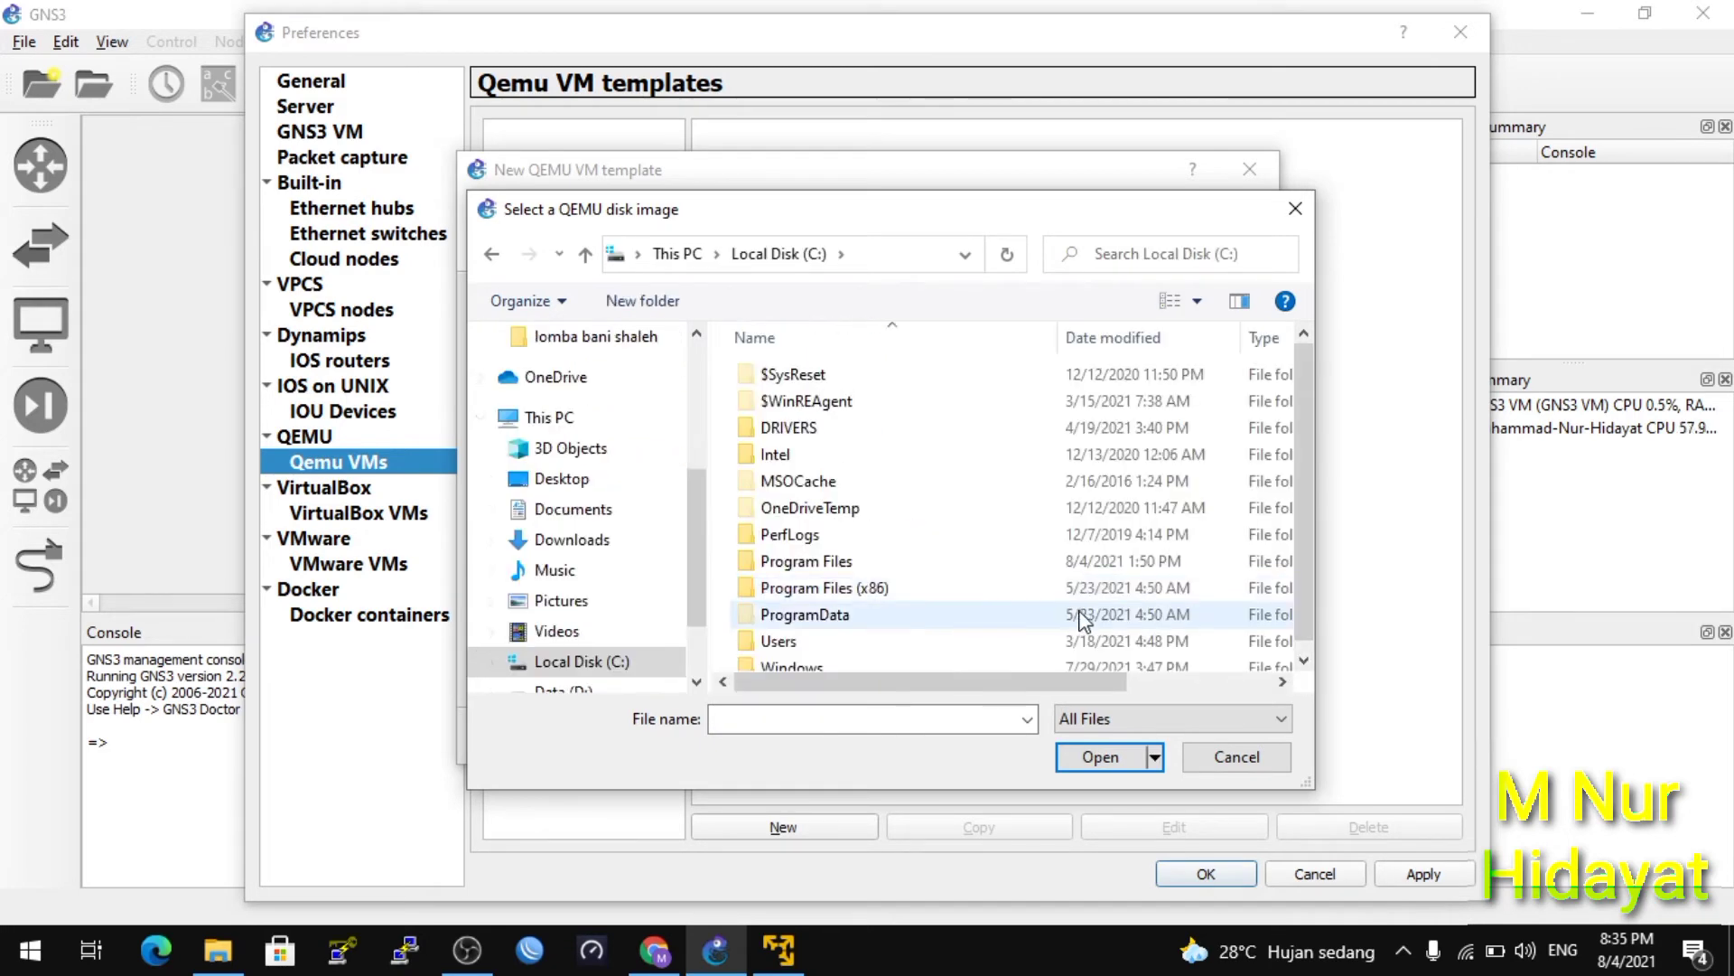
Select the mikrotik image from C:\Program Files\GNS3\qemu-0.11.0 as the template's disk image.
{"action": "double_click", "coordinate": [1316, 469]}
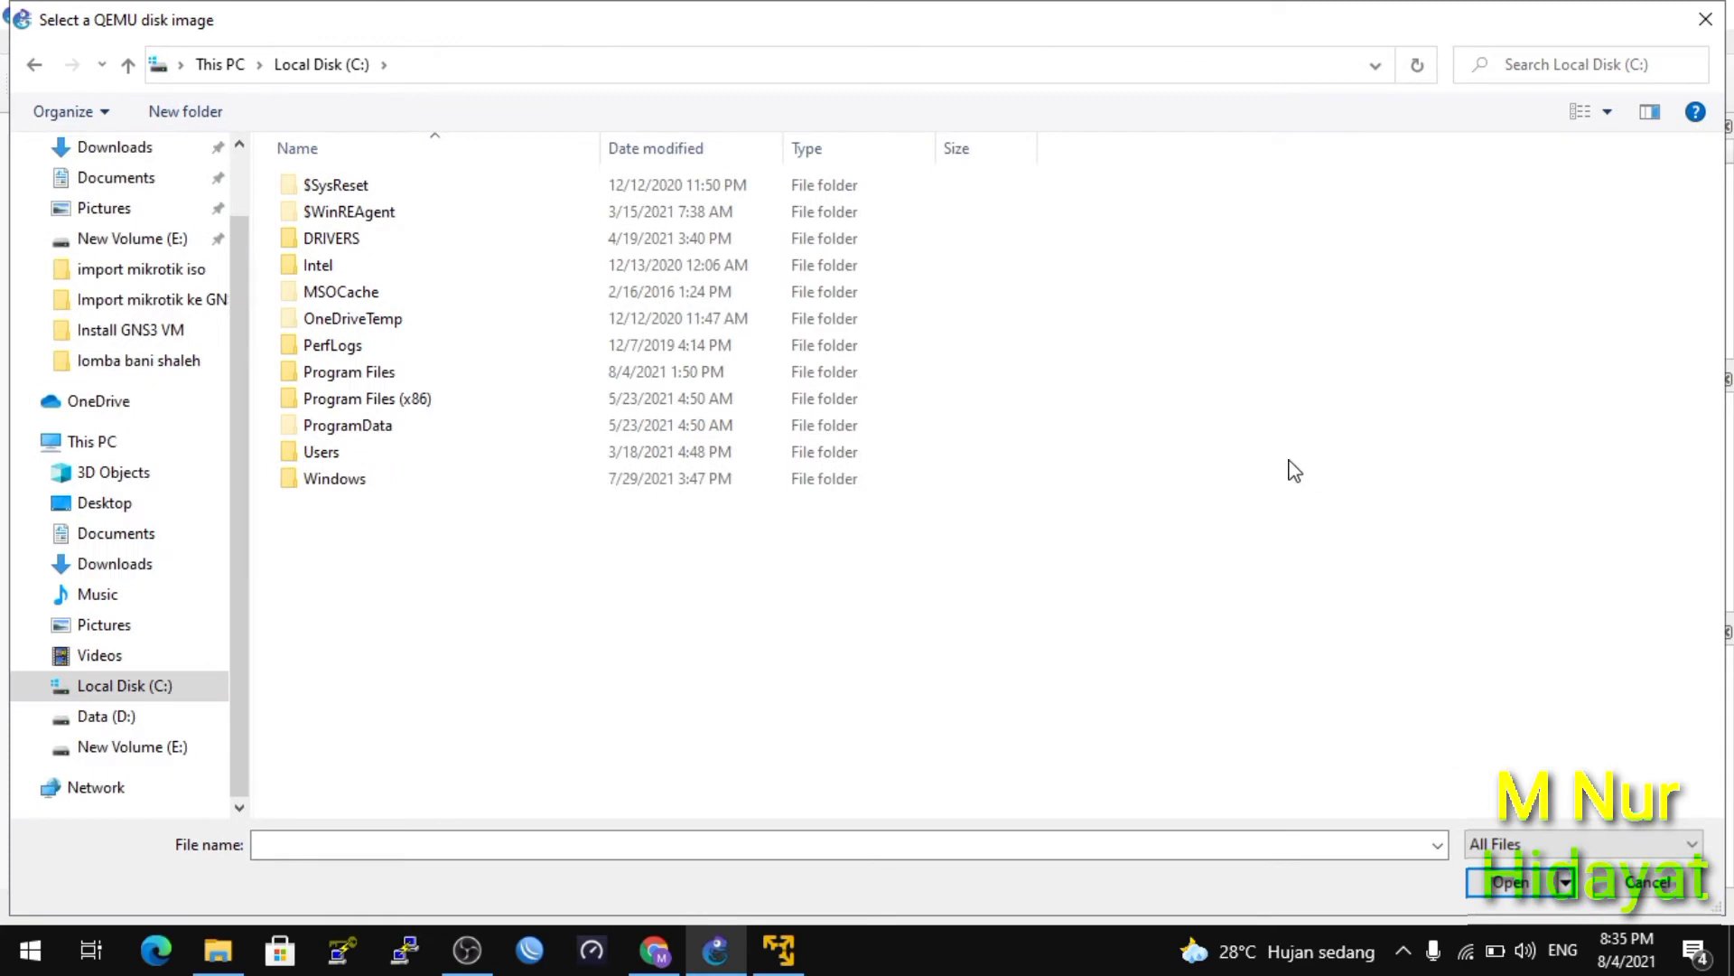
{"action": "double_click", "coordinate": [332, 377]}
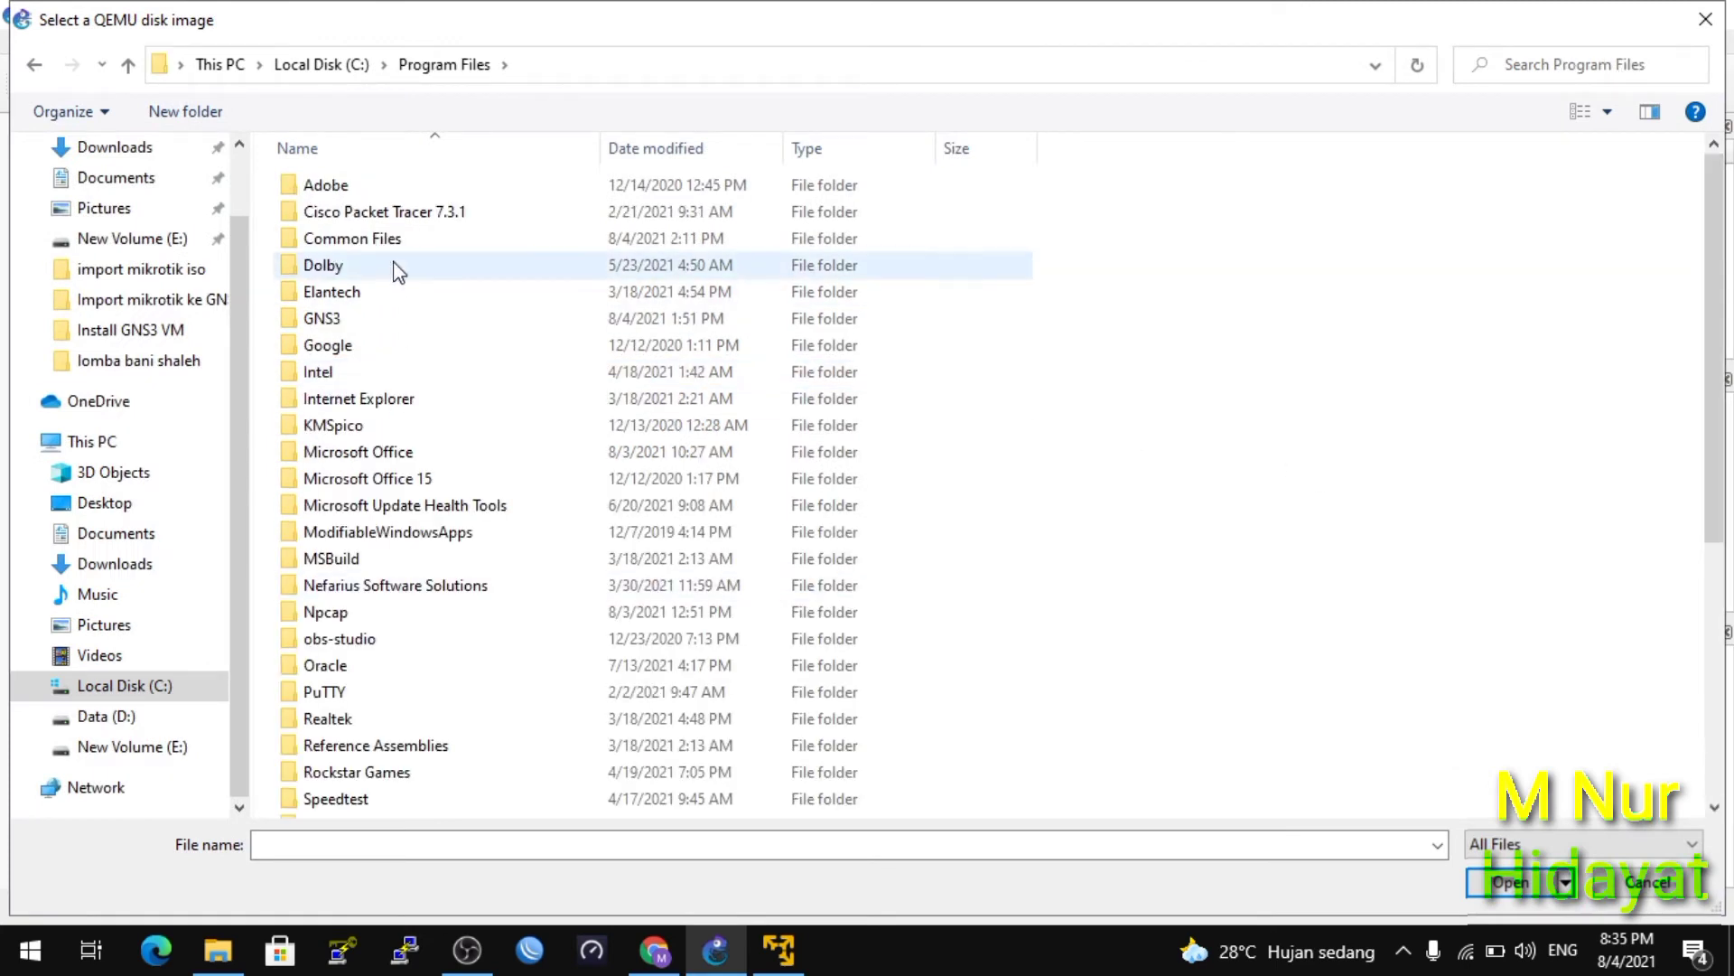
{"action": "double_click", "coordinate": [360, 319]}
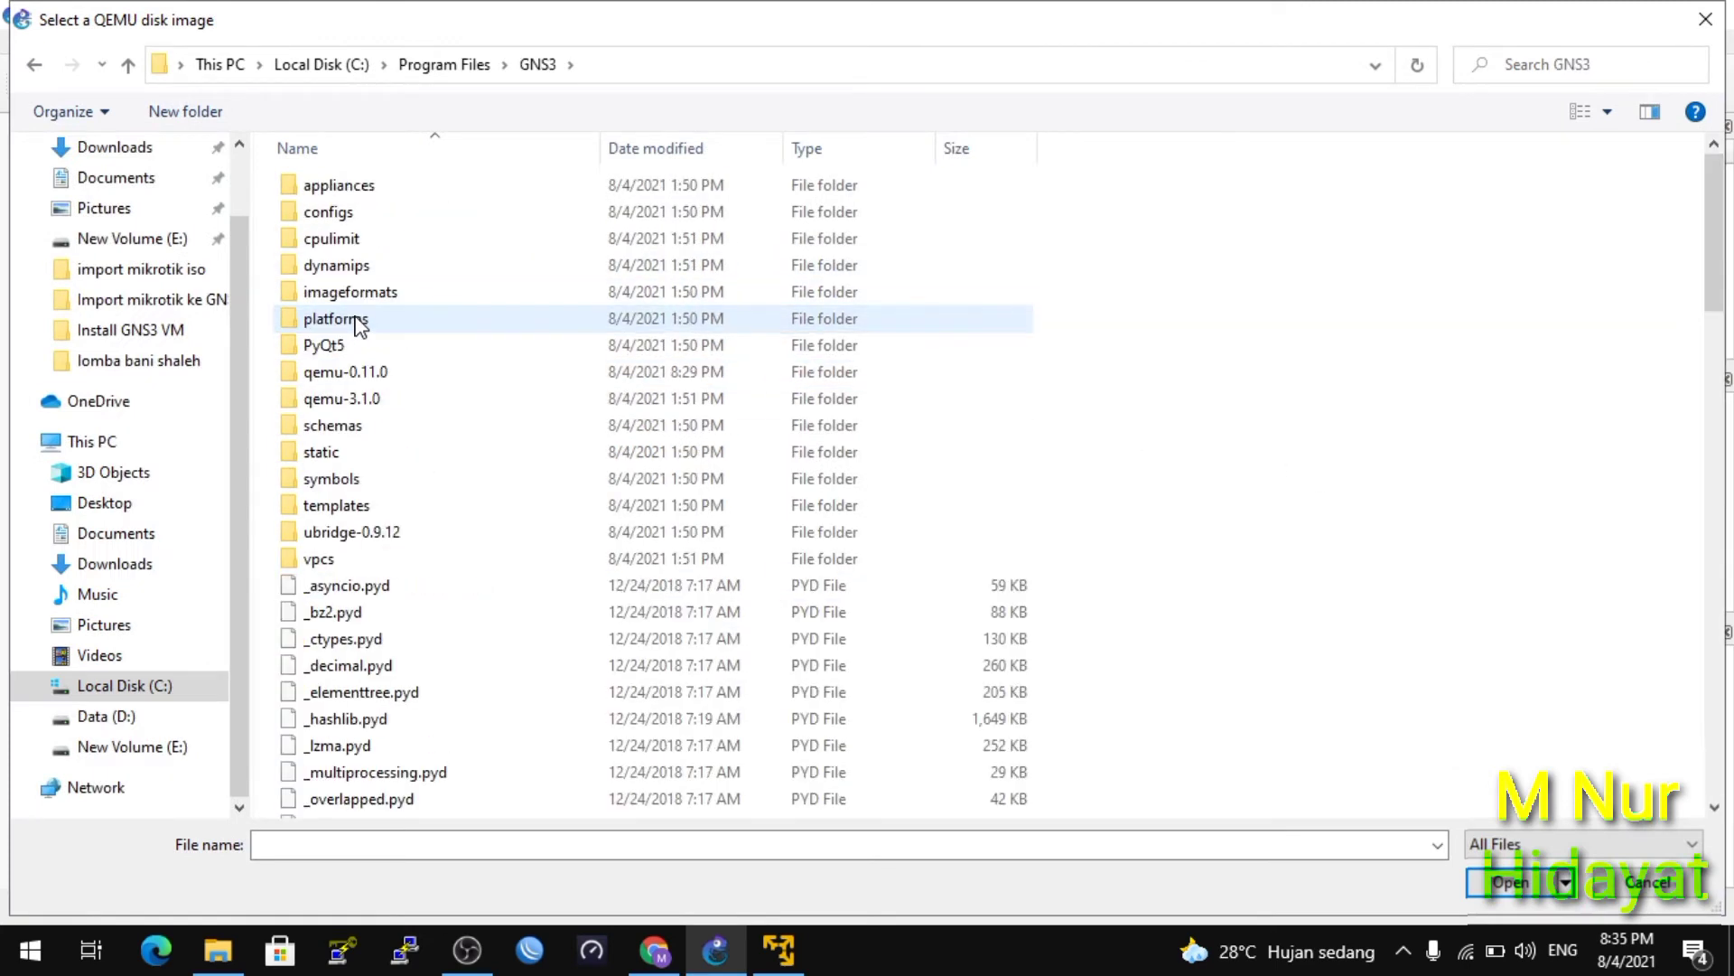
{"action": "double_click", "coordinate": [365, 372]}
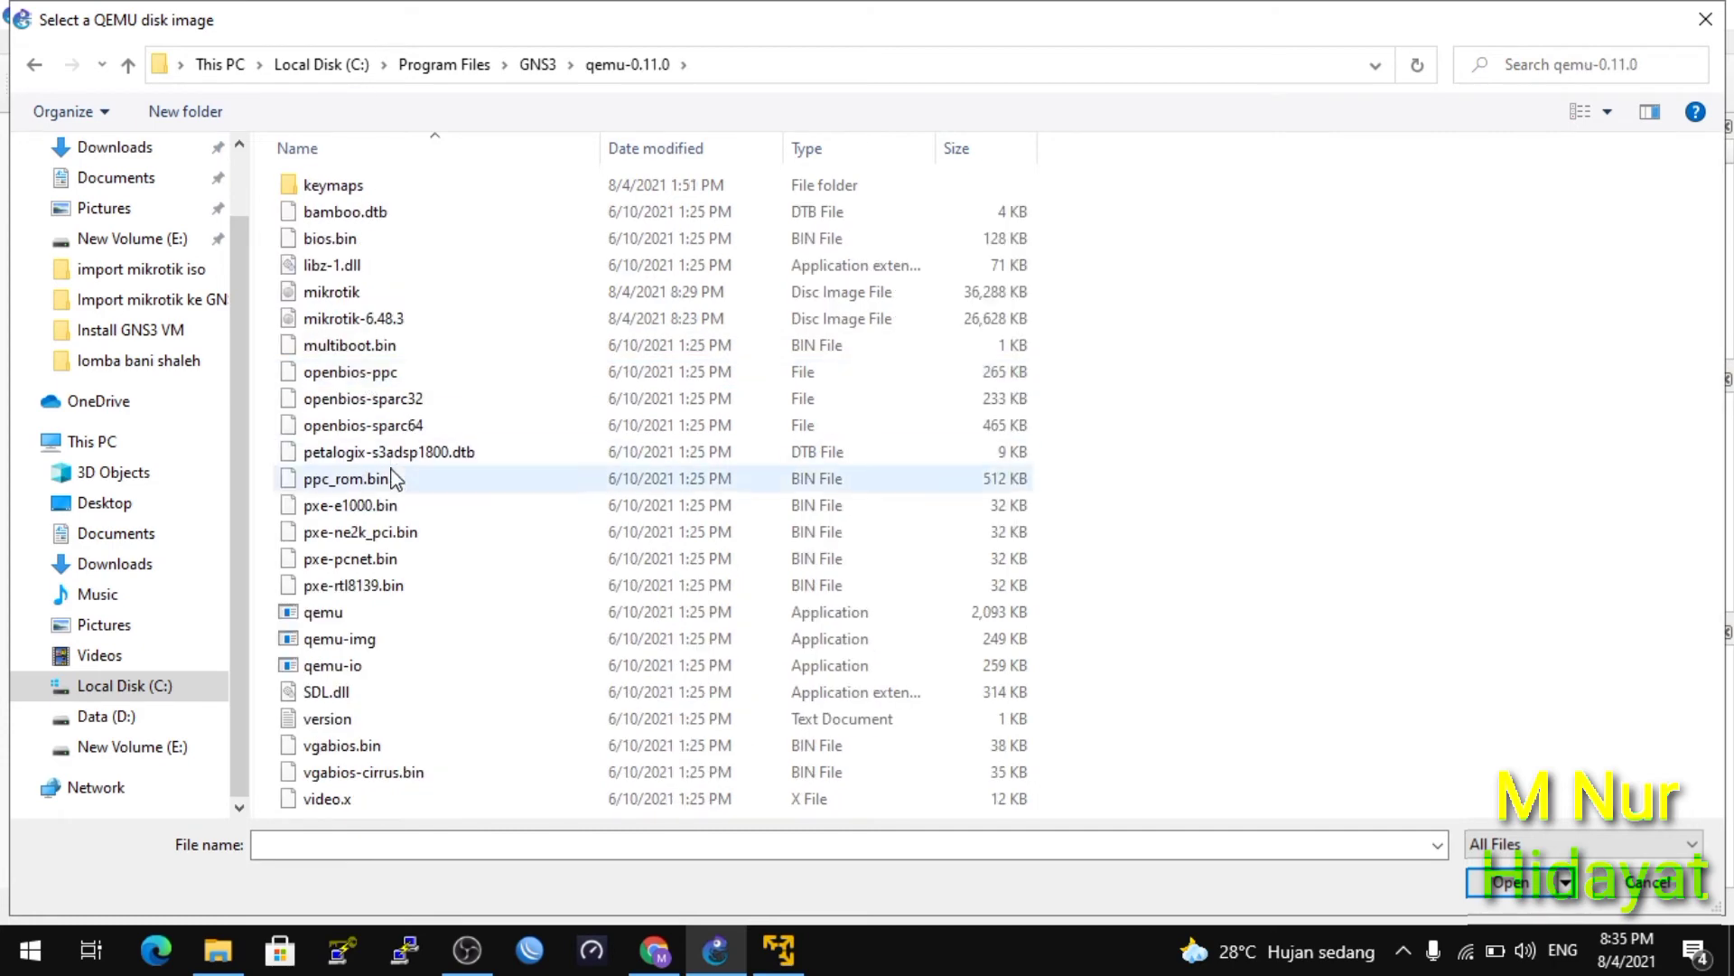
{"action": "left_click", "coordinate": [323, 301]}
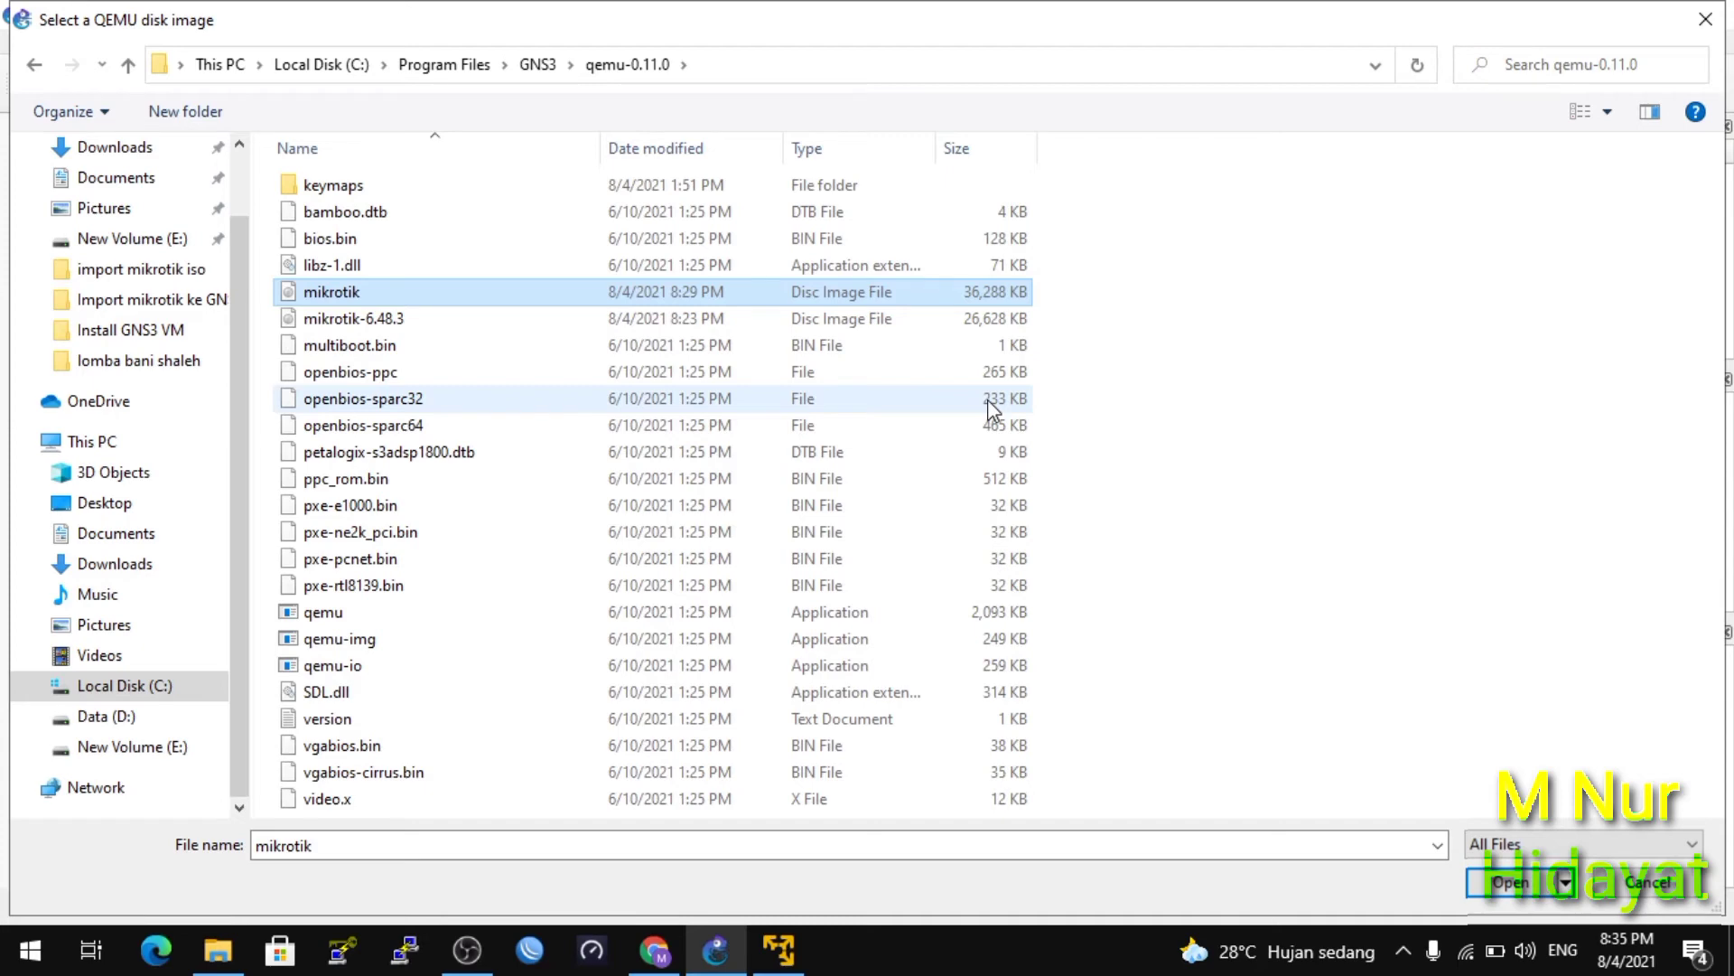
{"action": "left_click", "coordinate": [1536, 884]}
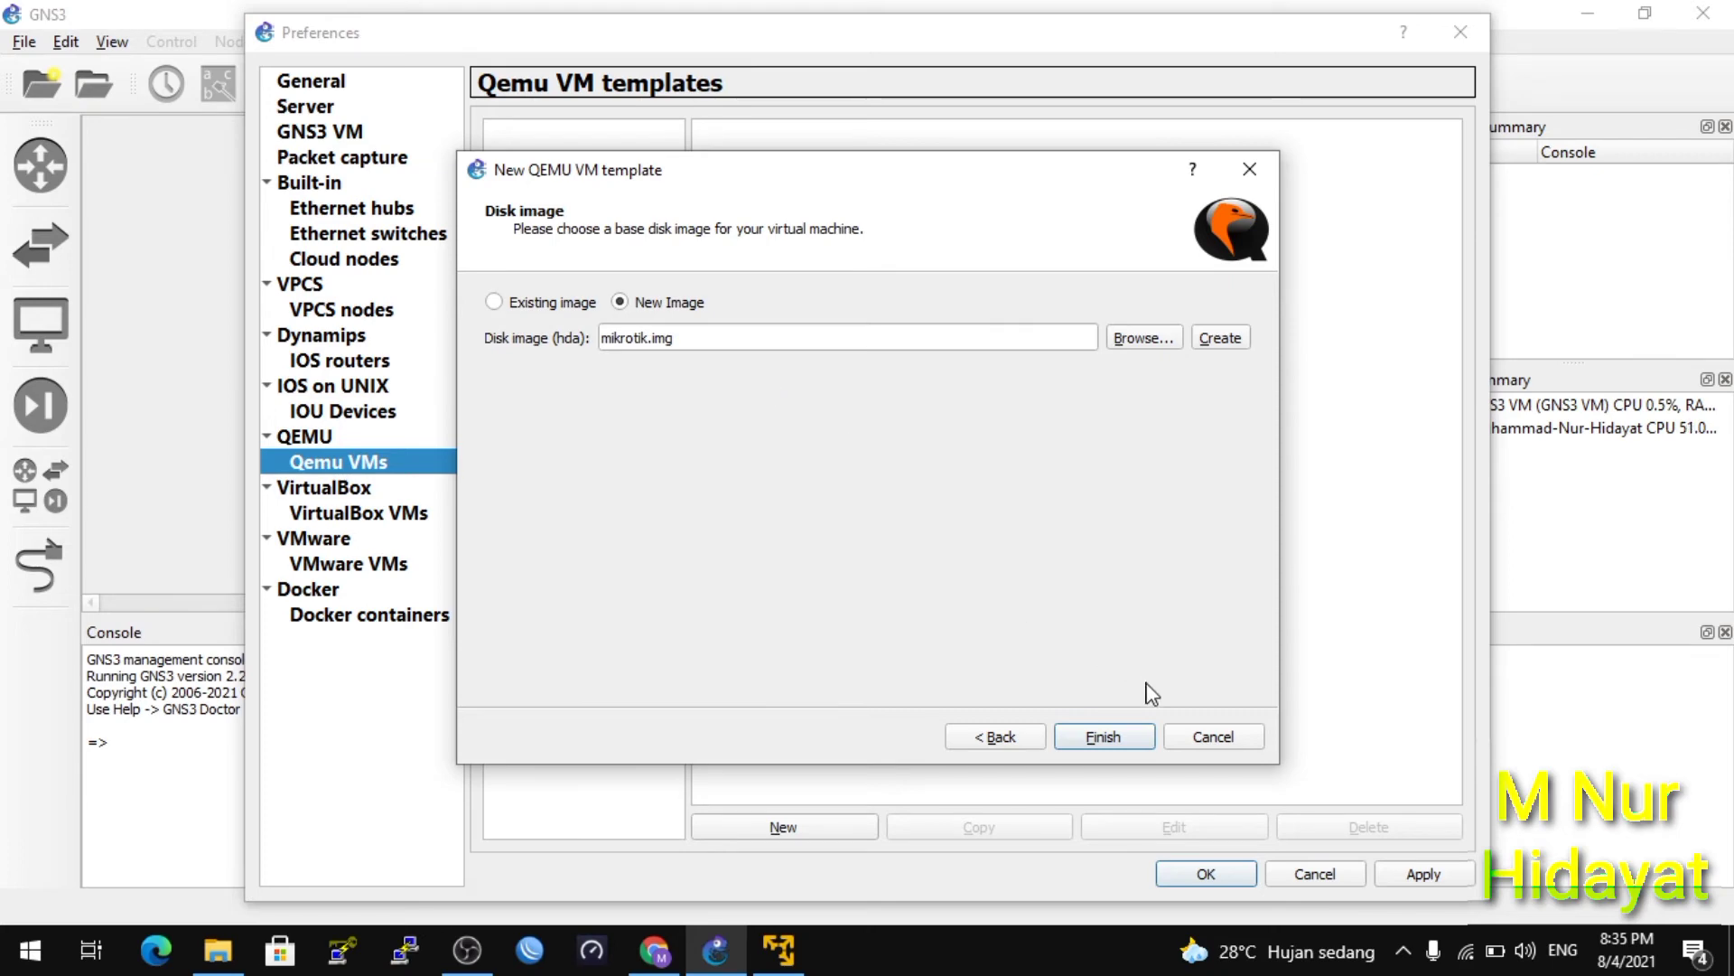
Finish the RB-ISO template, open it for editing, and browse the symbol libraries.
{"action": "left_click", "coordinate": [1124, 738]}
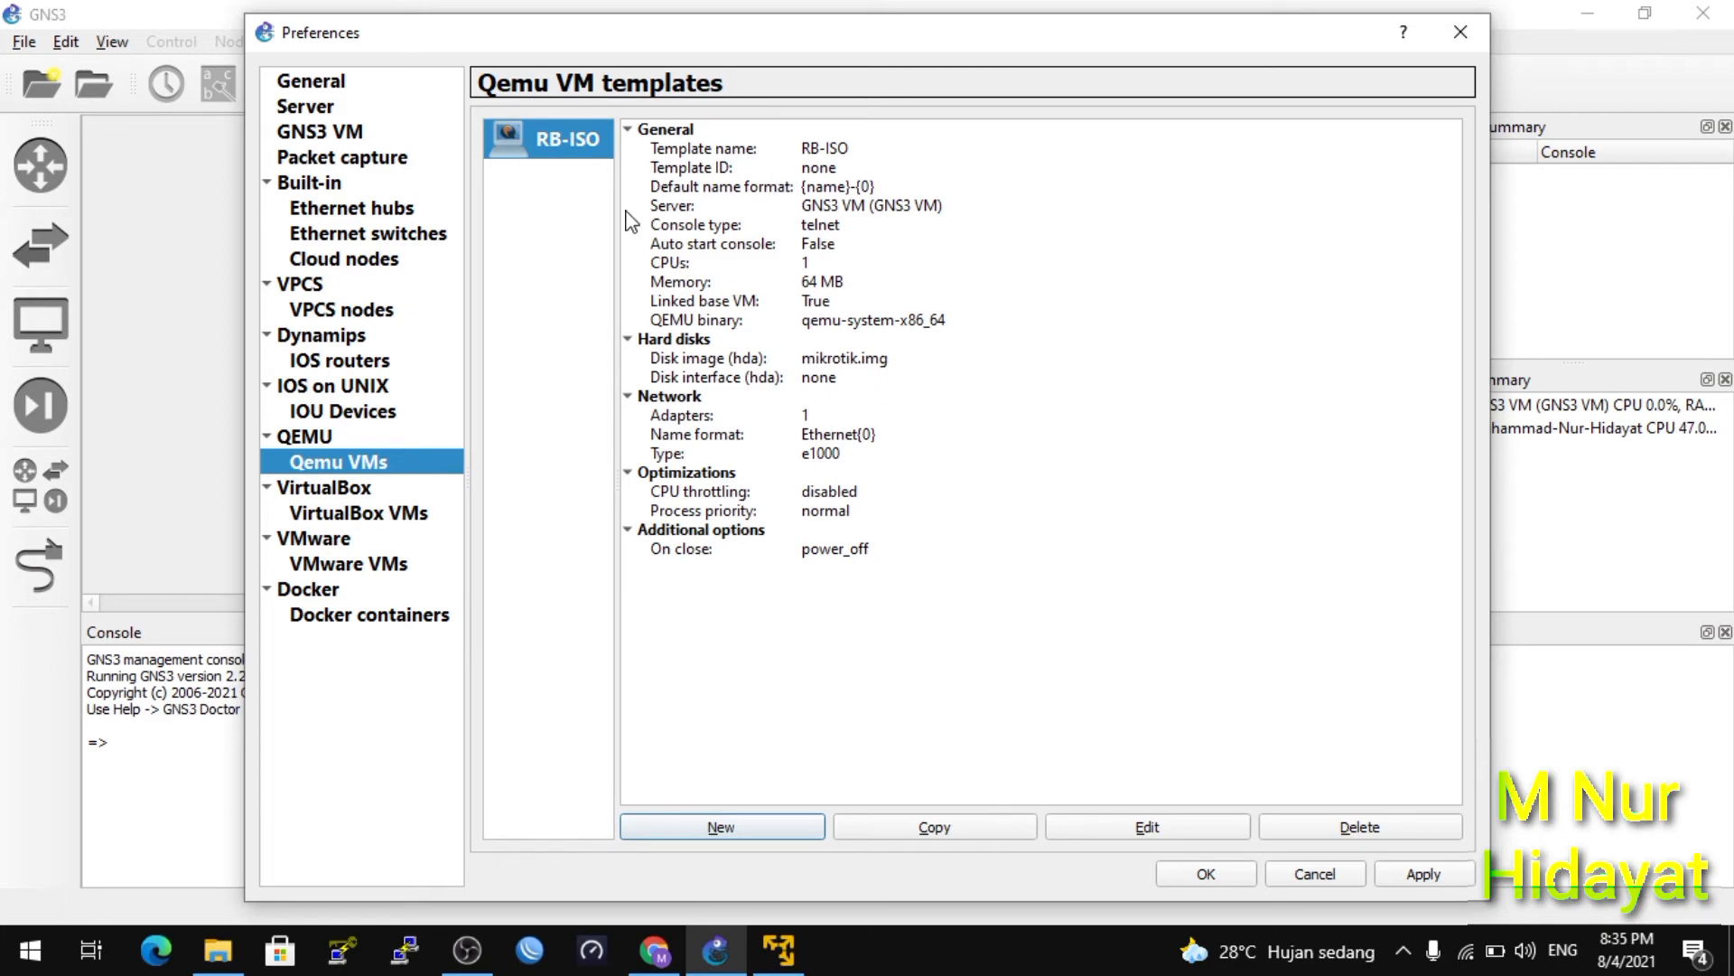
{"action": "left_click", "coordinate": [1136, 835]}
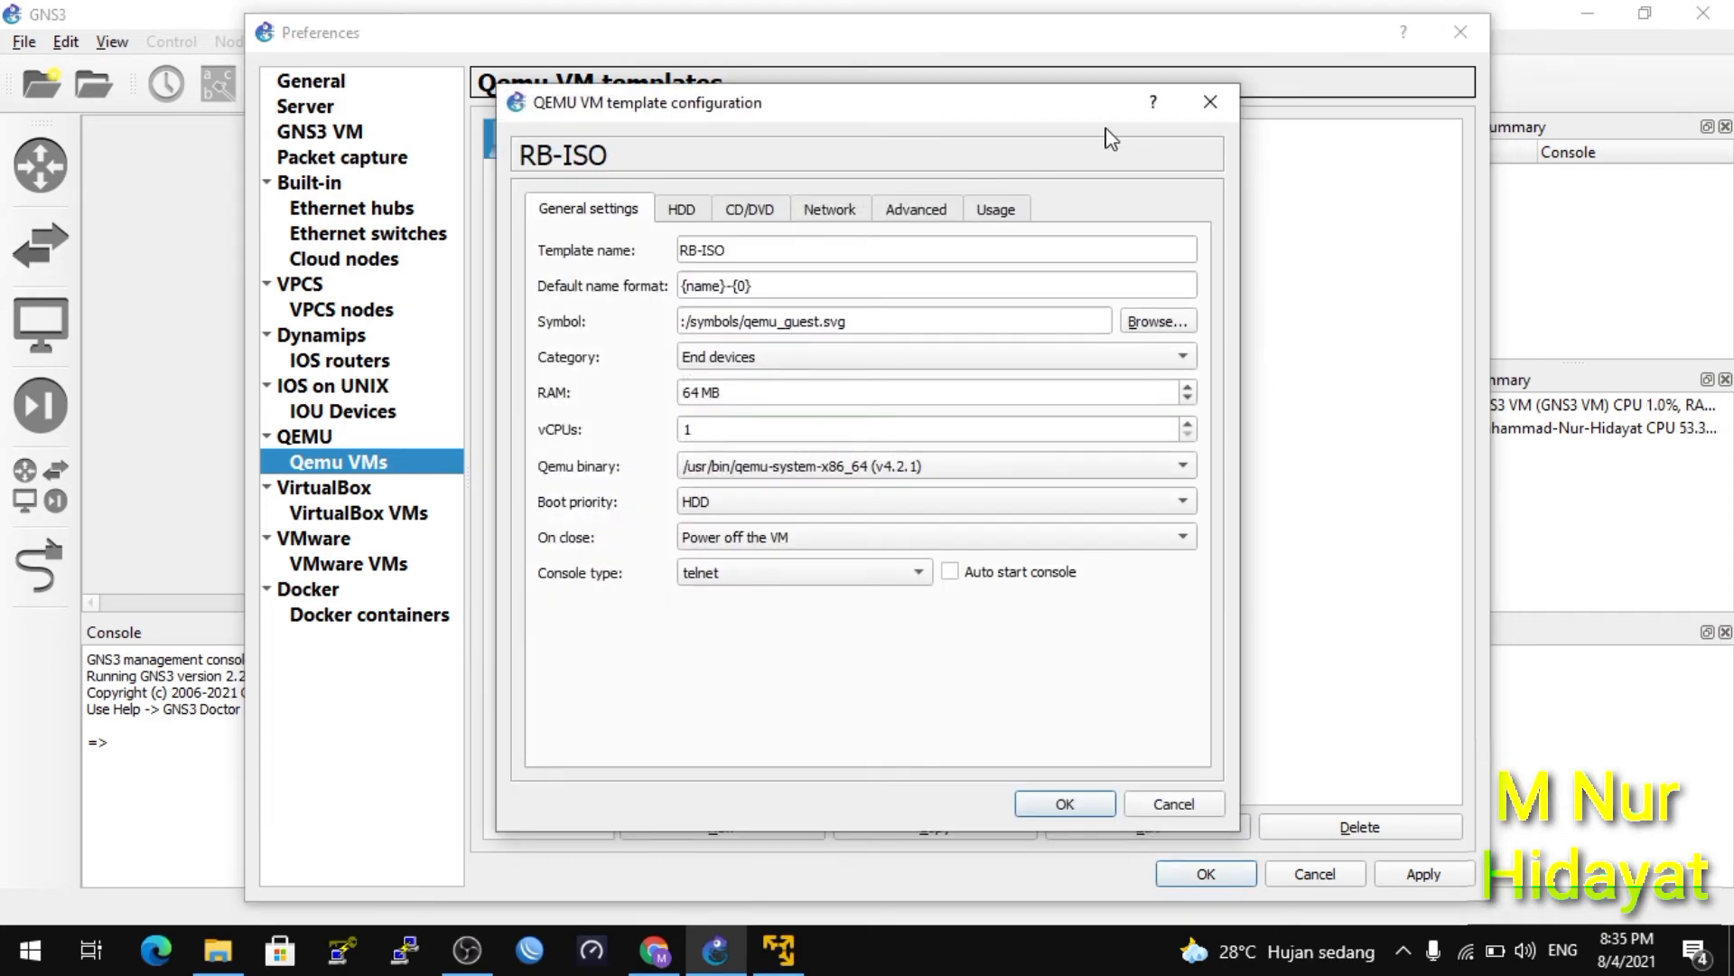
{"action": "left_click_drag", "start_coordinate": [994, 119], "coordinate": [1138, 160]}
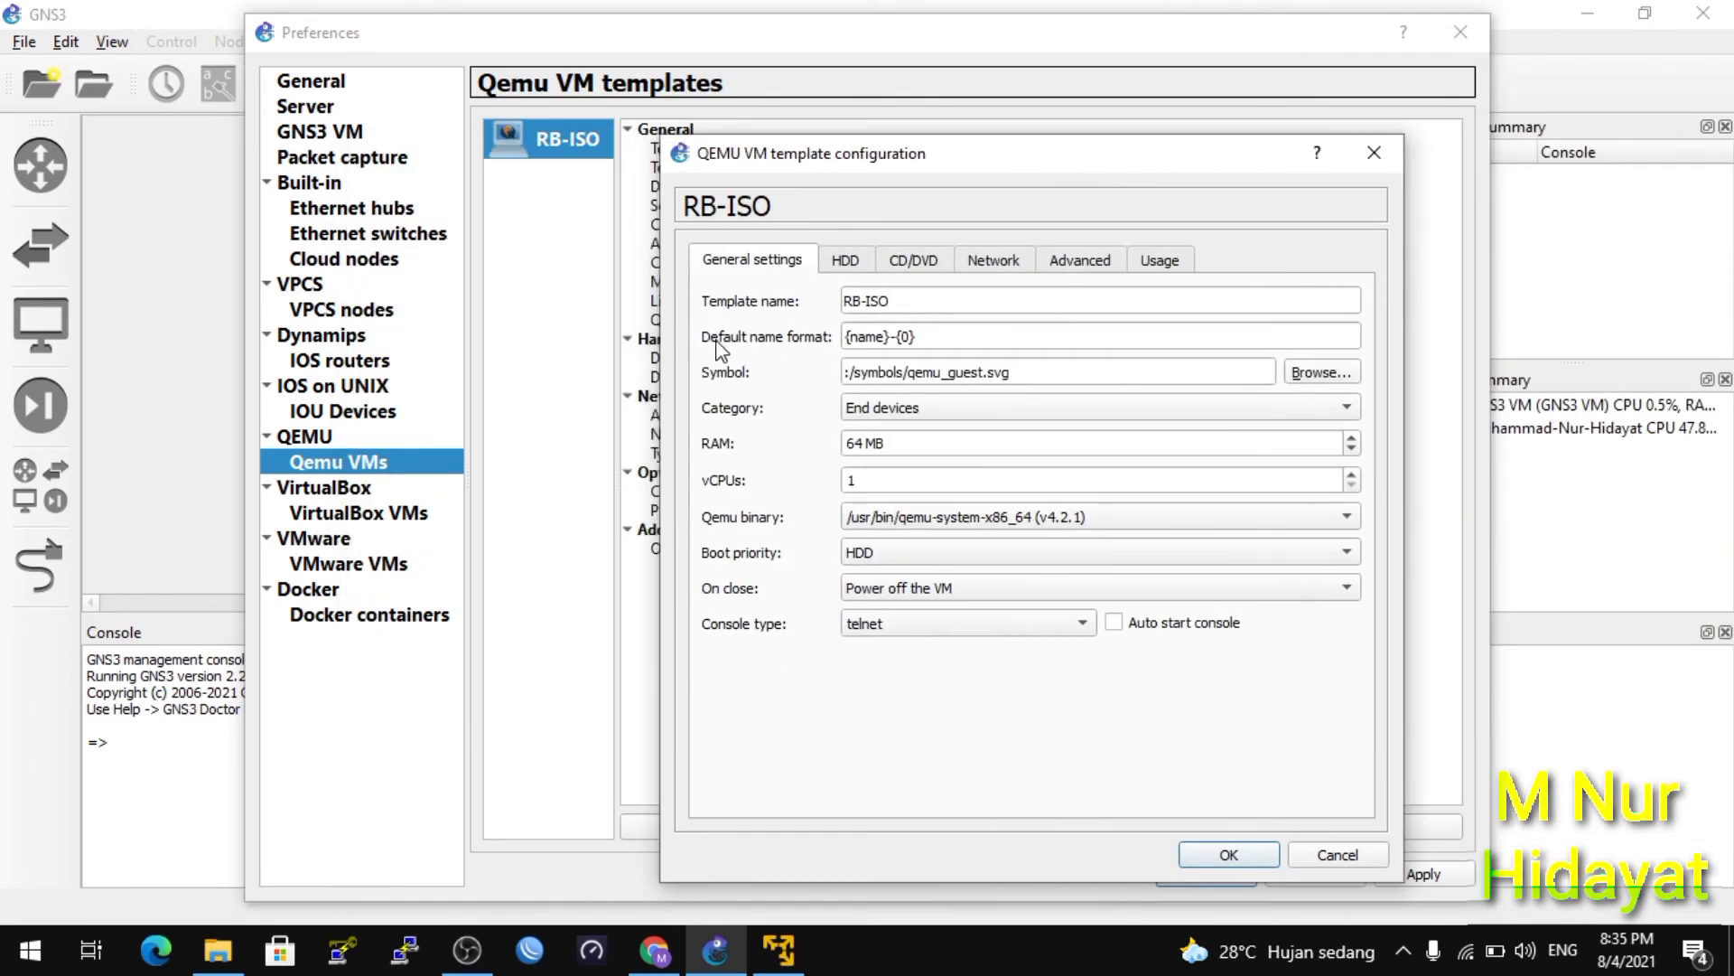
{"action": "left_click", "coordinate": [1321, 373]}
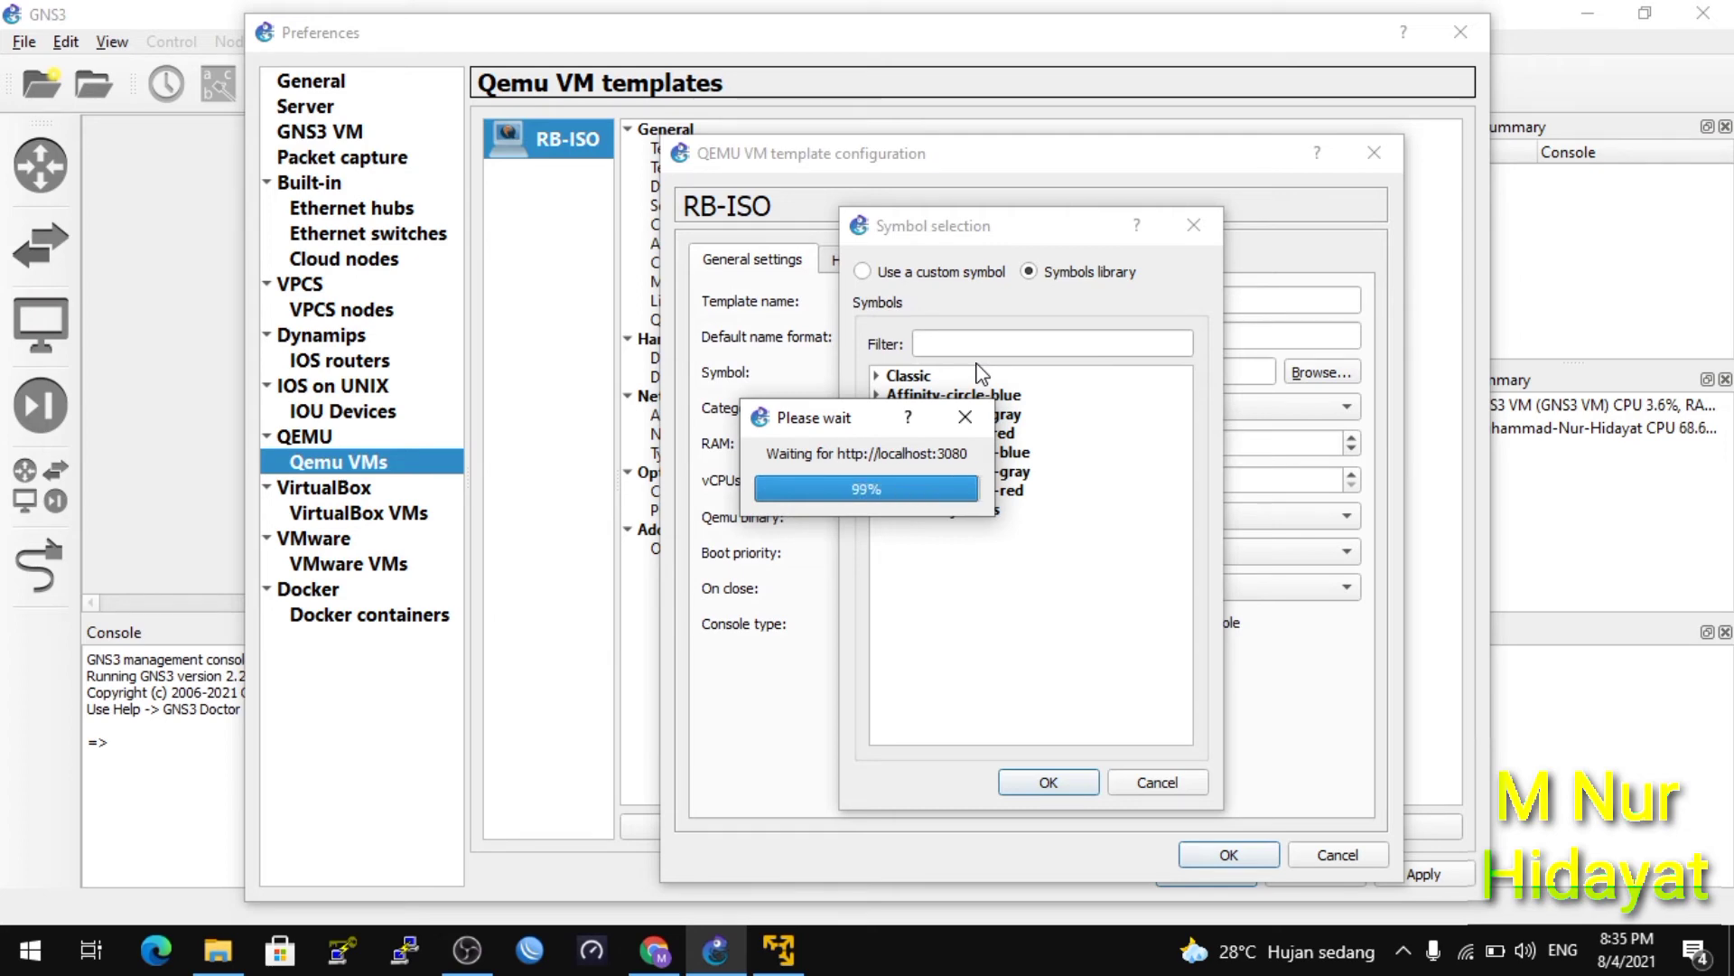
Choose the Classic plain router symbol for the RB-ISO template.
{"action": "double_click", "coordinate": [930, 377]}
{"action": "left_click_drag", "start_coordinate": [1185, 430], "coordinate": [1192, 625]}
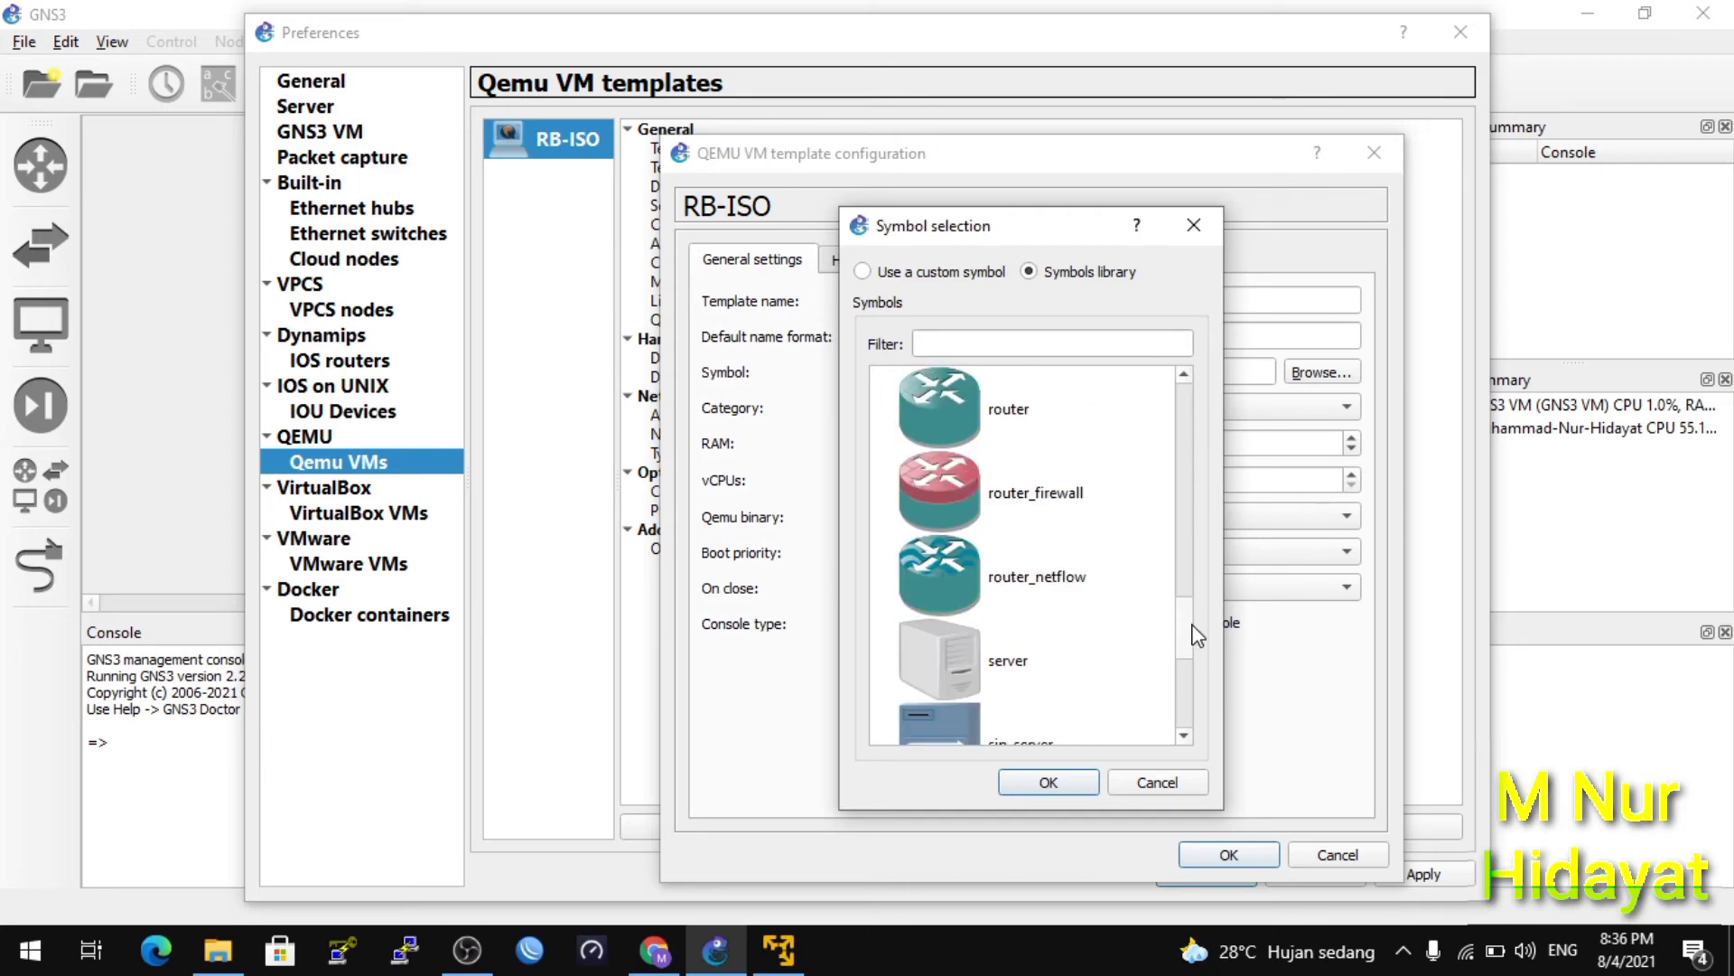
{"action": "left_click", "coordinate": [1046, 497]}
{"action": "left_click", "coordinate": [994, 429]}
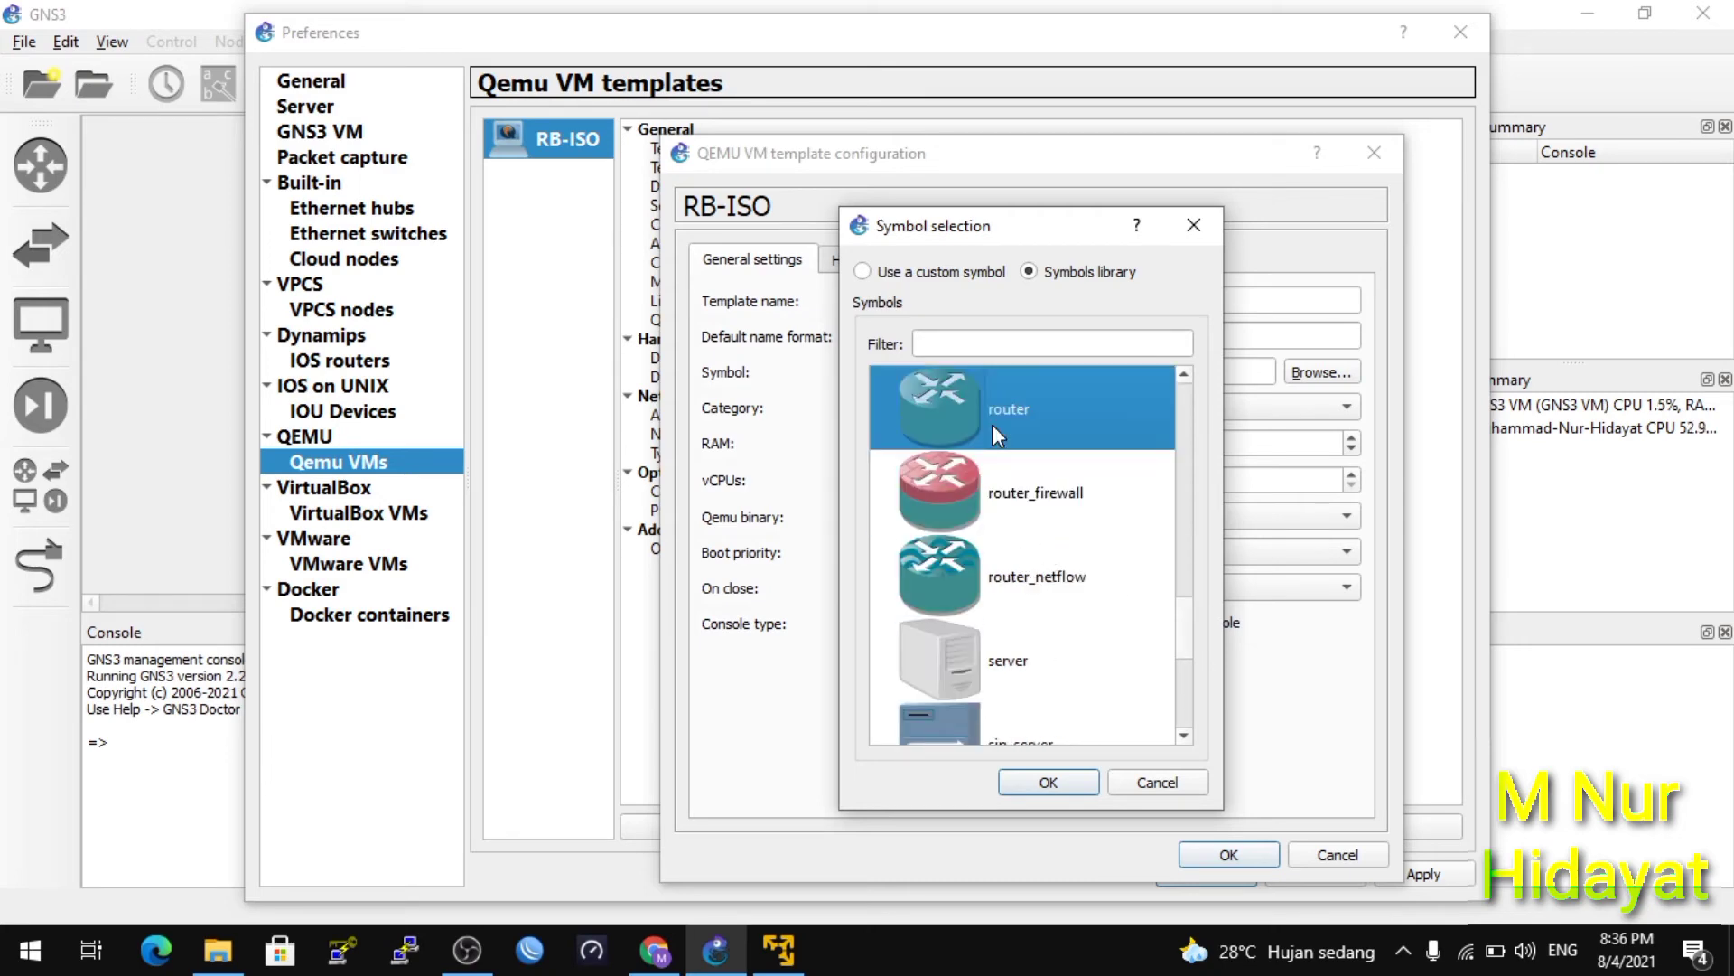
{"action": "left_click", "coordinate": [1048, 783]}
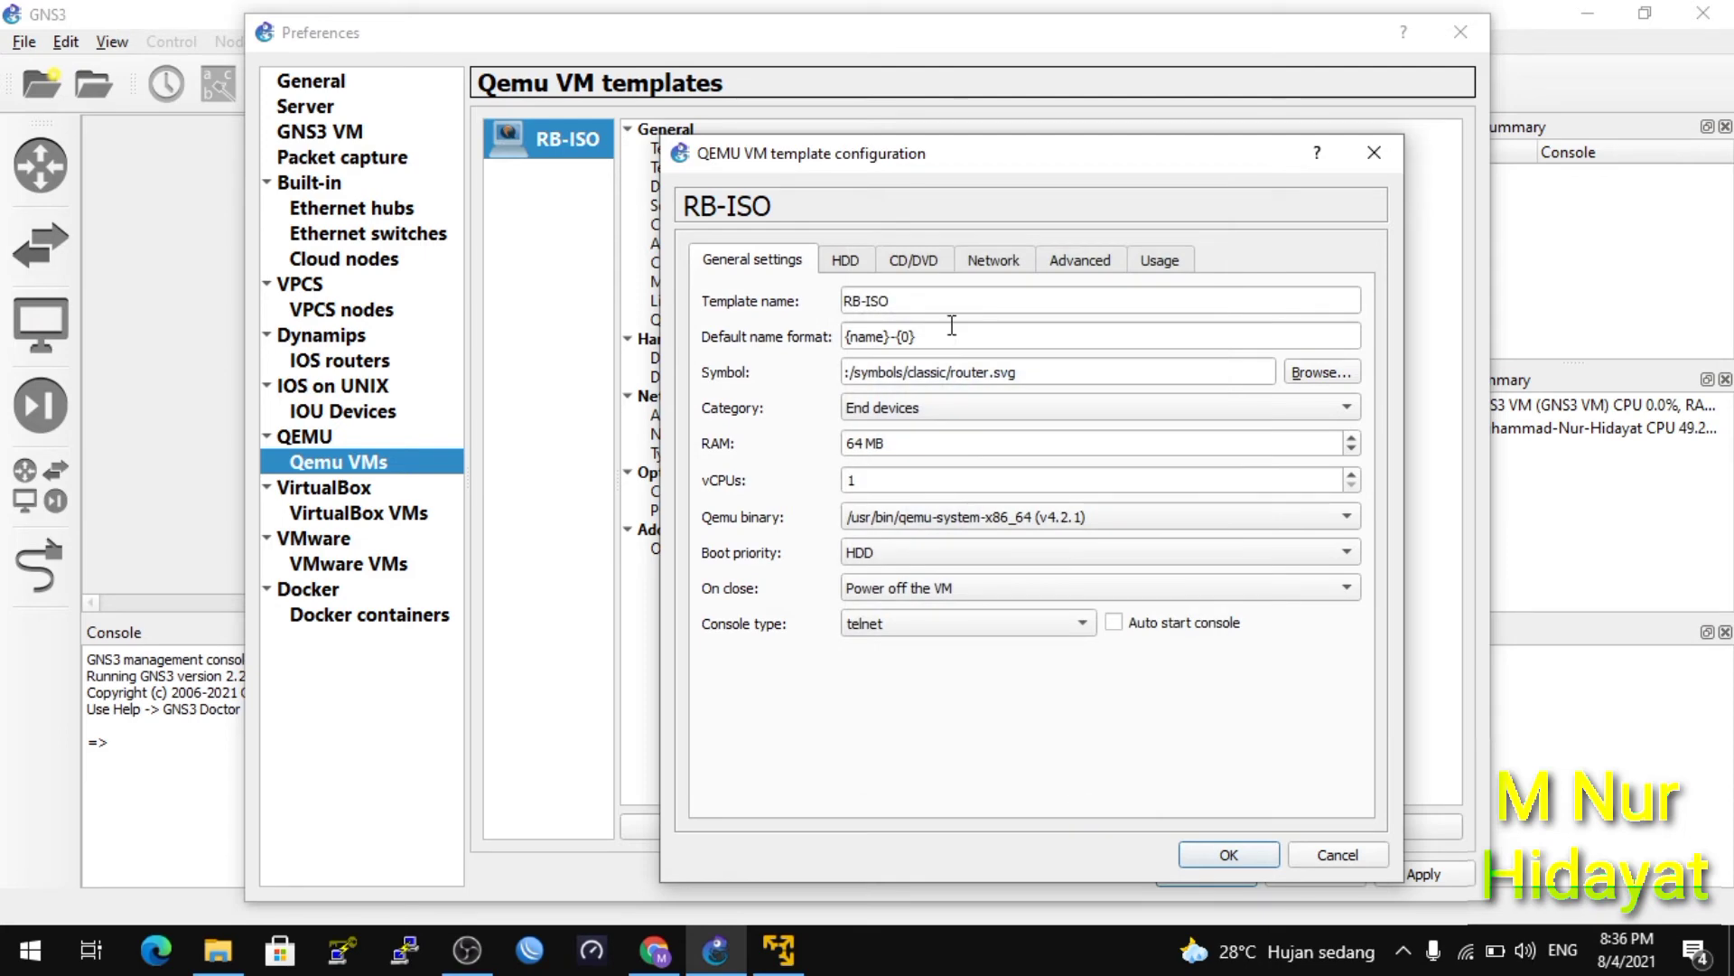
Set RB-ISO's network adapters to 5 and save the template settings.
{"action": "left_click", "coordinate": [1005, 262]}
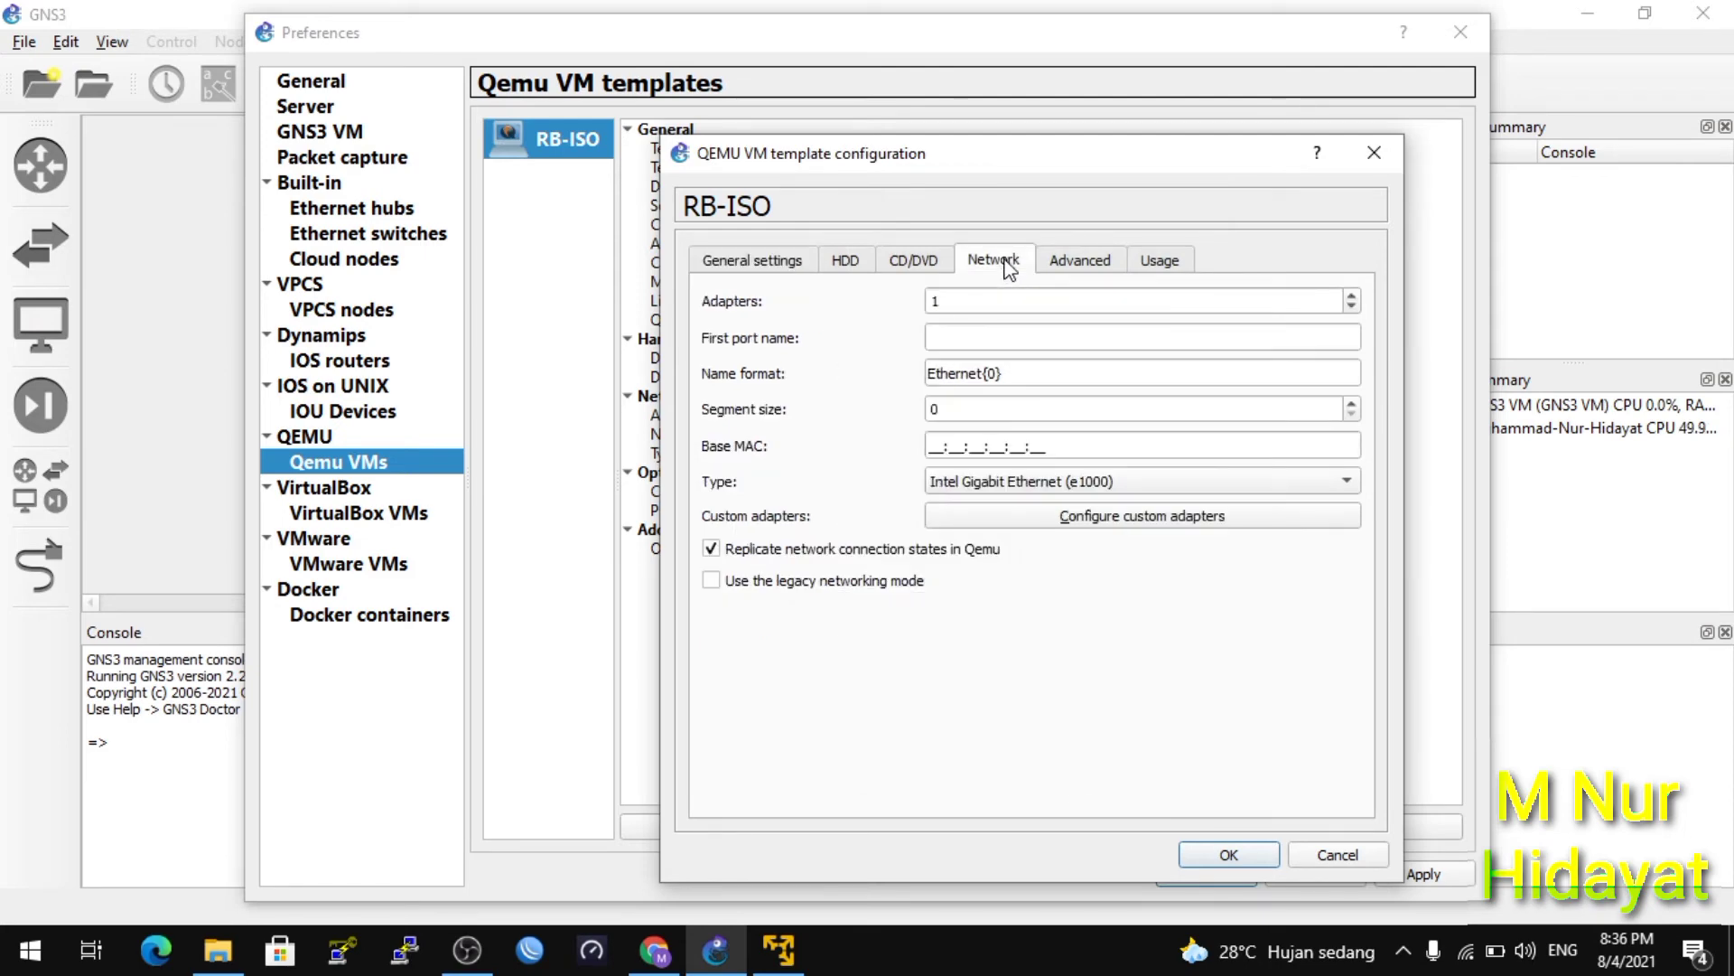
{"action": "left_click", "coordinate": [1351, 296]}
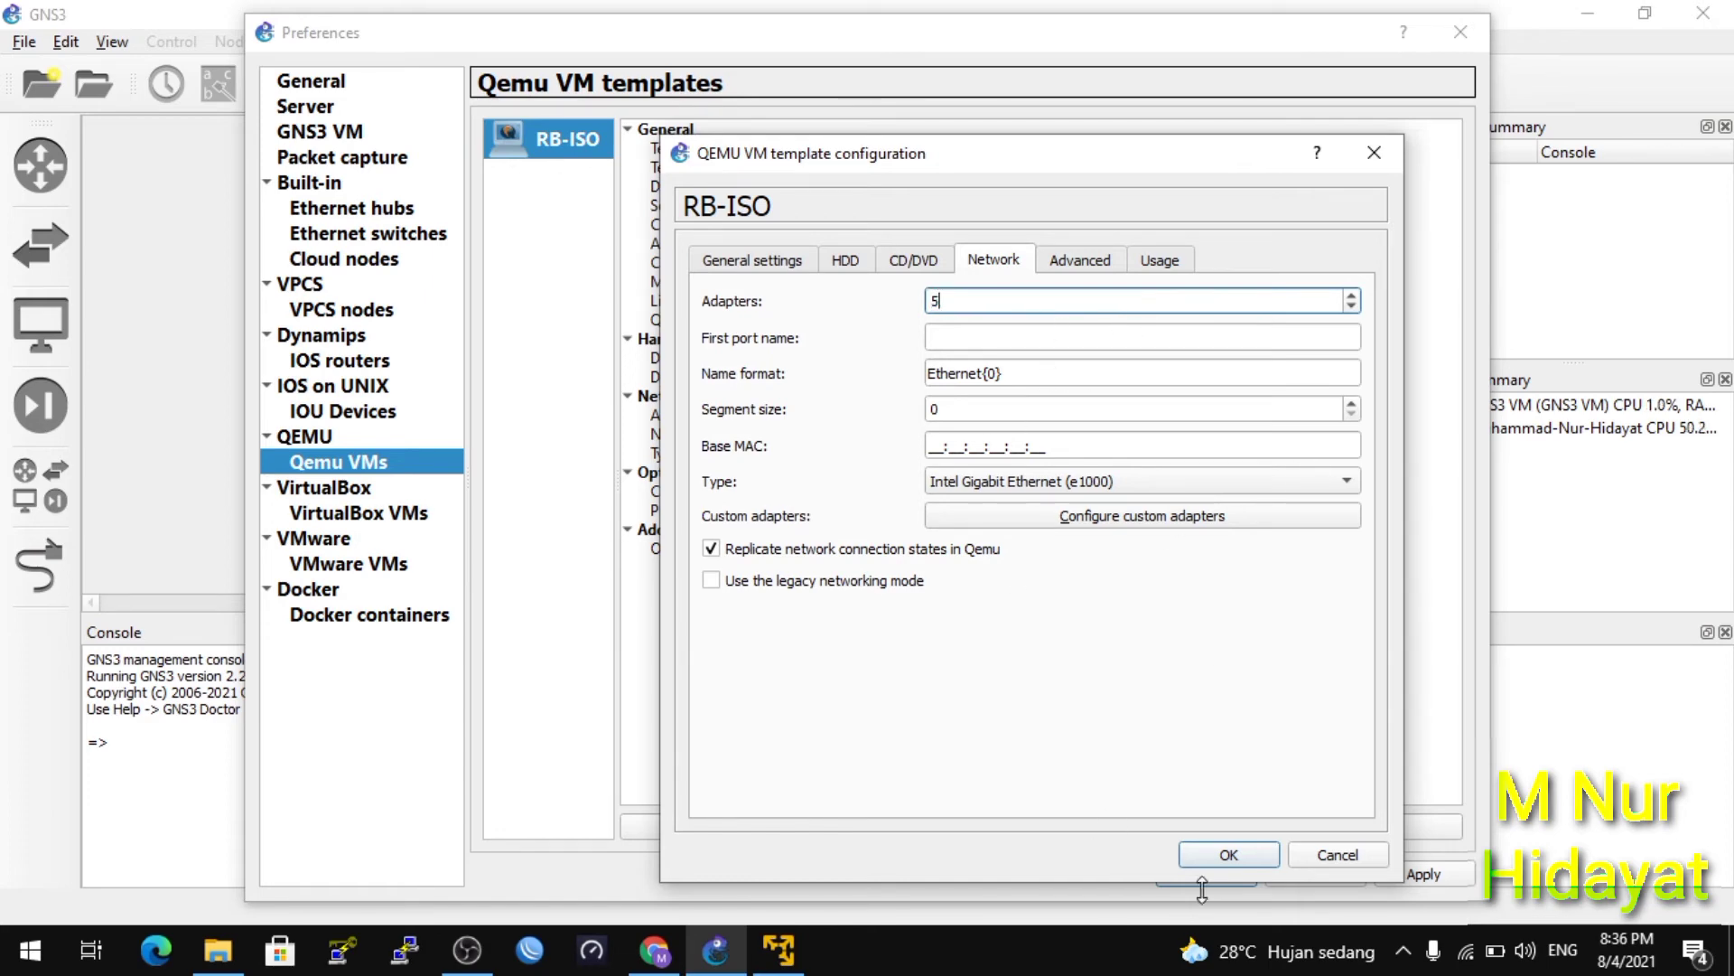
{"action": "left_click", "coordinate": [1227, 854]}
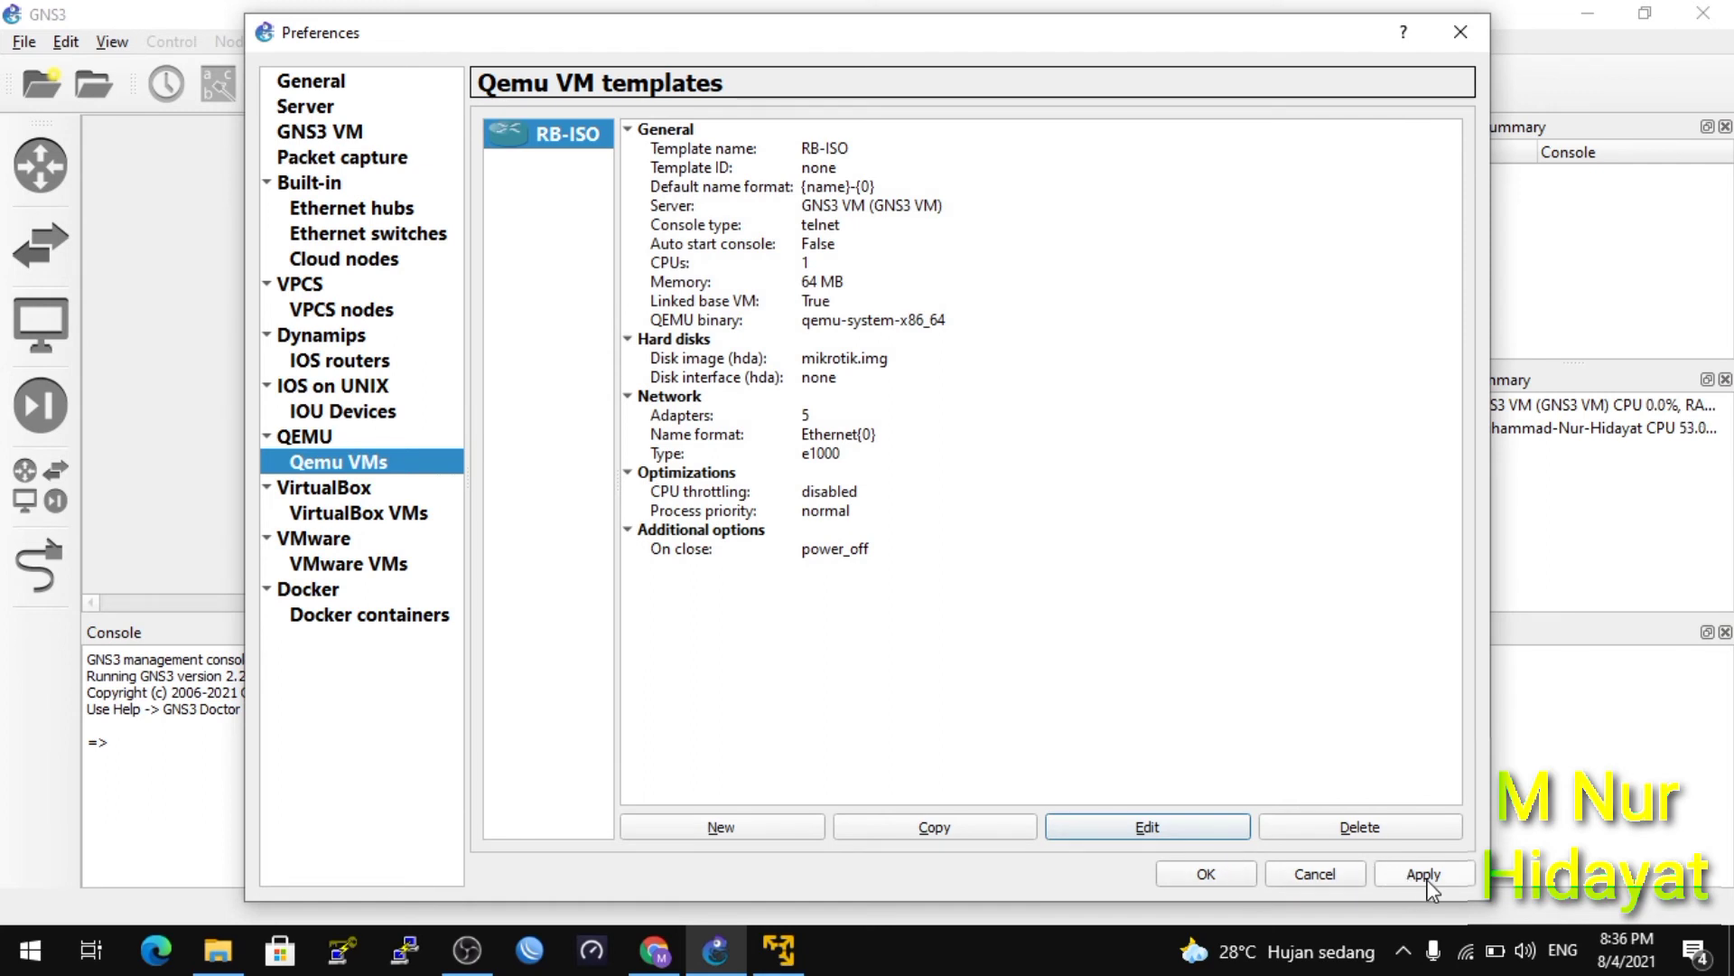
Apply the RB-ISO template changes and close Preferences.
{"action": "left_click", "coordinate": [1424, 875]}
{"action": "left_click", "coordinate": [1208, 875]}
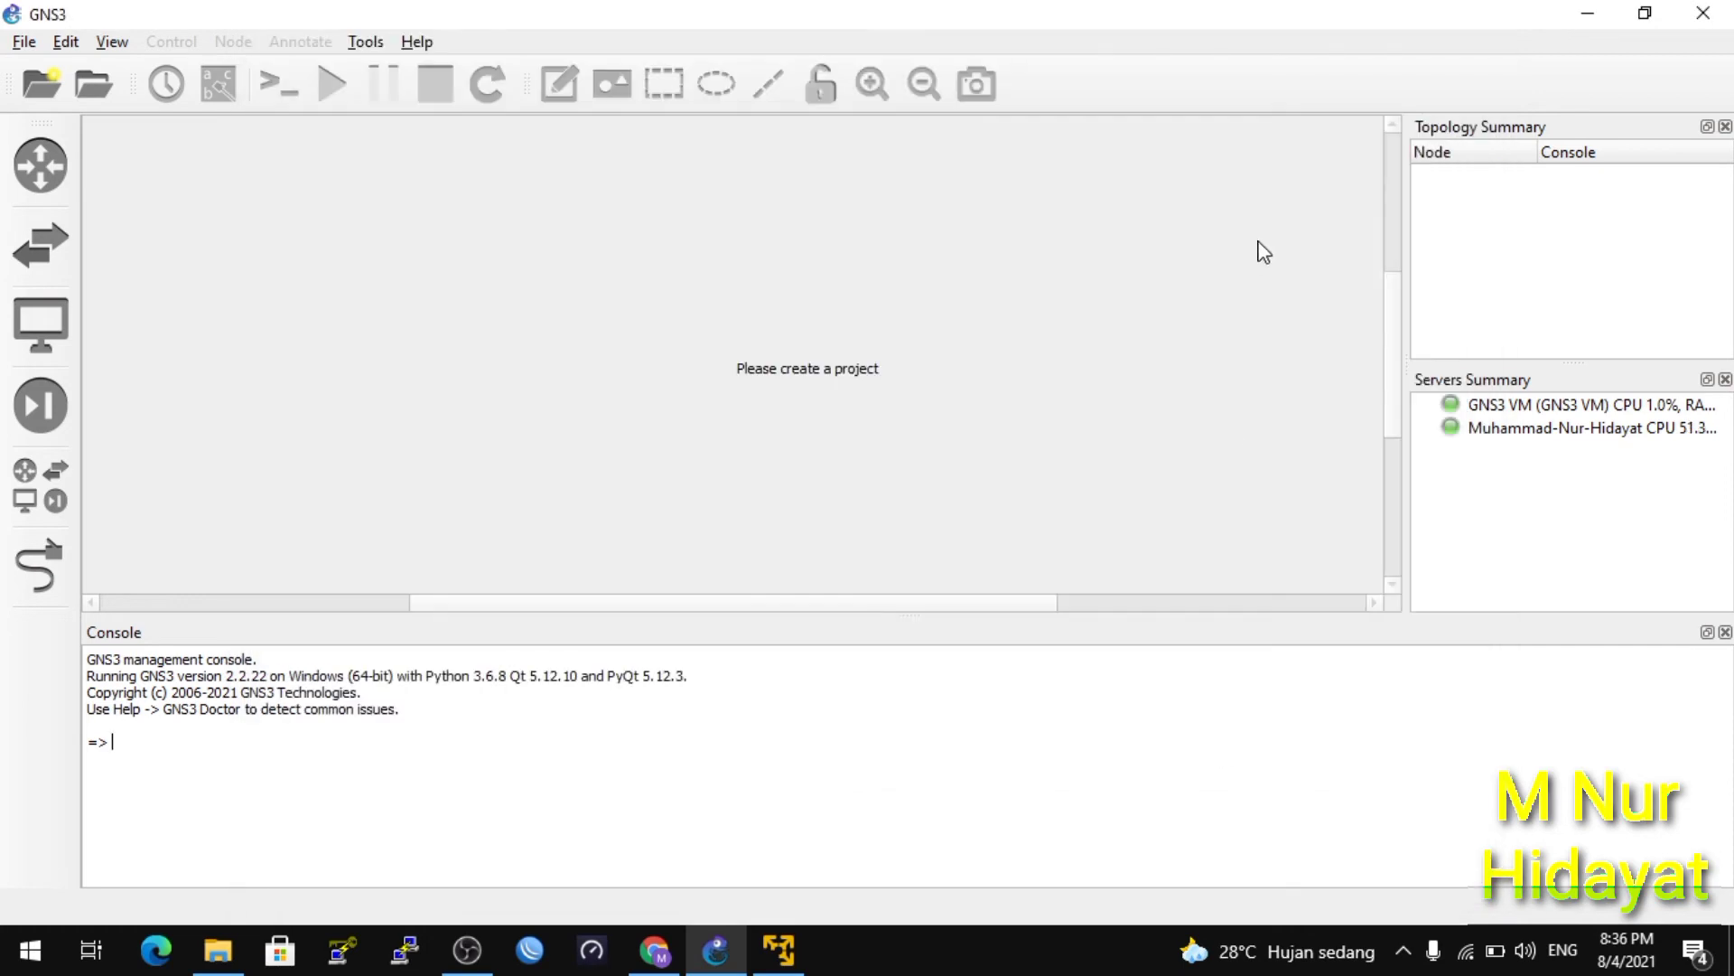
{"action": "left_click", "coordinate": [24, 46]}
Browse the security, end-device and all-device lists, confirming RB-ISO appears among them.
{"action": "left_click", "coordinate": [25, 499]}
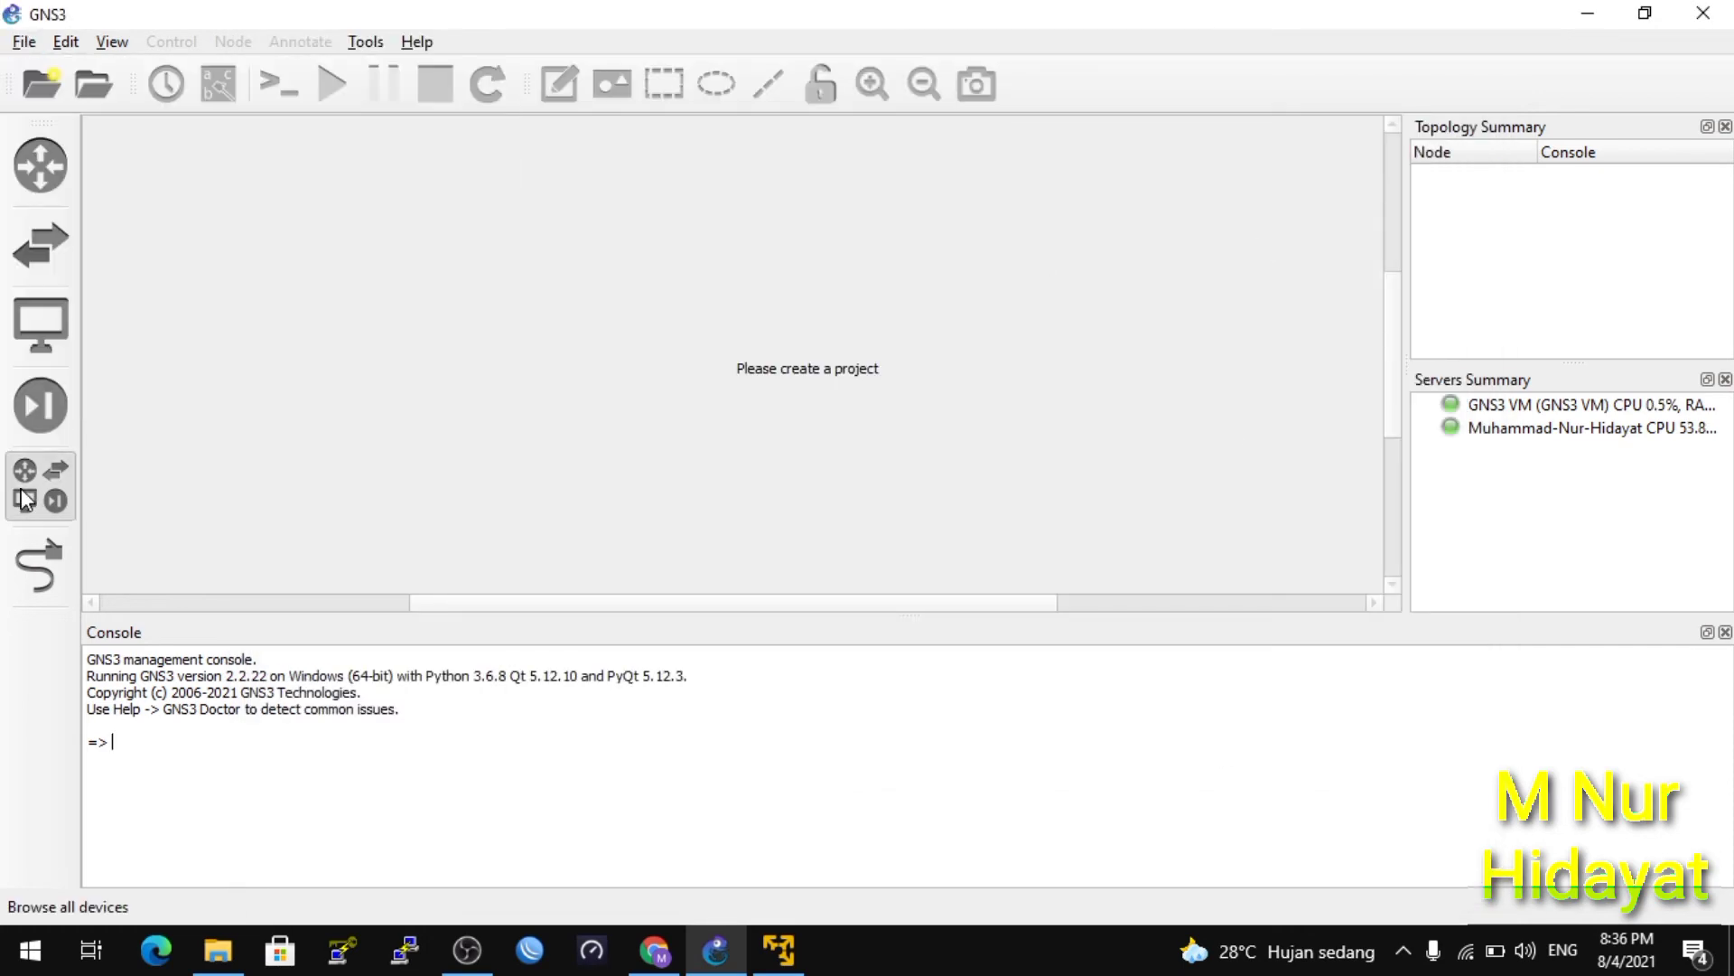
{"action": "left_click", "coordinate": [26, 500]}
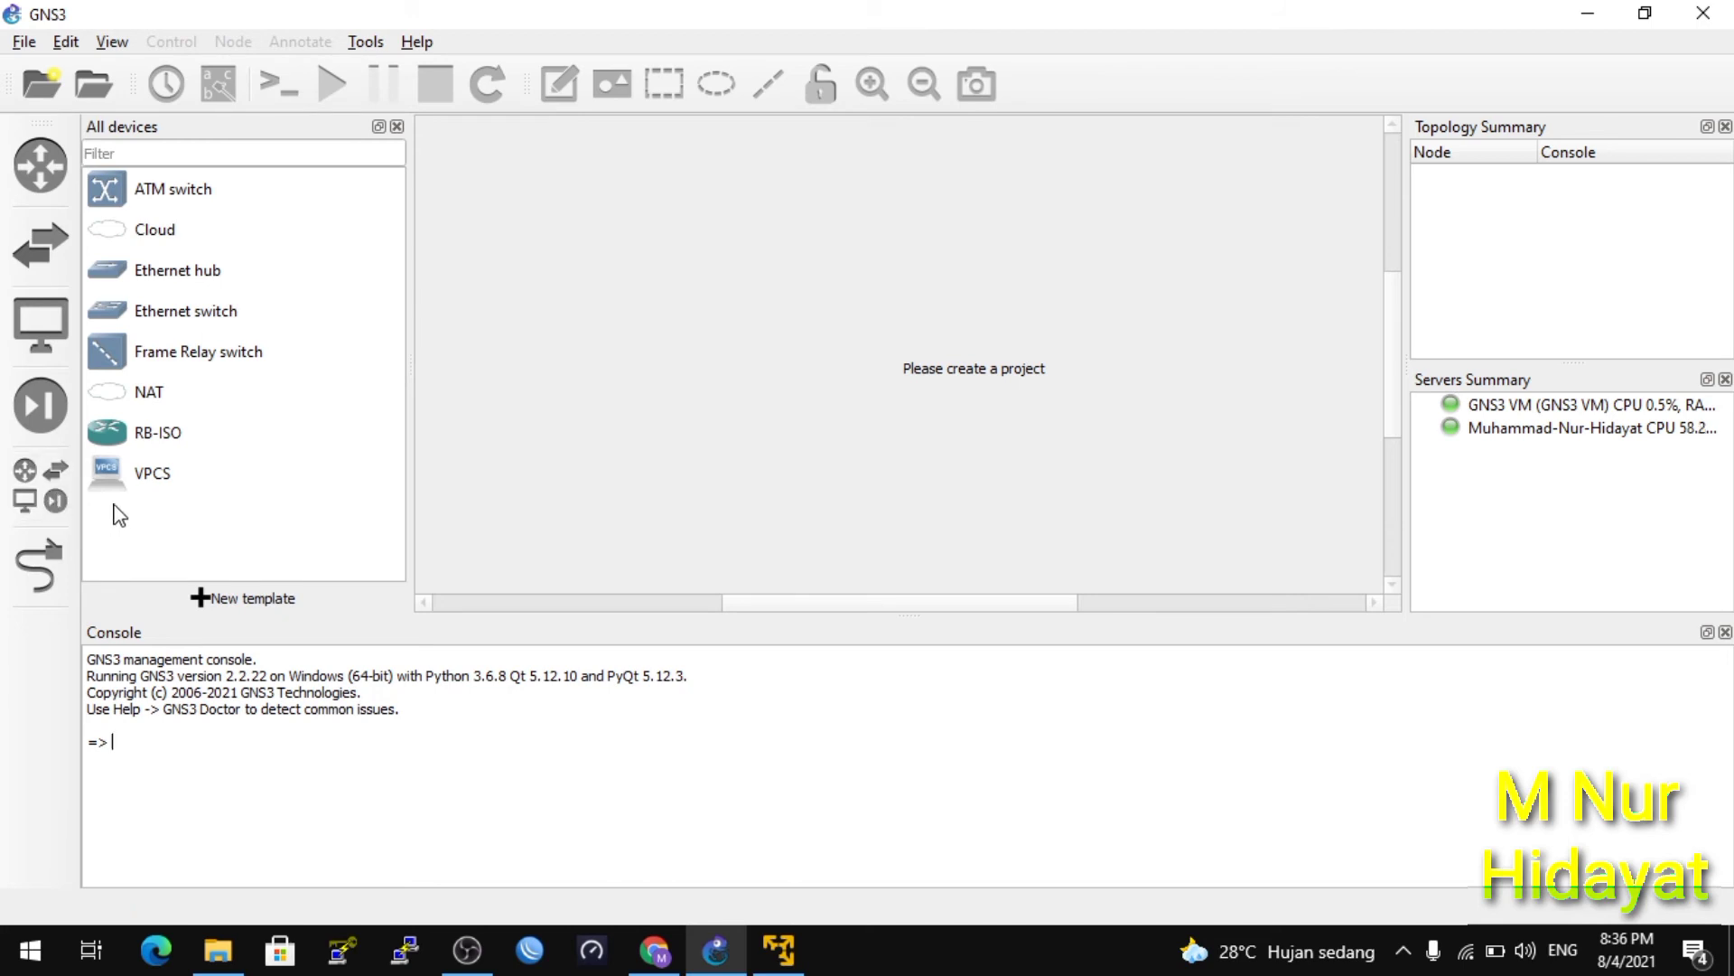
{"action": "left_click", "coordinate": [41, 403]}
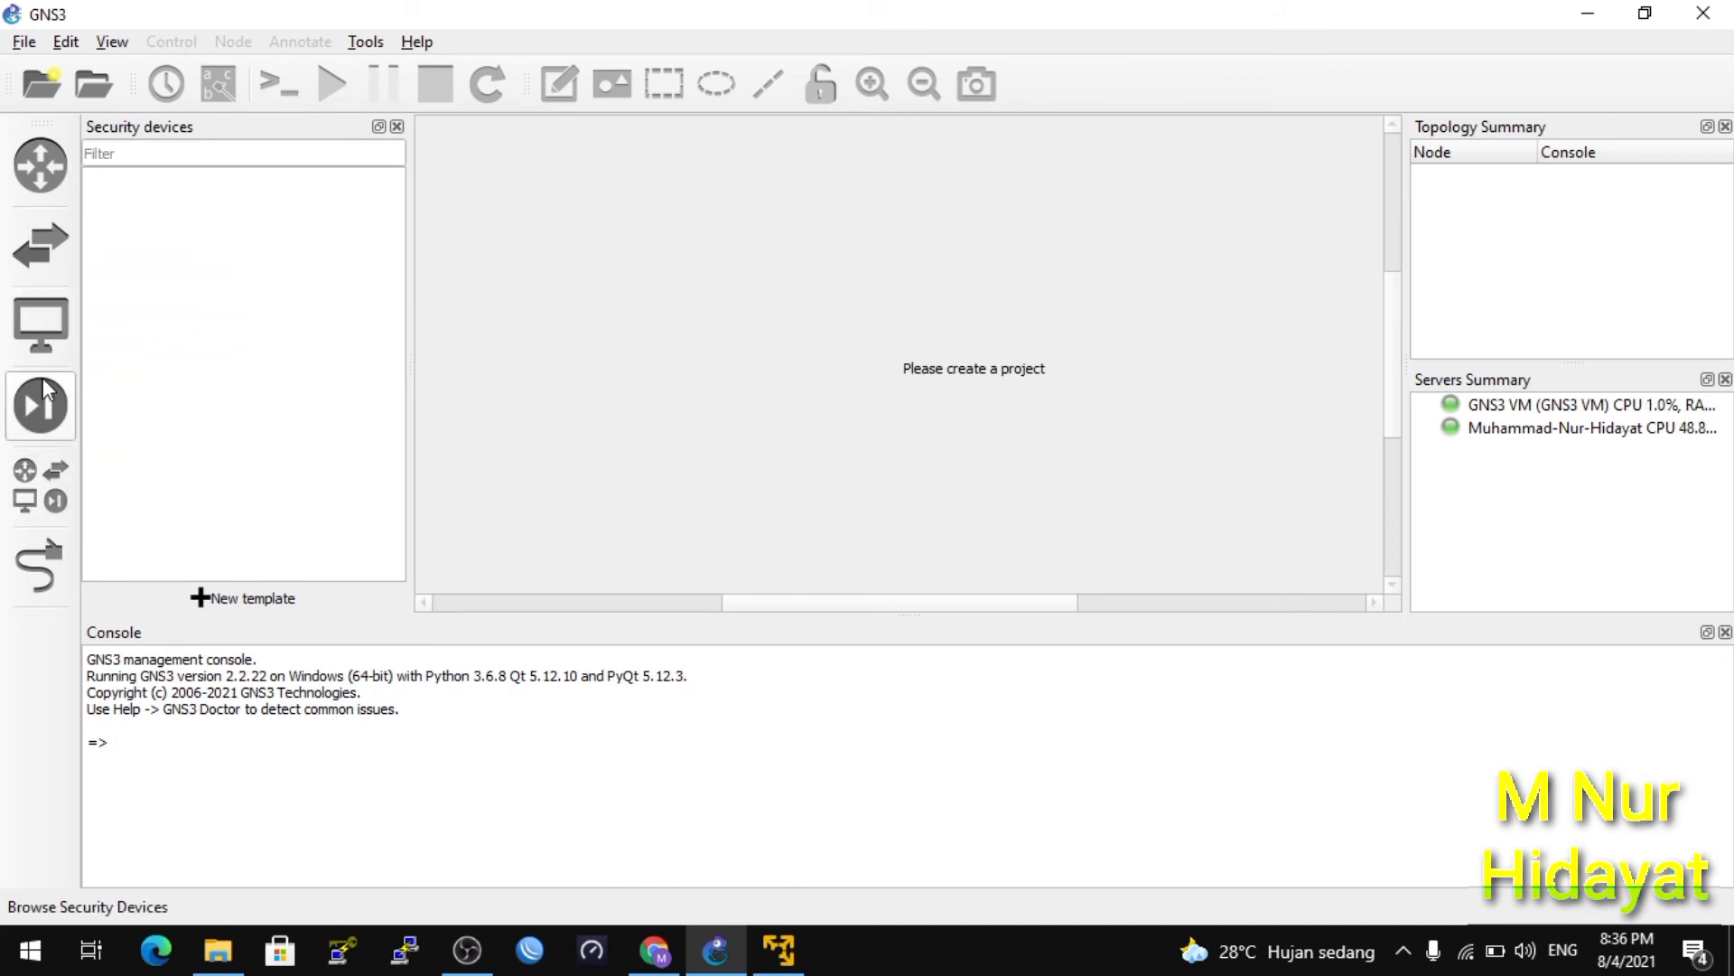
{"action": "left_click", "coordinate": [43, 343]}
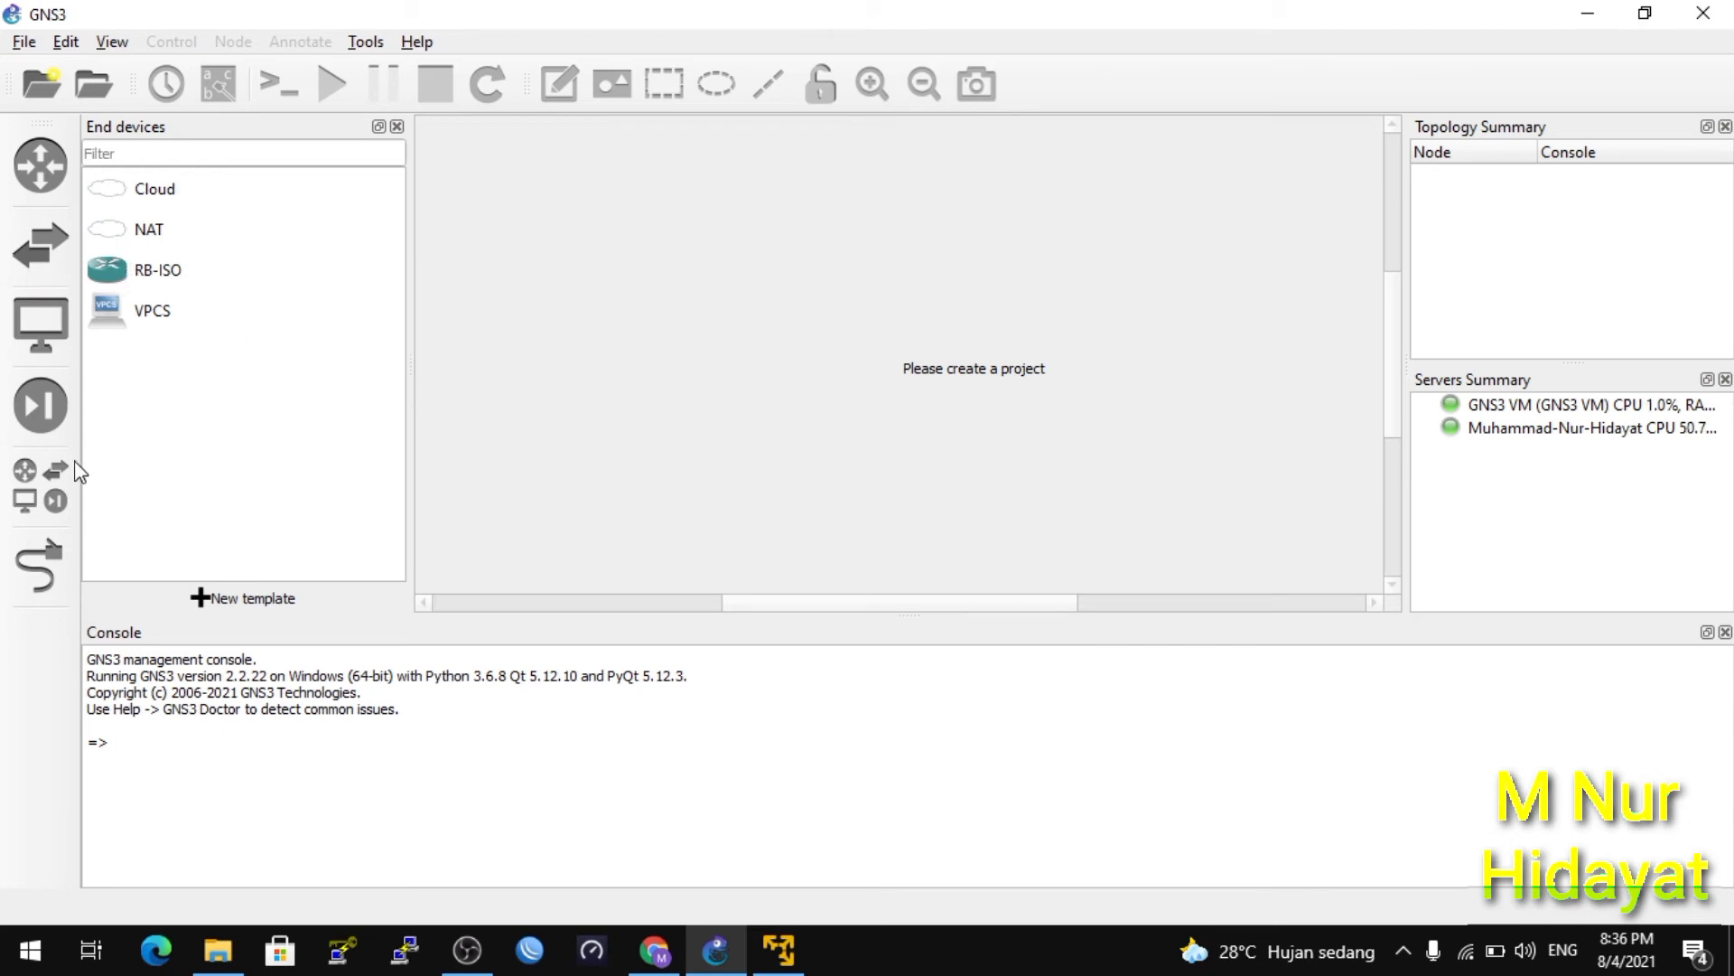
{"action": "left_click", "coordinate": [48, 471]}
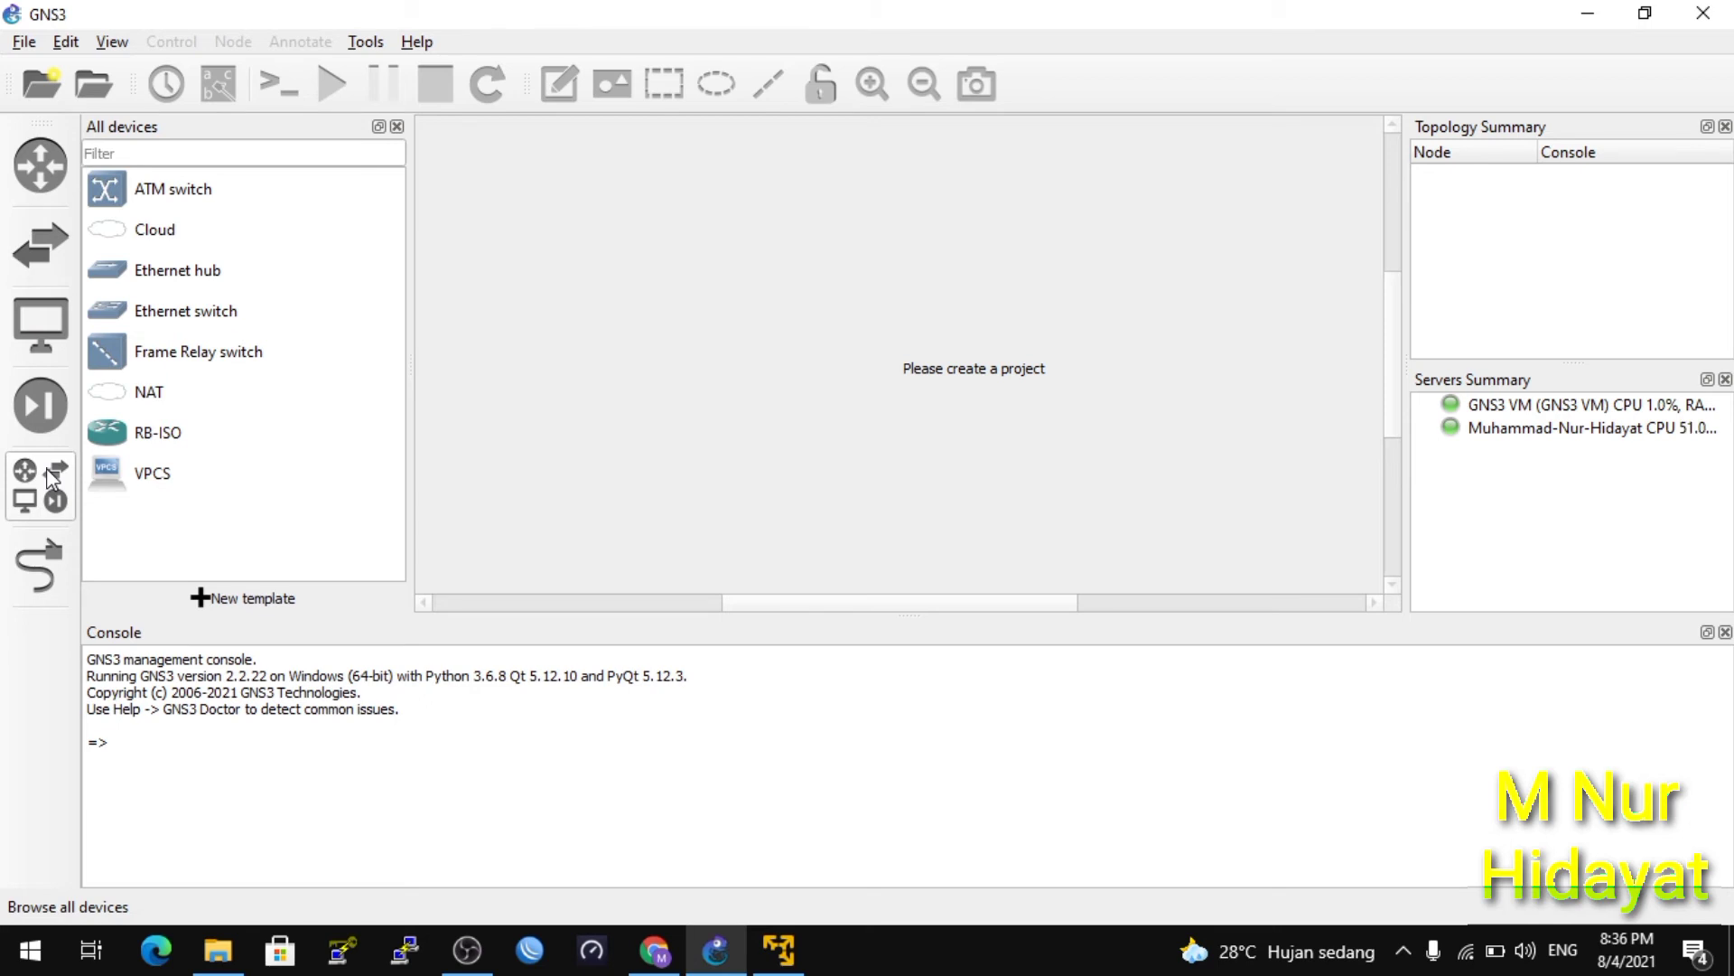
{"action": "left_click", "coordinate": [25, 43]}
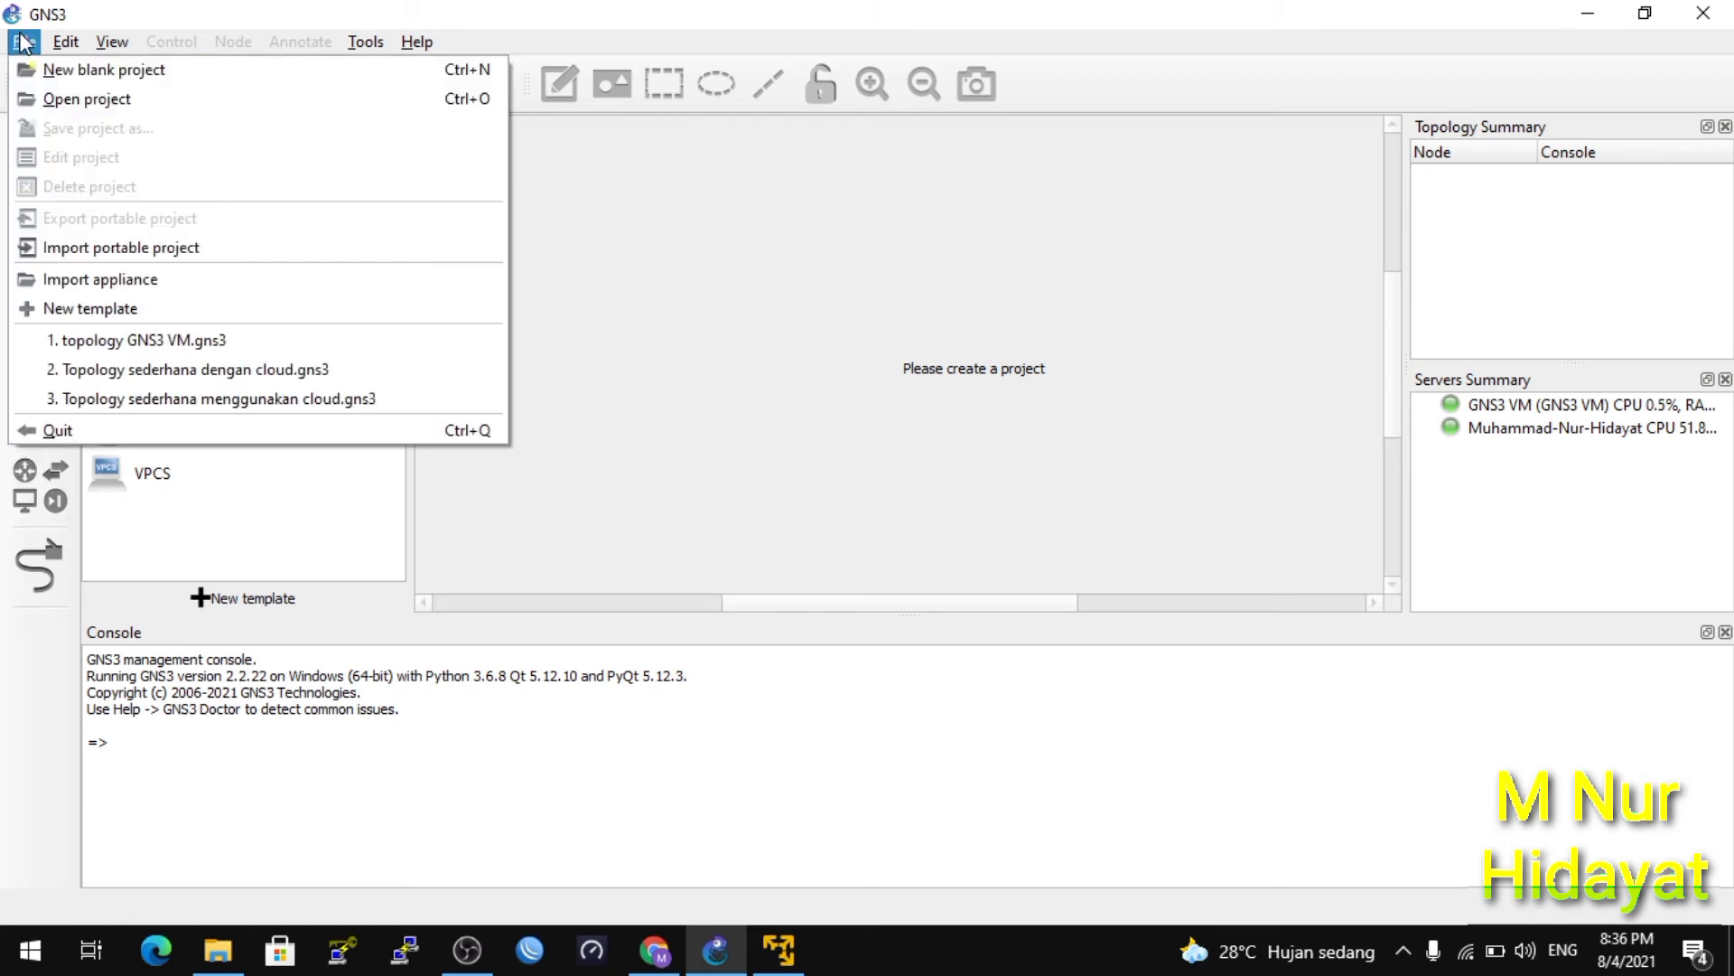
Create a new blank project named 'Topology sederhana dengan router', fixing the mistyped ending.
{"action": "left_click", "coordinate": [56, 71]}
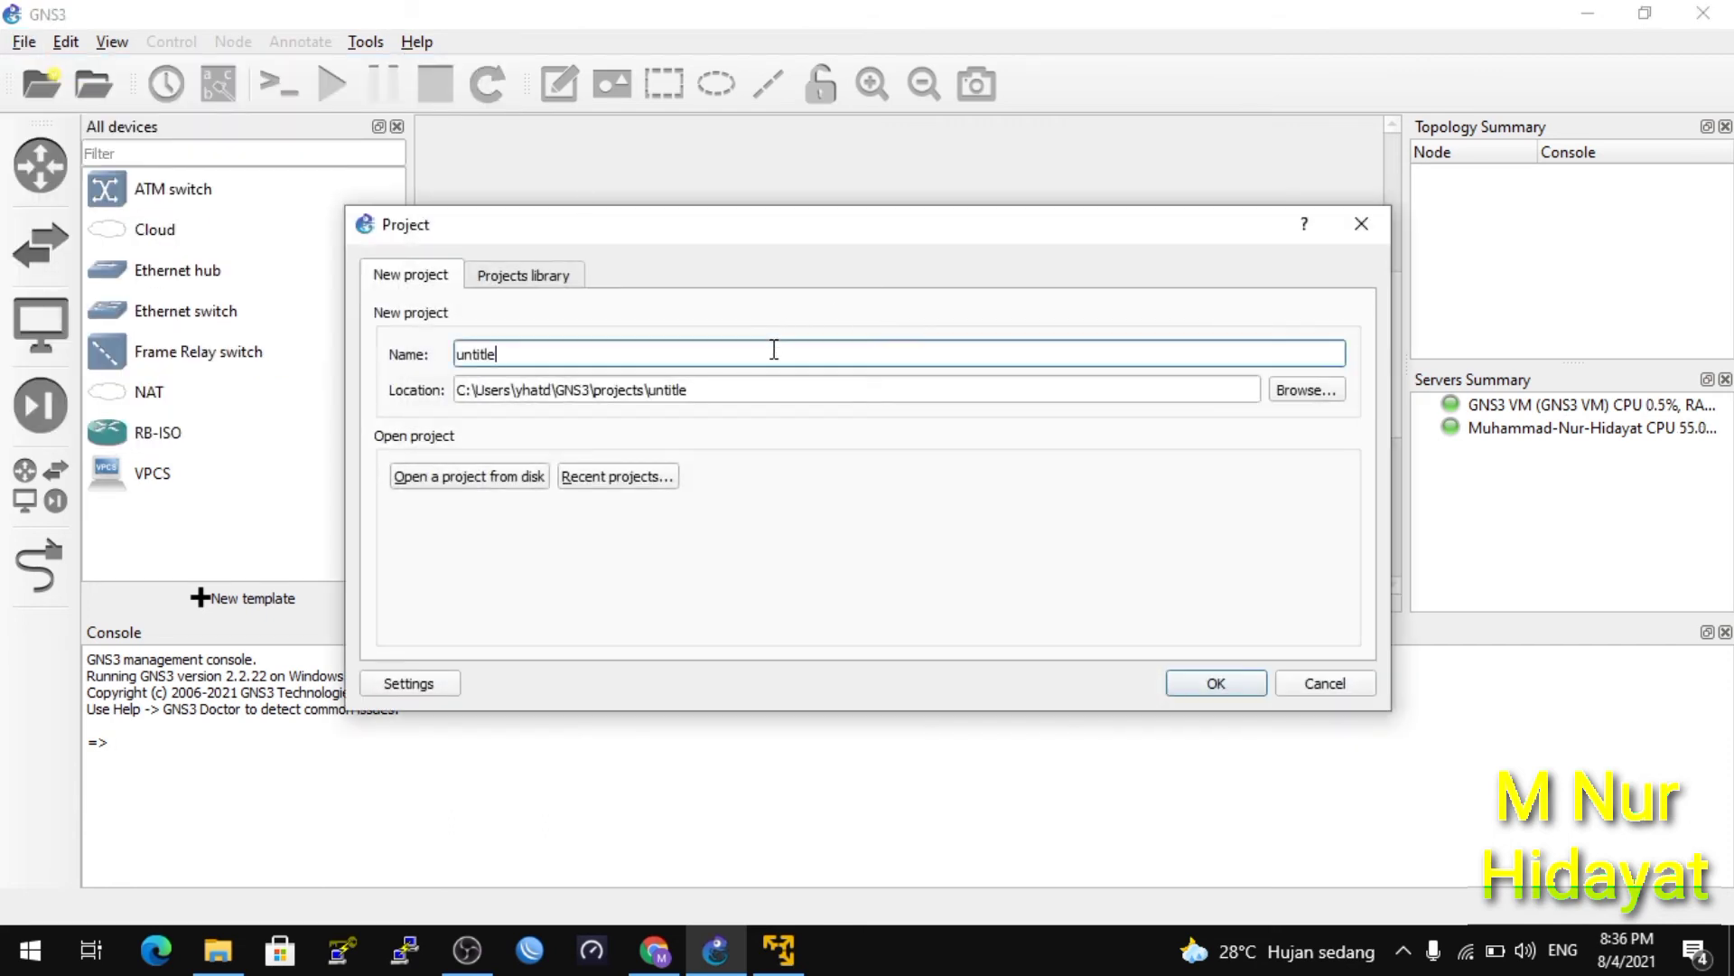
{"action": "key", "text": "BackSpace"}
{"action": "key", "text": "BackSpace"}
{"action": "key", "text": "BackSpace"}
{"action": "key", "text": "BackSpace"}
{"action": "key", "text": "BackSpace"}
{"action": "key", "text": "BackSpace"}
{"action": "key", "text": "BackSpace"}
{"action": "type", "text": "Topology sed"}
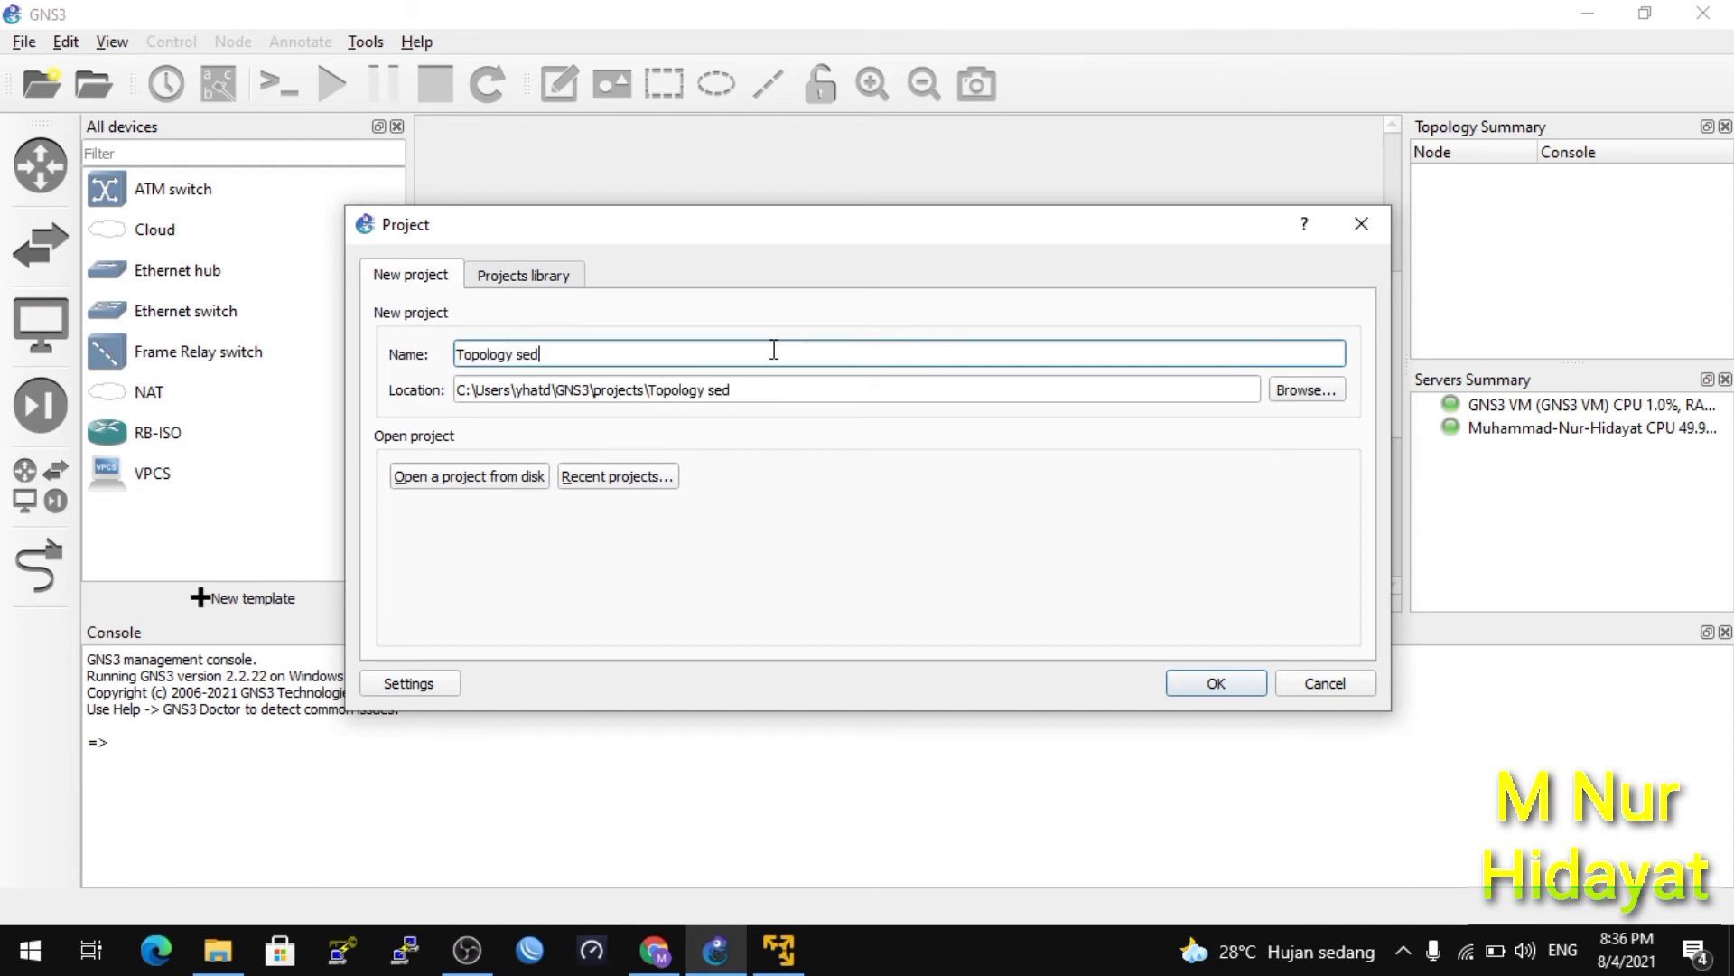
{"action": "type", "text": "erhana dengan rput"}
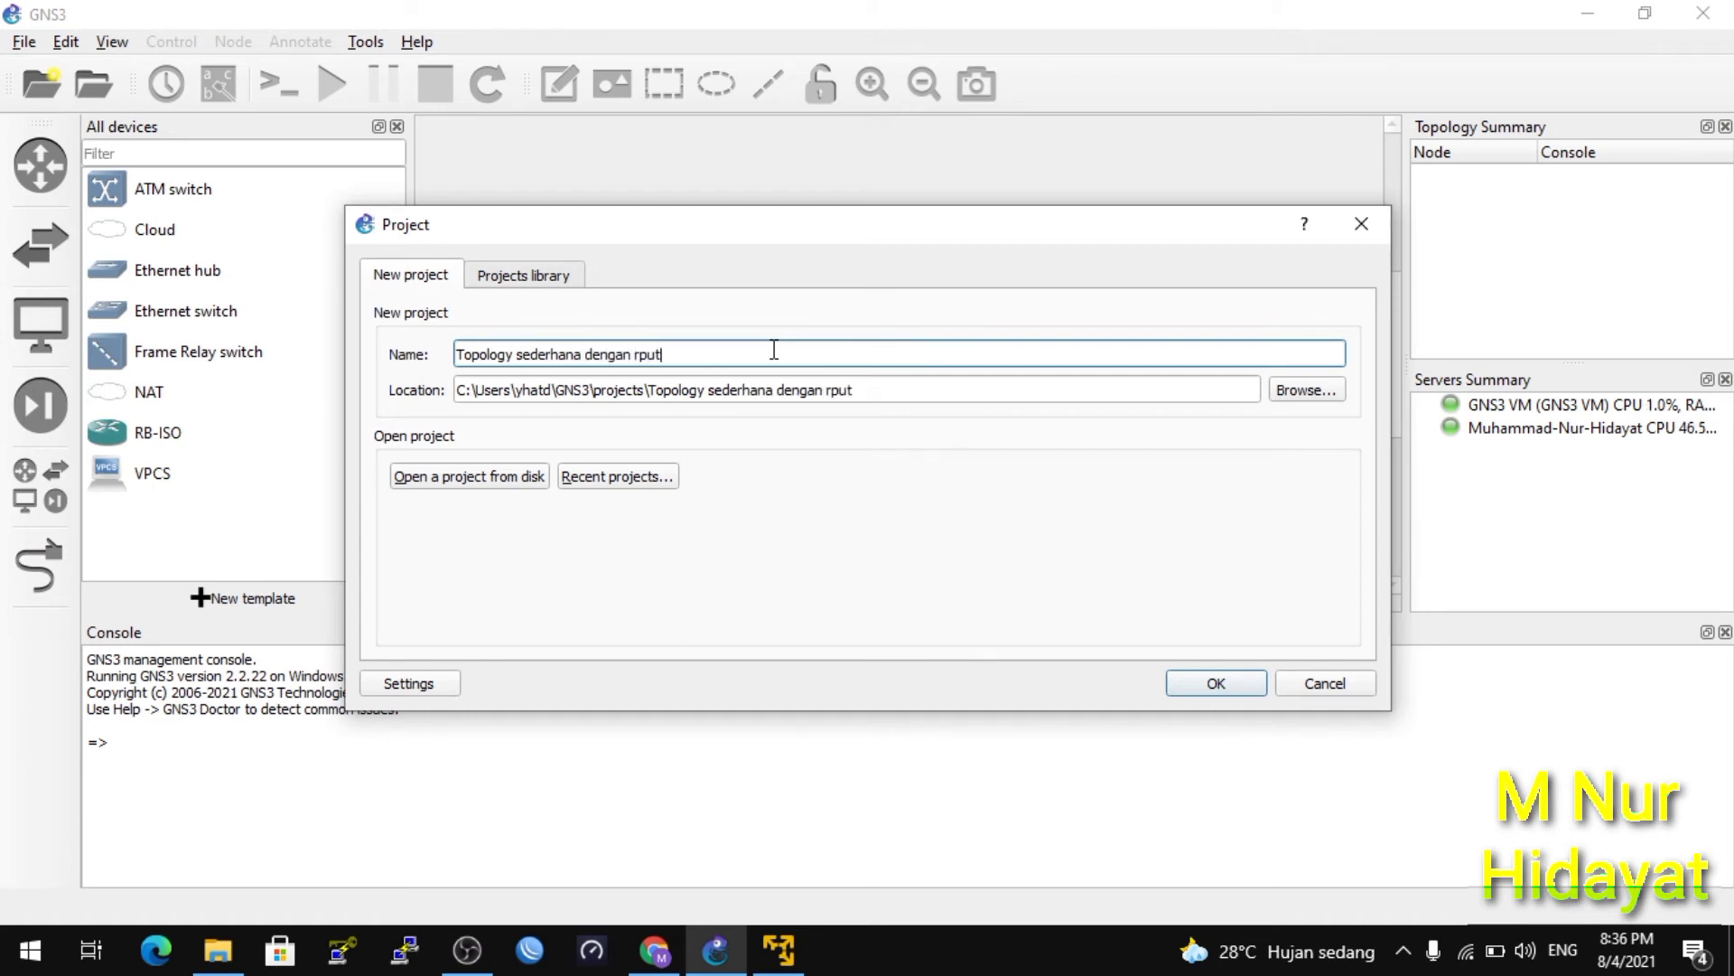
{"action": "key", "text": "BackSpace"}
{"action": "key", "text": "BackSpace"}
{"action": "key", "text": "BackSpace"}
{"action": "left_click", "coordinate": [1210, 688]}
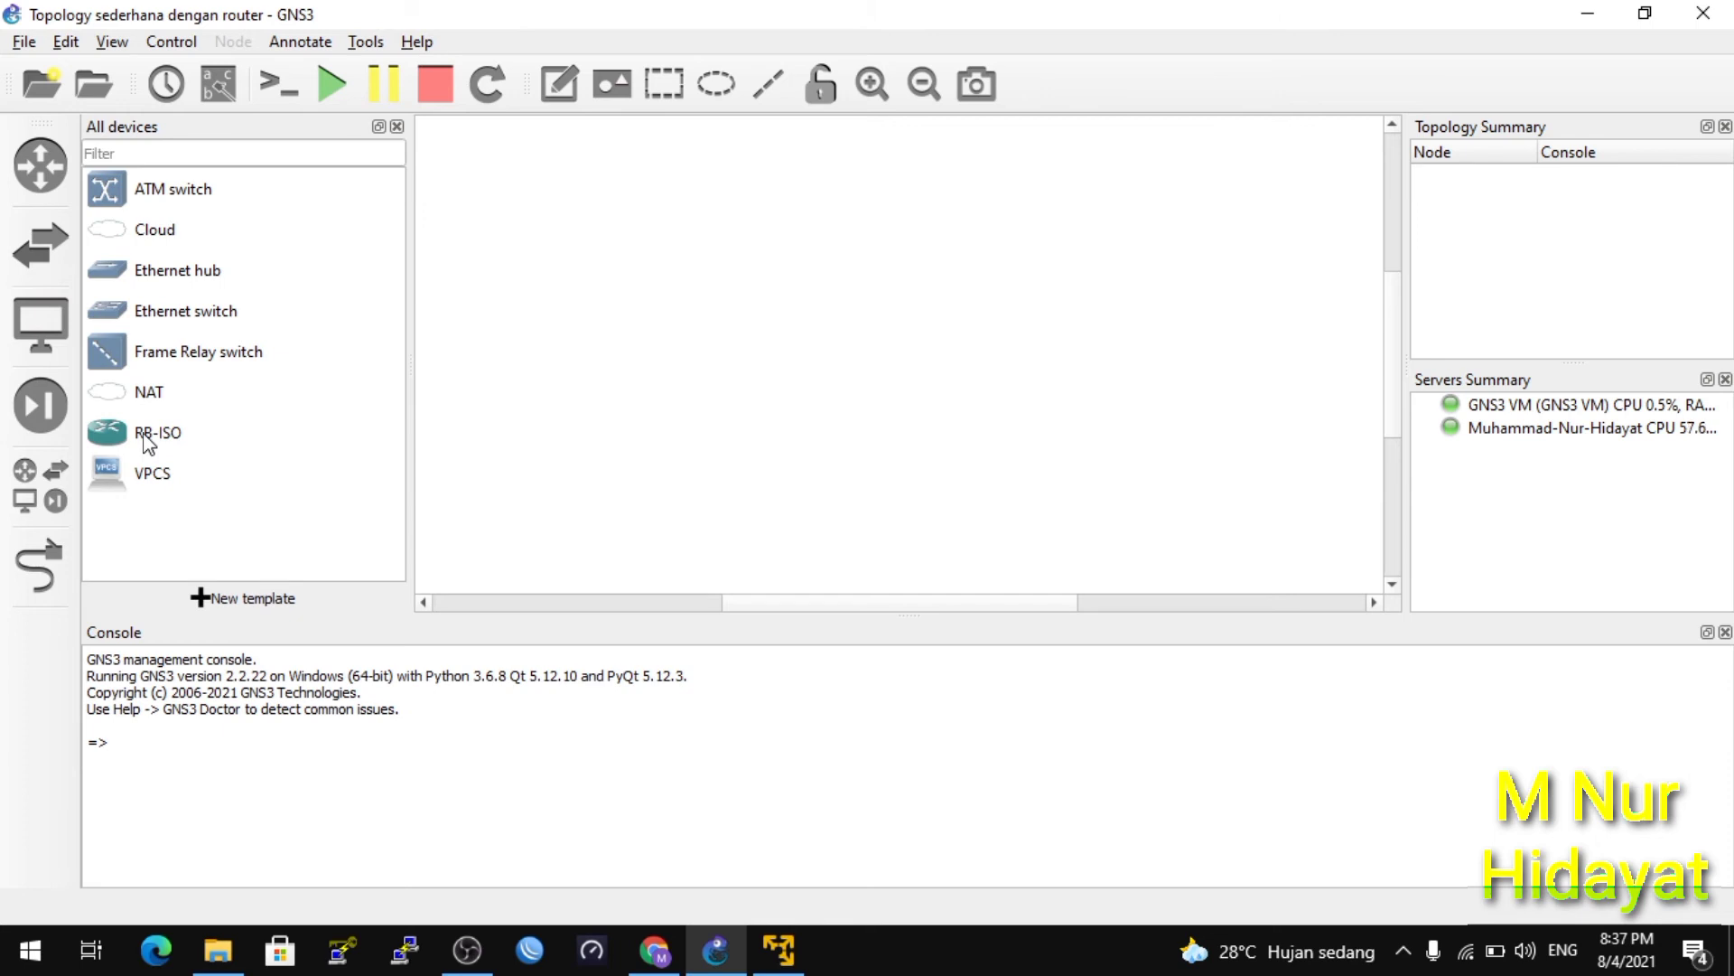
Add an RB-ISO router, NAT cloud and VPCS on the GNS3 VM server, with NAT1 up-left.
{"action": "left_click_drag", "start_coordinate": [147, 437], "coordinate": [759, 291]}
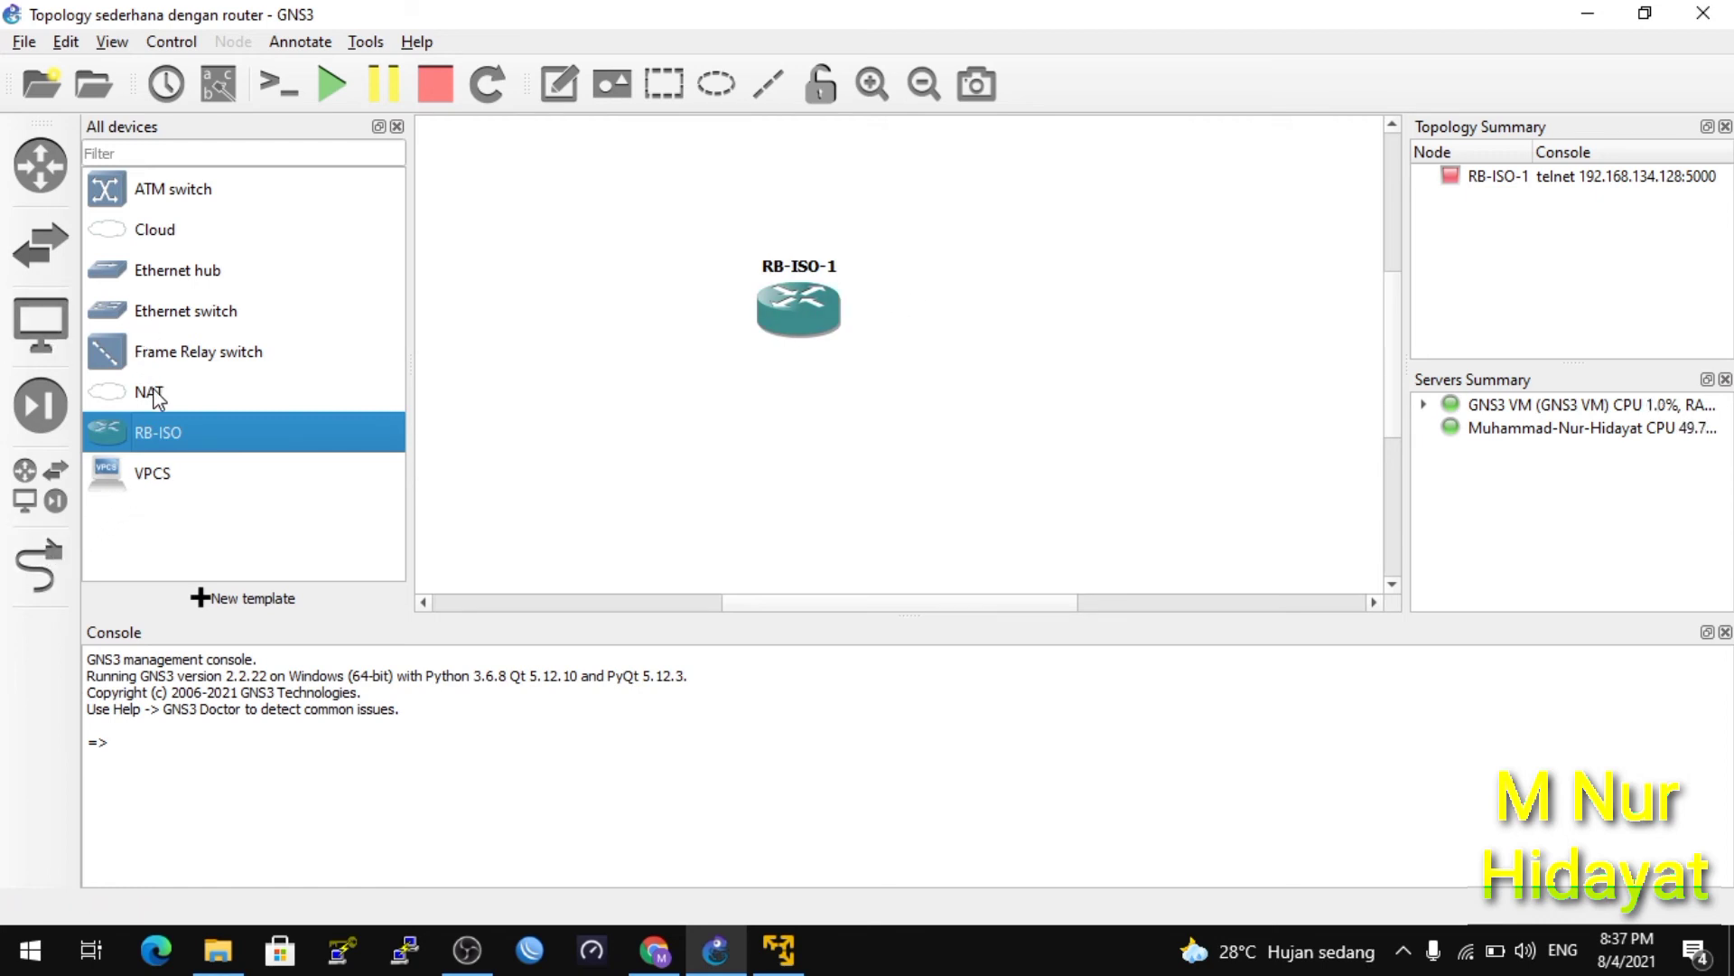
{"action": "left_click_drag", "start_coordinate": [159, 398], "coordinate": [621, 218]}
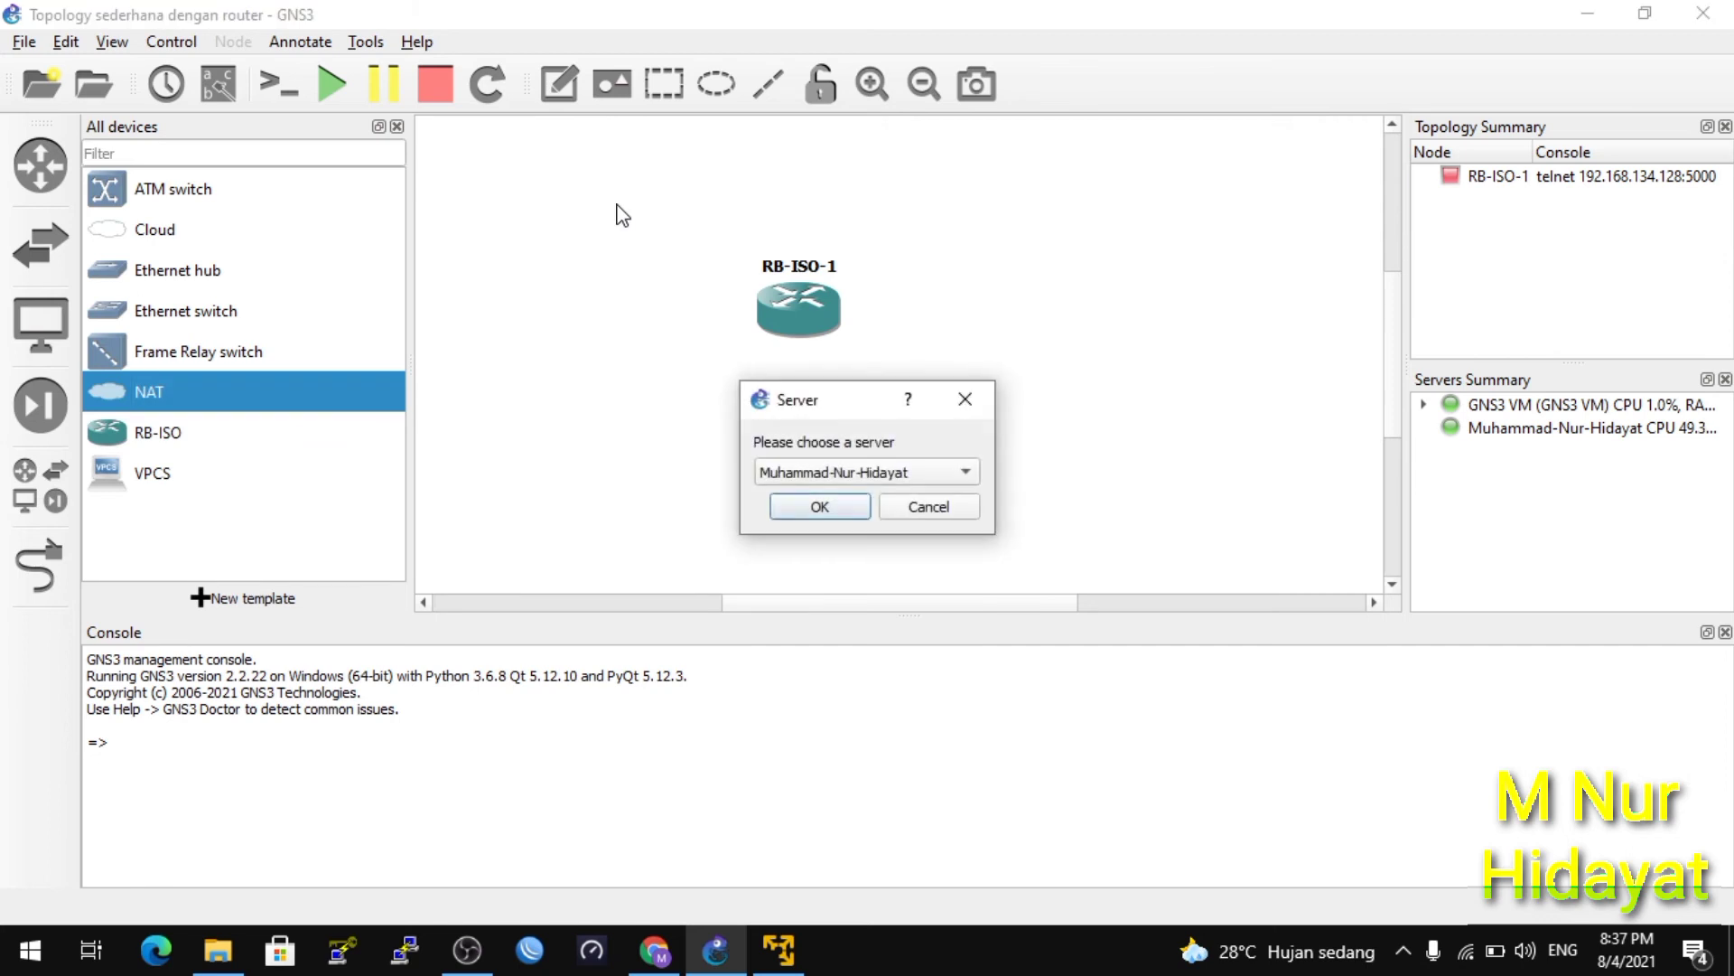
{"action": "left_click", "coordinate": [819, 507]}
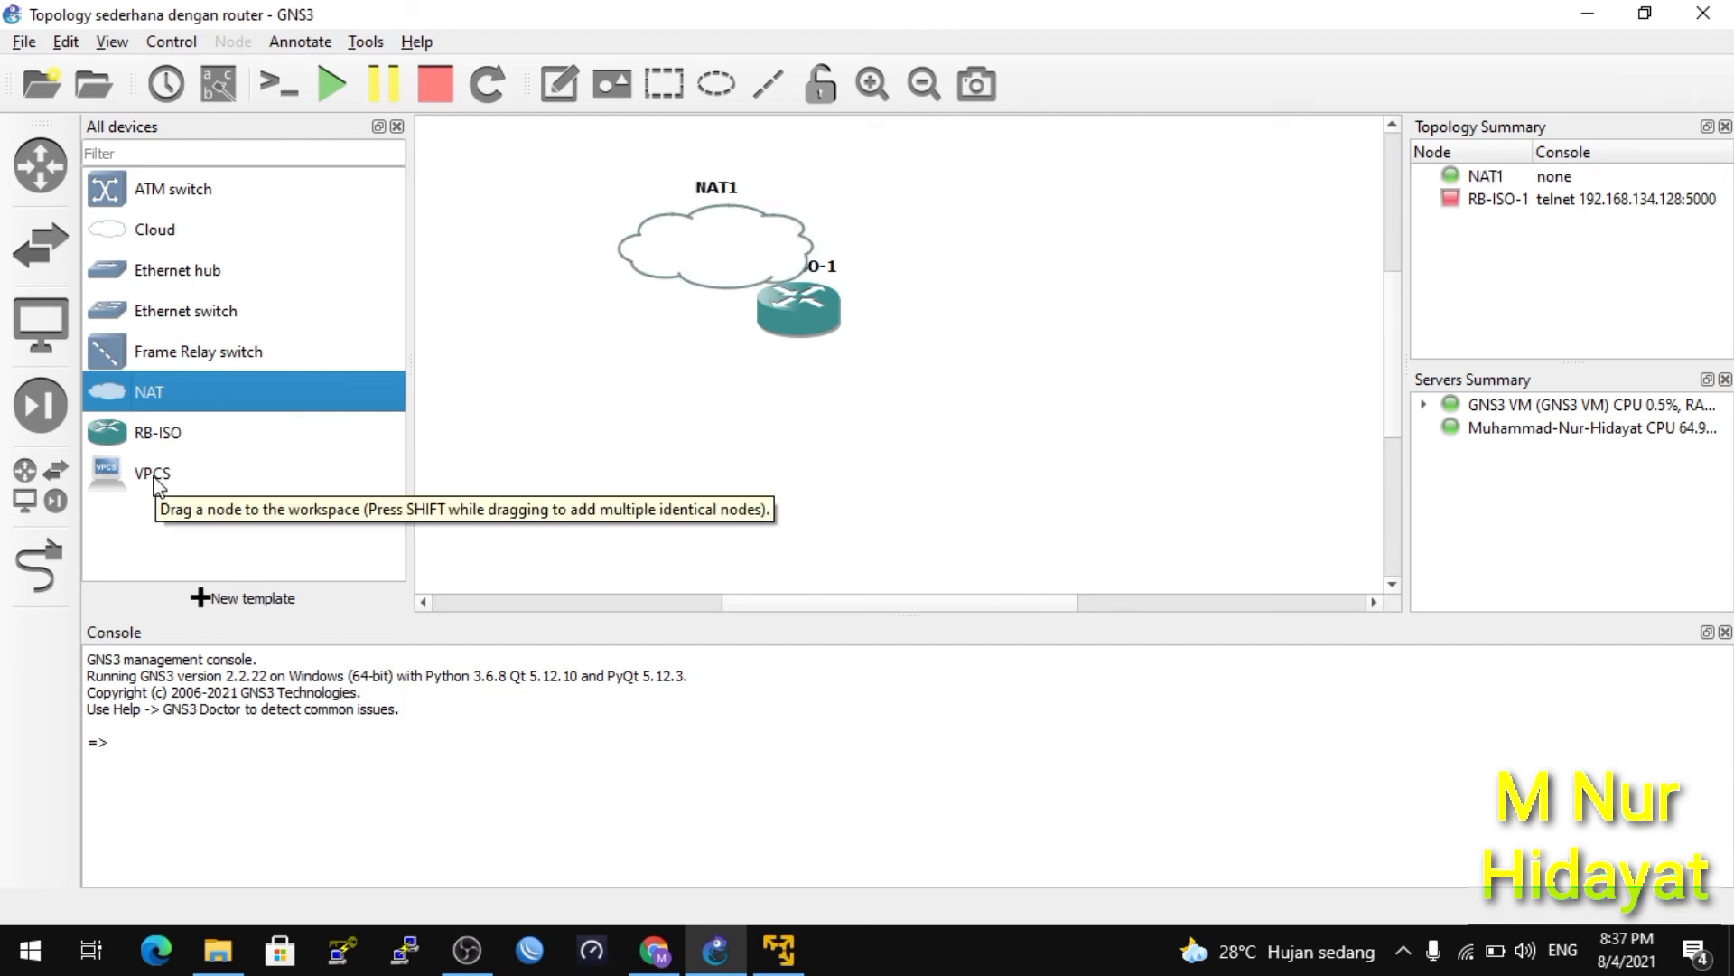
{"action": "left_click_drag", "start_coordinate": [159, 483], "coordinate": [749, 504]}
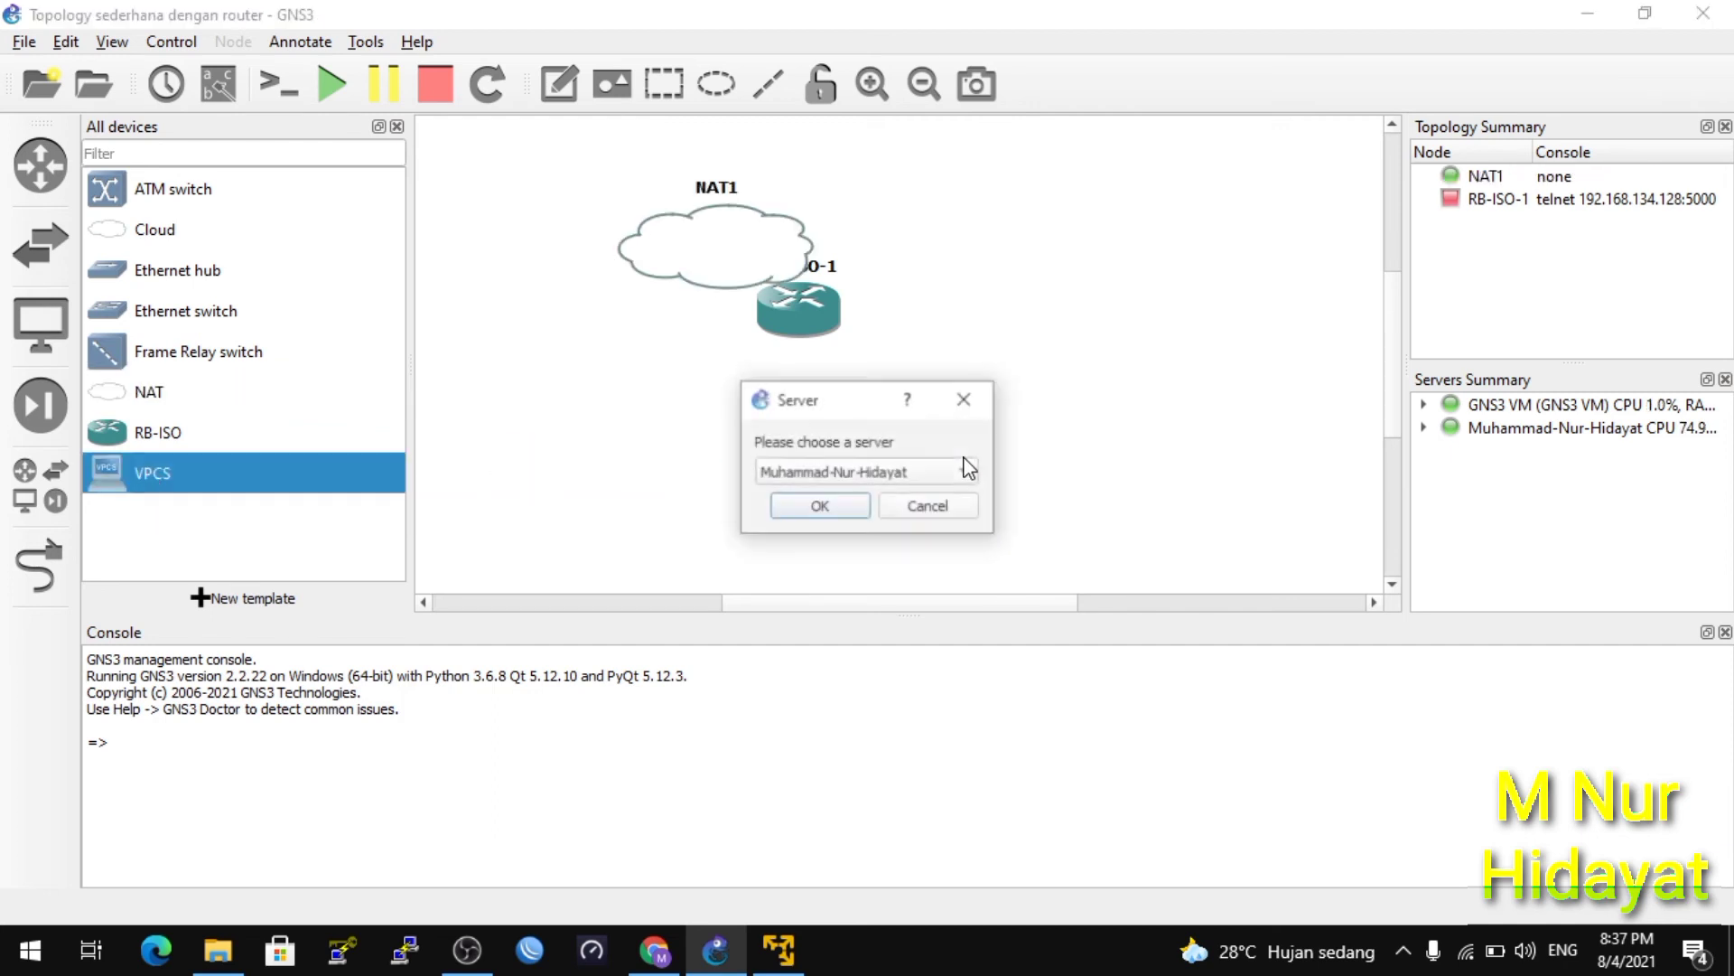
{"action": "left_click", "coordinate": [929, 472]}
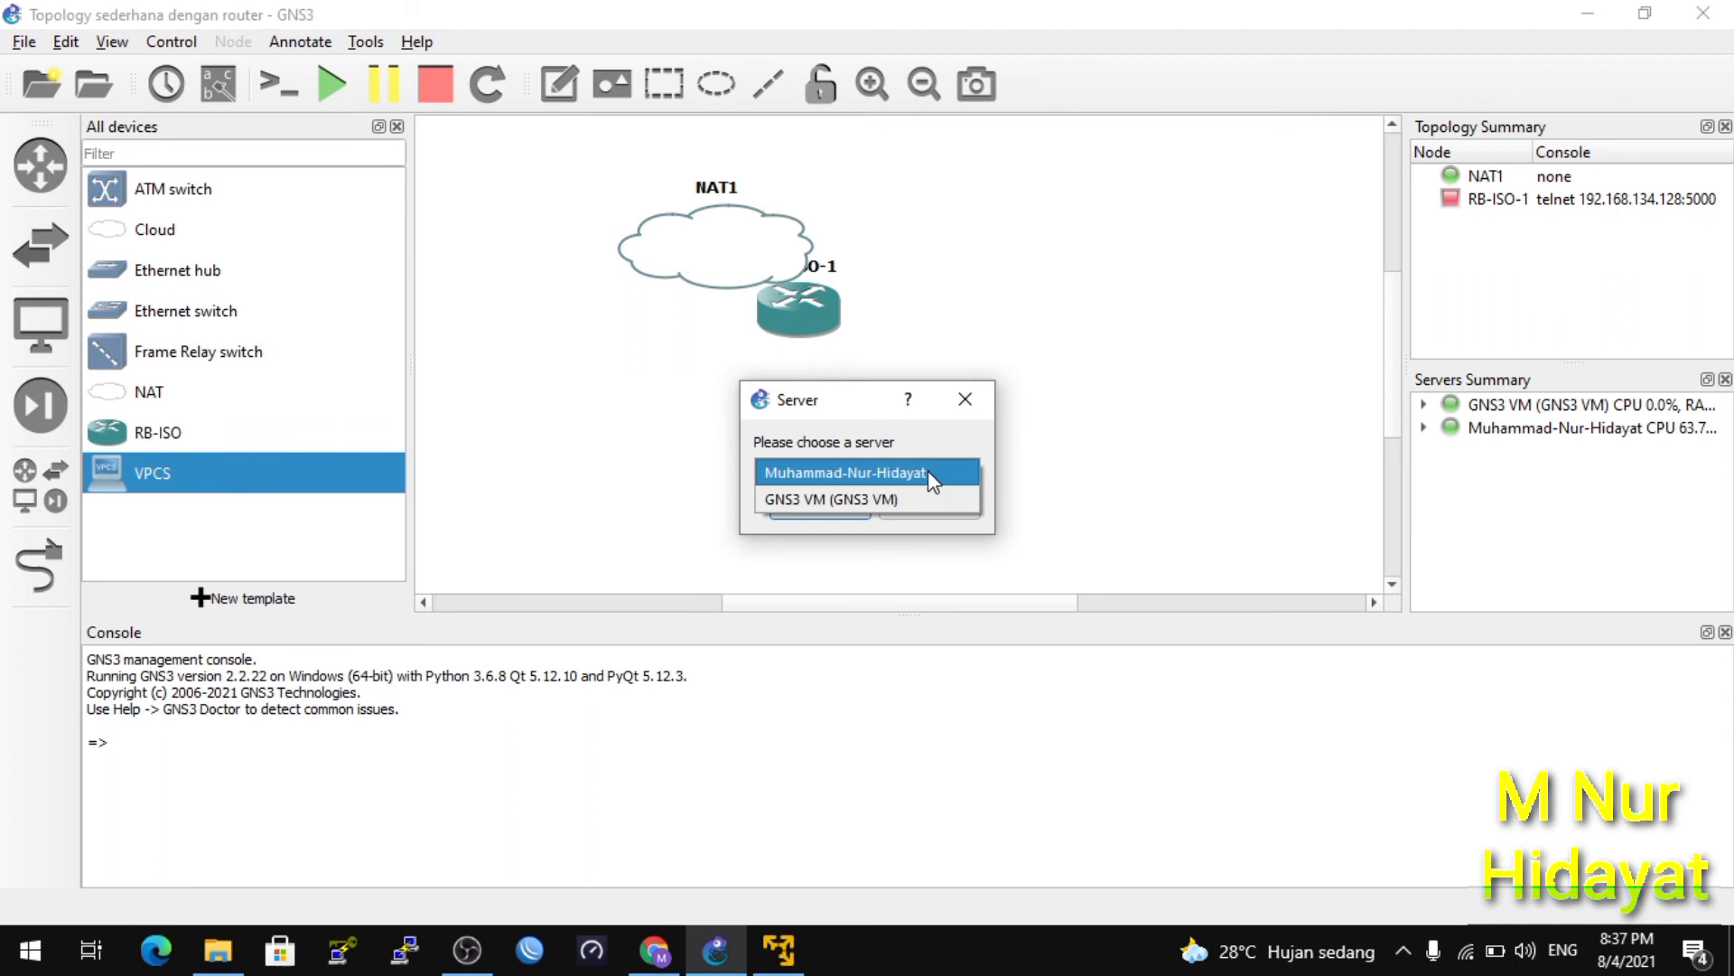
{"action": "left_click", "coordinate": [886, 498]}
{"action": "left_click", "coordinate": [820, 503]}
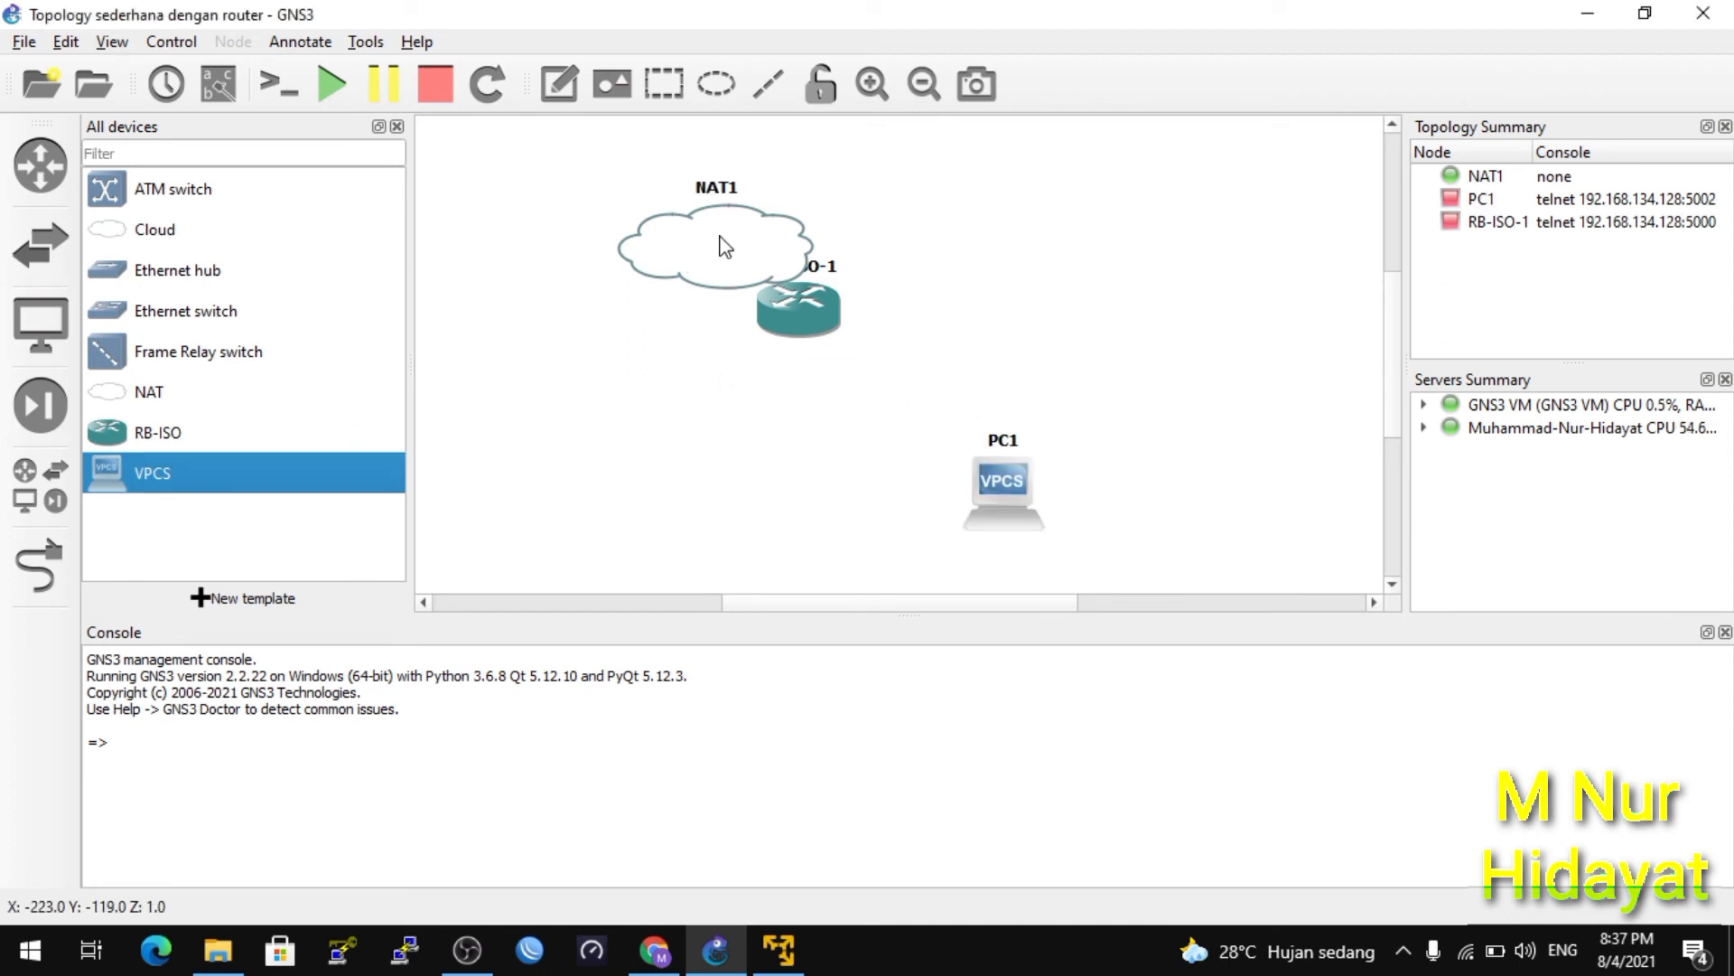
{"action": "left_click_drag", "start_coordinate": [725, 246], "coordinate": [605, 207]}
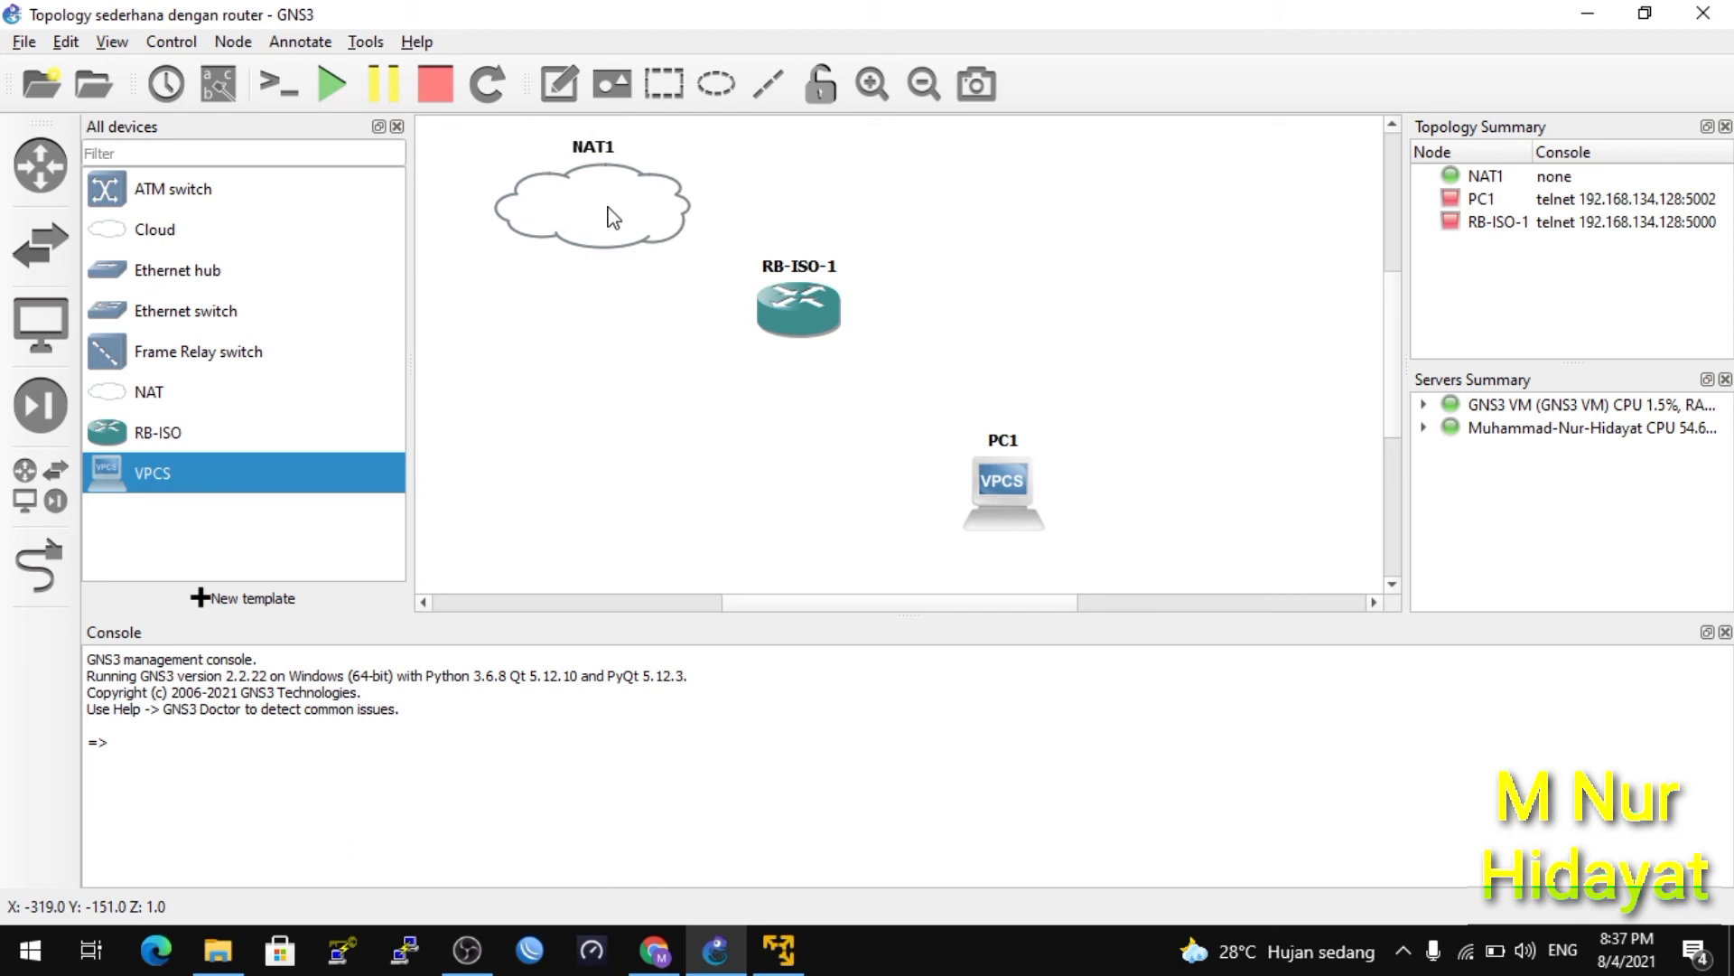
Cable NAT1 to RB-ISO-1 Ethernet0, then RB-ISO-1 Ethernet1 to PC1 Ethernet0.
{"action": "left_click", "coordinate": [51, 546]}
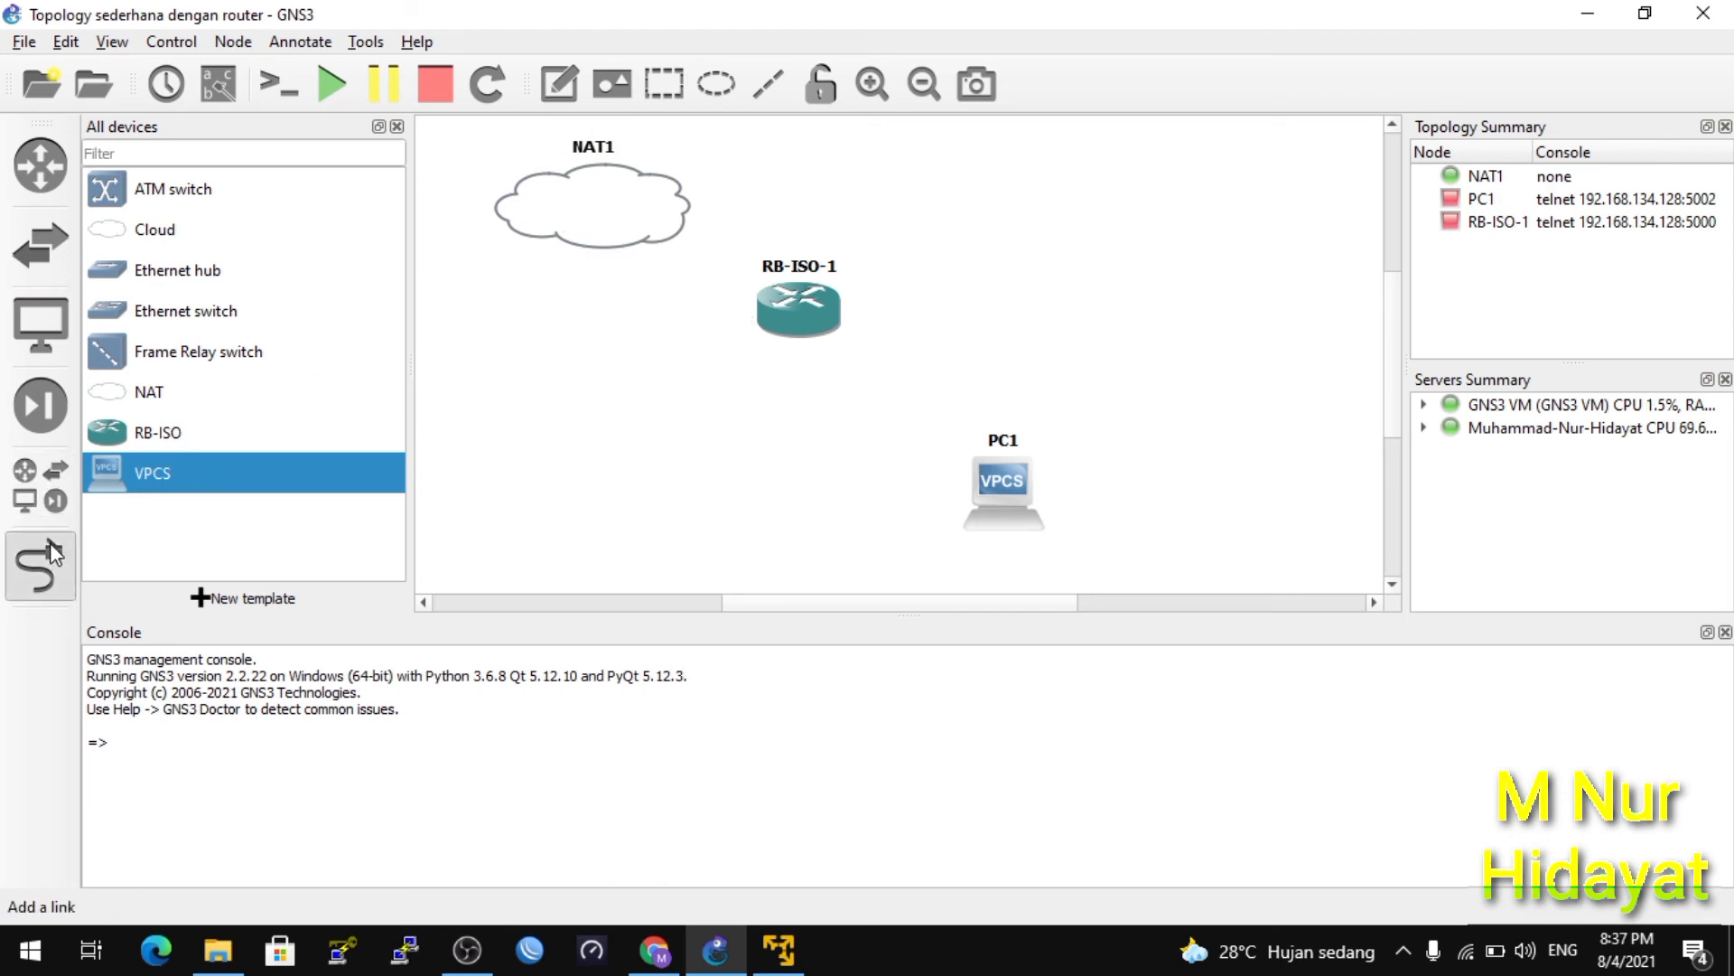
{"action": "left_click", "coordinate": [653, 202]}
{"action": "left_click", "coordinate": [808, 323]}
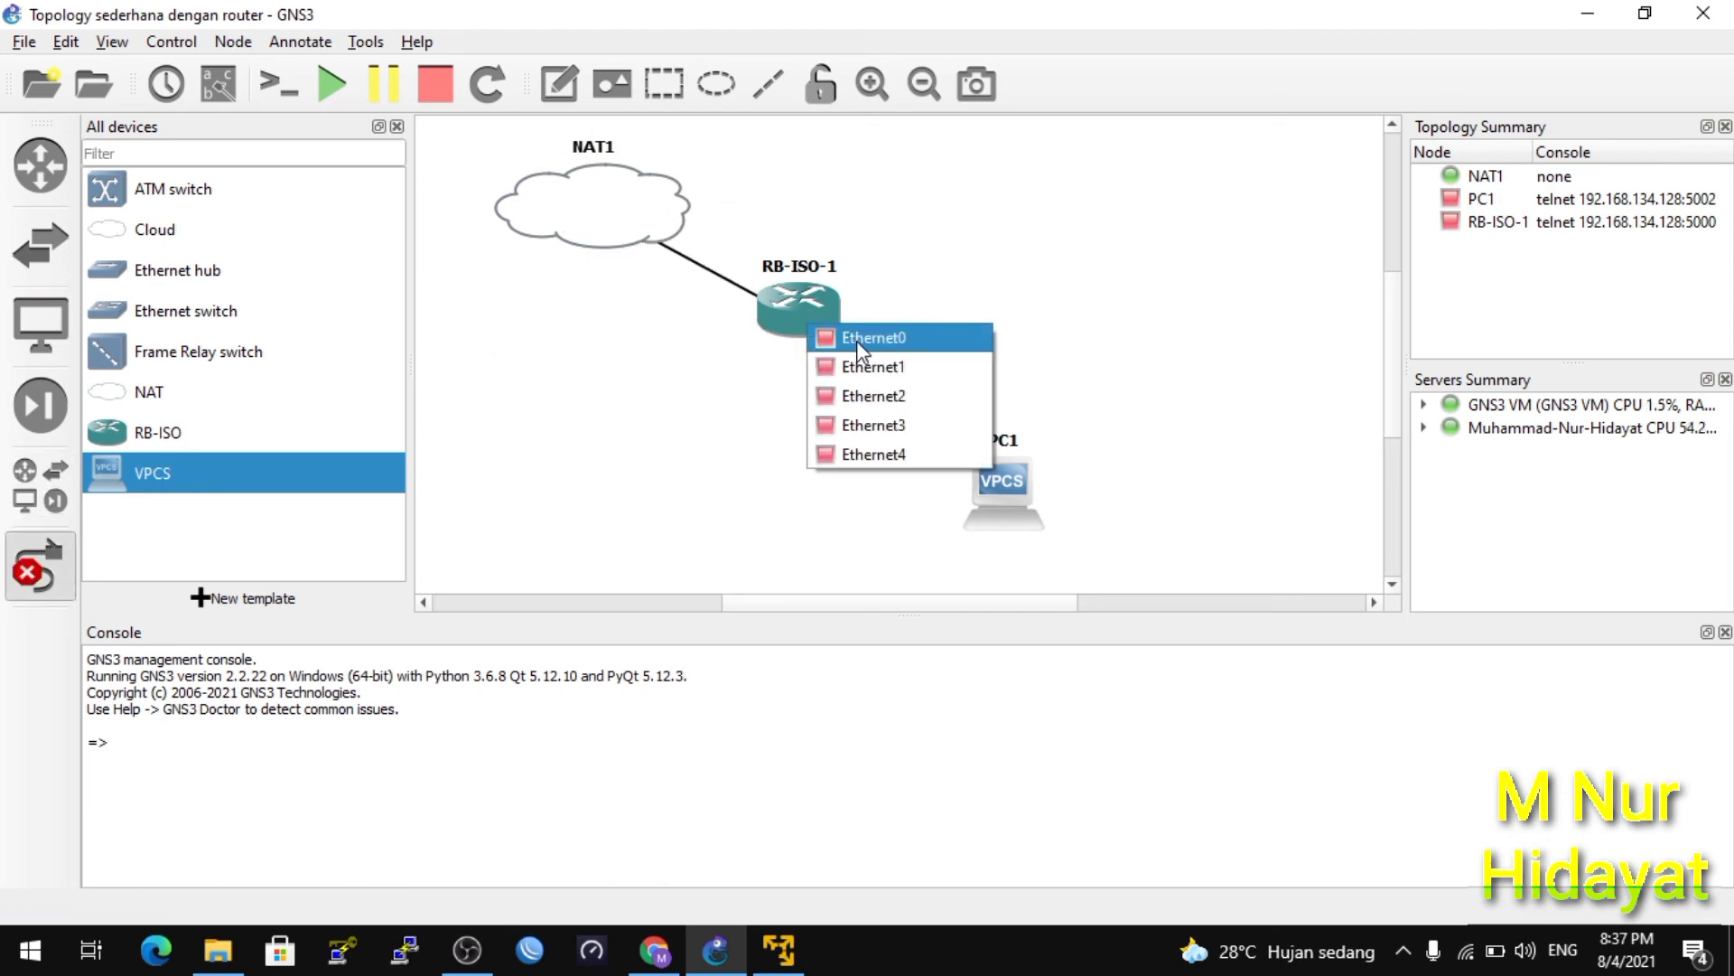
{"action": "left_click", "coordinate": [856, 339]}
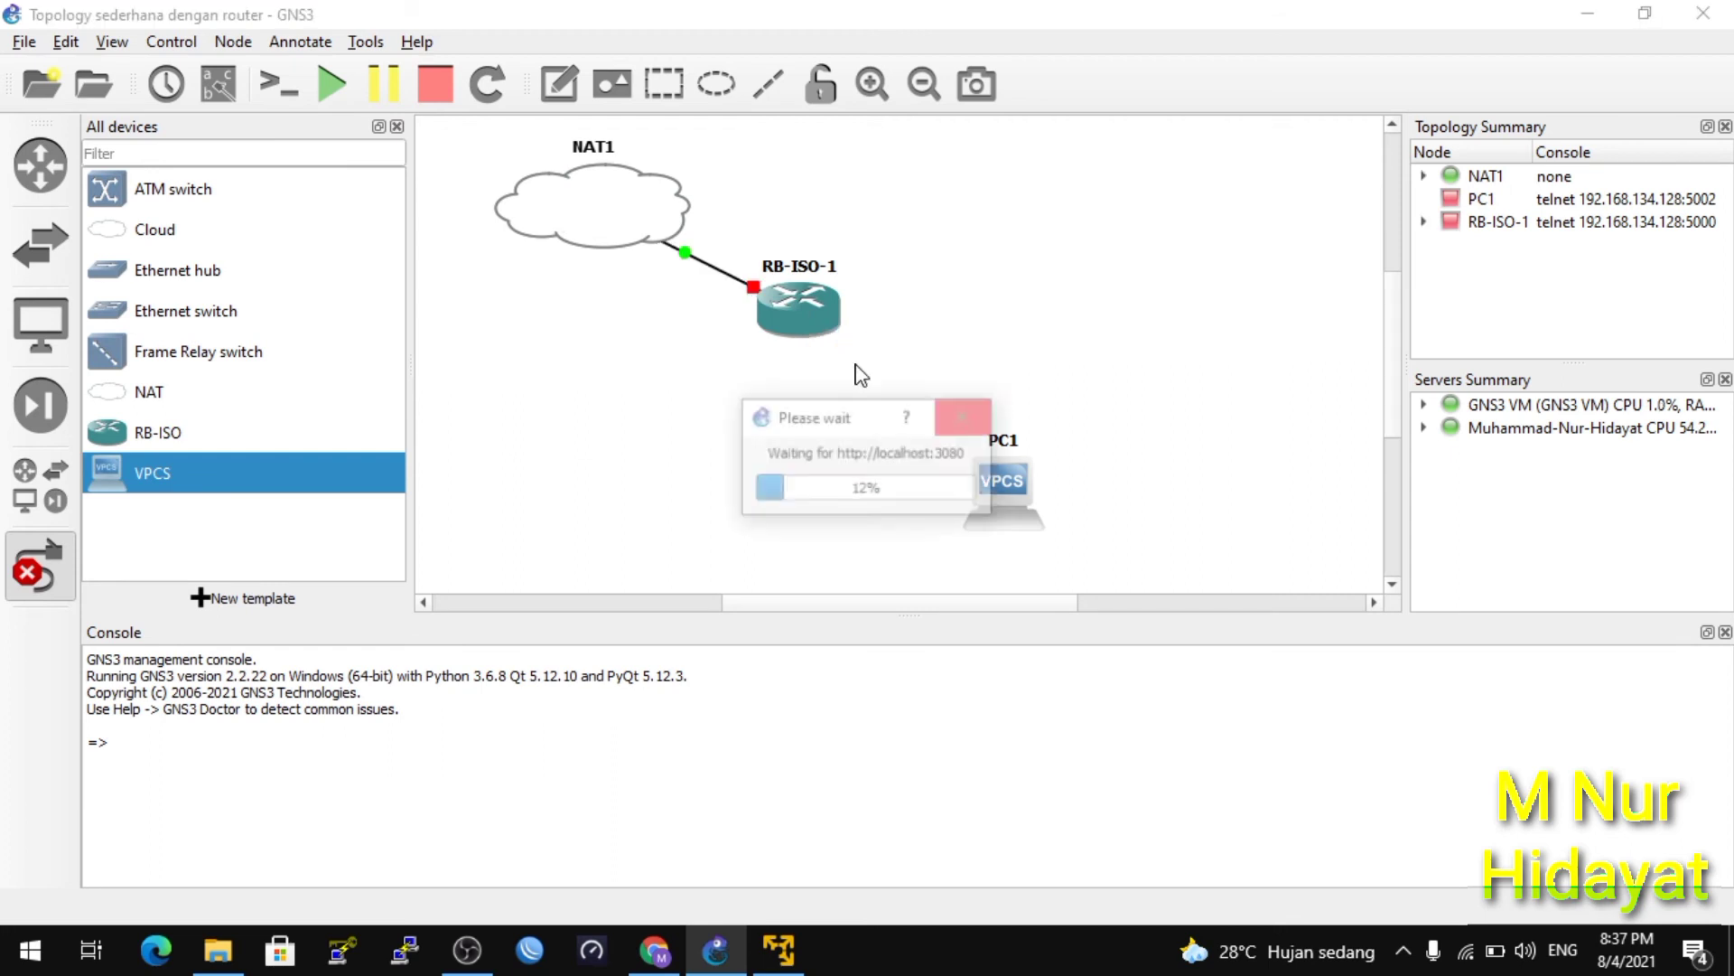
{"action": "left_click", "coordinate": [806, 323]}
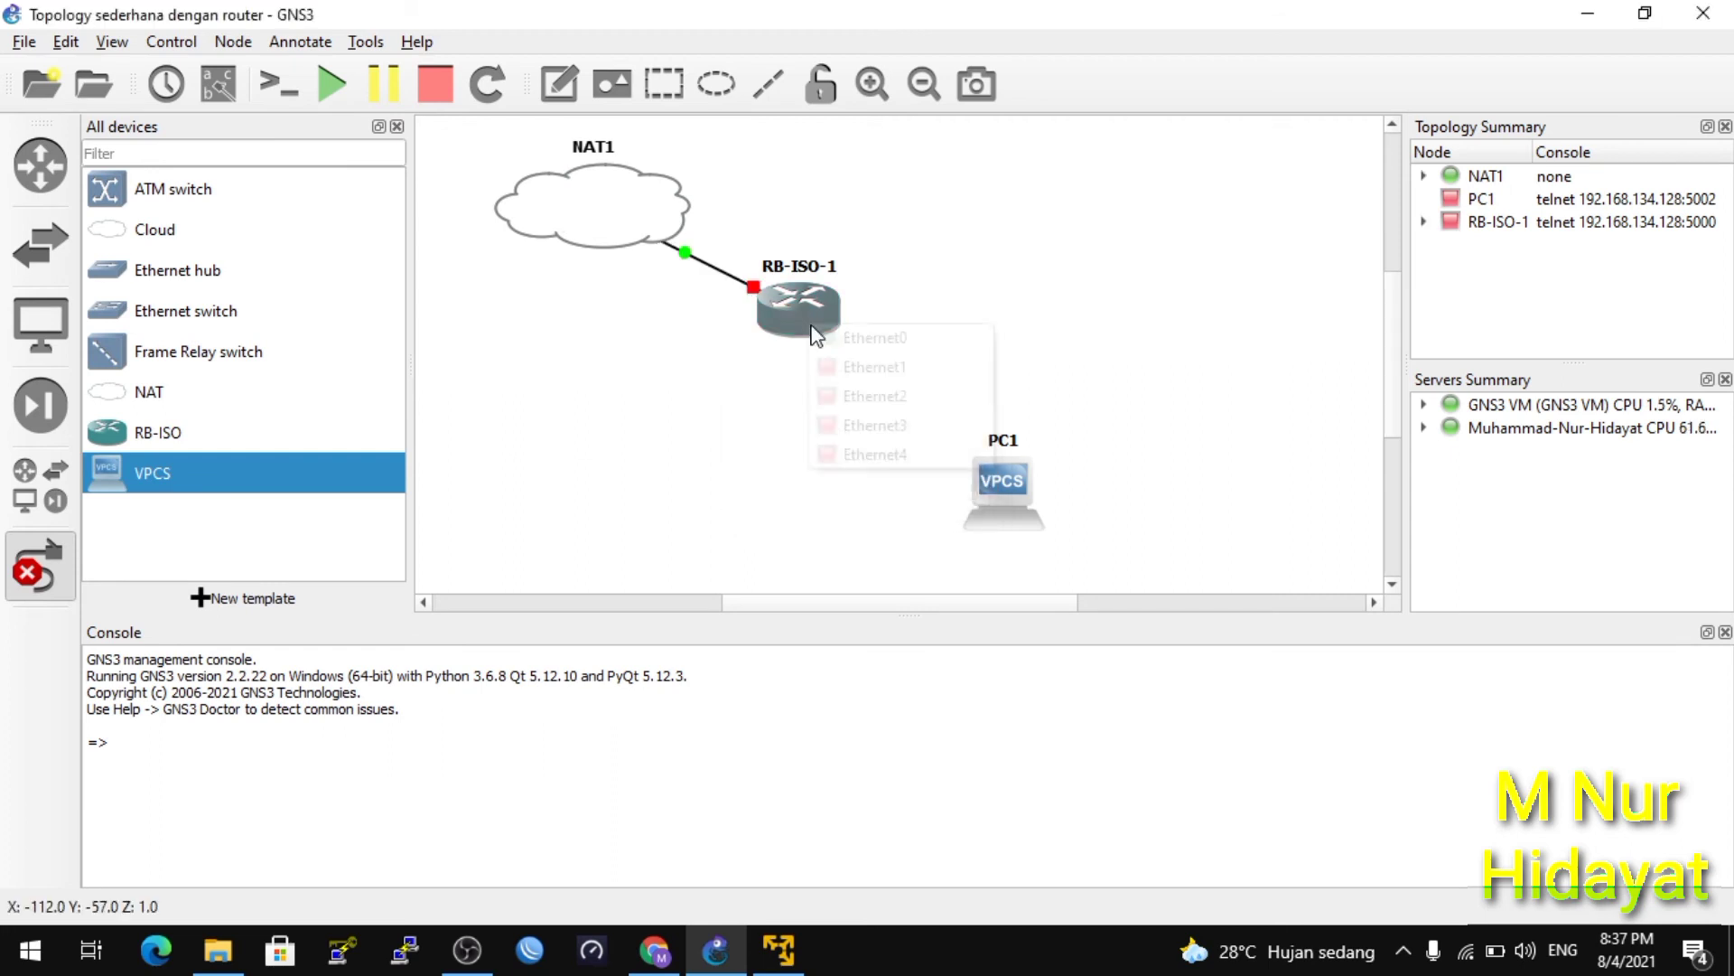
{"action": "left_click", "coordinate": [874, 368]}
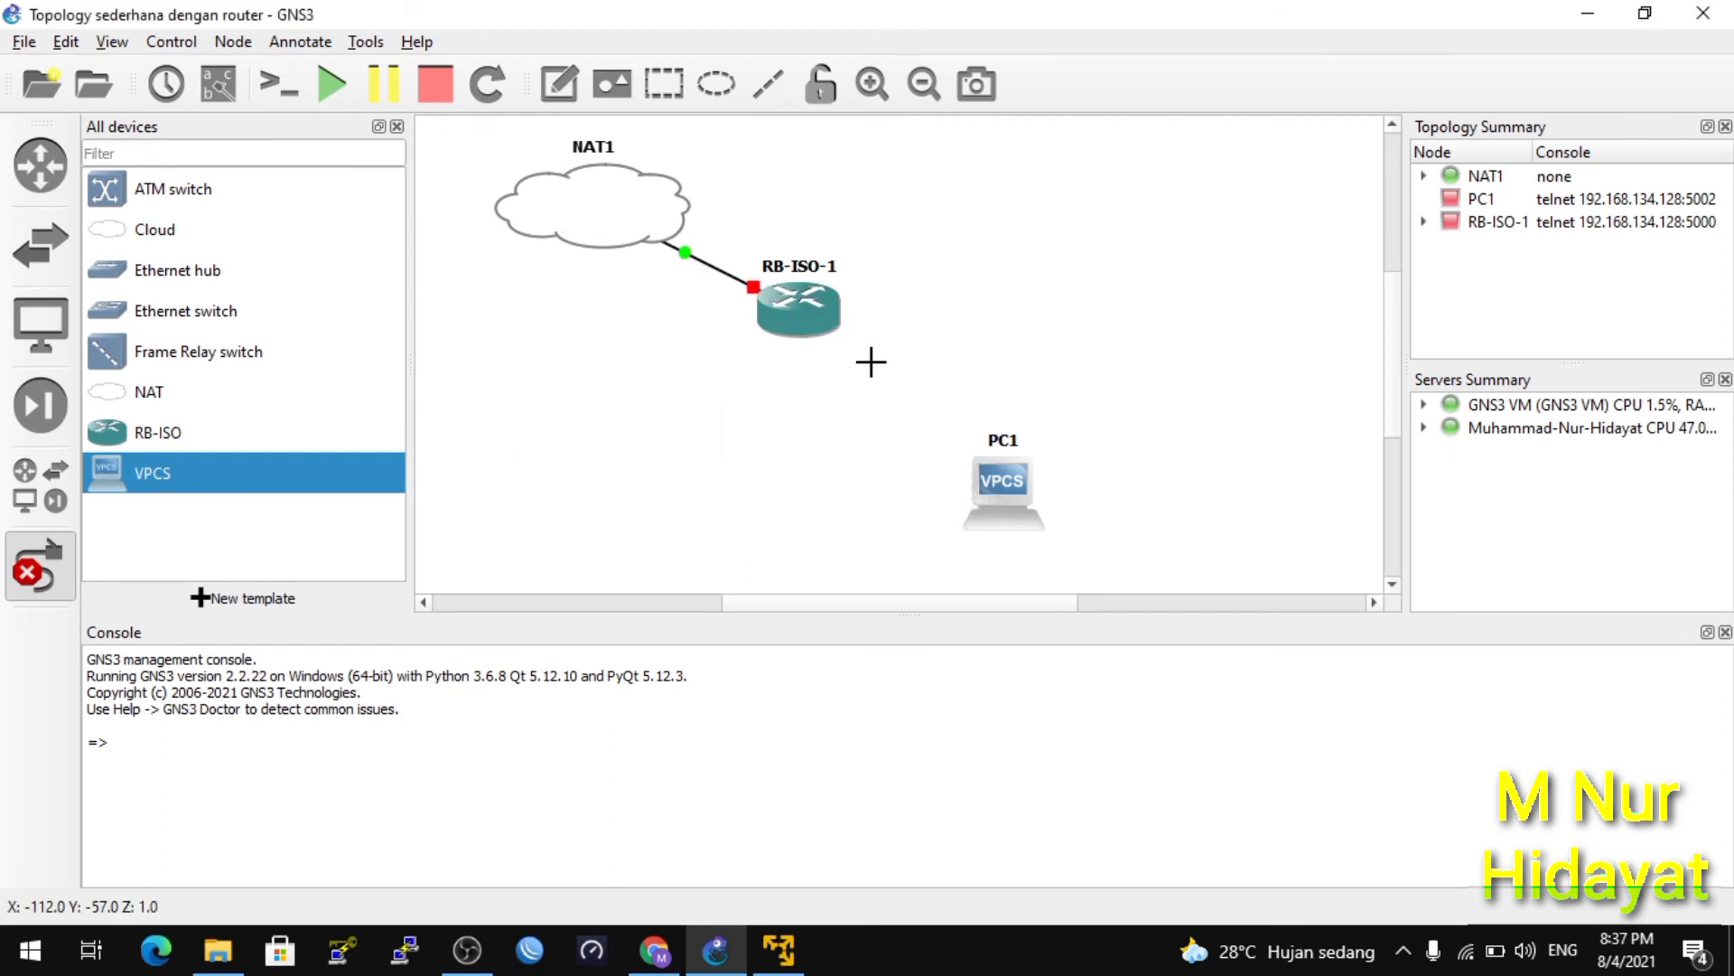
{"action": "left_click", "coordinate": [1011, 500]}
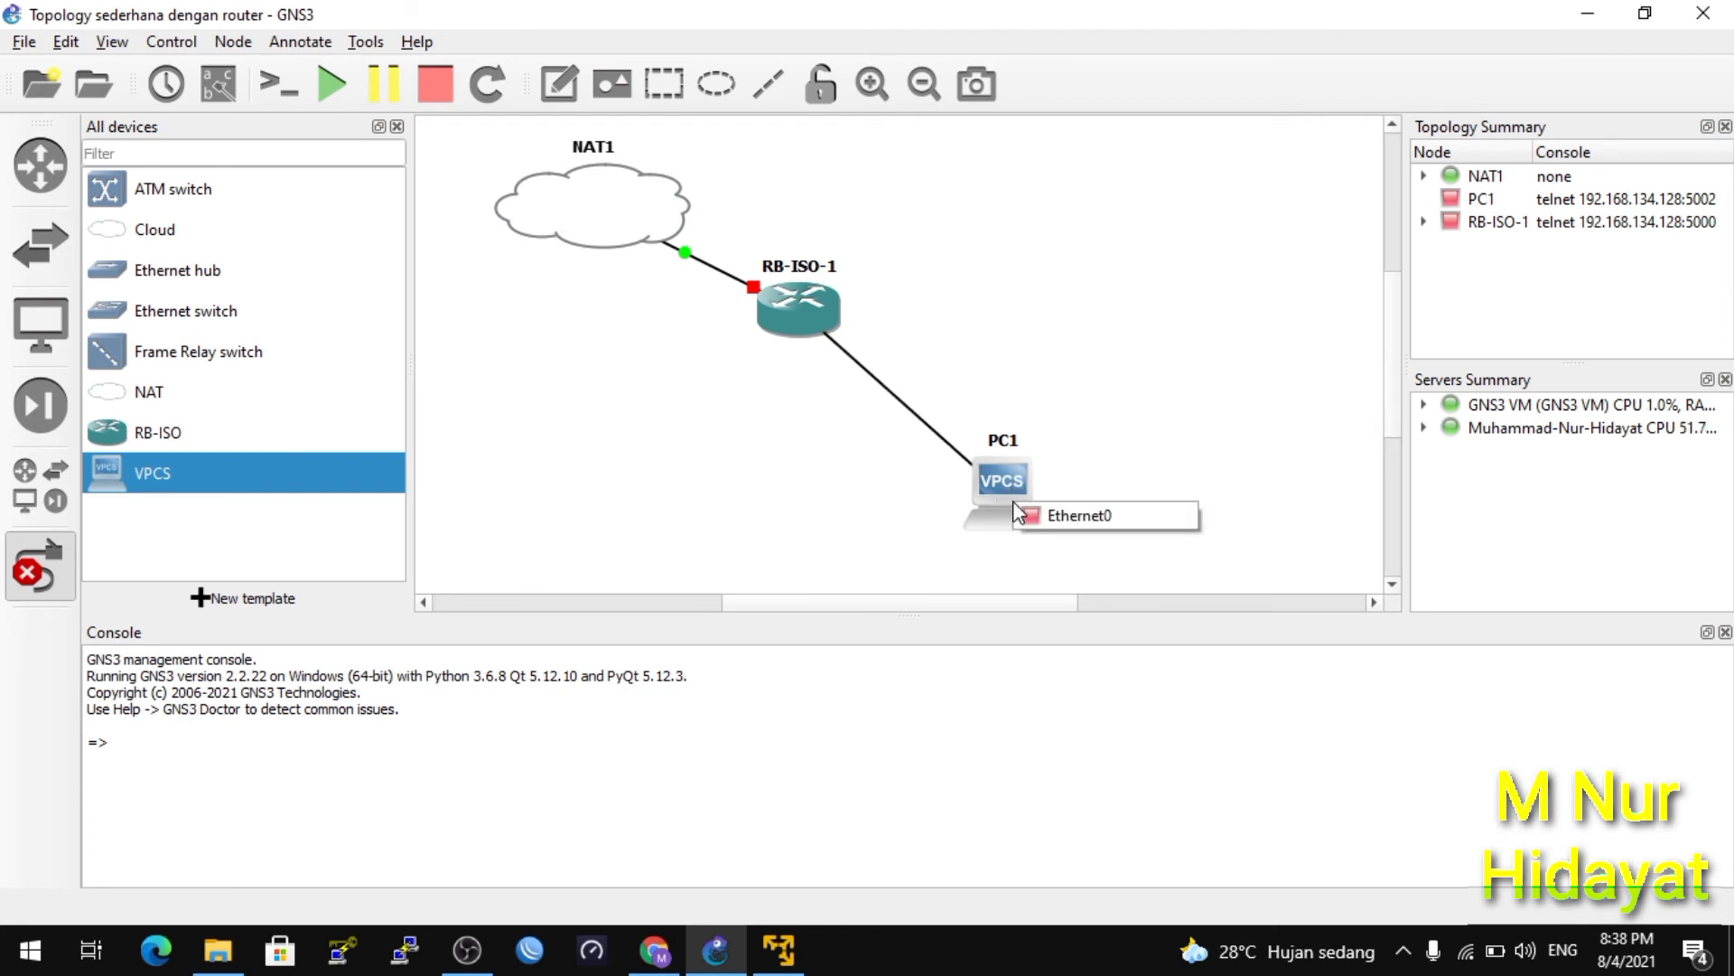
{"action": "left_click", "coordinate": [1051, 523]}
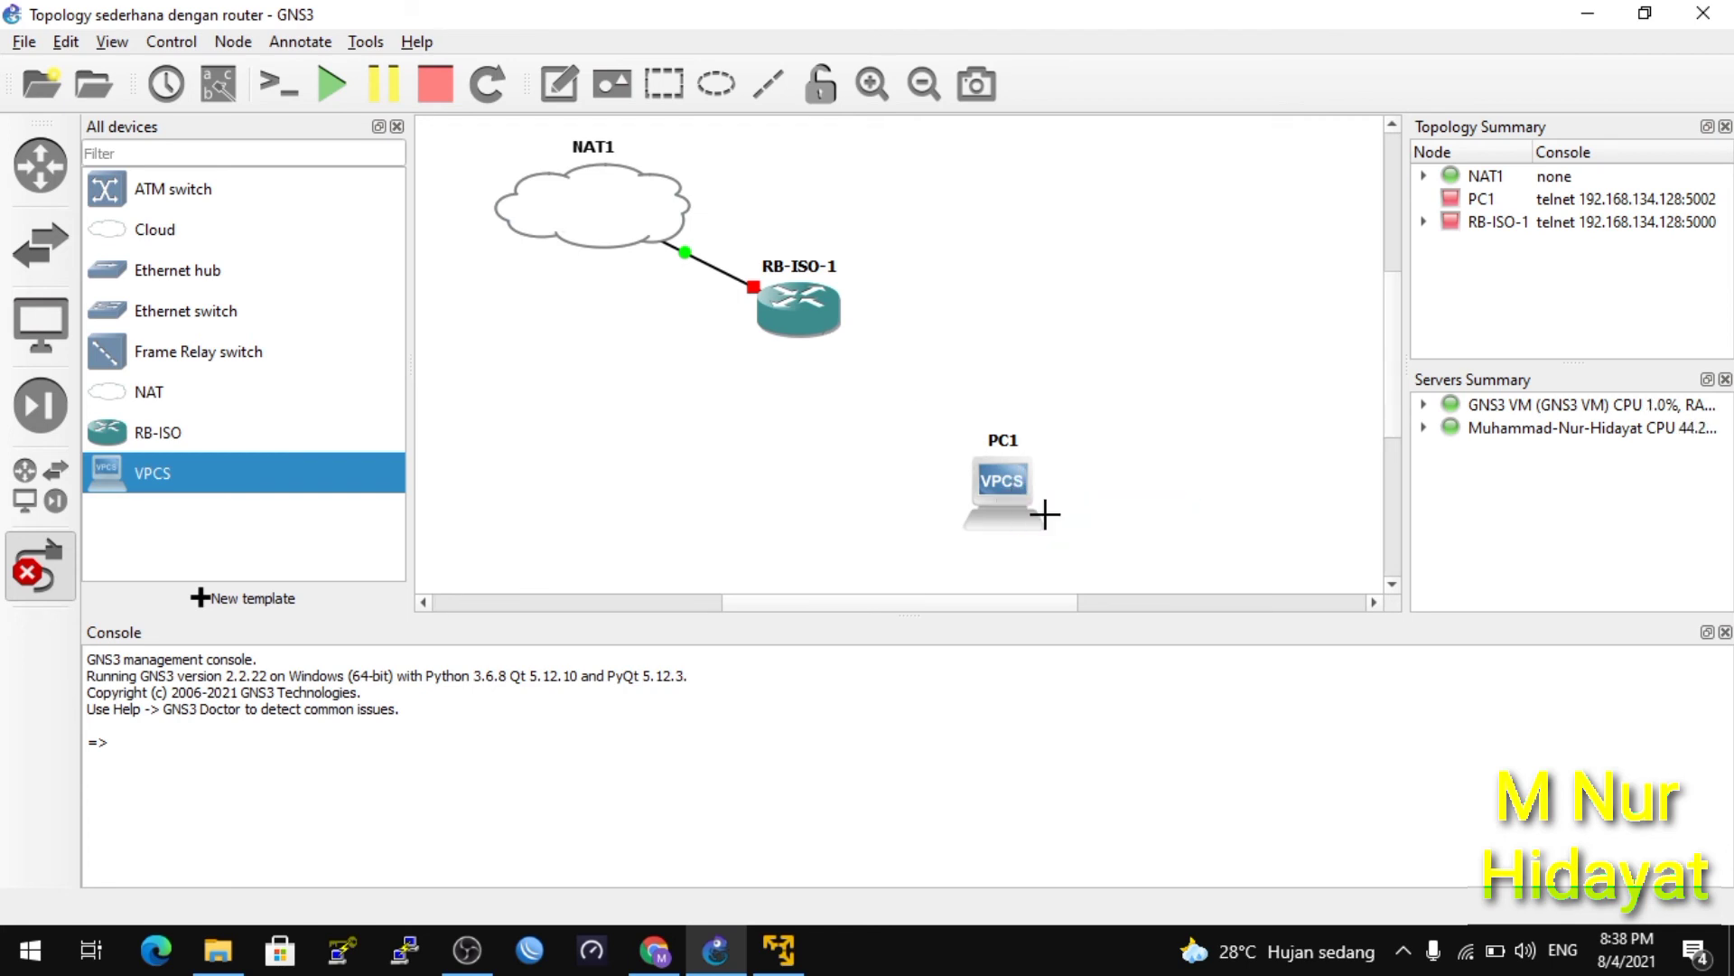
Start all nodes after confirming the prompt, then exit link-drawing mode.
{"action": "left_click", "coordinate": [333, 85]}
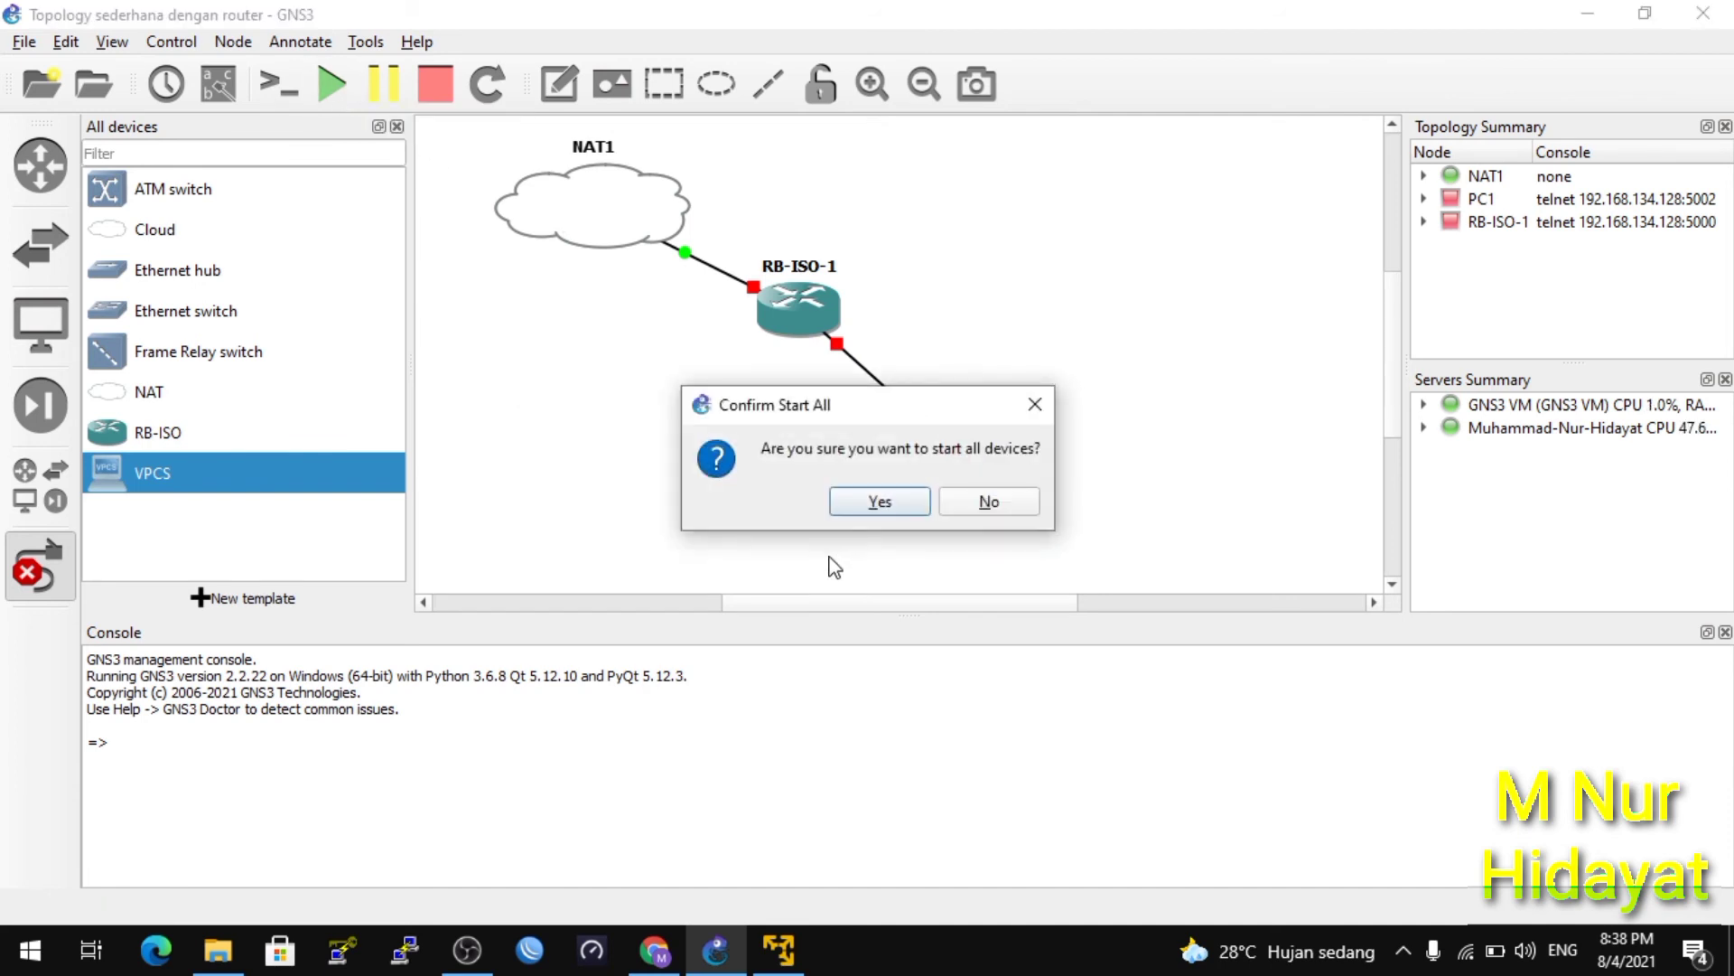
{"action": "left_click", "coordinate": [863, 503]}
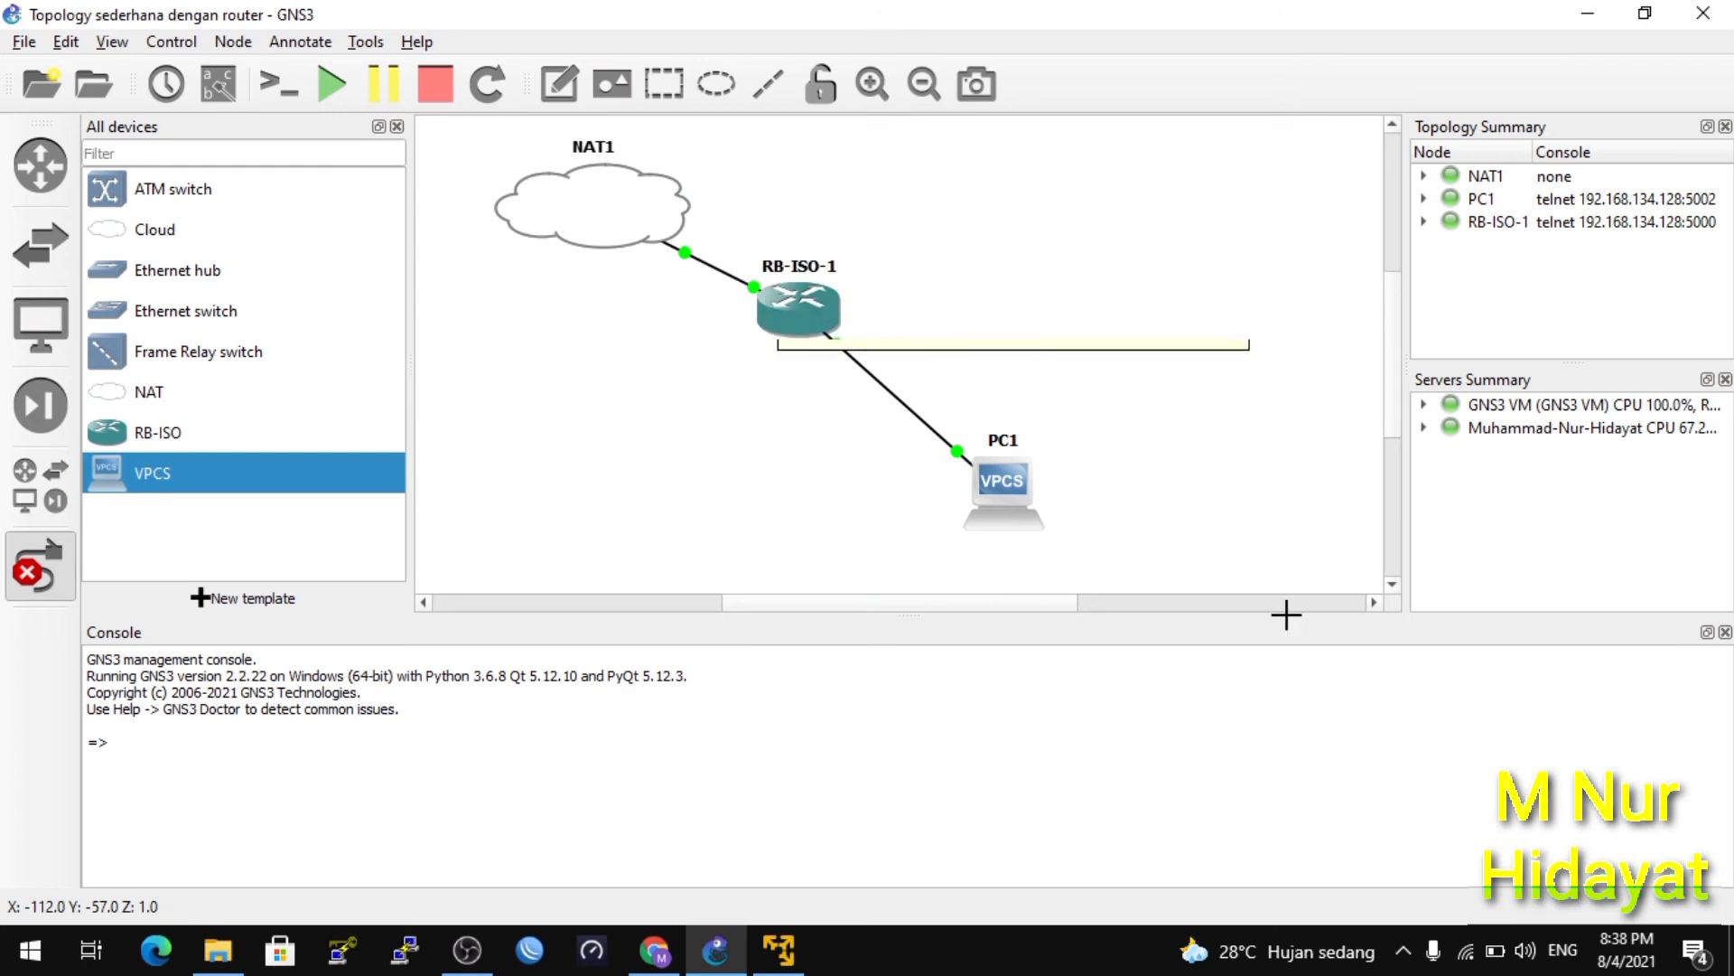
{"action": "mouse_move", "coordinate": [992, 505]}
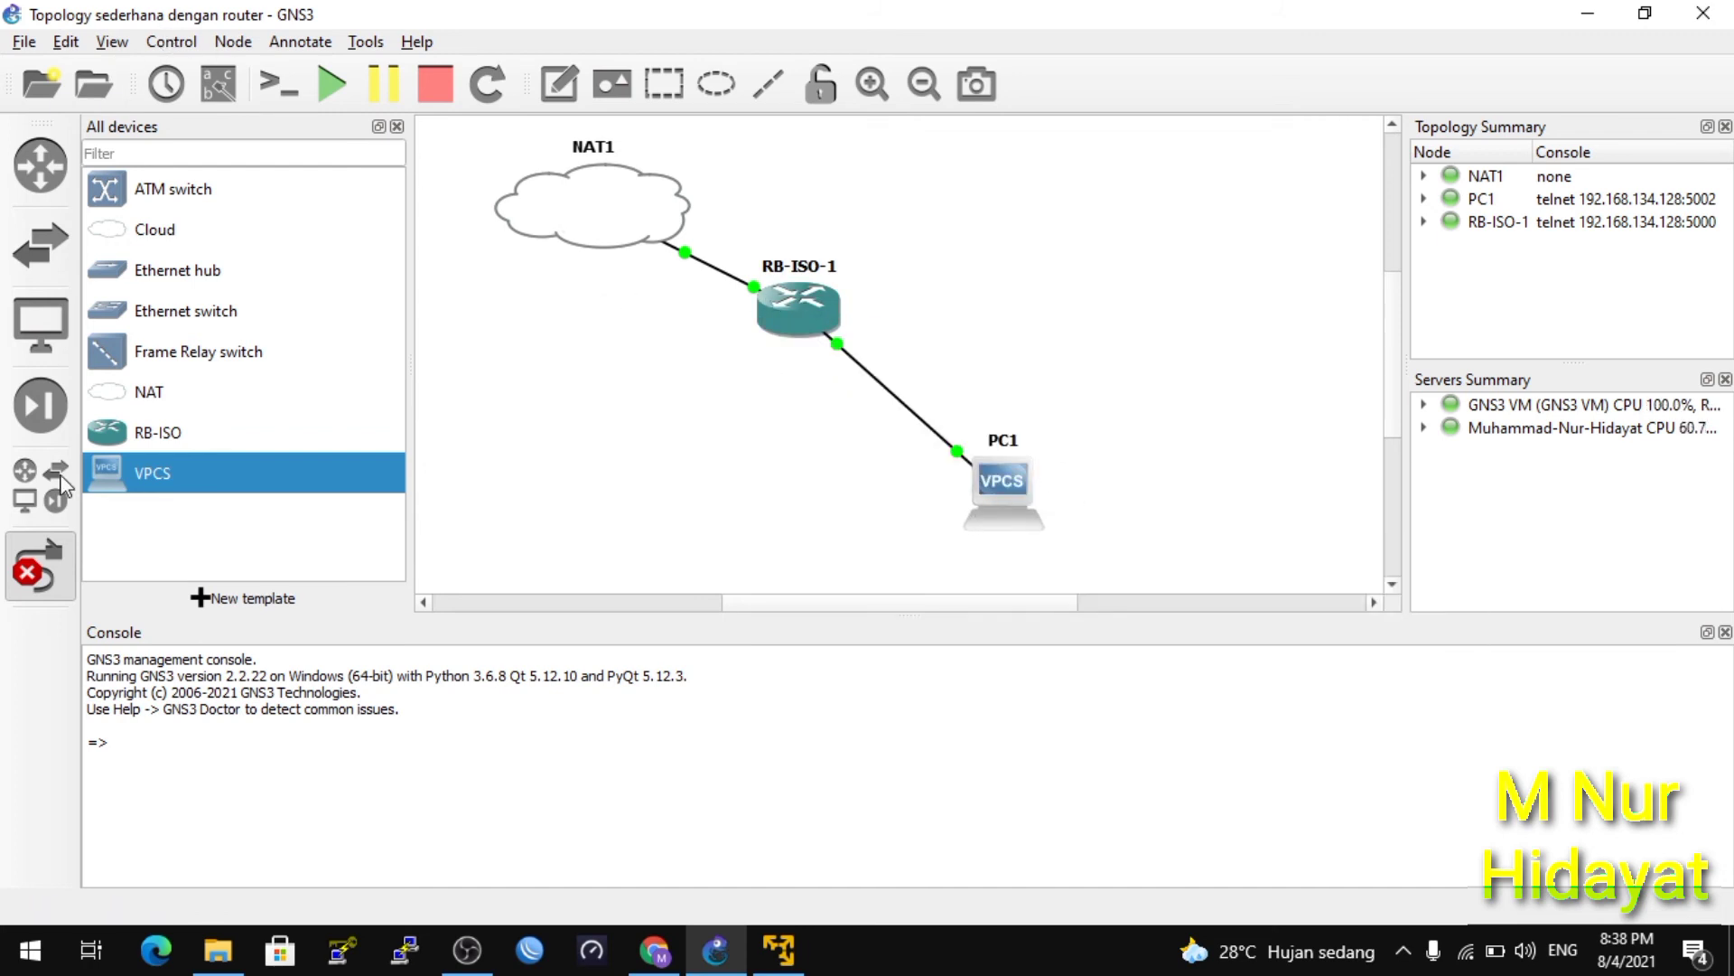
{"action": "left_click", "coordinate": [30, 566]}
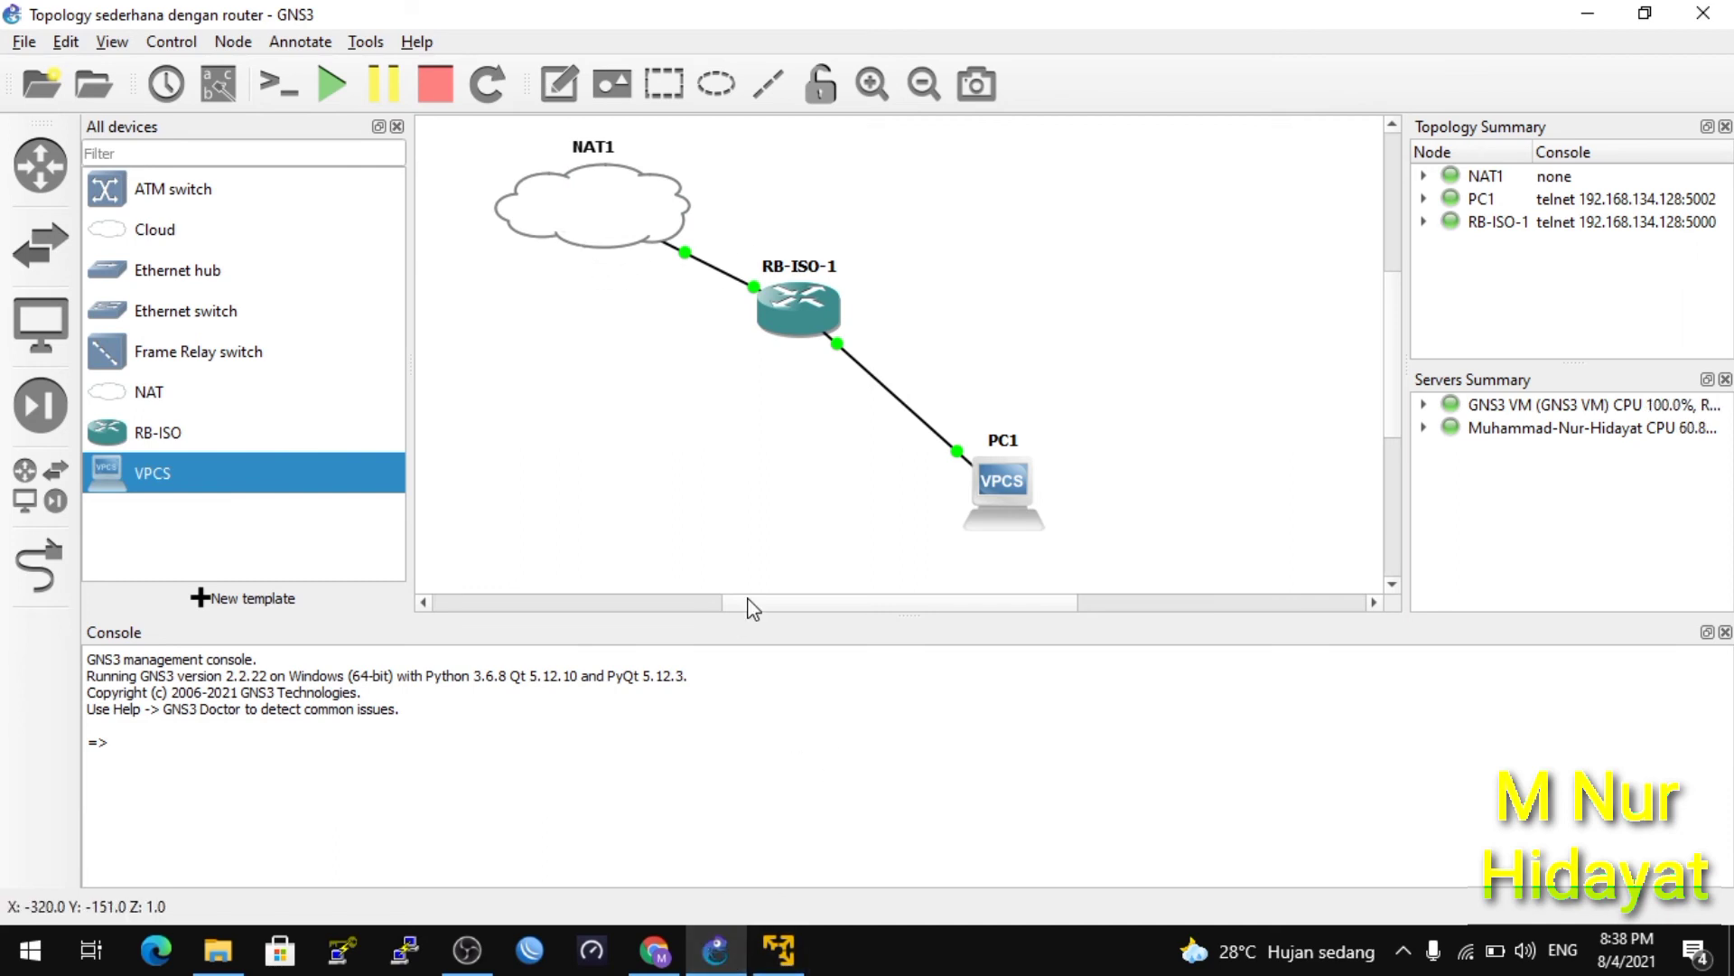
Read VMnet8's details (IPv4 10.10.10.1, mask 255.255.255.0), then return to GNS3.
{"action": "left_click", "coordinate": [1470, 951]}
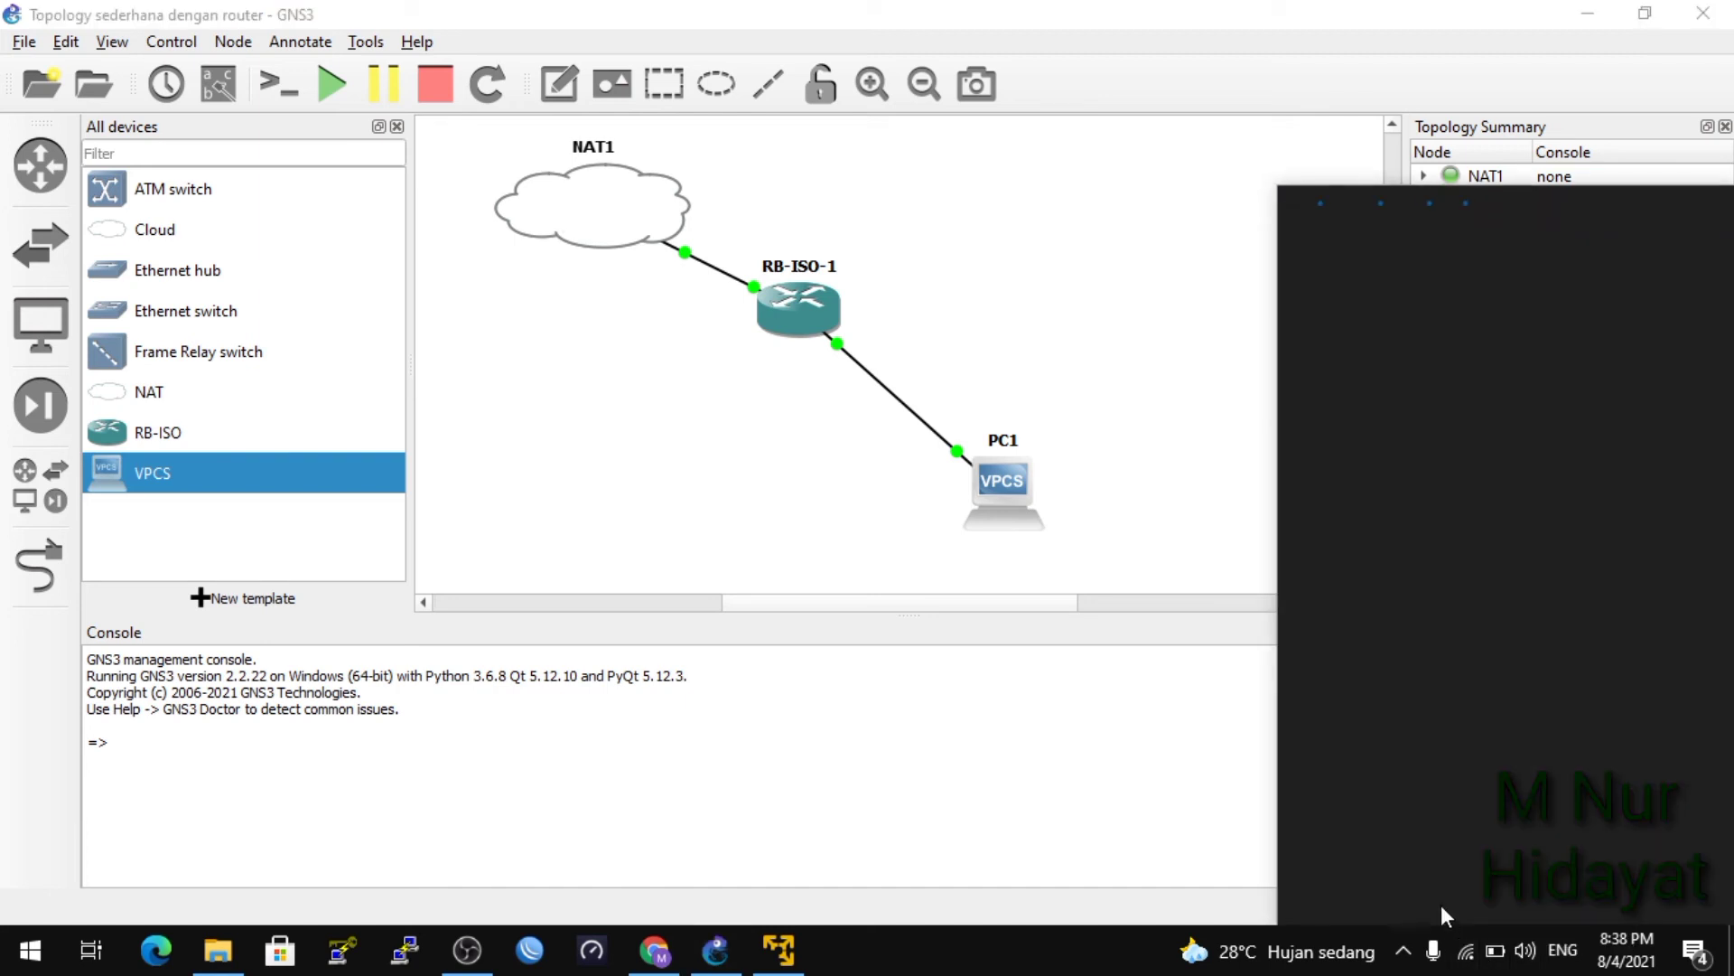
{"action": "left_click", "coordinate": [1347, 794]}
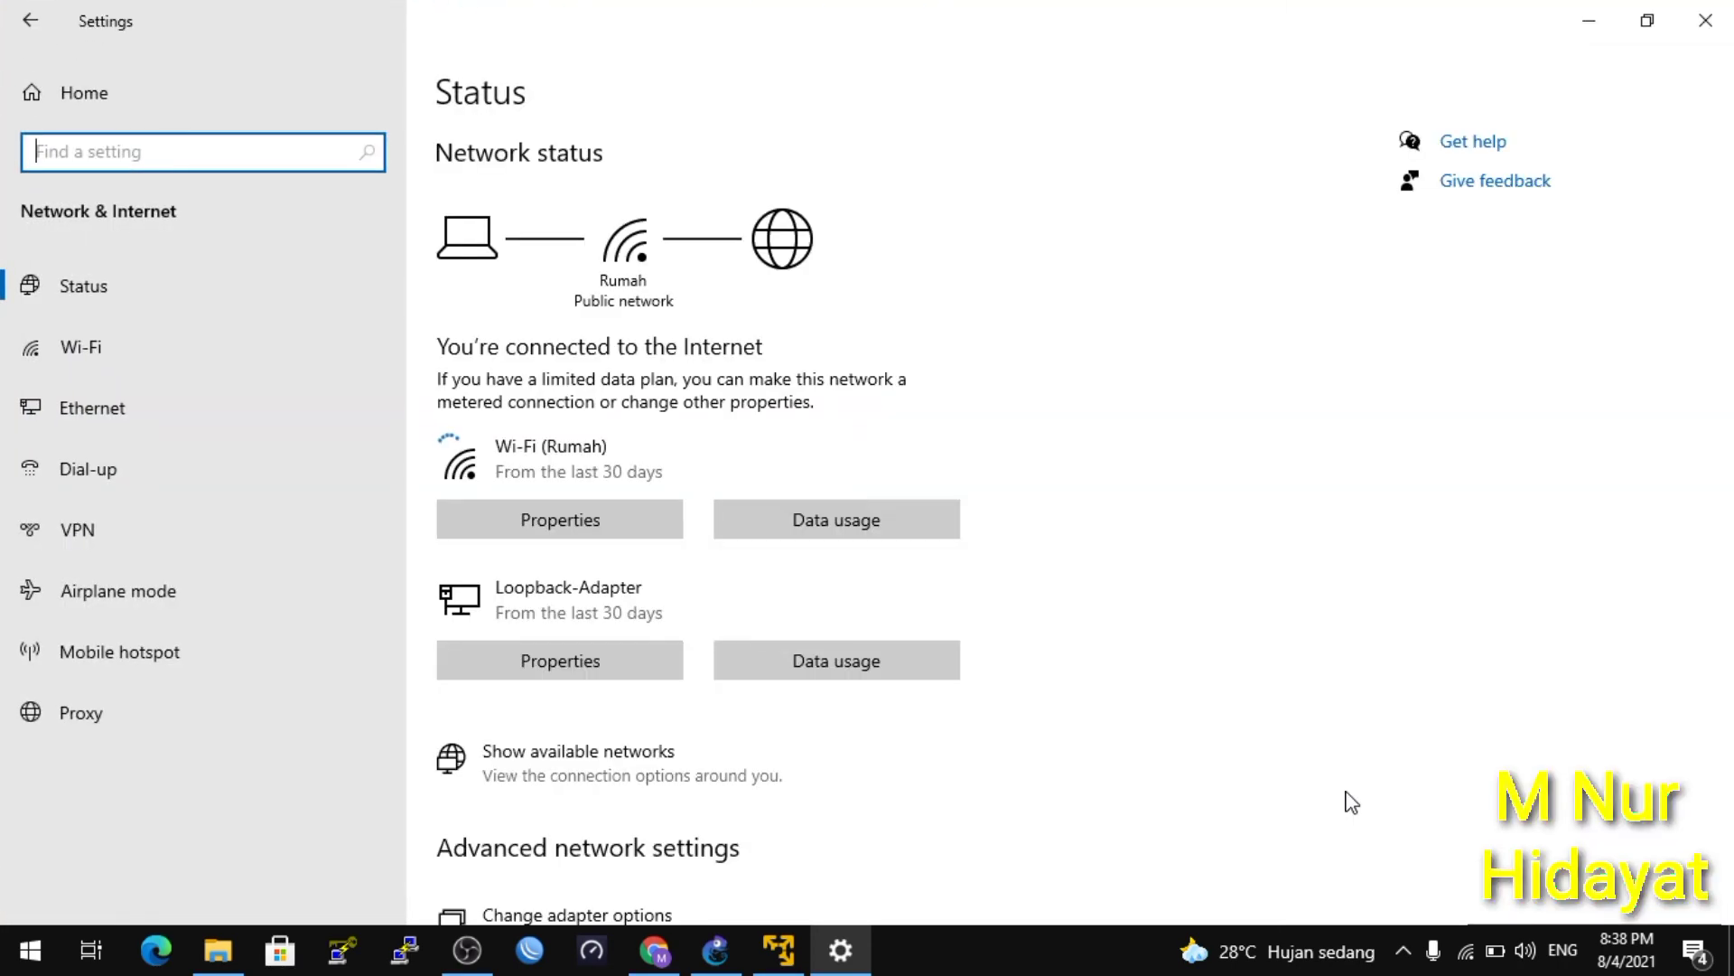
{"action": "left_click", "coordinate": [575, 898]}
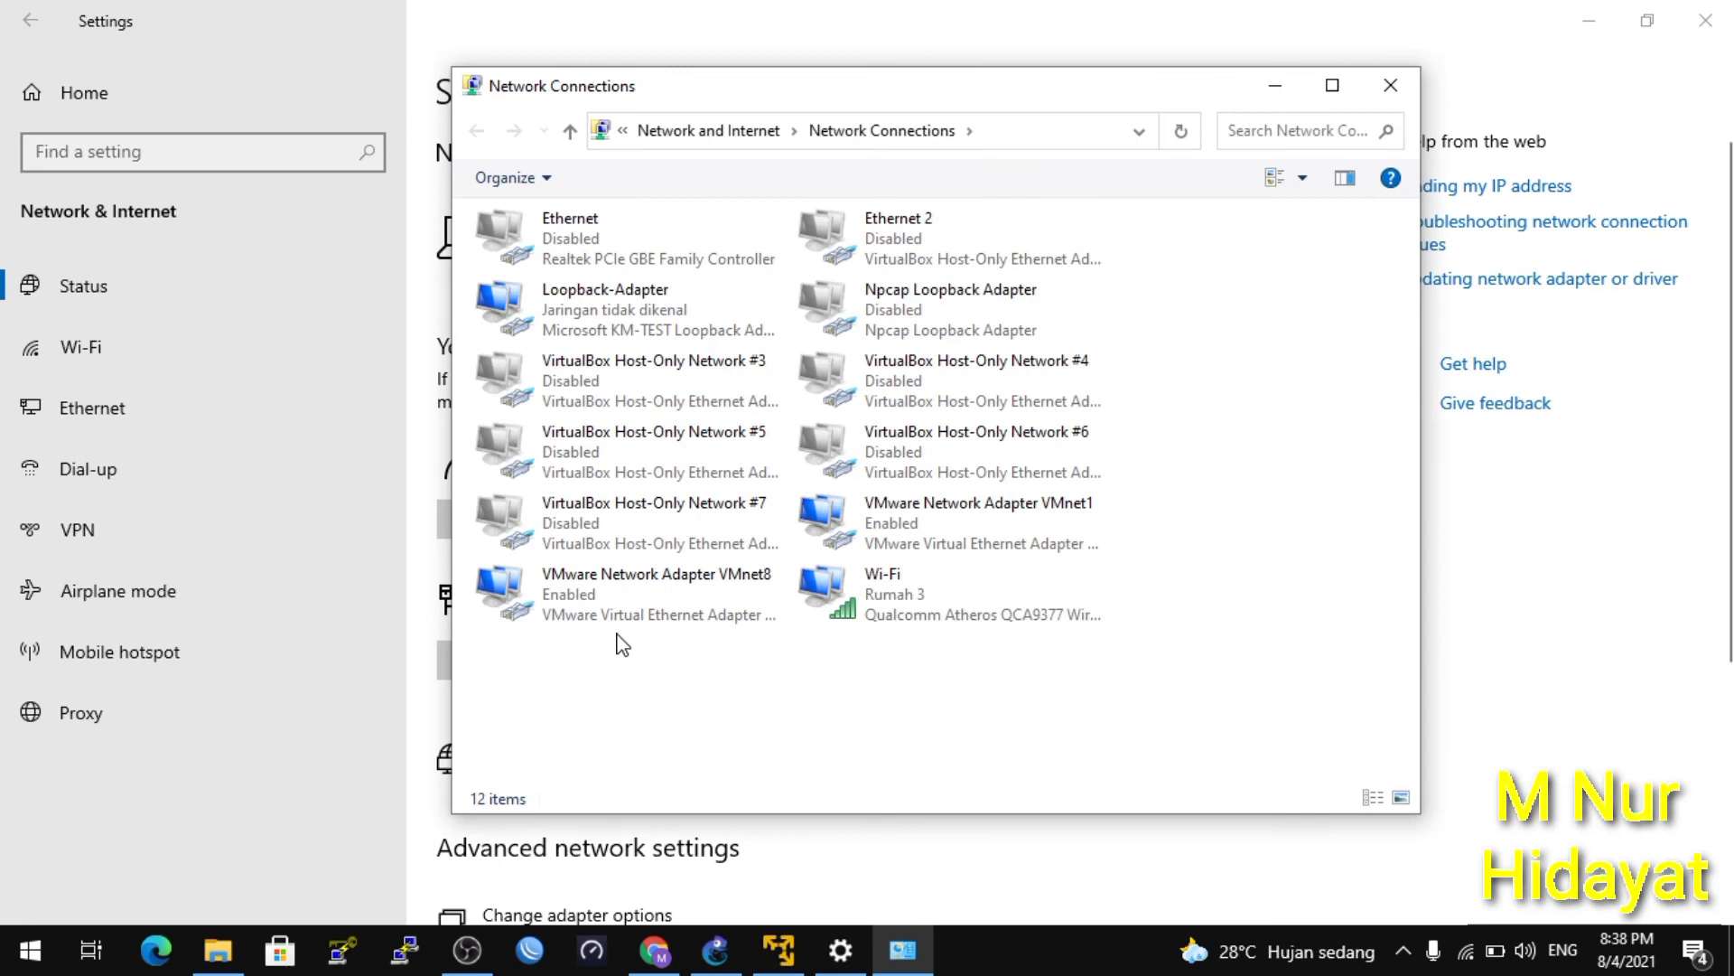
{"action": "right_click", "coordinate": [676, 611]}
{"action": "left_click", "coordinate": [758, 666]}
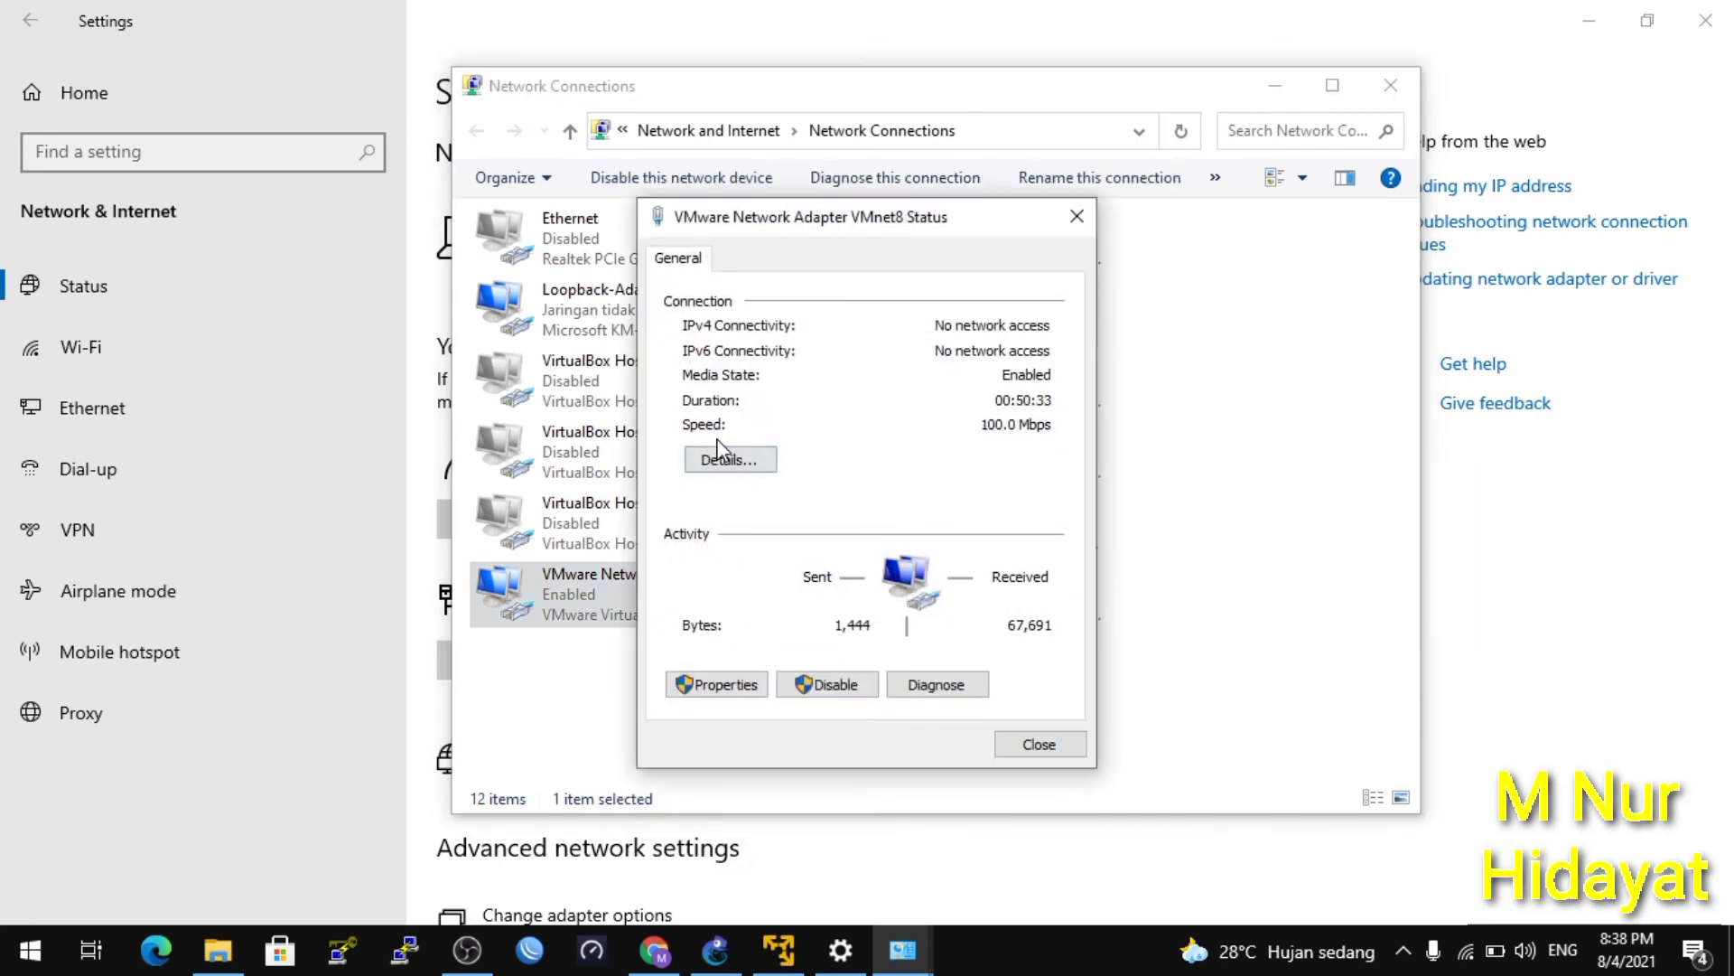
{"action": "left_click", "coordinate": [728, 462]}
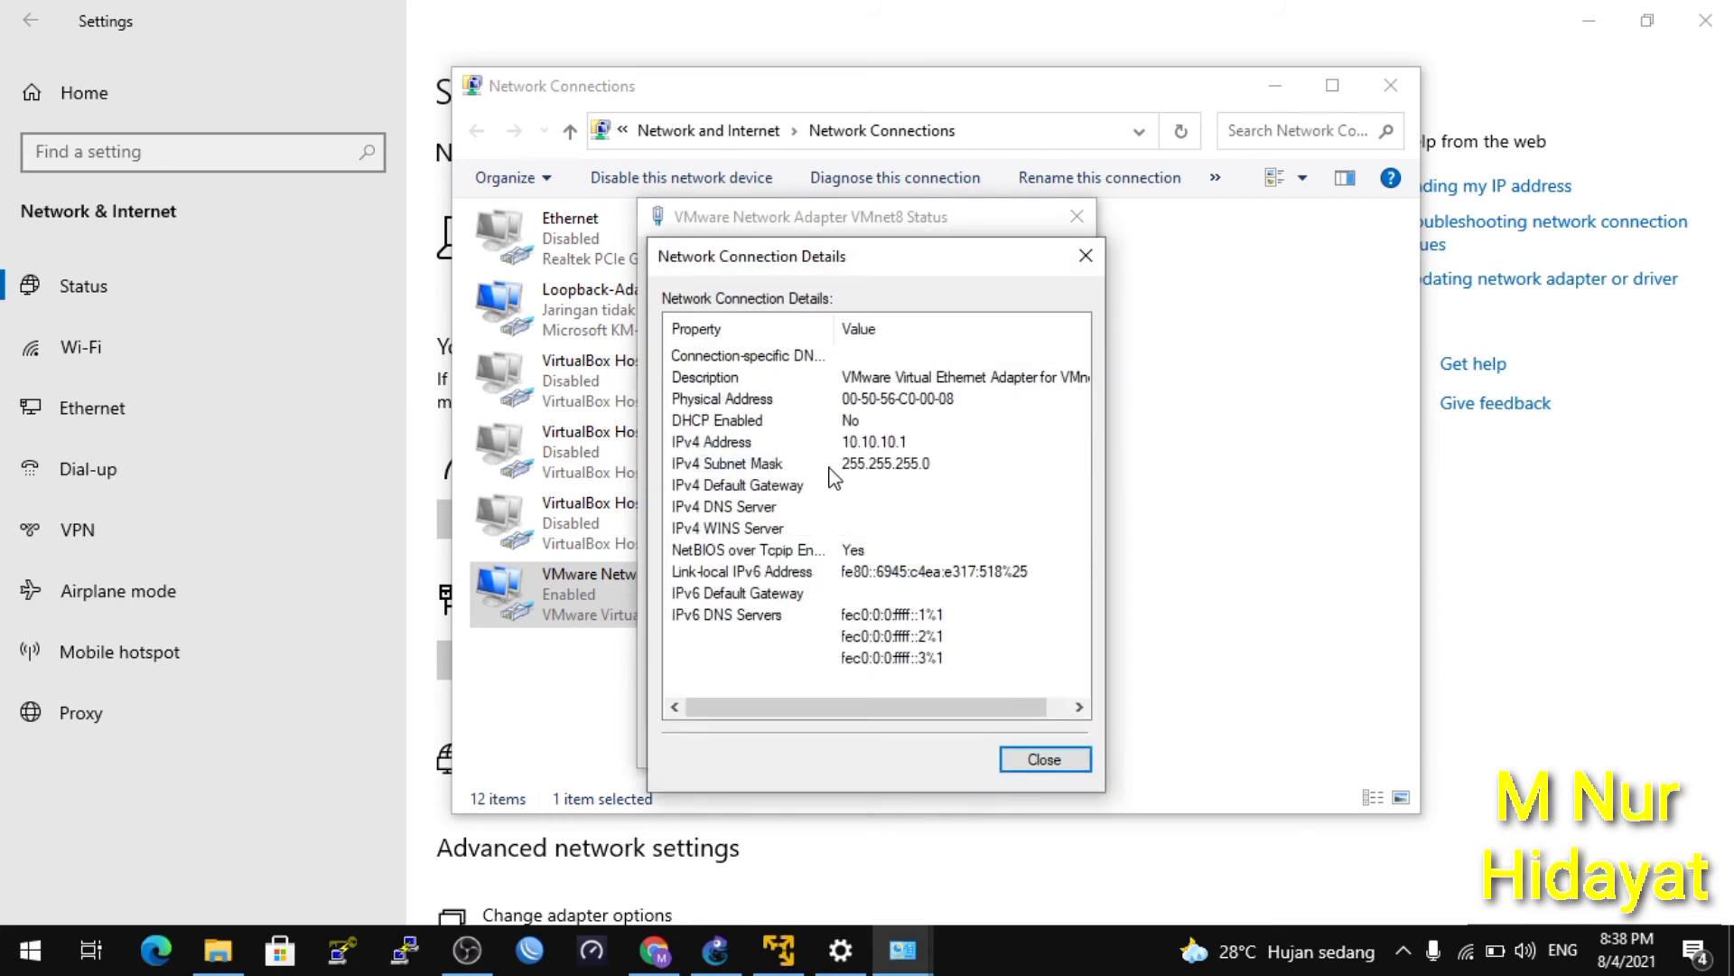
{"action": "left_click", "coordinate": [728, 944]}
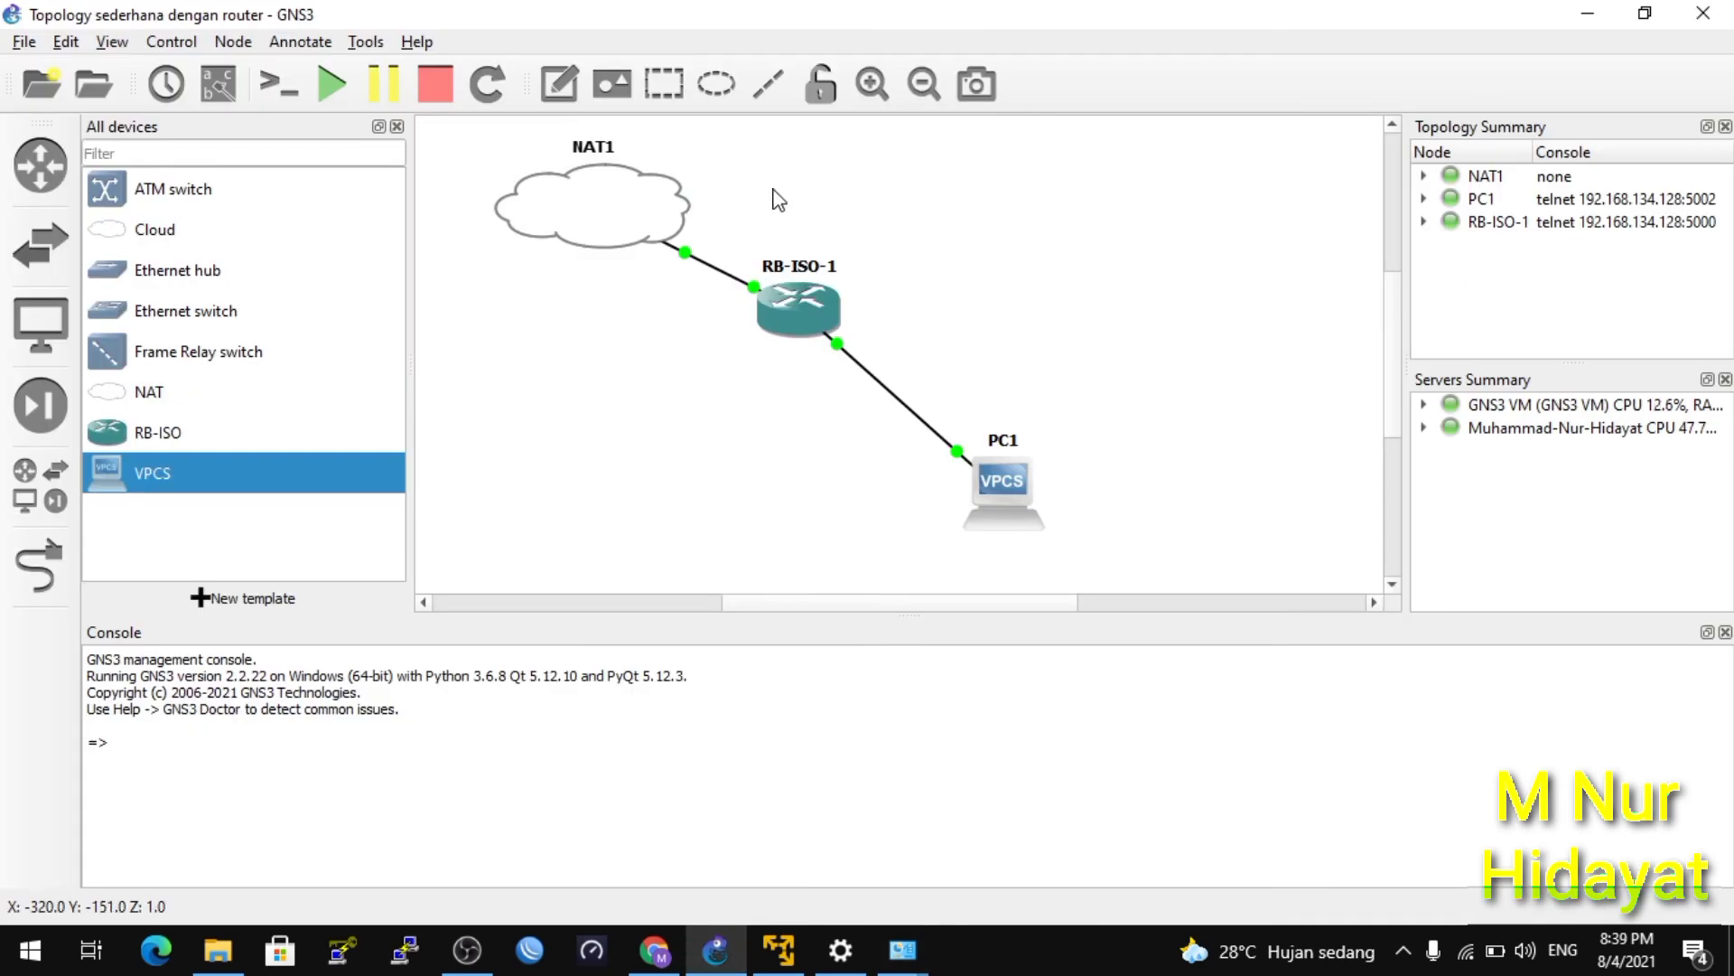
Add a note reading 10.10.10.1/24 and place it on the NAT1 cloud.
{"action": "left_click", "coordinate": [534, 91]}
{"action": "left_click", "coordinate": [753, 190]}
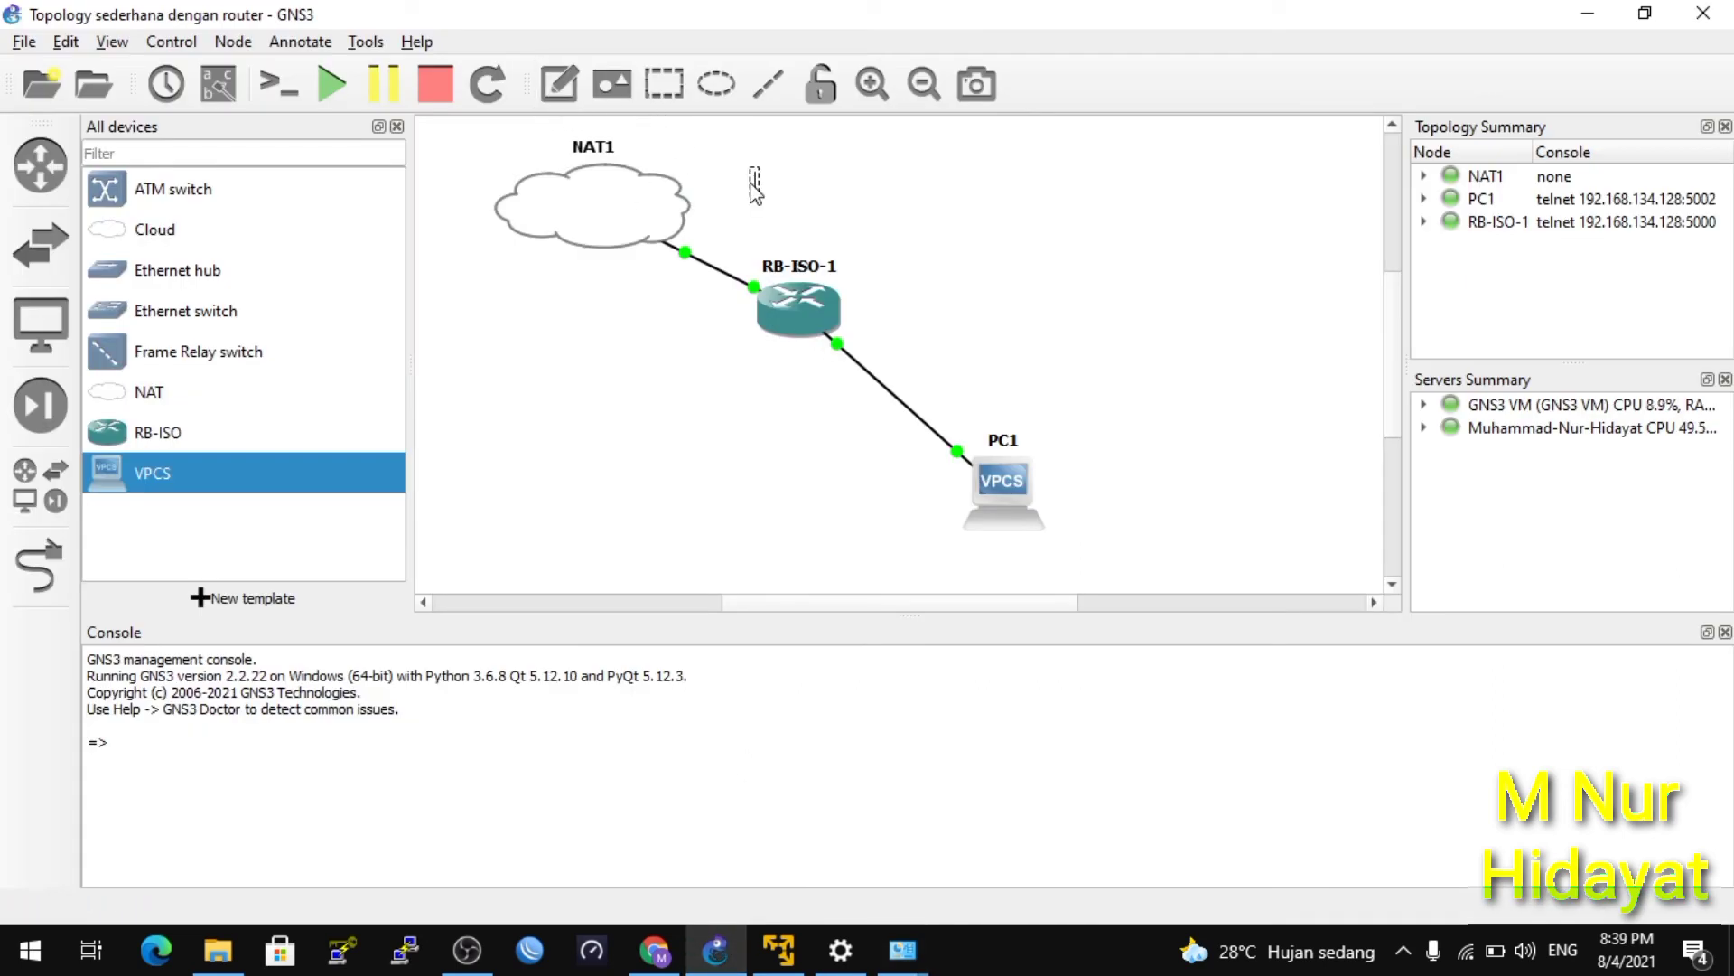
{"action": "type", "text": "10.10.1"}
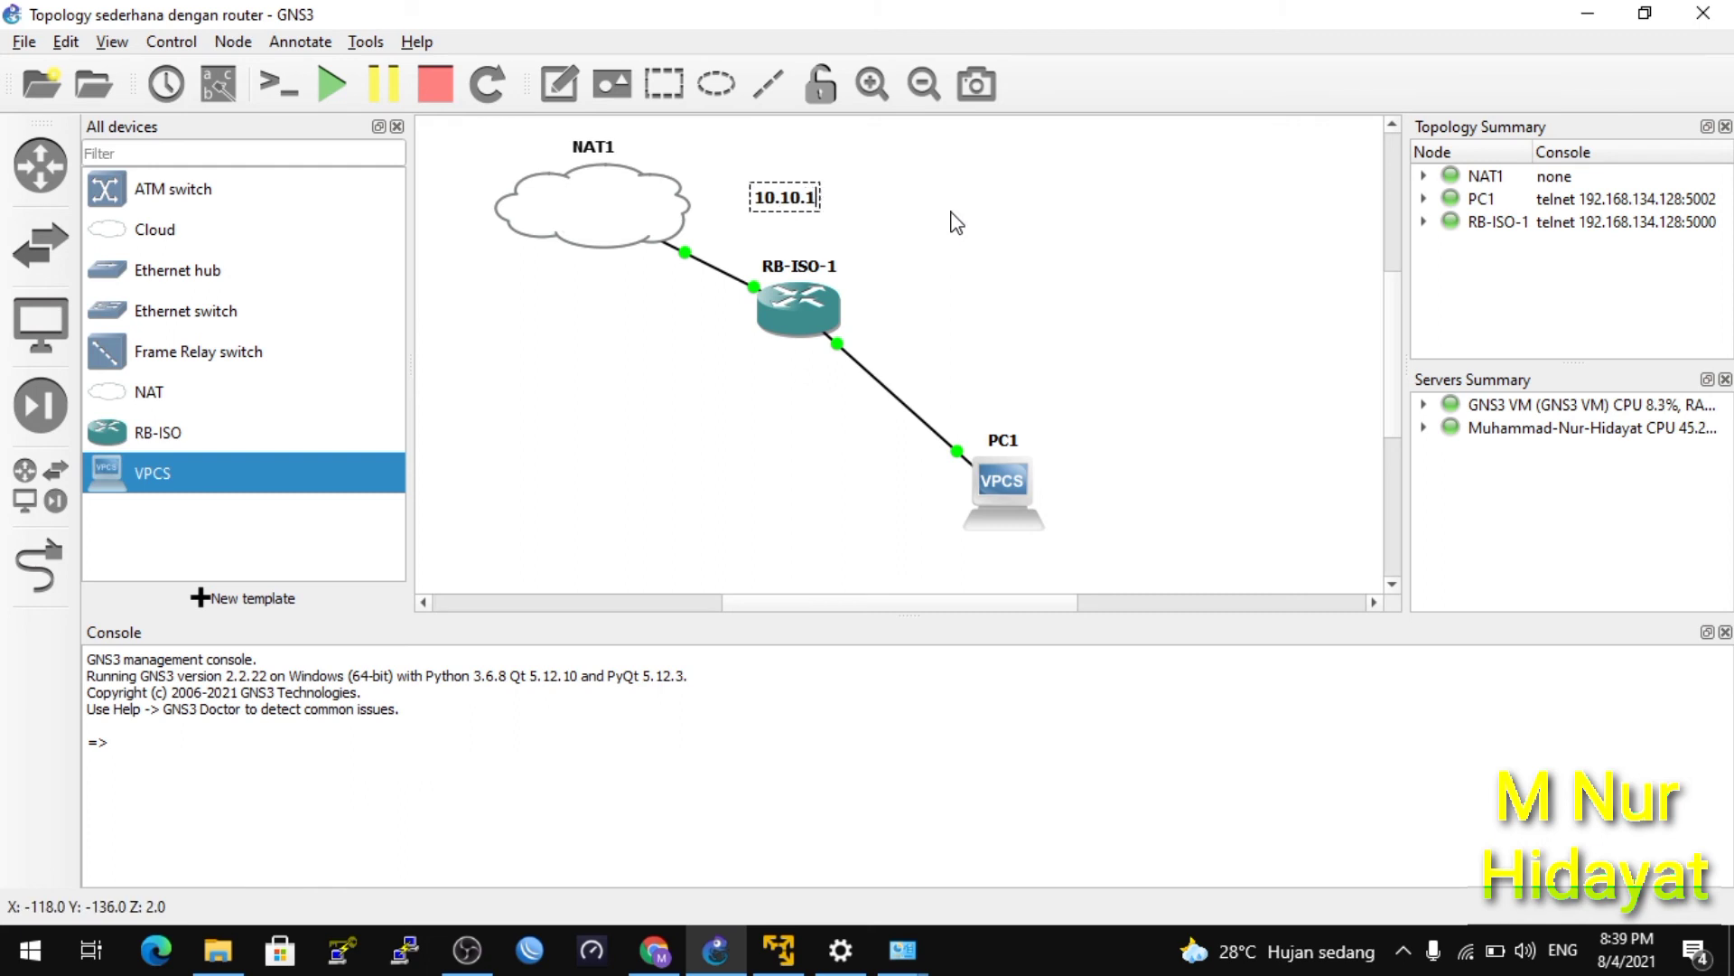
{"action": "type", "text": "0.1/24"}
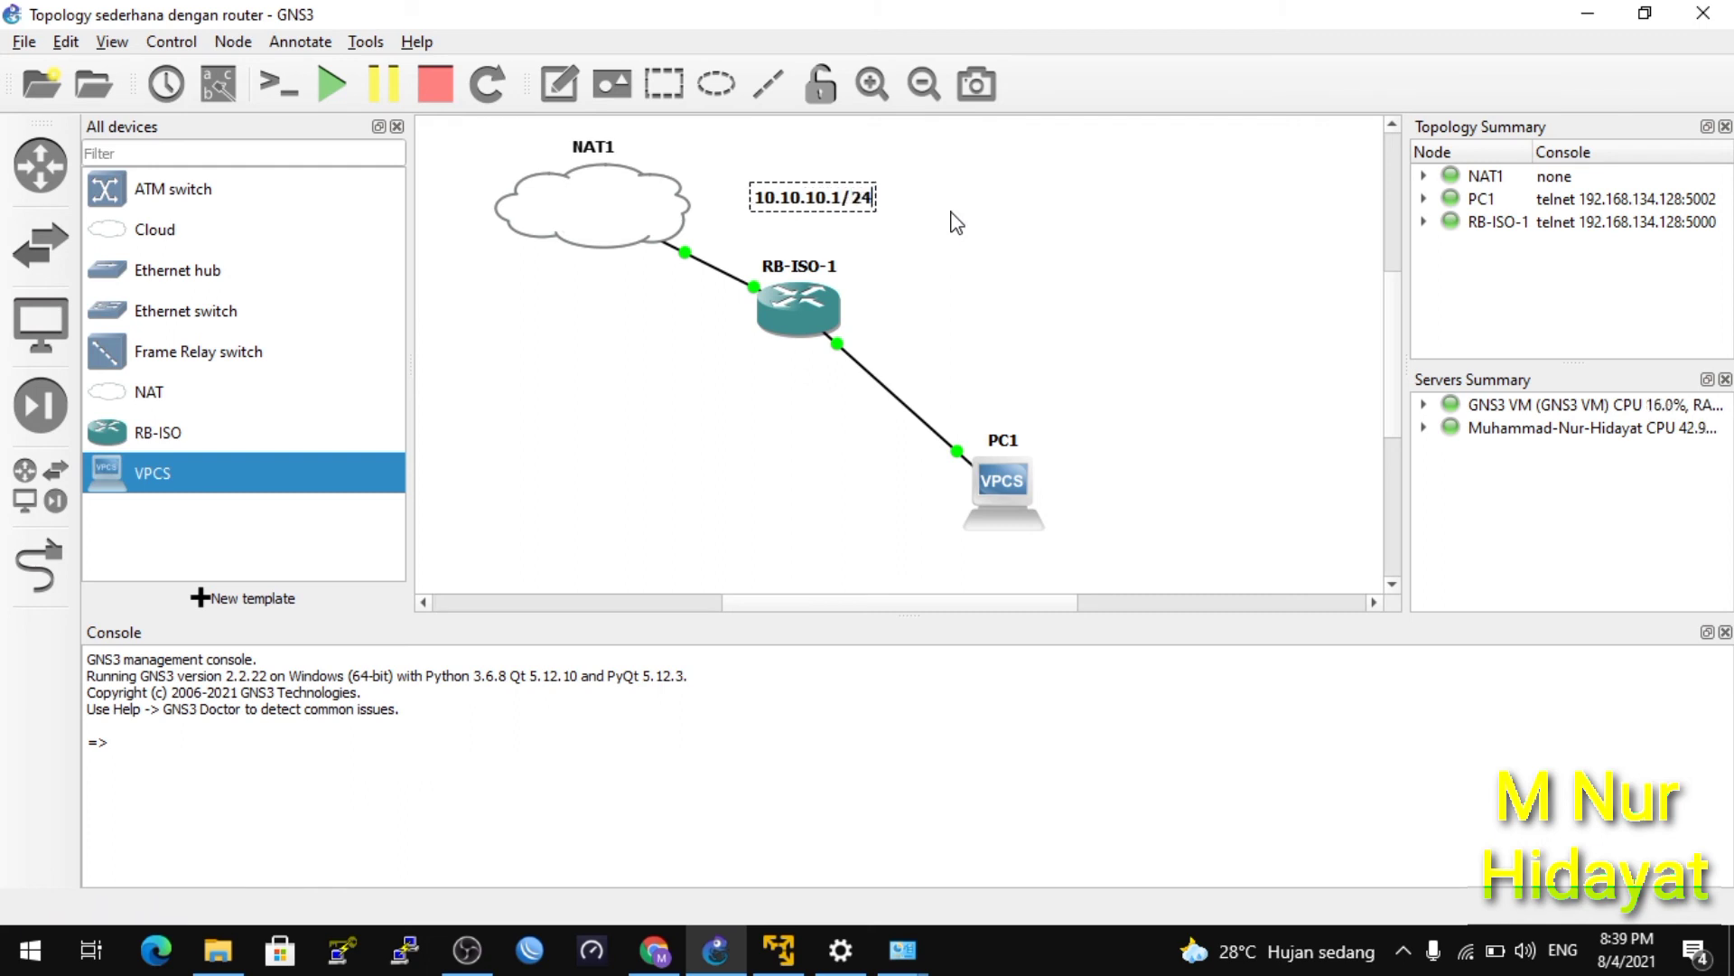
{"action": "left_click", "coordinate": [982, 223]}
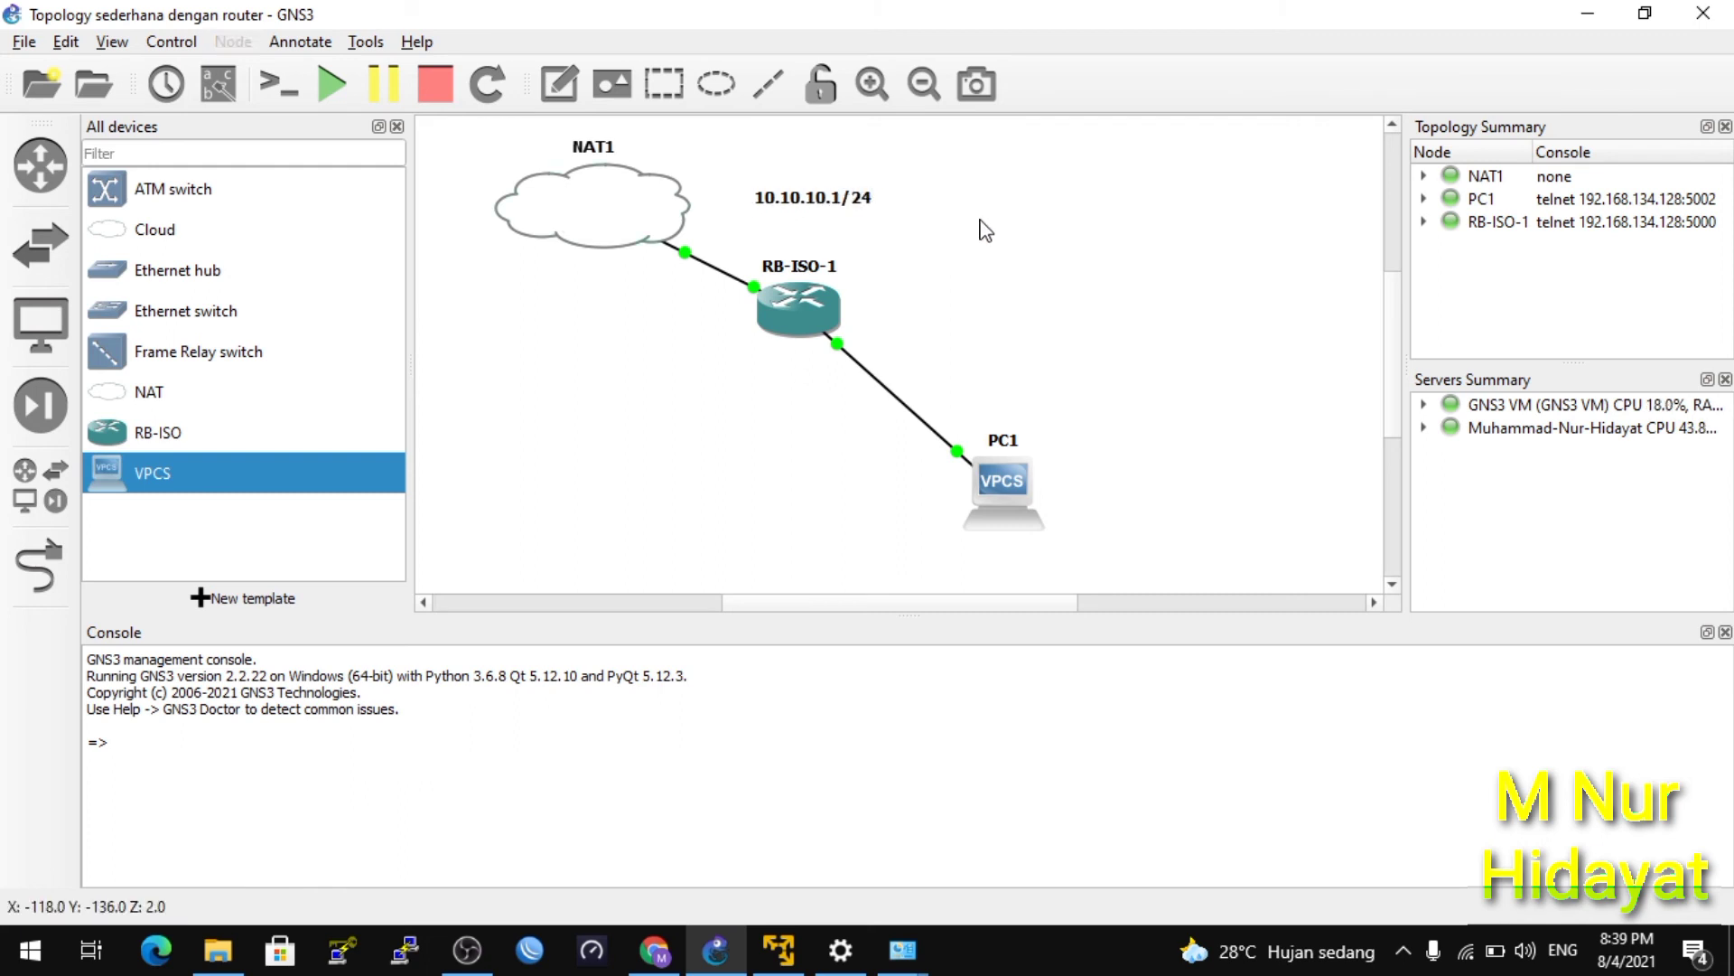
{"action": "left_click_drag", "start_coordinate": [856, 206], "coordinate": [847, 249]}
Duplicate the note and edit the copy by RB-ISO-1 to read 10.10.10.2/24.
{"action": "right_click", "coordinate": [637, 206]}
{"action": "left_click", "coordinate": [653, 214]}
{"action": "double_click", "coordinate": [844, 240]}
{"action": "left_click", "coordinate": [844, 240]}
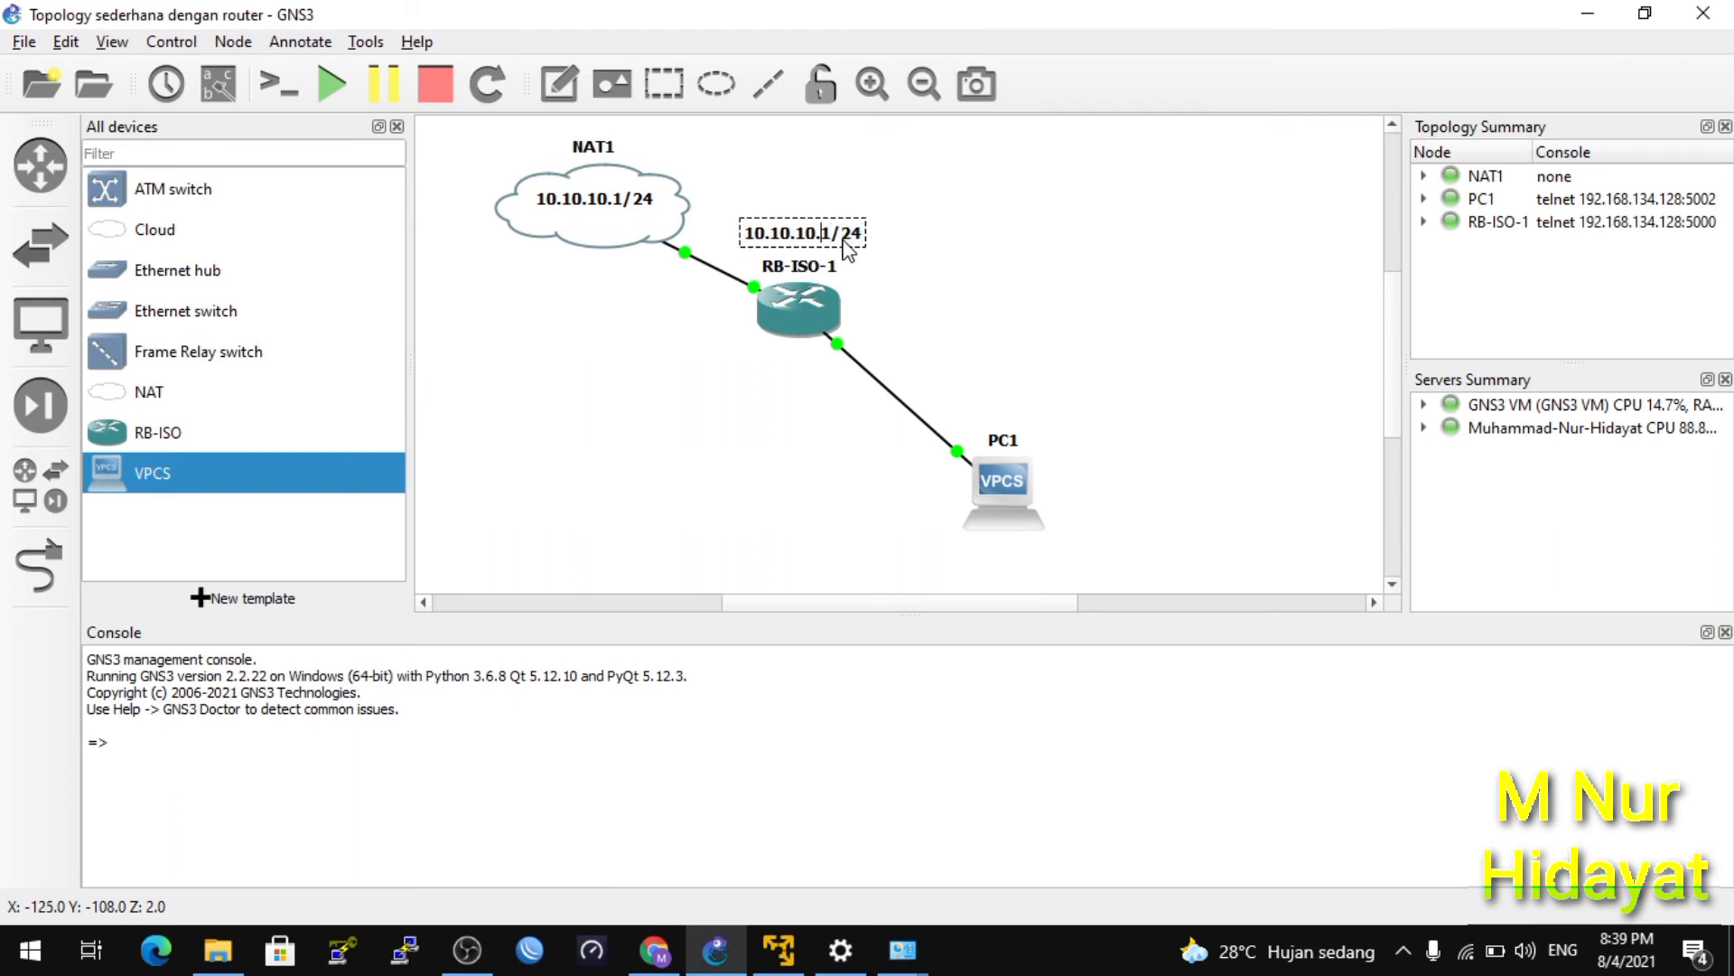
{"action": "key", "text": "Delete"}
{"action": "type", "text": "2"}
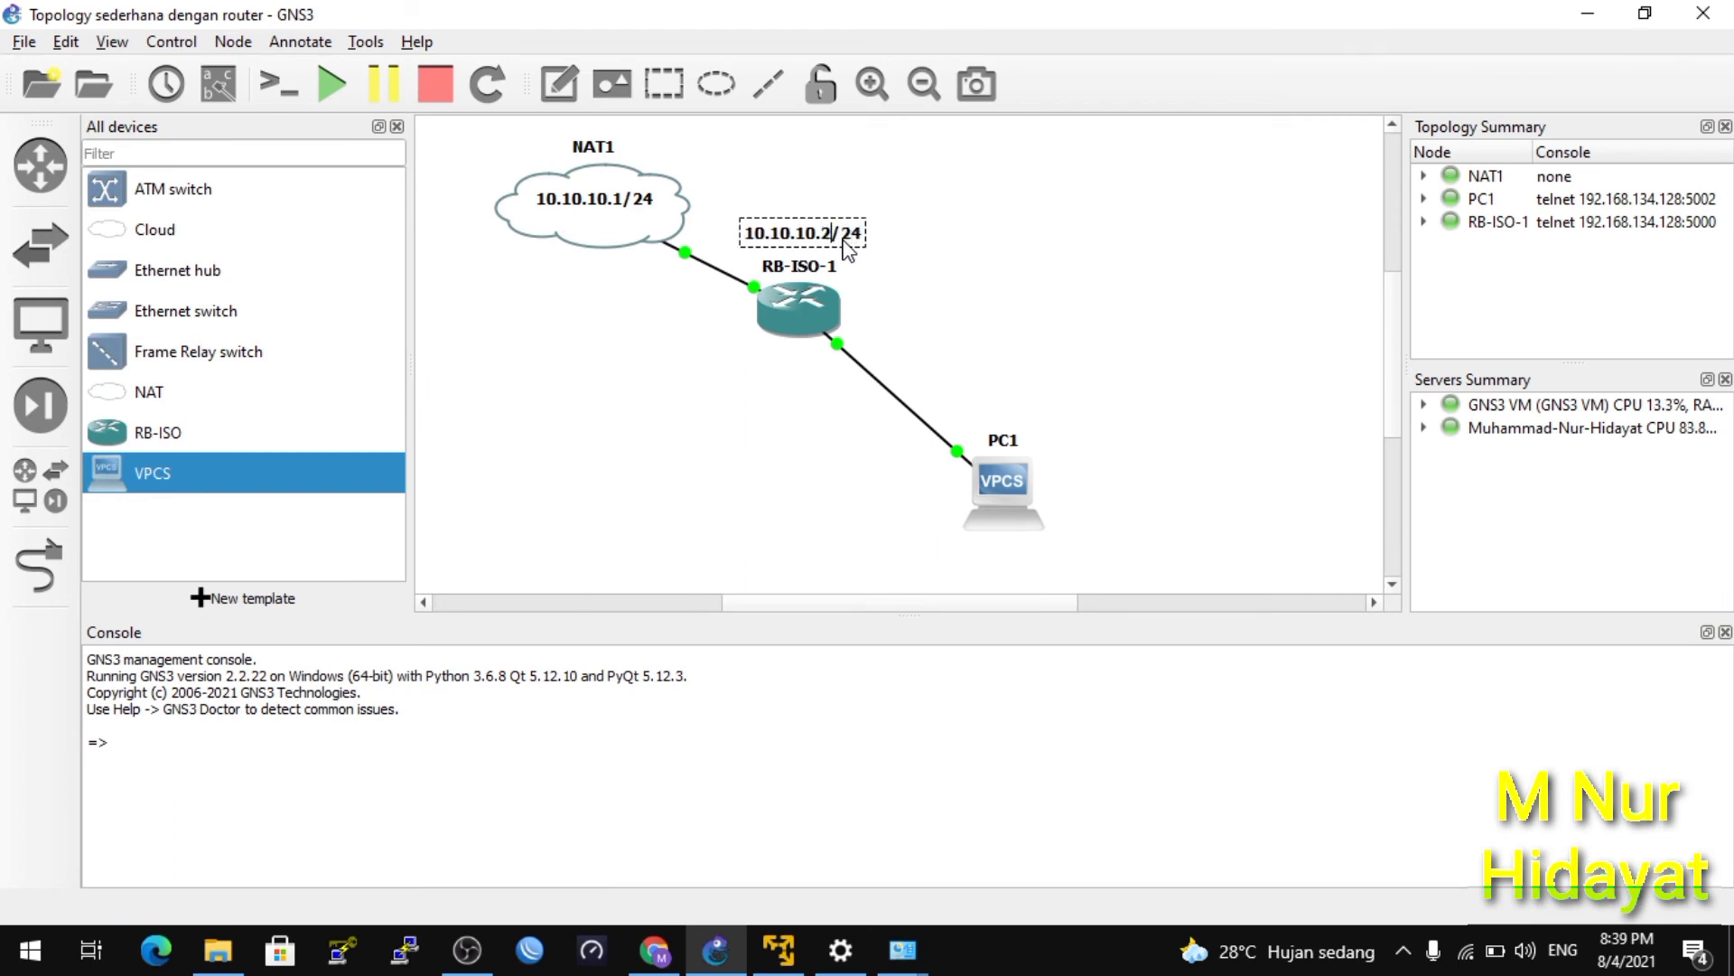
{"action": "left_click", "coordinate": [1065, 268]}
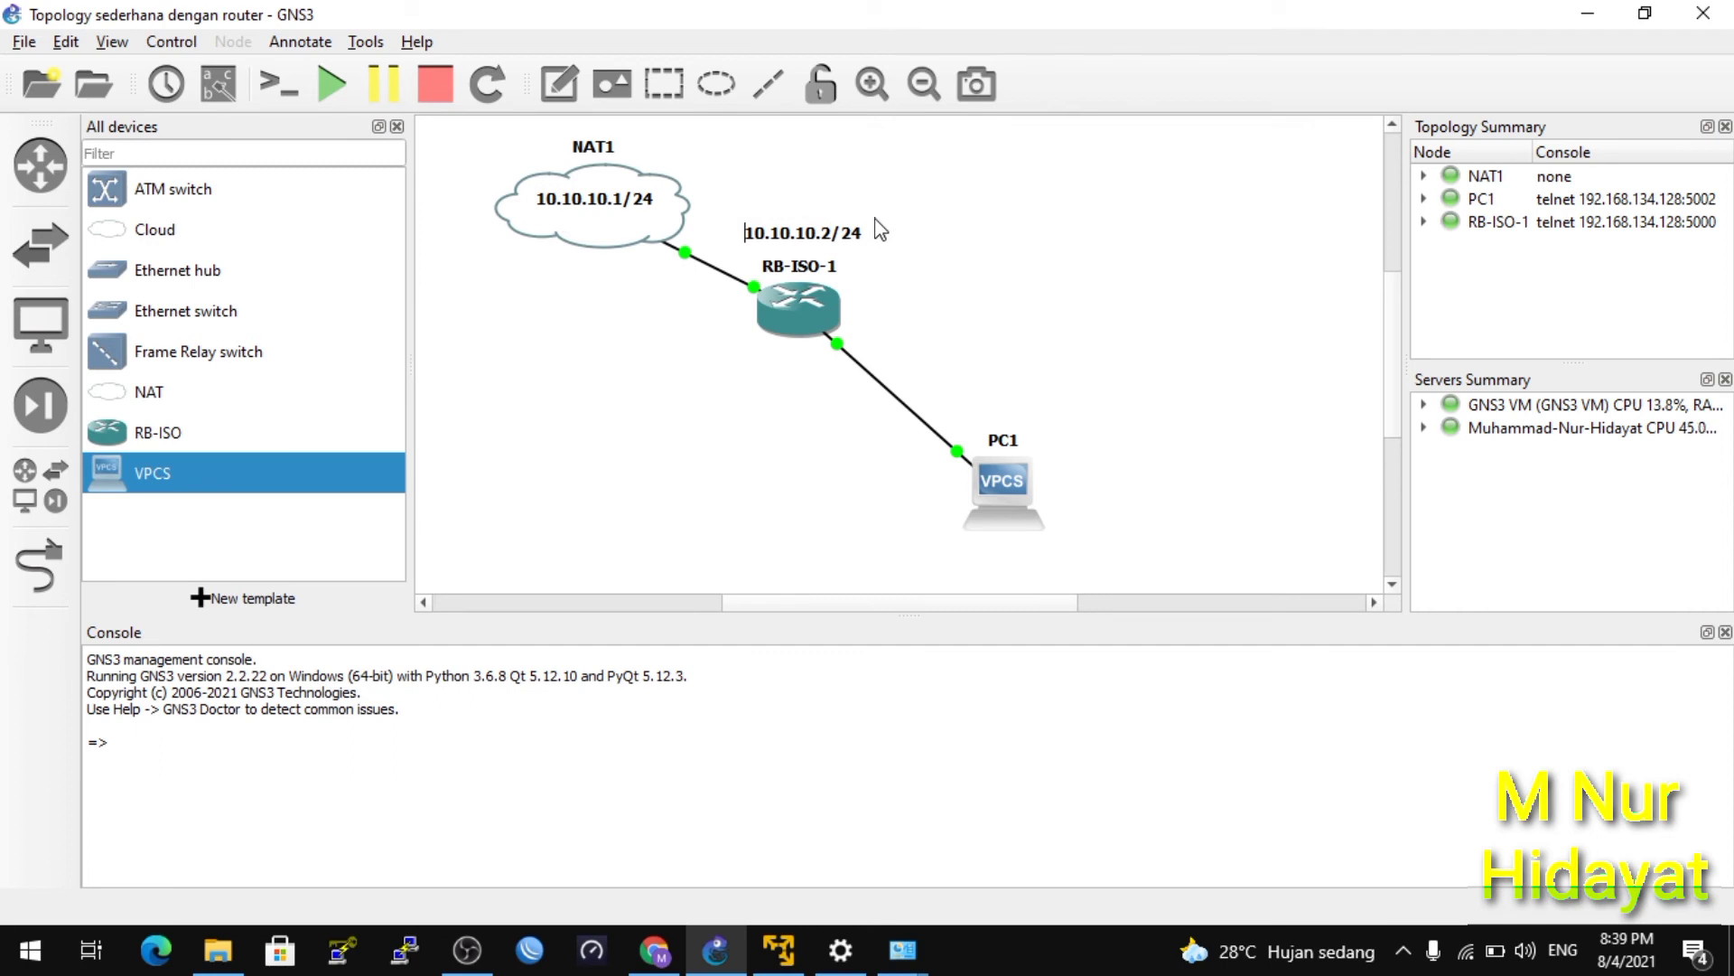
Open RB-ISO-1's console and log in as admin with an empty password.
{"action": "right_click", "coordinate": [791, 323]}
{"action": "left_click", "coordinate": [842, 364]}
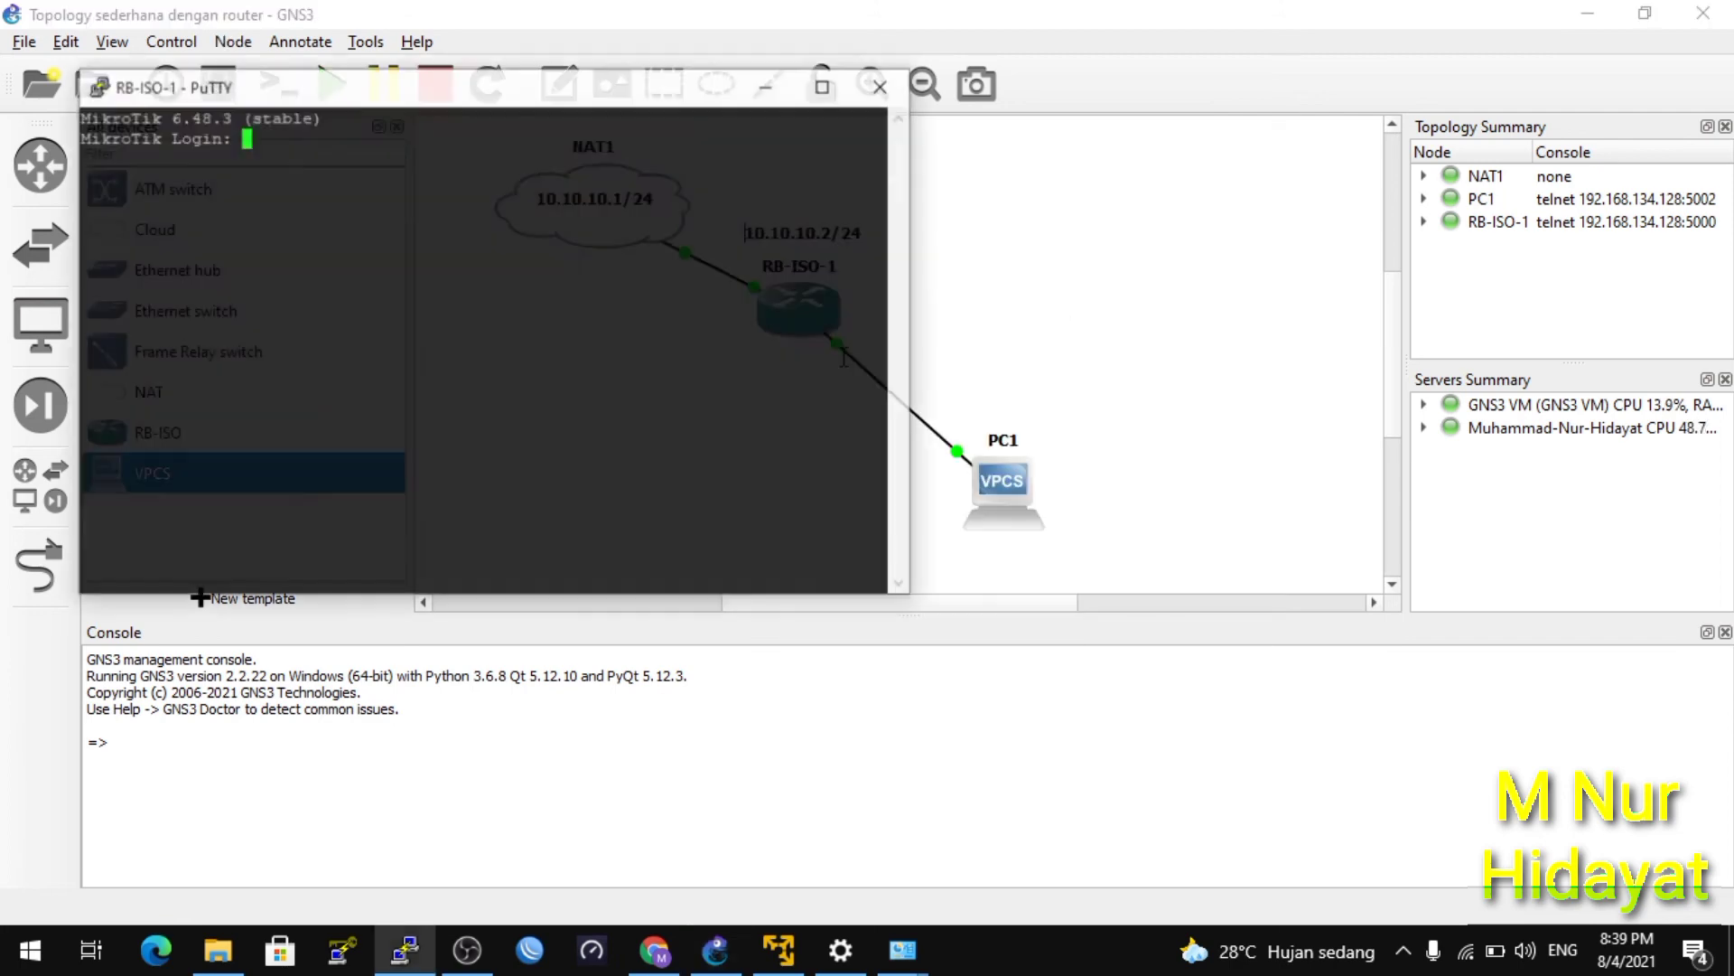
{"action": "left_click_drag", "start_coordinate": [576, 96], "coordinate": [998, 293]}
{"action": "type", "text": "admin"}
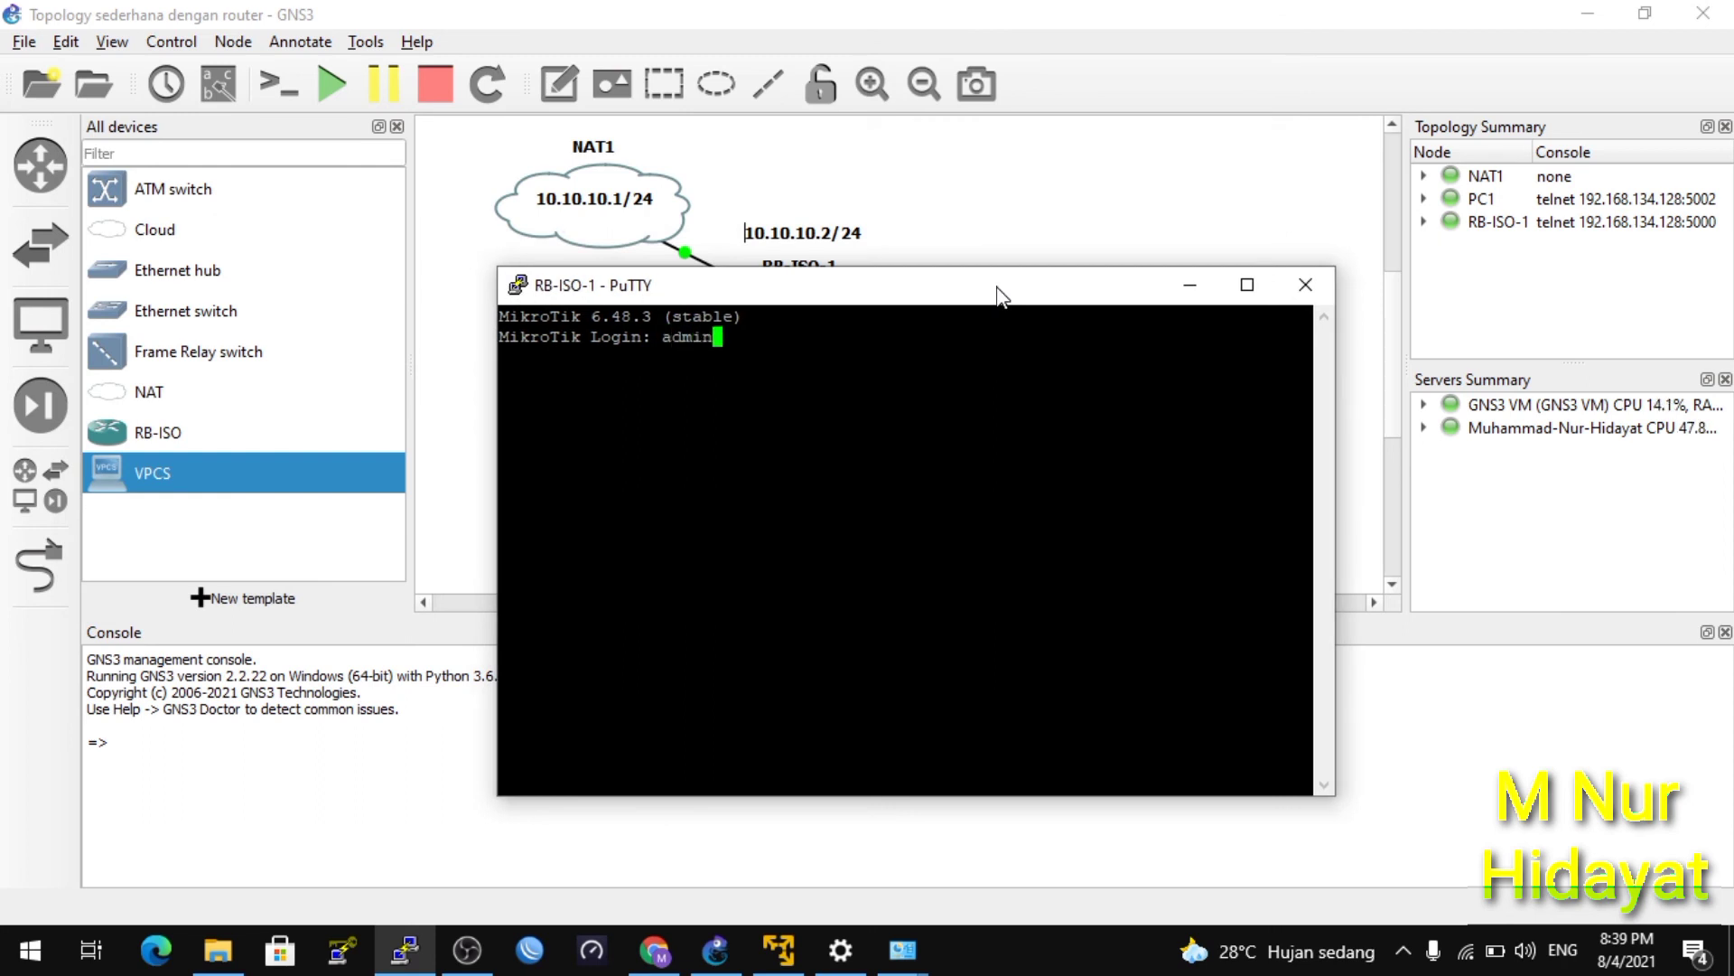
{"action": "key", "text": "Return"}
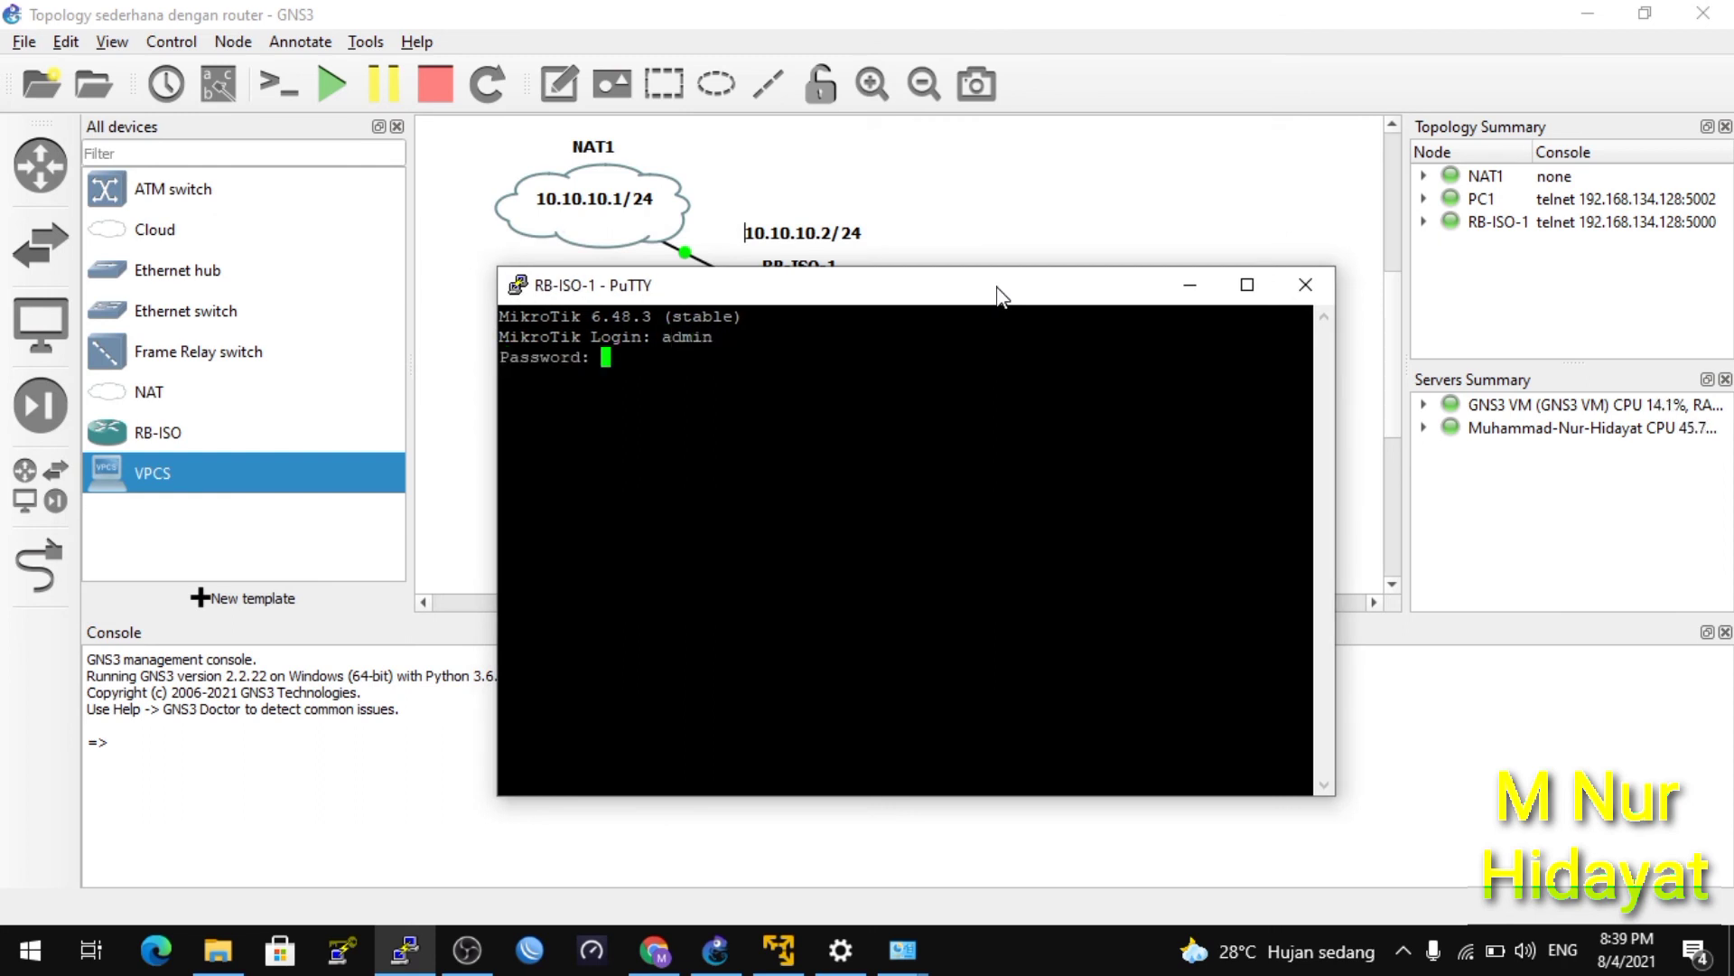
{"action": "key", "text": "Return"}
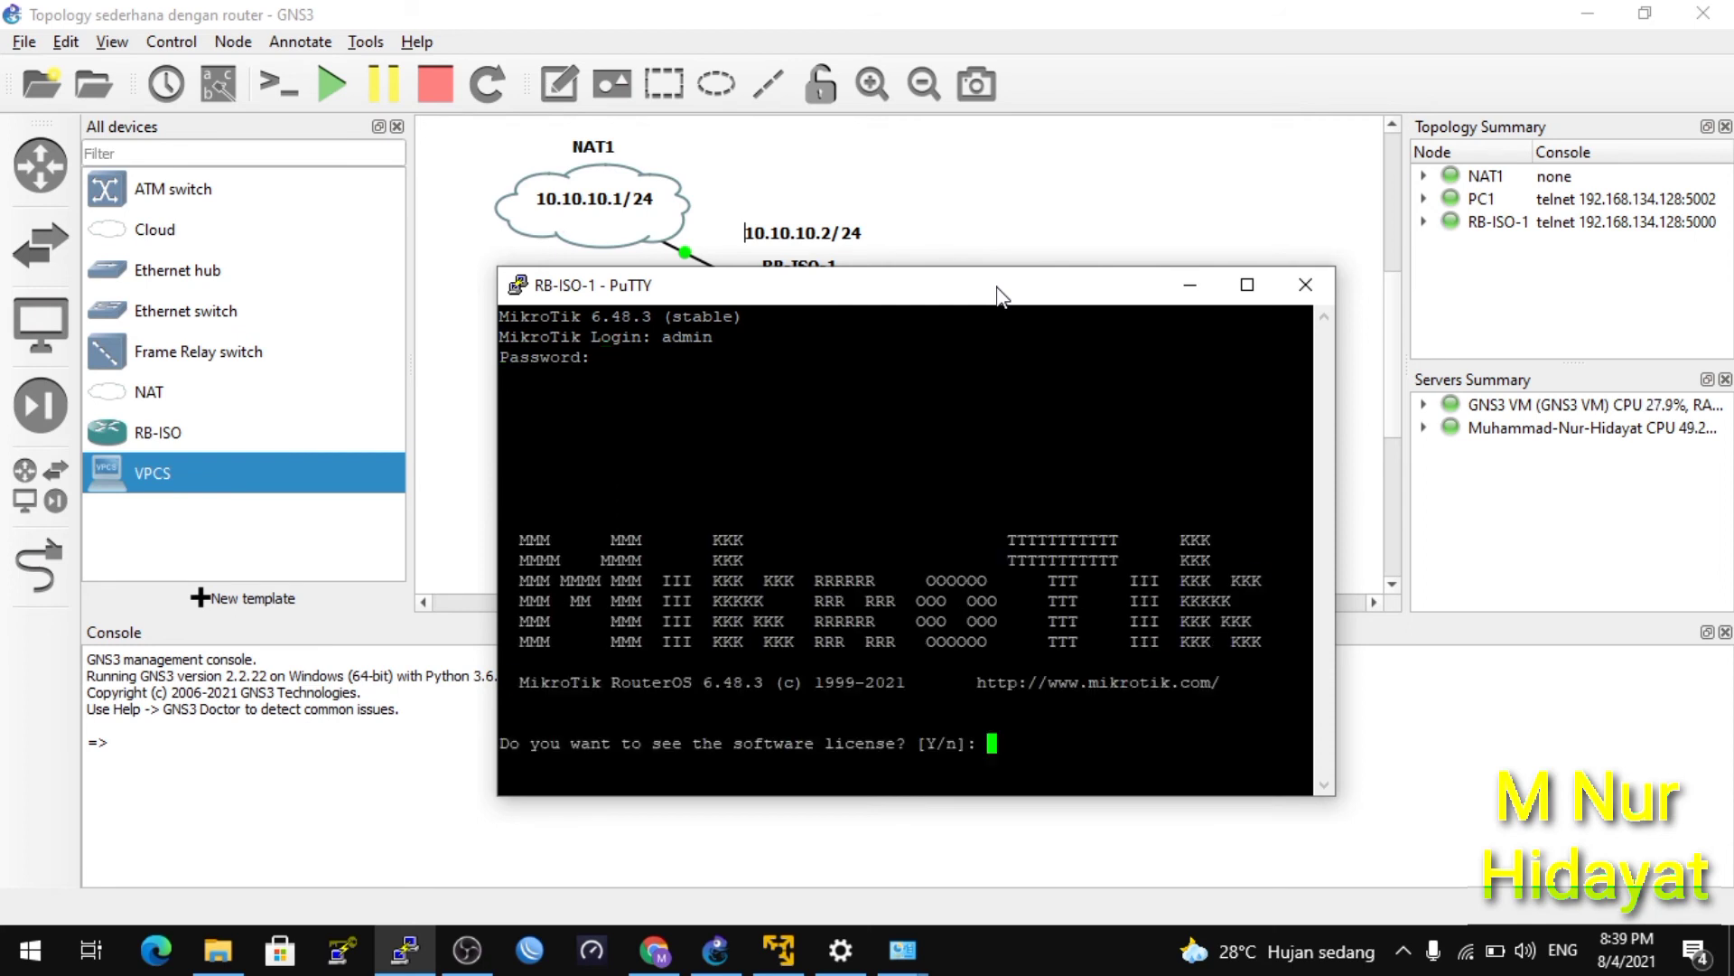
{"action": "type", "text": "n"}
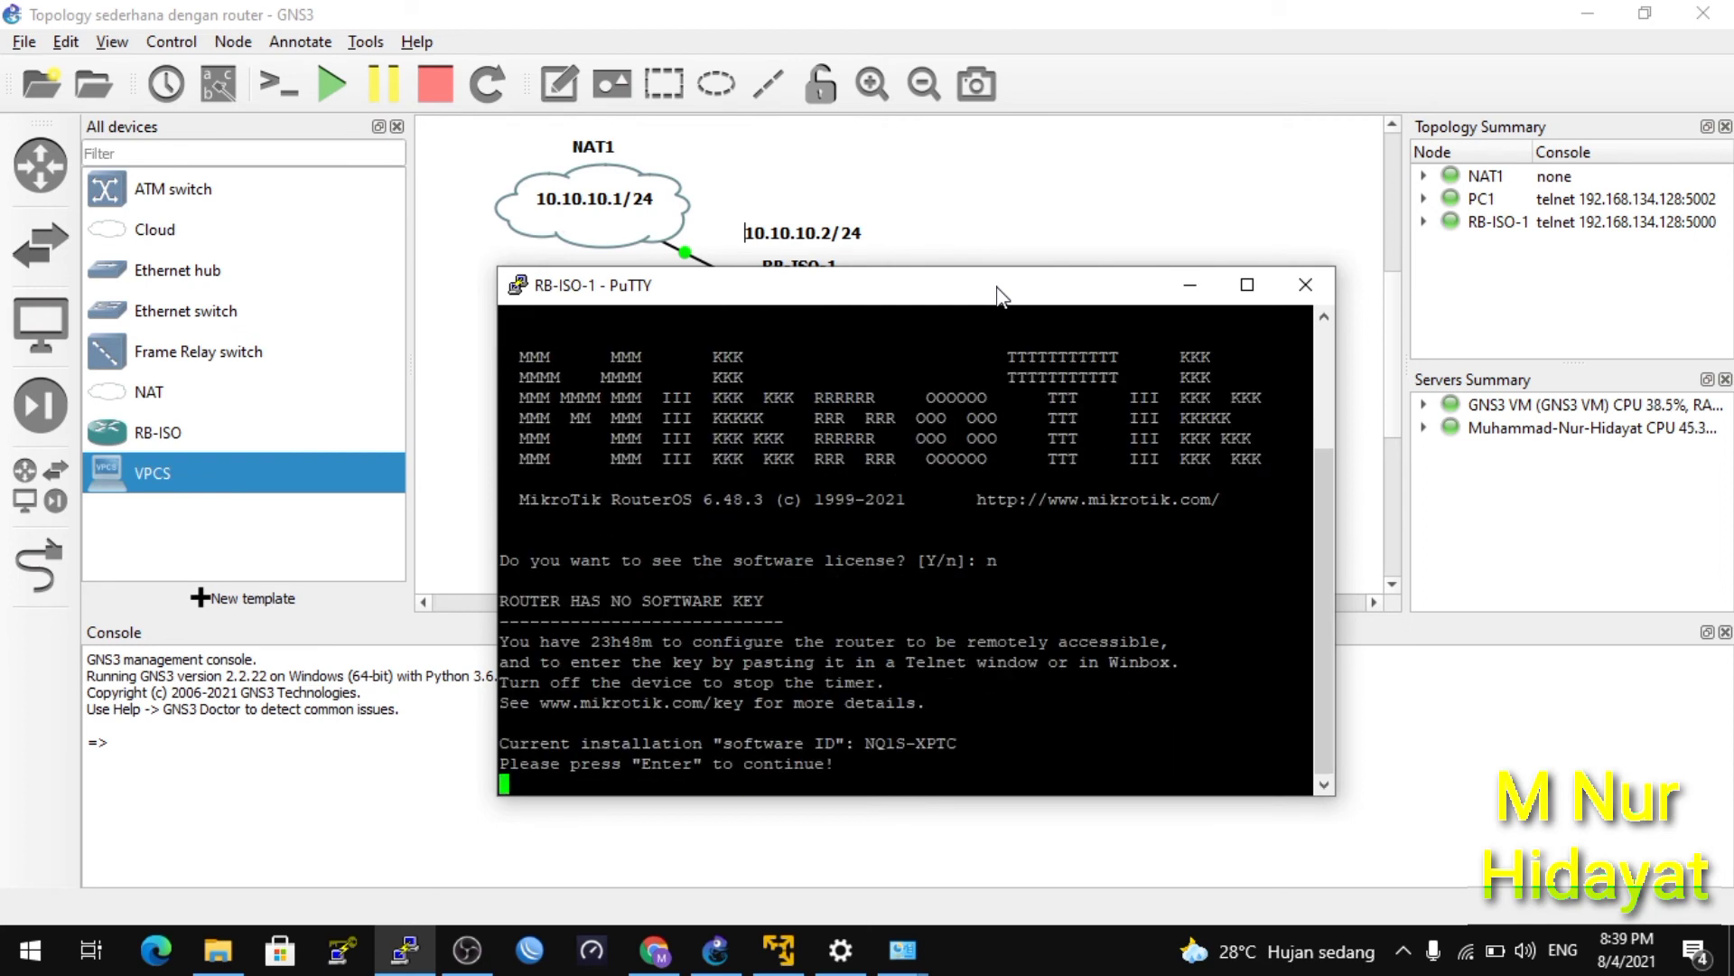
{"action": "key", "text": "Return"}
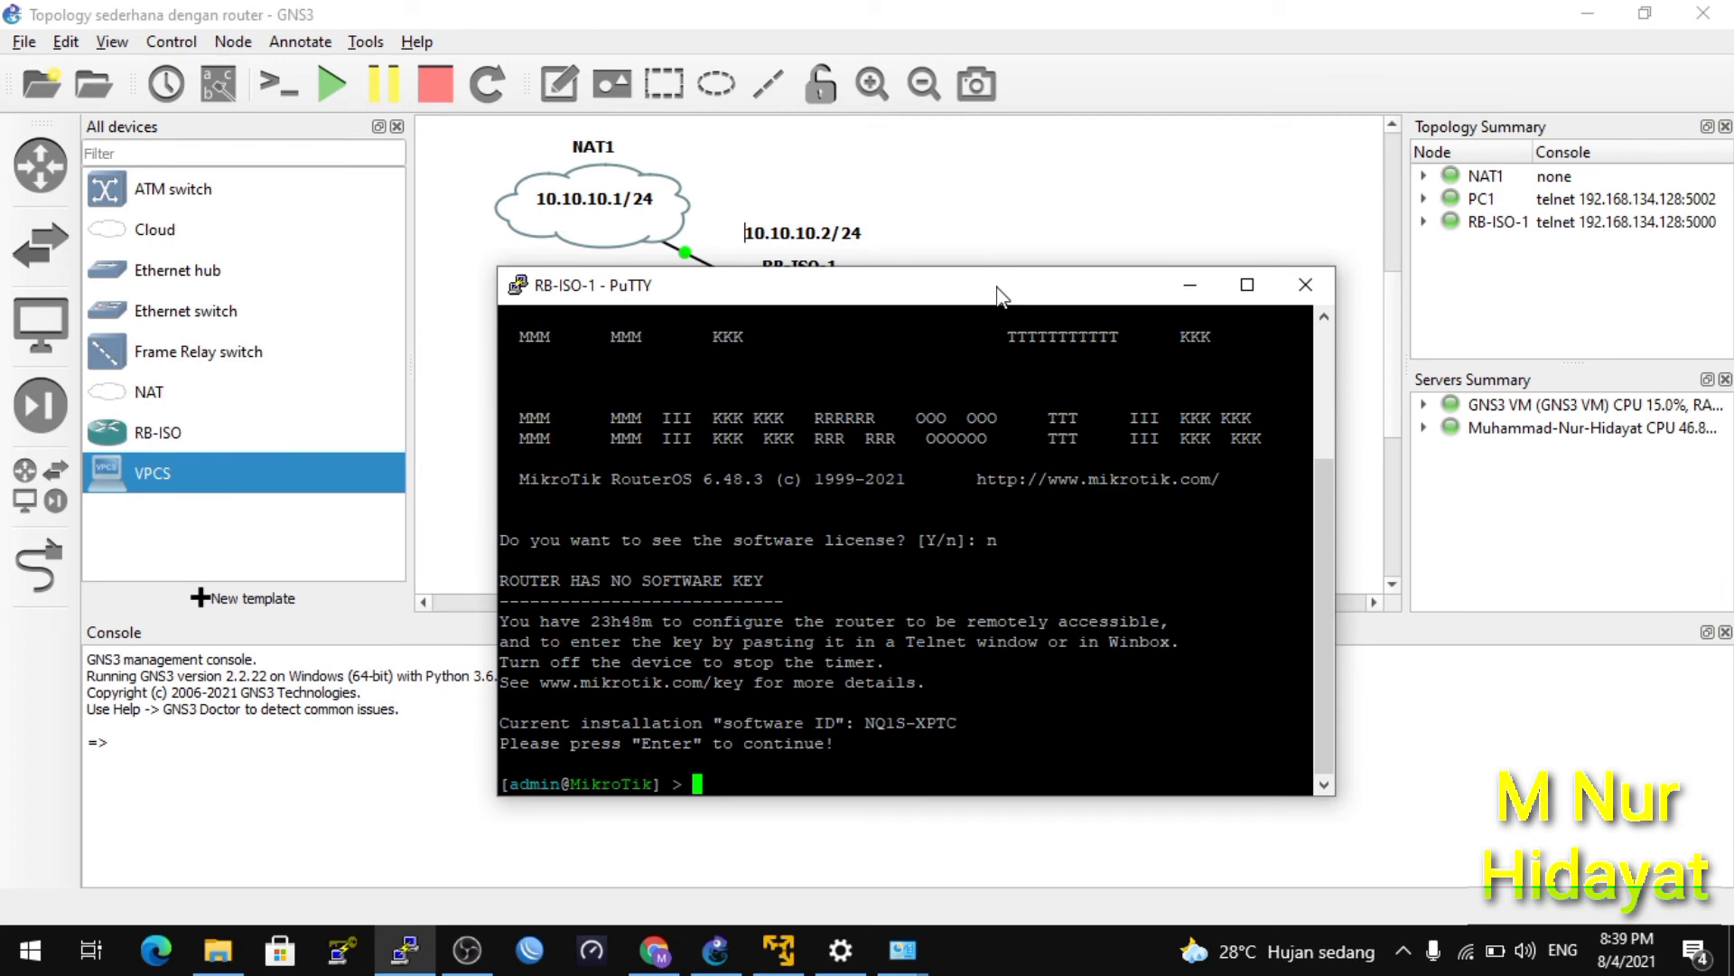
Assign 10.10.10.2/24 to ether1 and verify it with 'ip address print'.
{"action": "type", "text": "ip address print"}
{"action": "key", "text": "Return"}
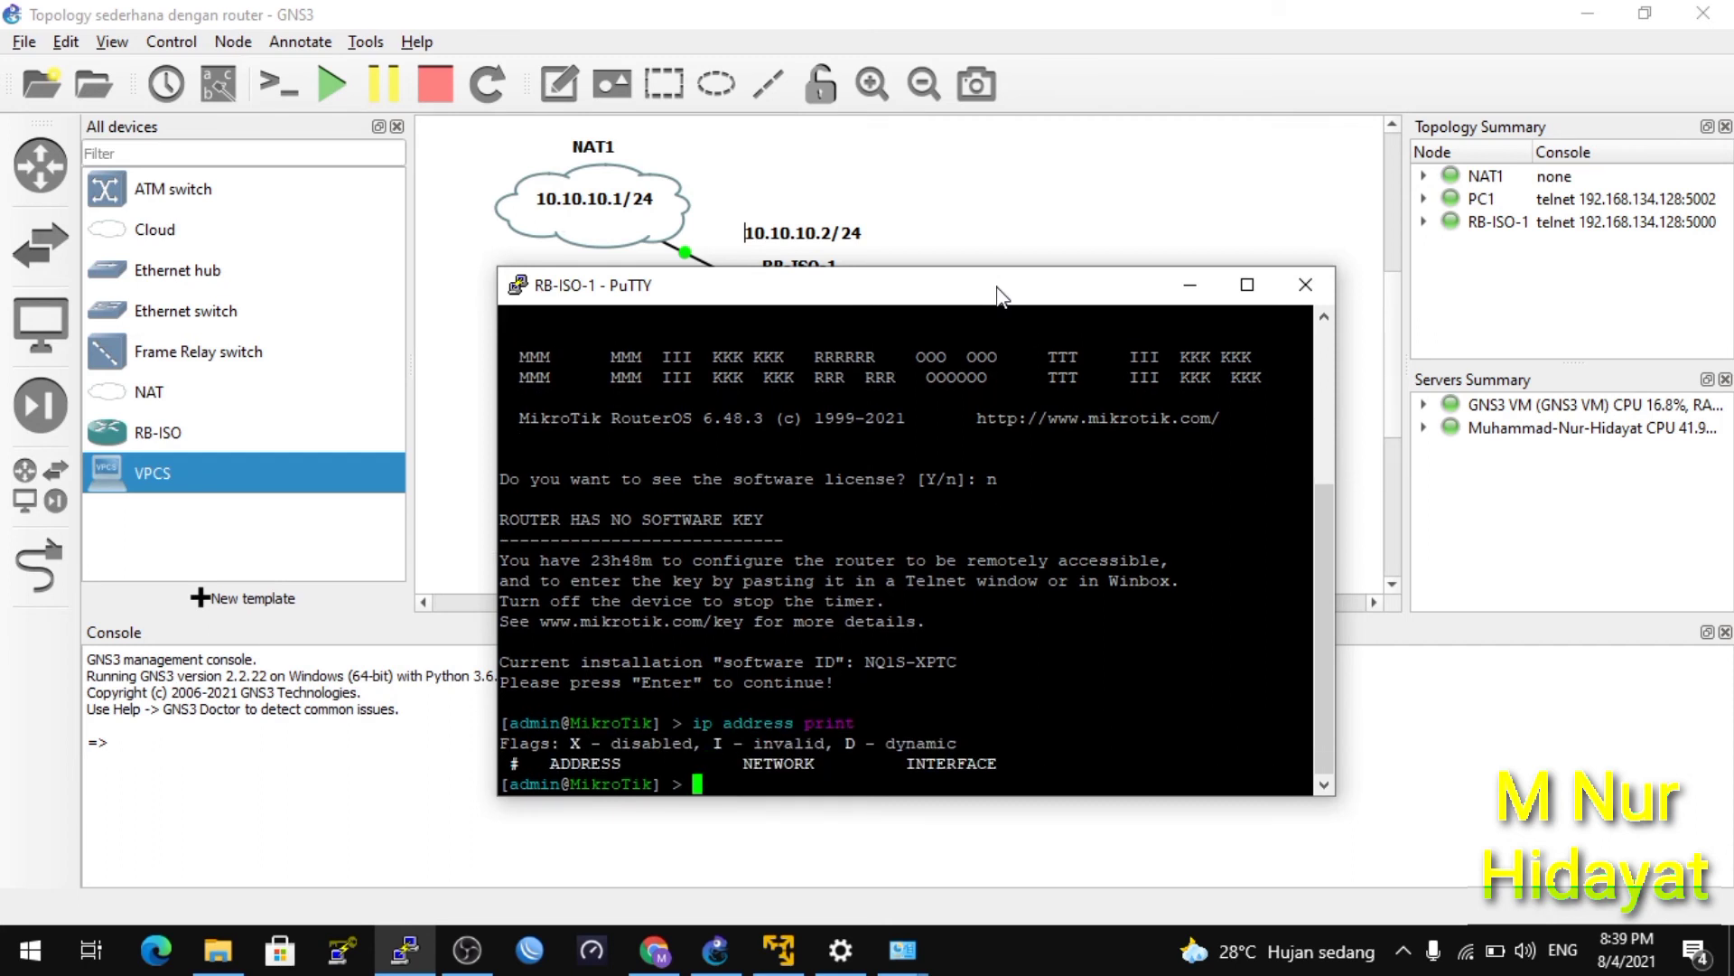
{"action": "type", "text": "ip address "}
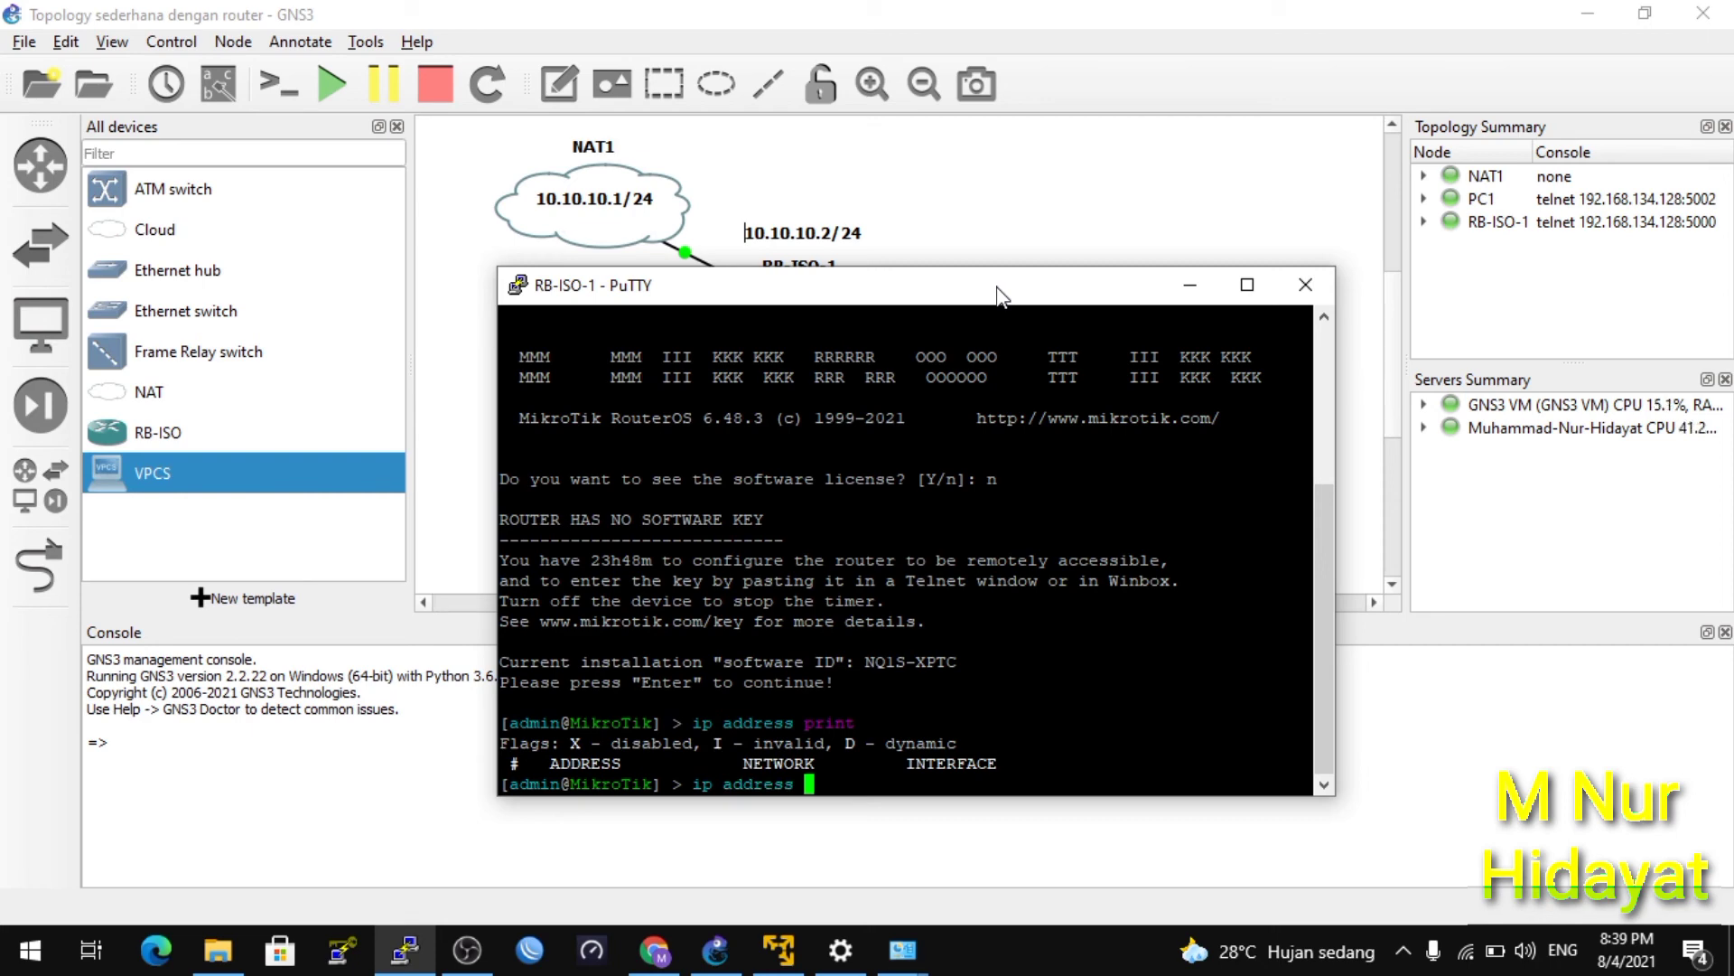
{"action": "type", "text": "add address="}
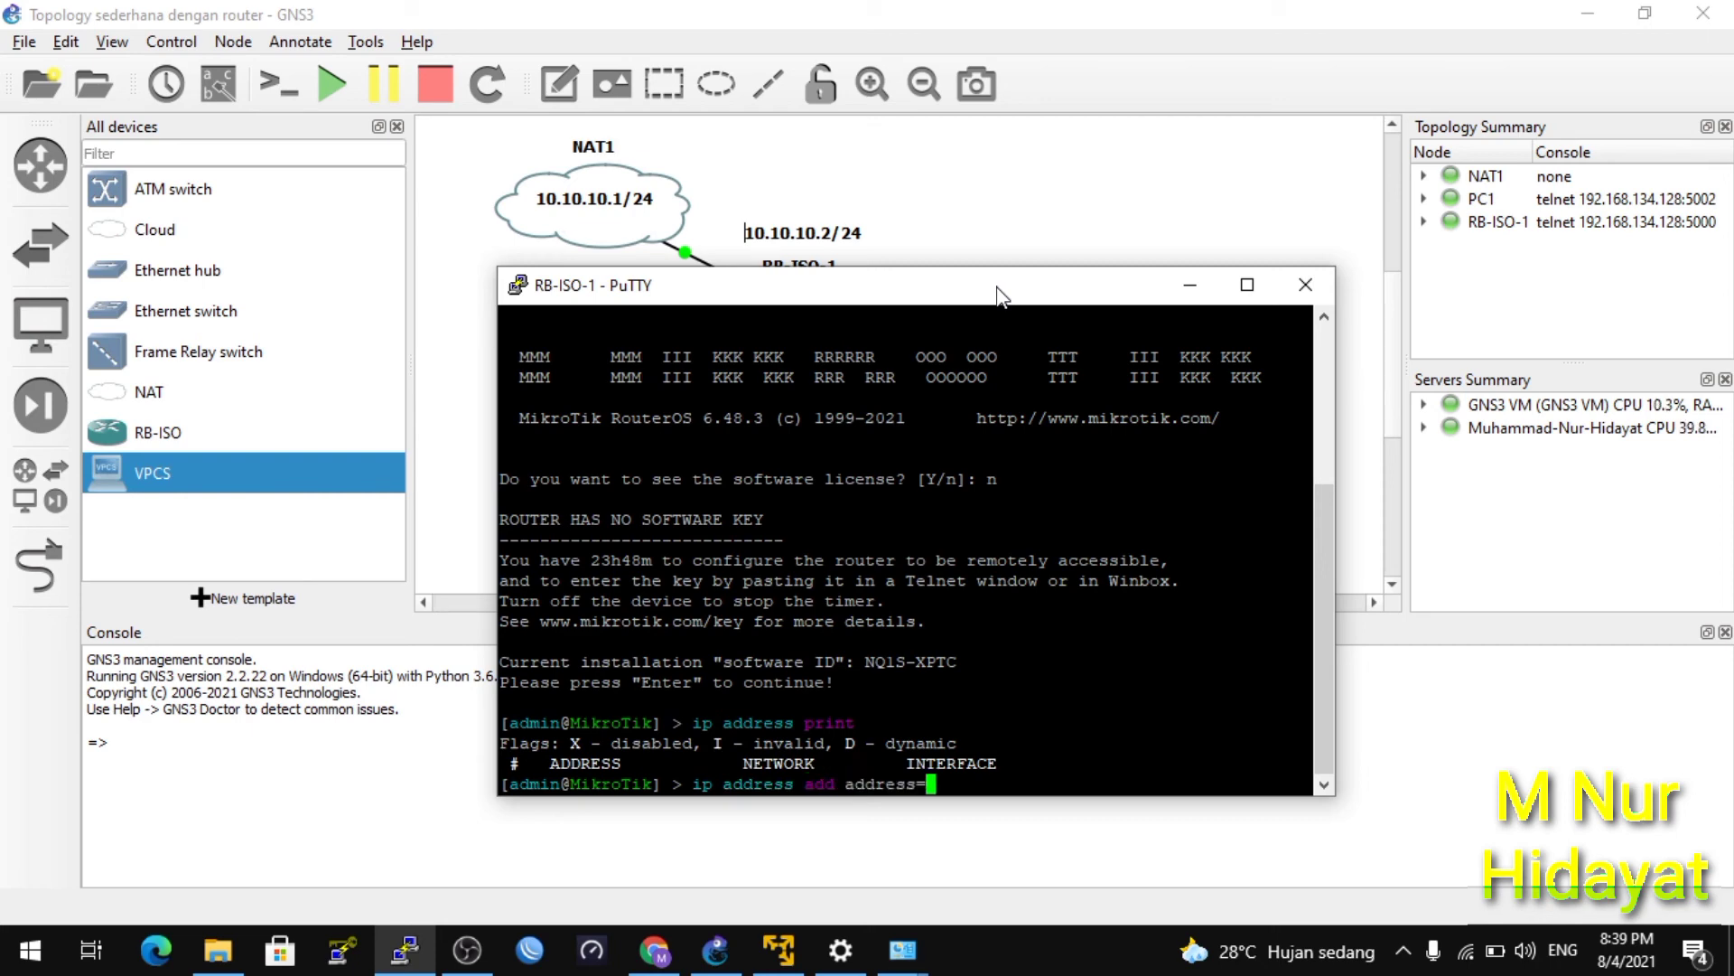
{"action": "type", "text": "10.10.10.2/24 "}
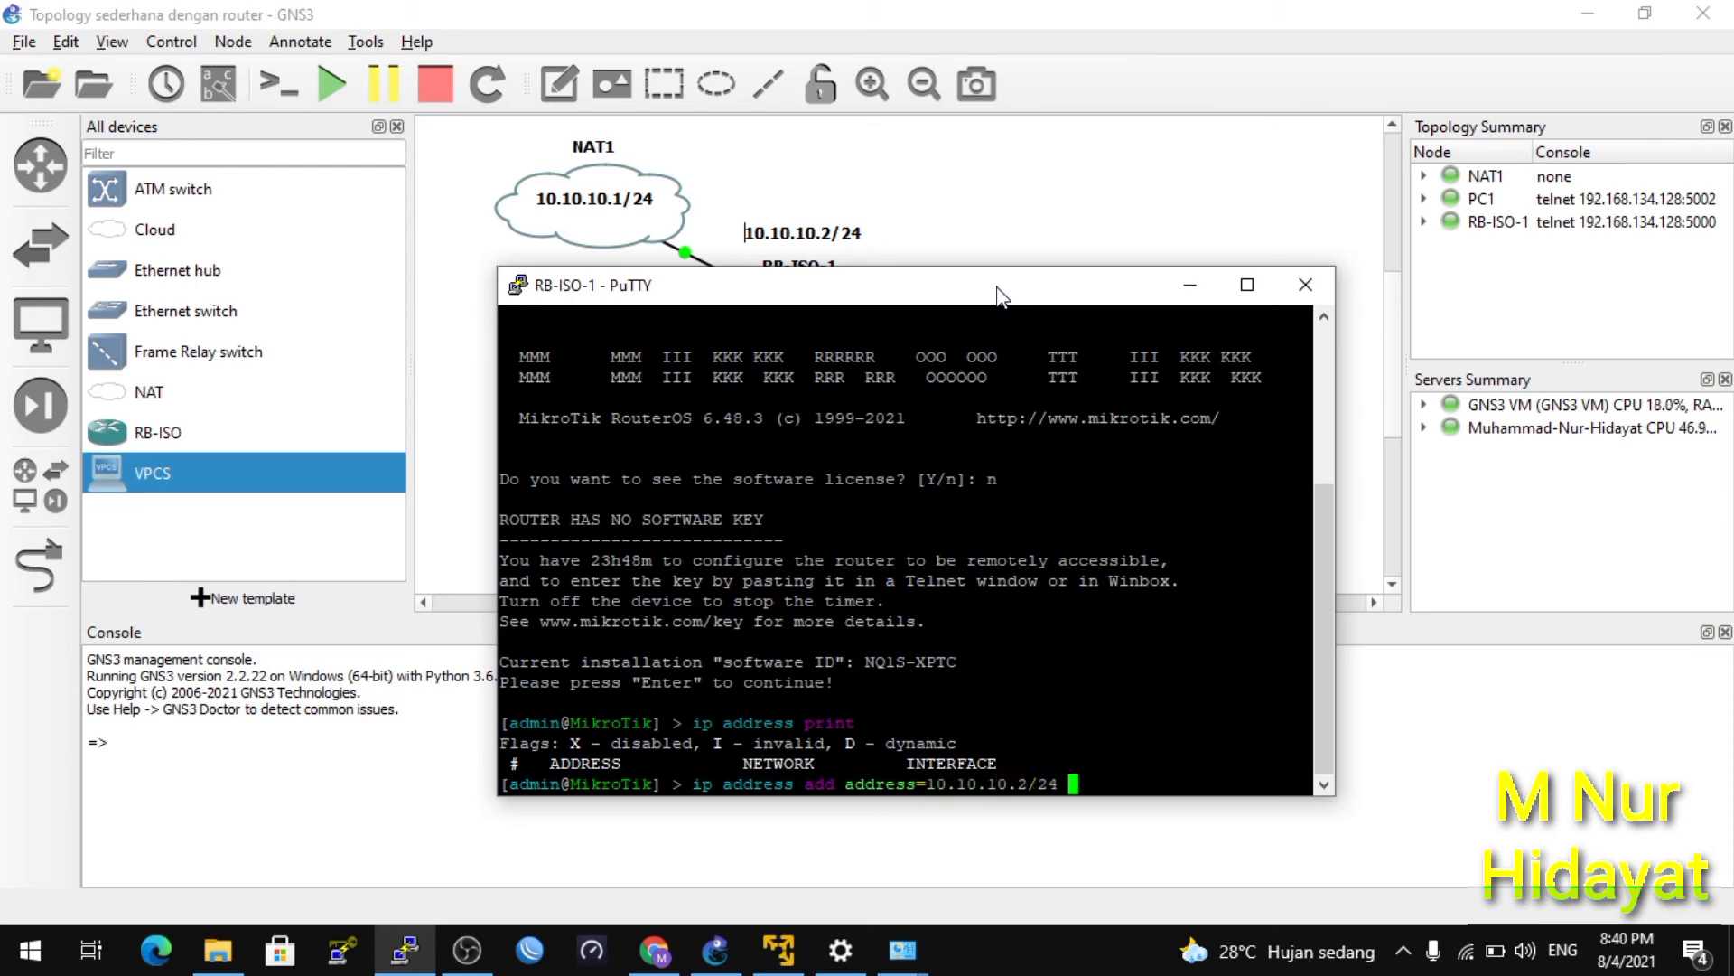
{"action": "type", "text": "interface=e"}
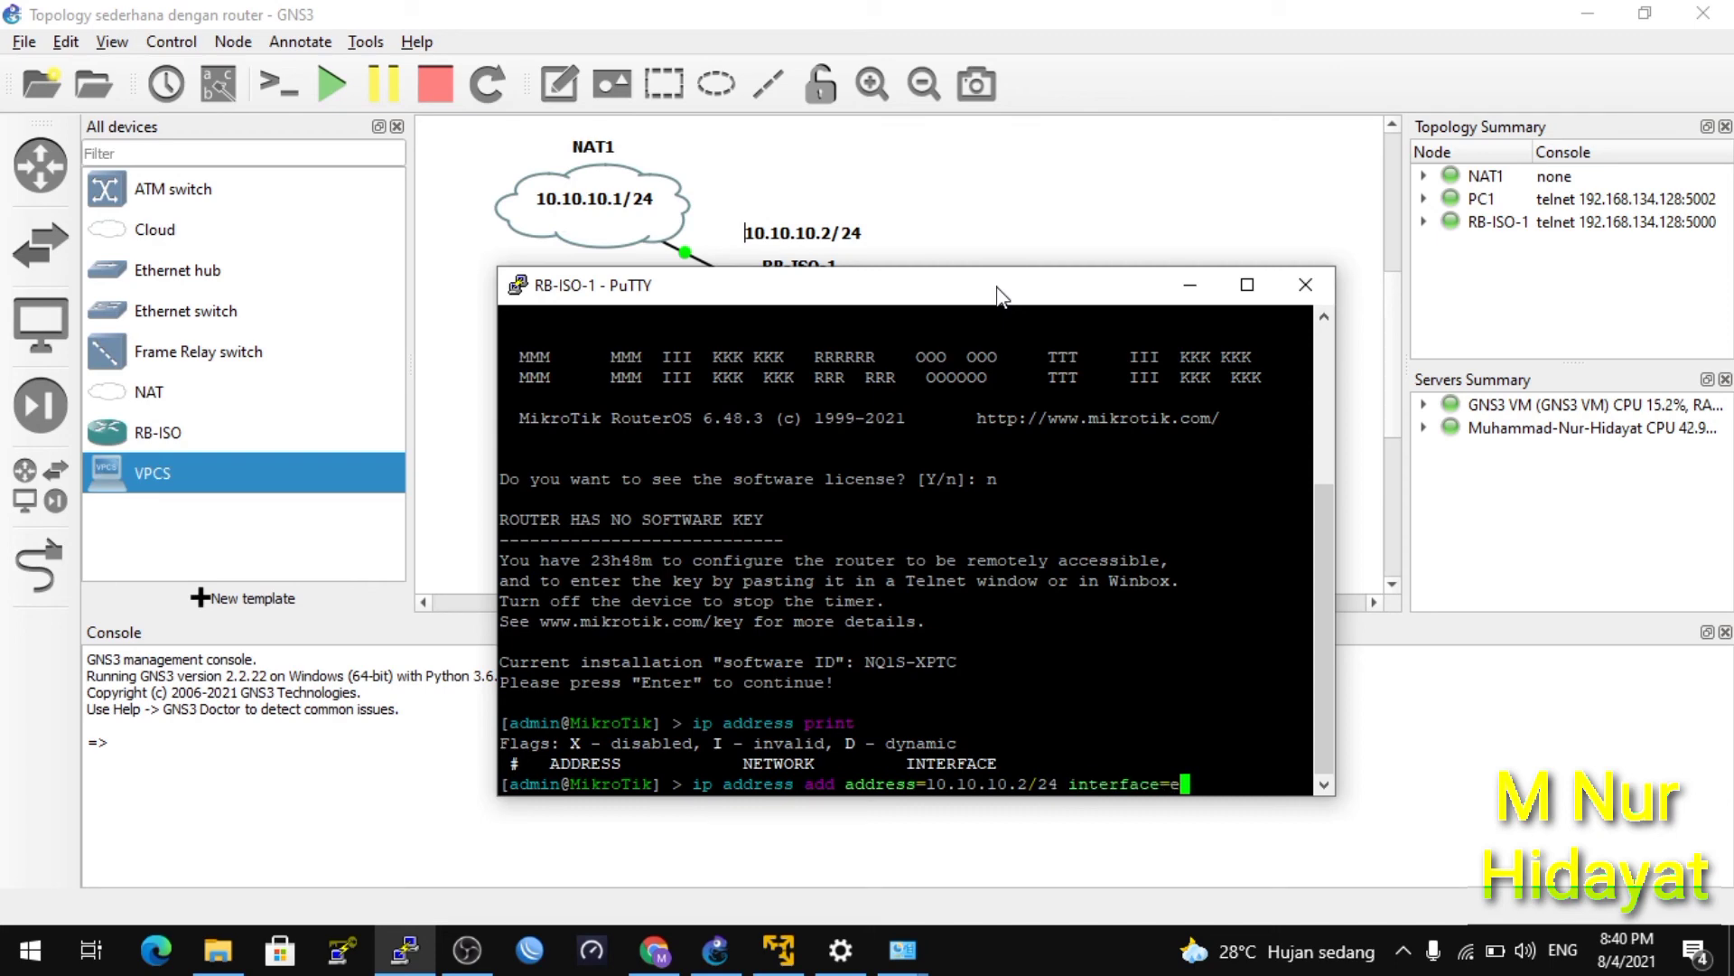
{"action": "type", "text": "ther1"}
{"action": "key", "text": "Return"}
{"action": "type", "text": "ip address print"}
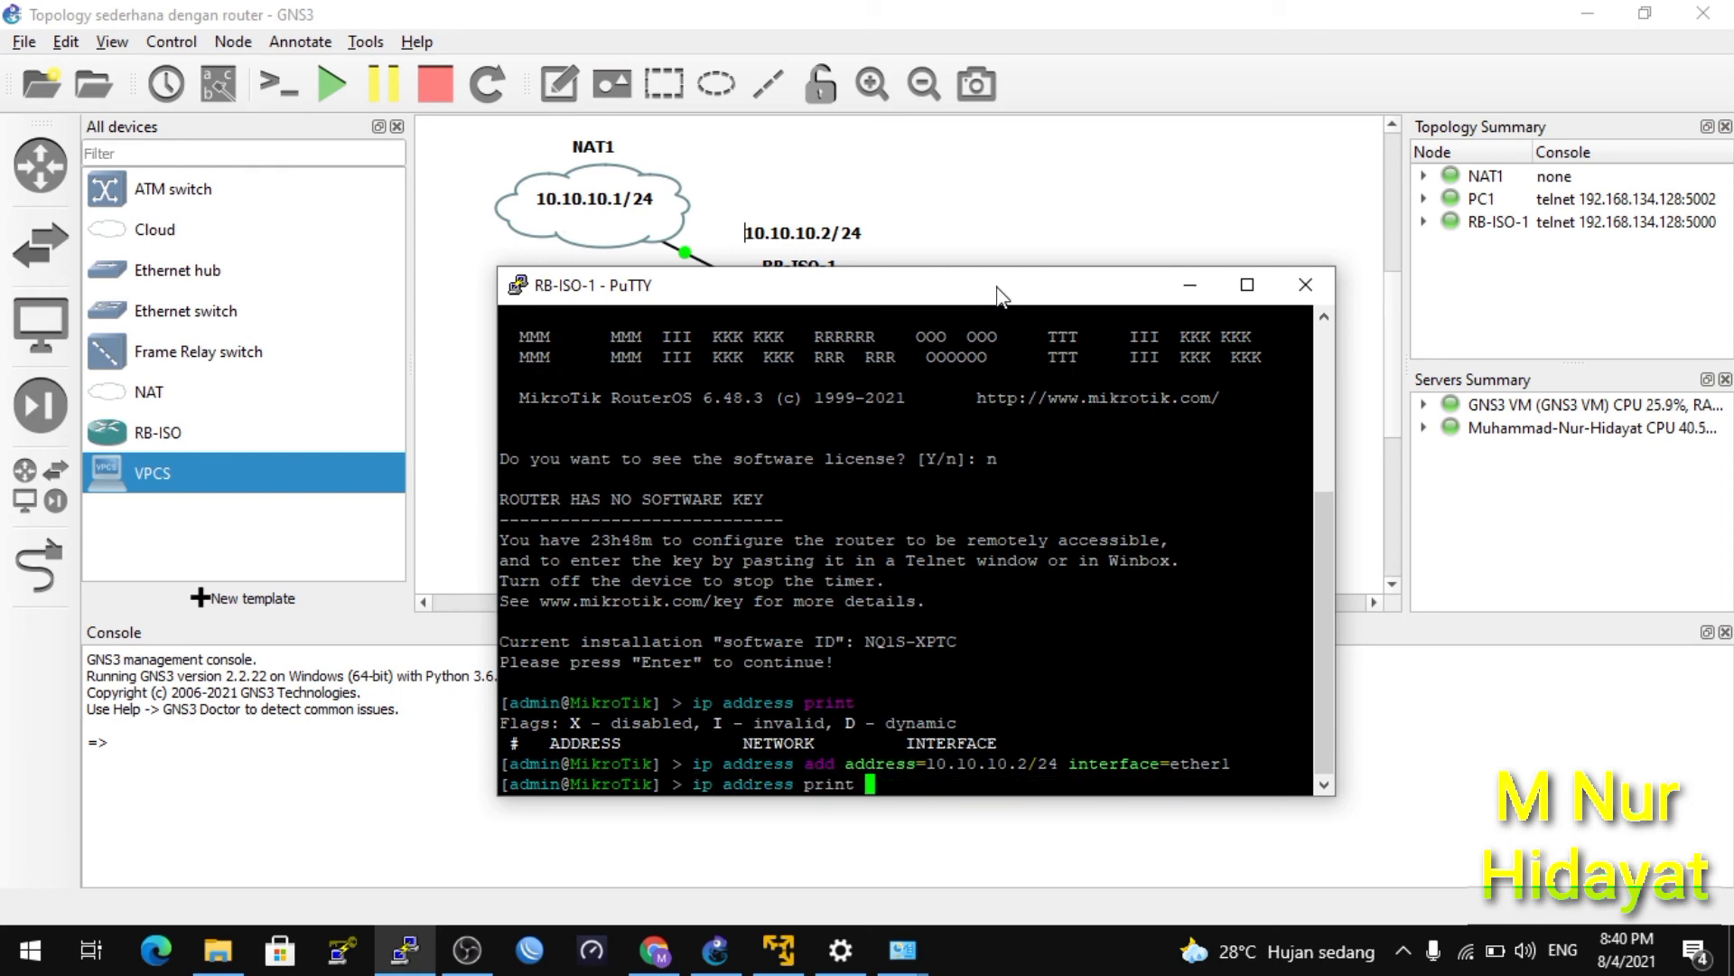
{"action": "key", "text": "Return"}
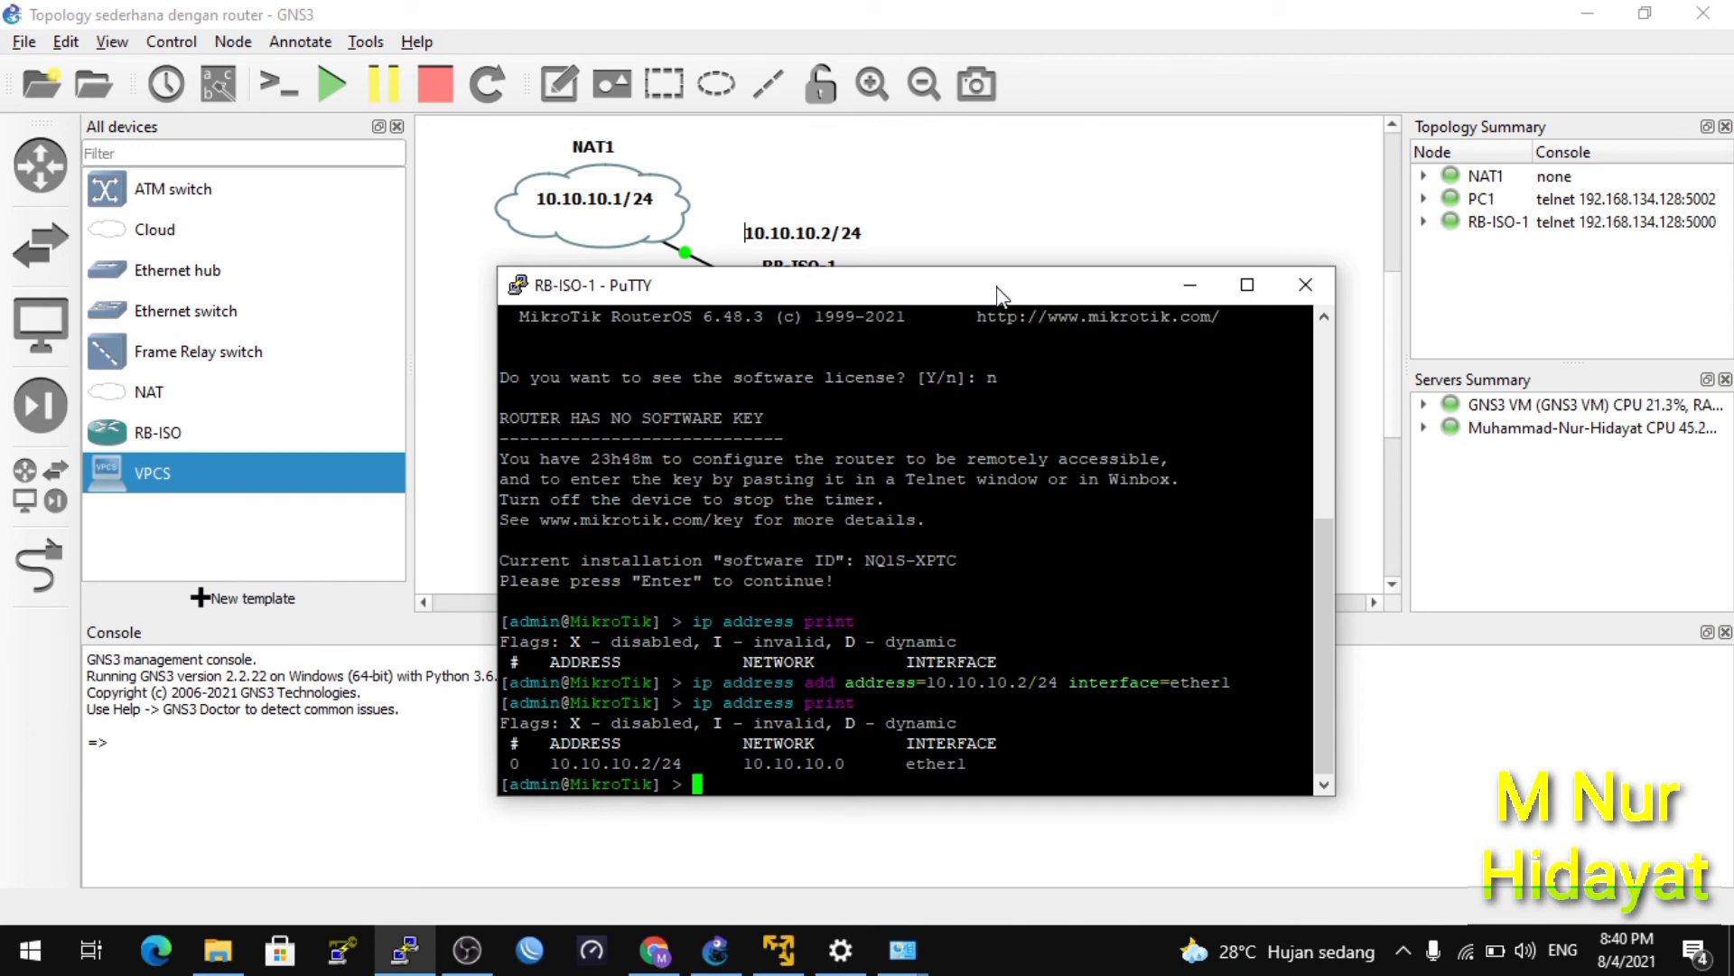
Ping 10.10.10.1 from the router and stop it to see 0% loss.
{"action": "type", "text": "ping 10.10.10.1"}
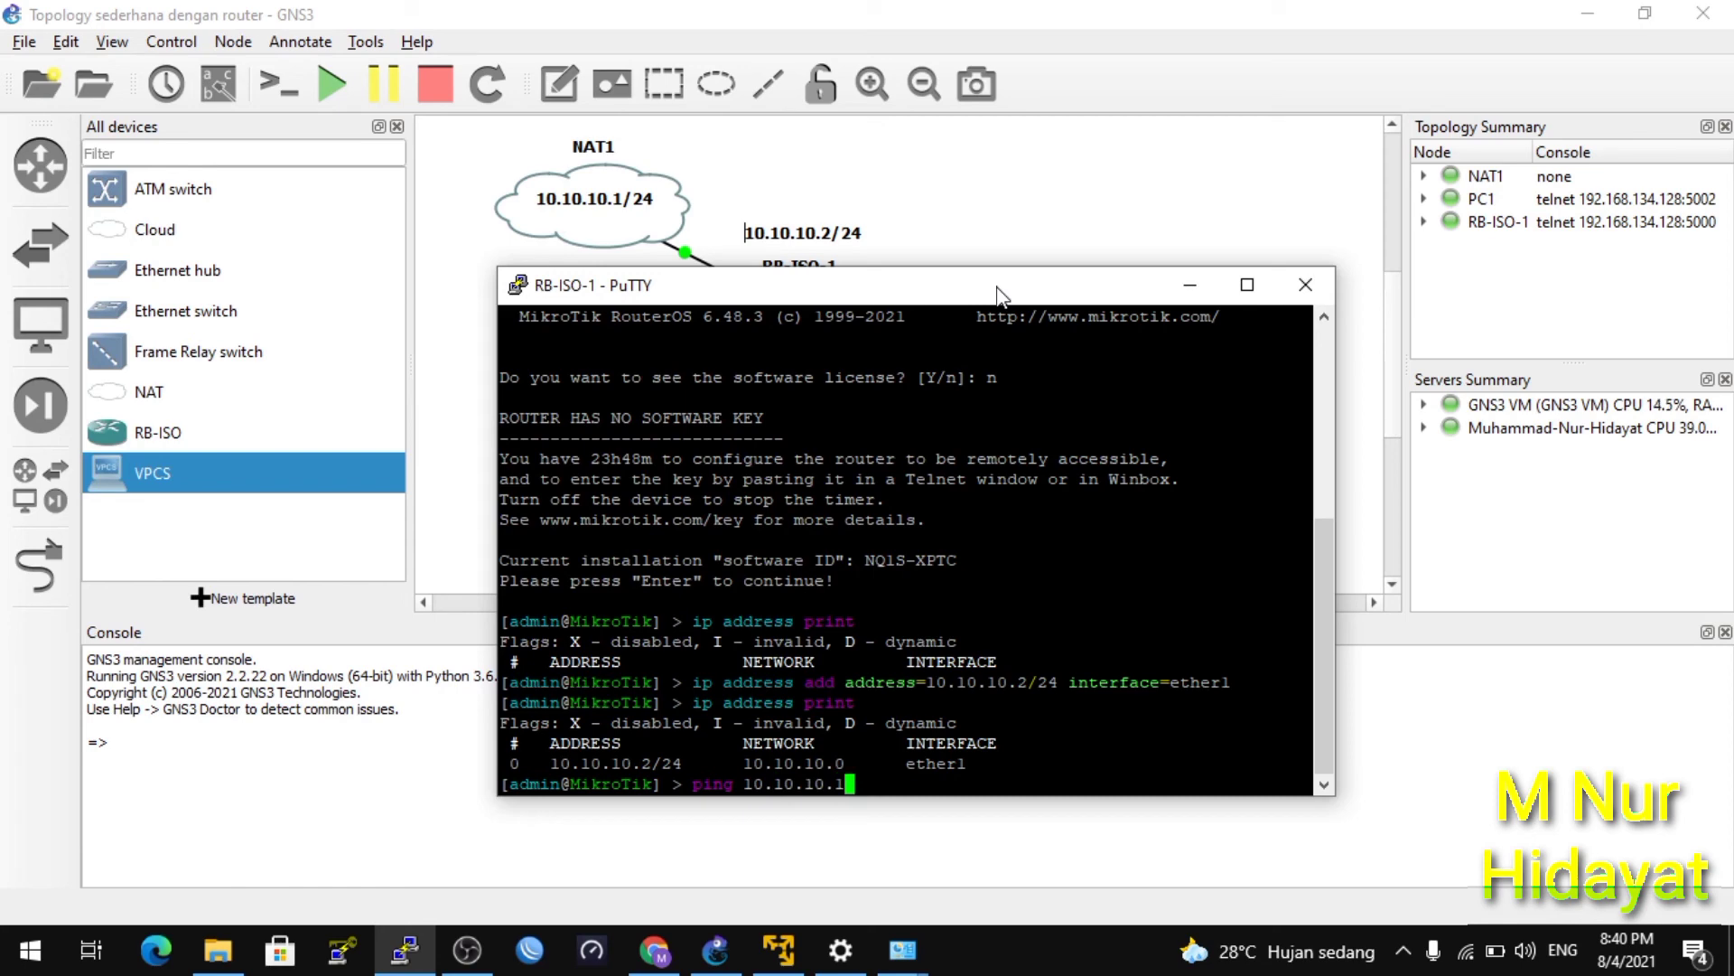
{"action": "key", "text": "Return"}
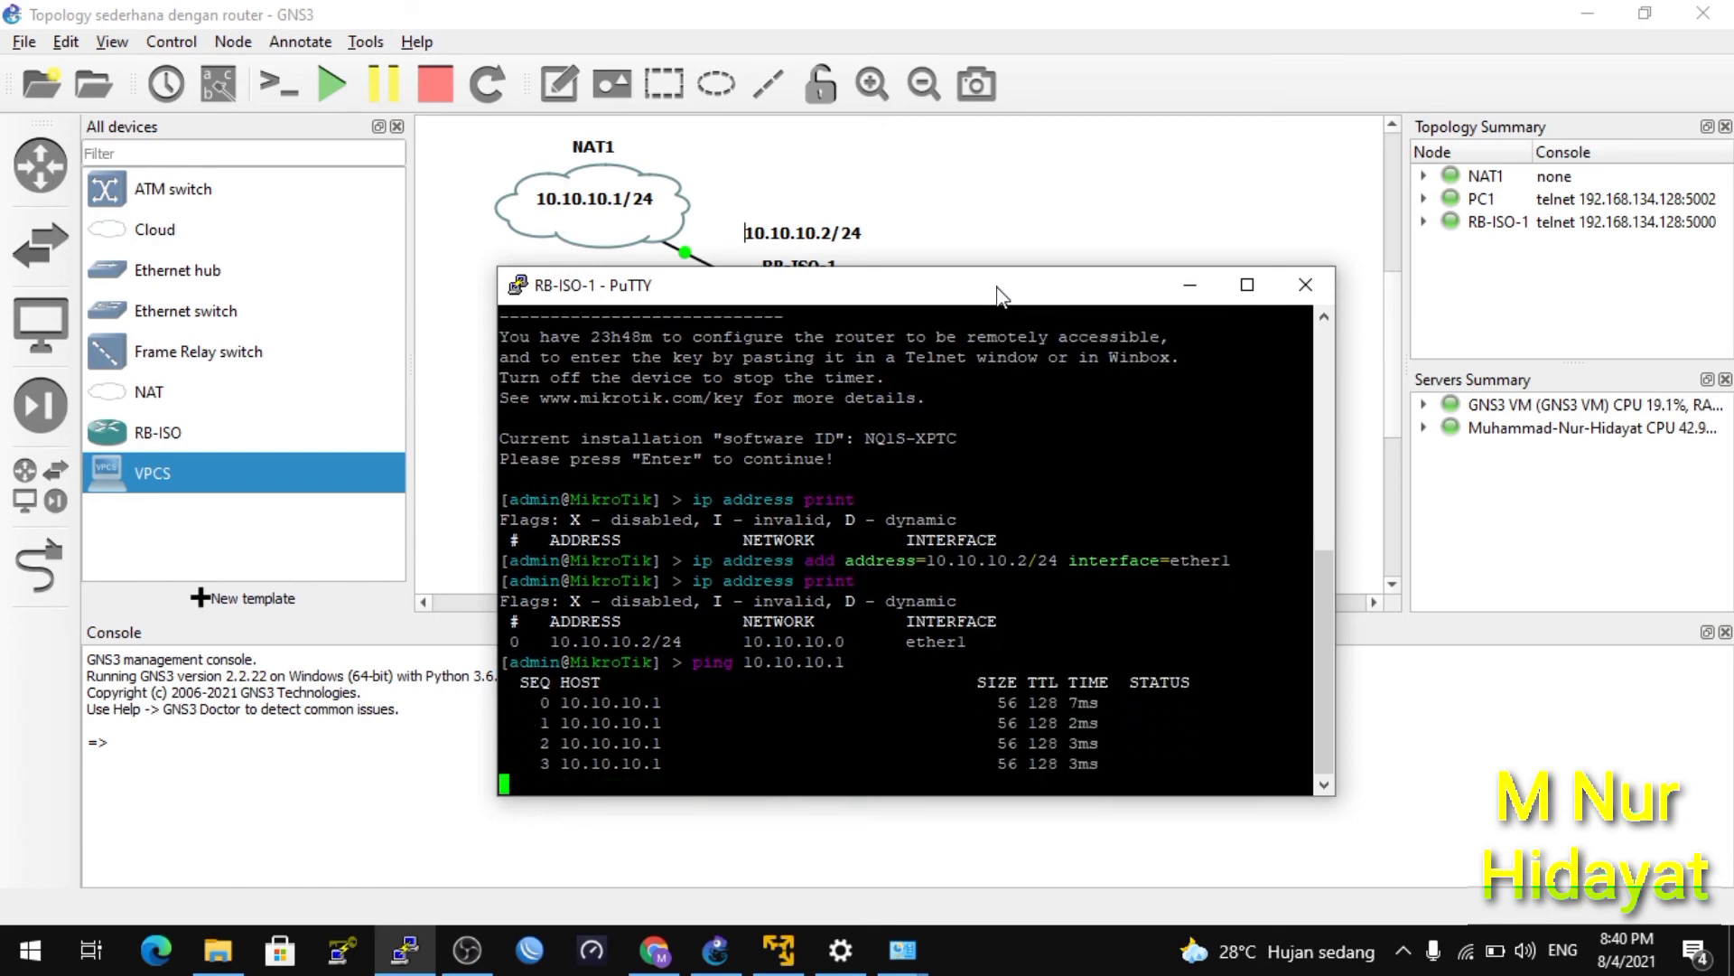
{"action": "key", "text": "ctrl+c"}
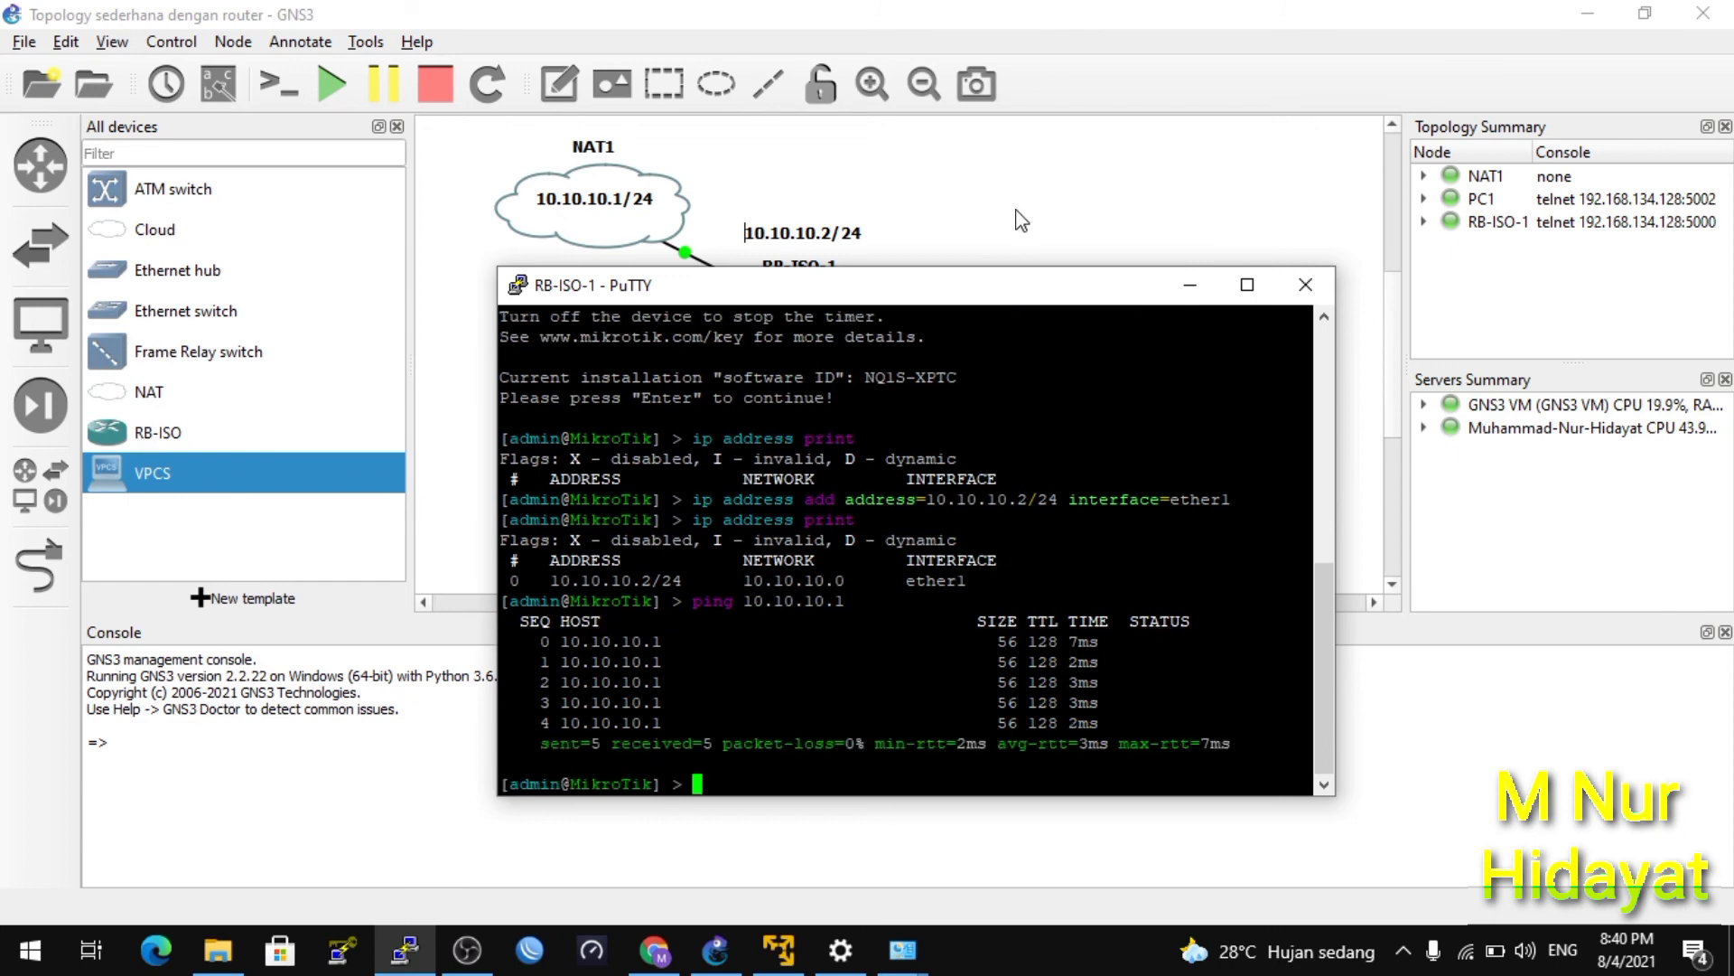
Move the router console aside and minimize it to reveal the GNS3 topology.
{"action": "left_click_drag", "start_coordinate": [1016, 298], "coordinate": [1109, 259]}
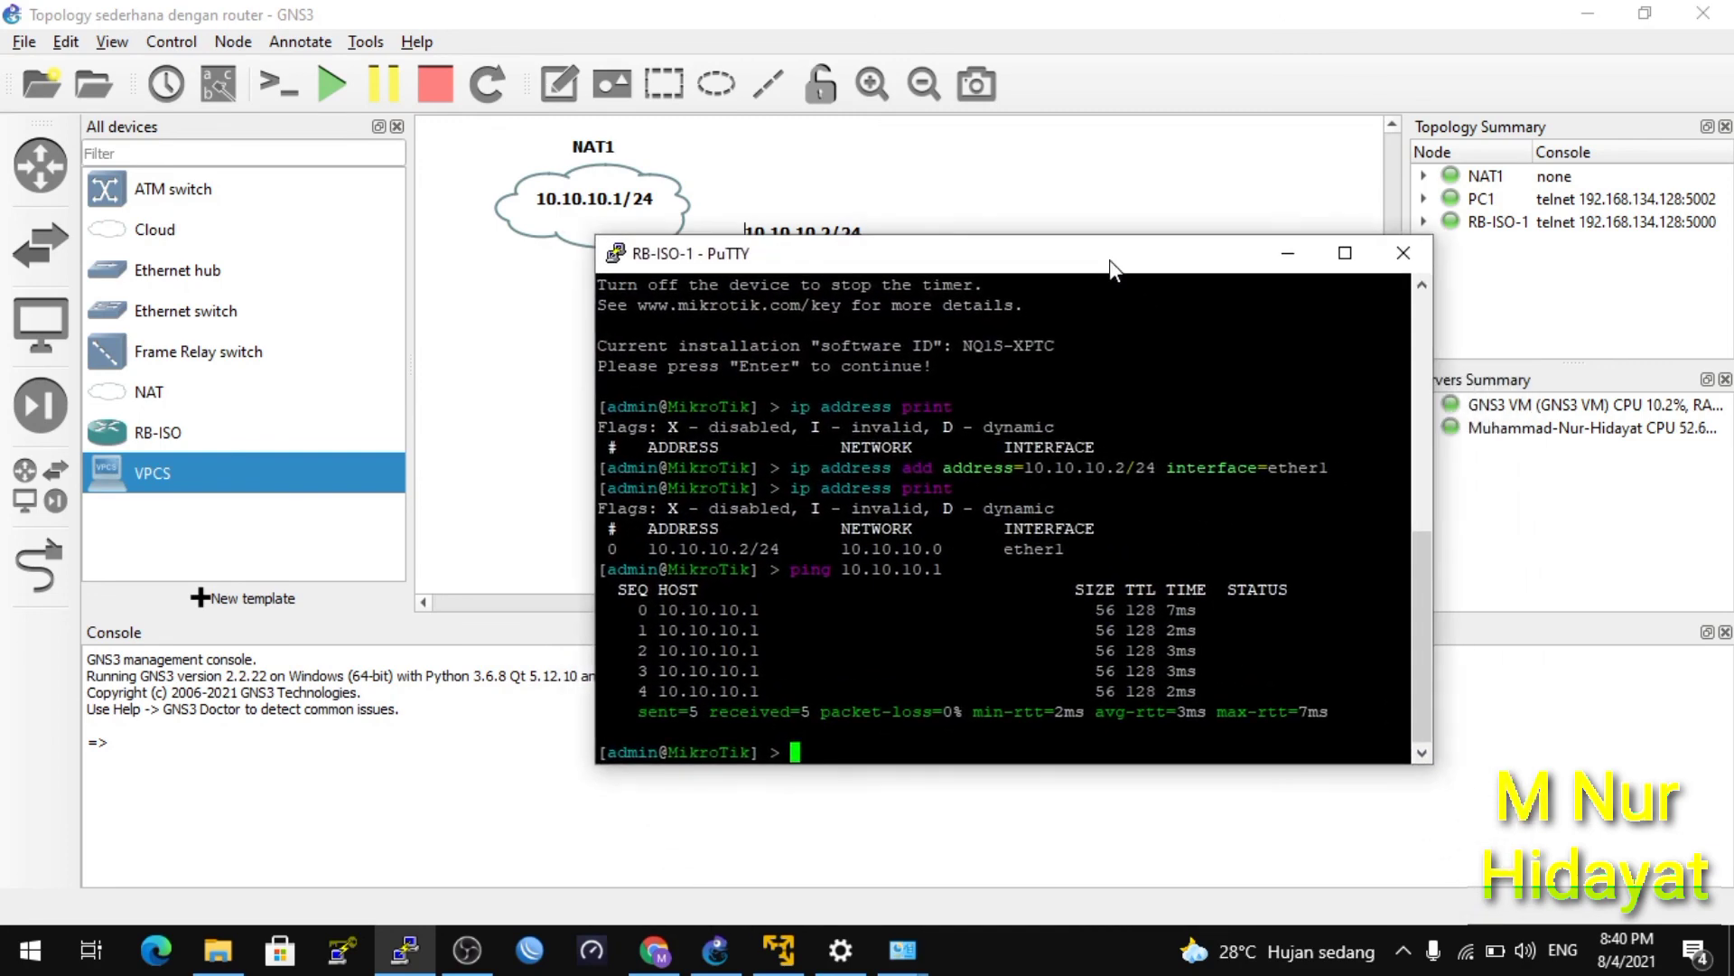
{"action": "type", "text": "ip address "}
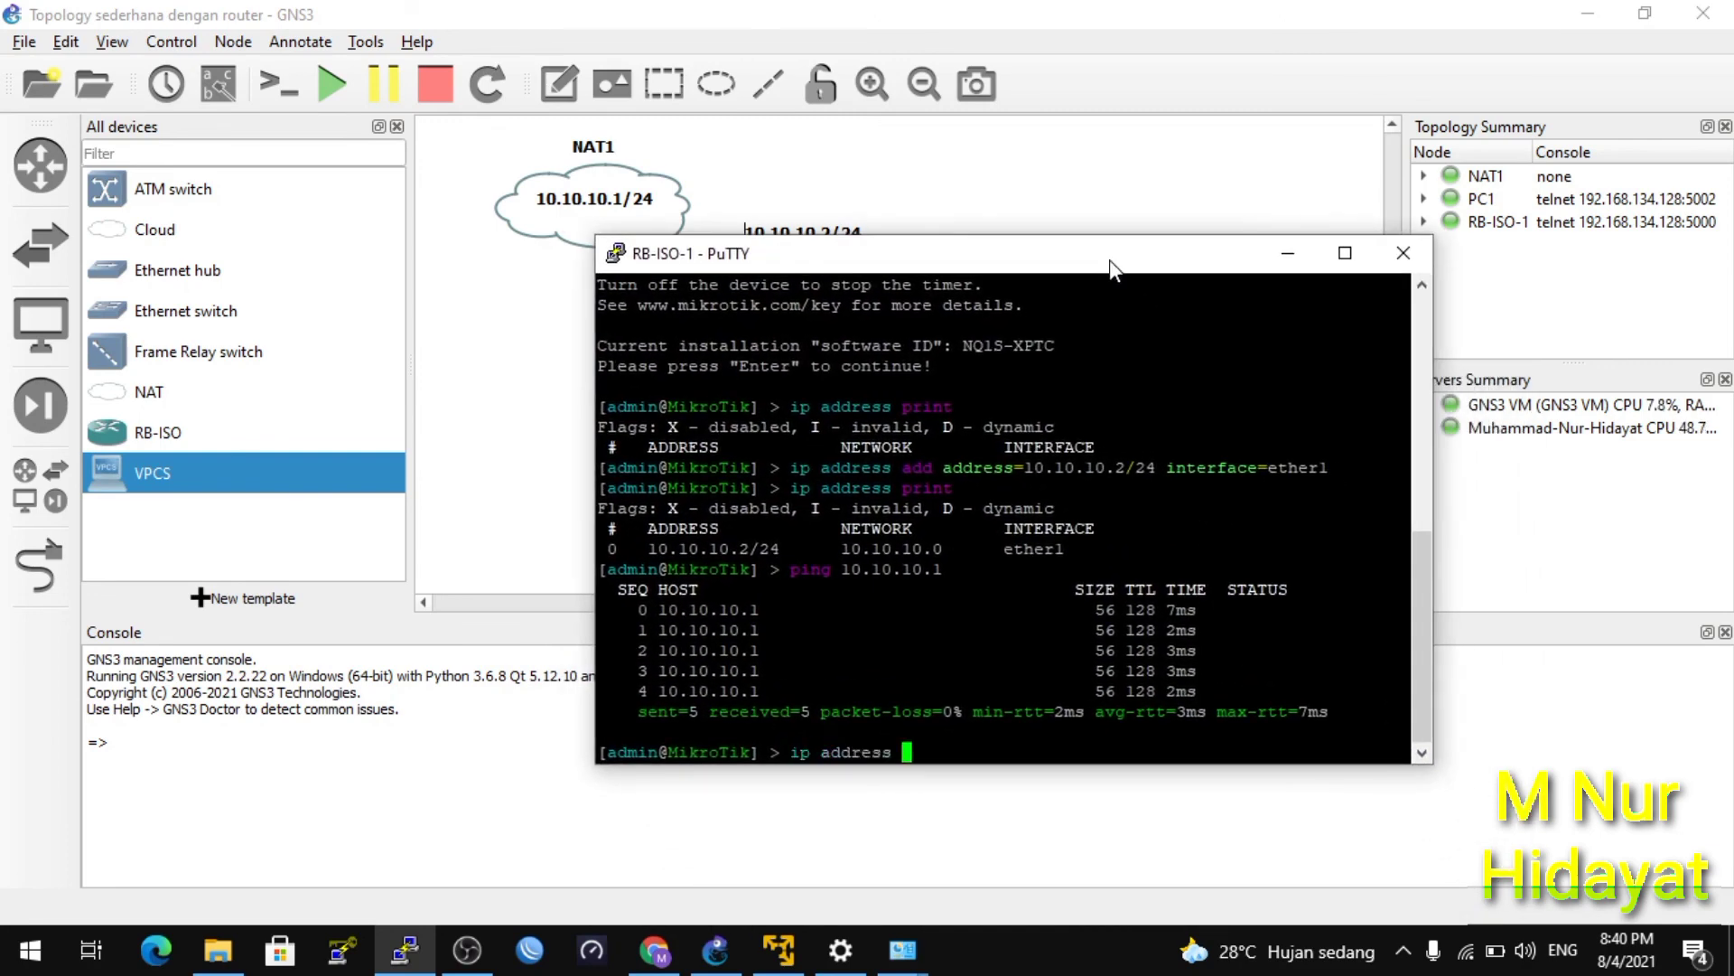
{"action": "type", "text": "add address="}
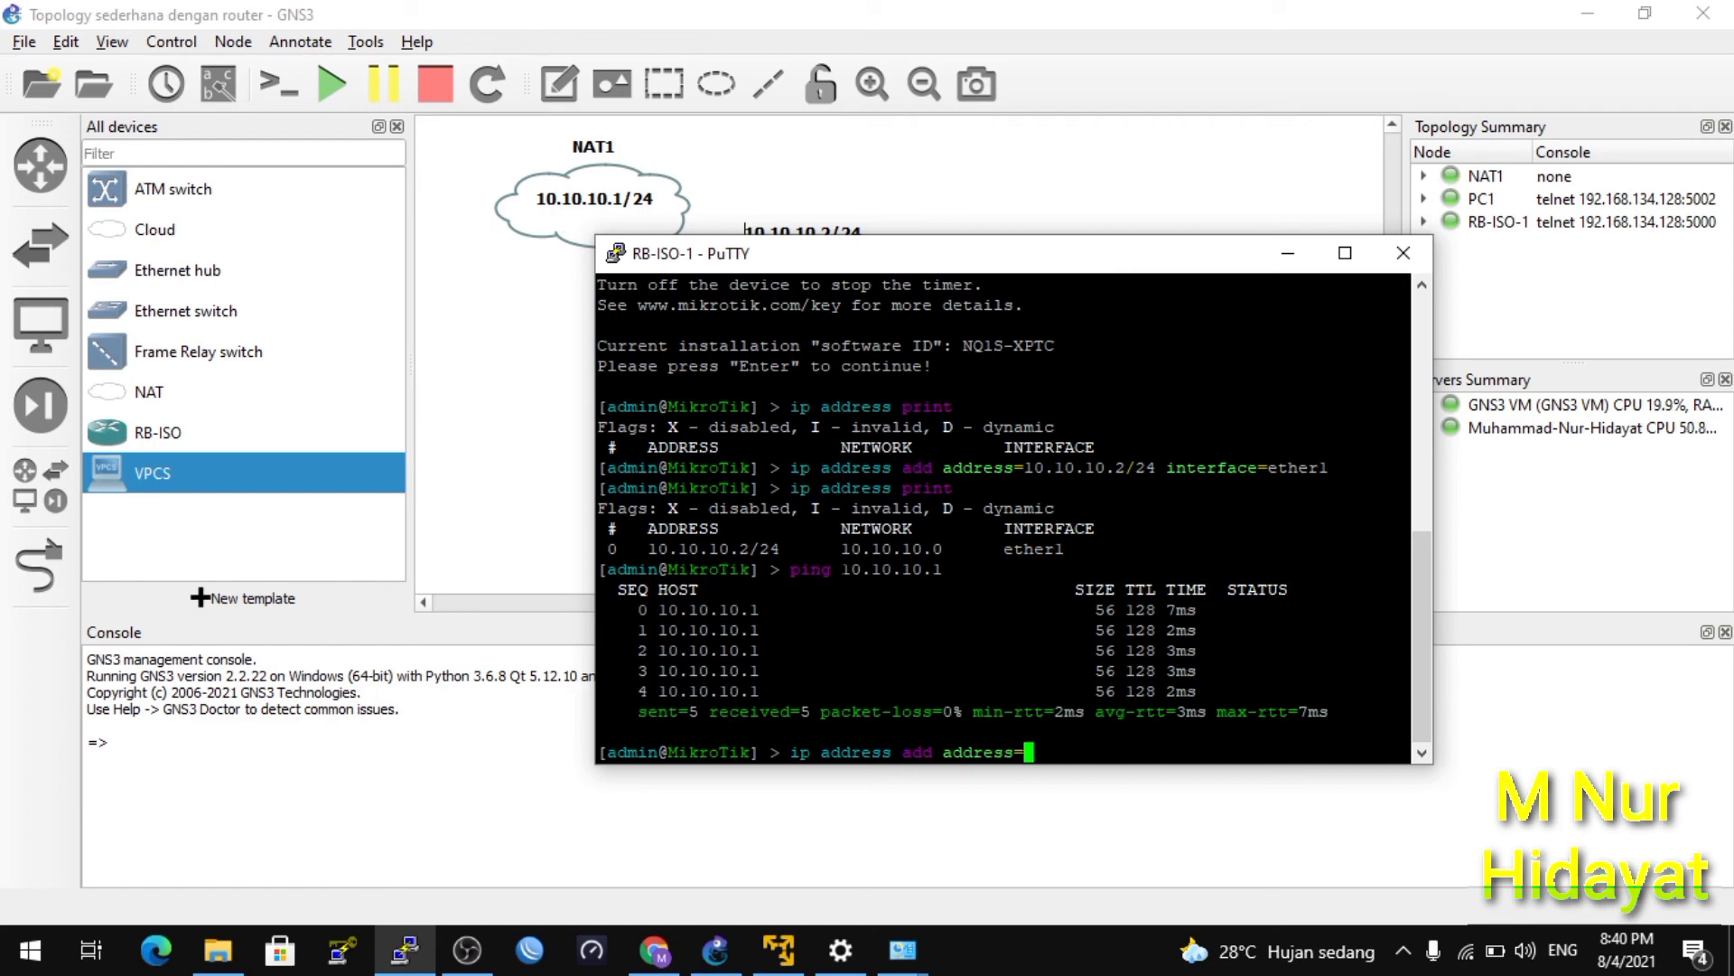
{"action": "left_click", "coordinate": [1288, 254]}
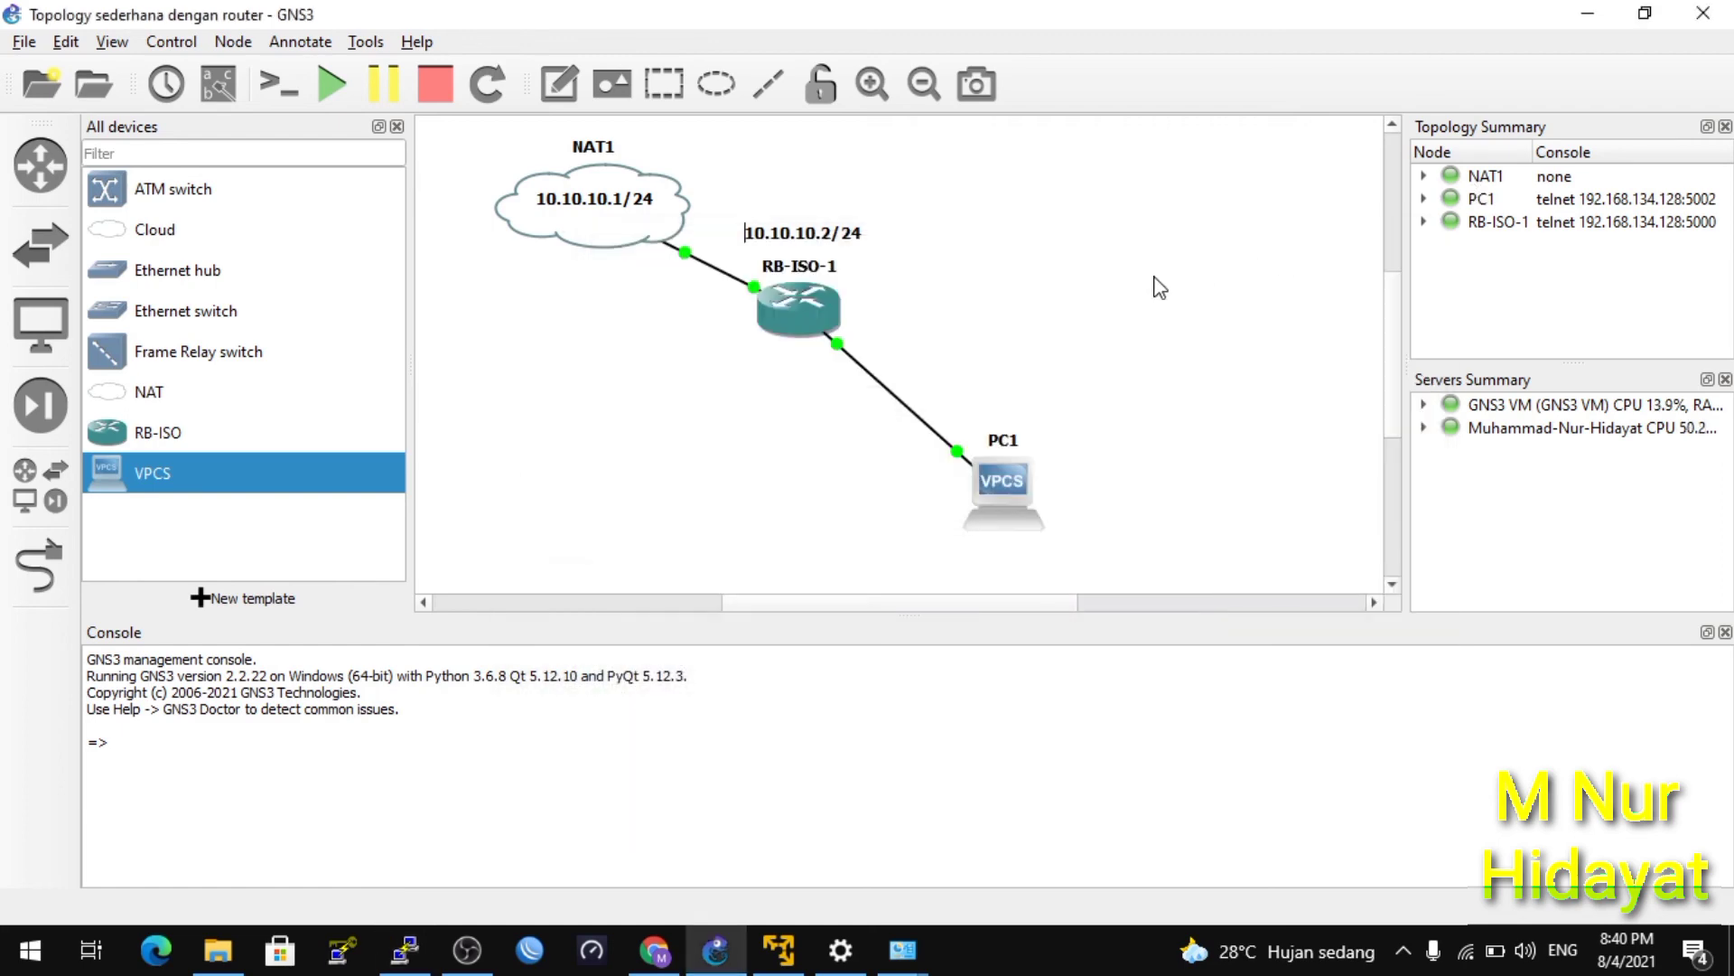
Add a 20.20.20.1/24 note beside RB-ISO-1 on the PC-side link.
{"action": "left_click", "coordinate": [559, 83]}
{"action": "left_click", "coordinate": [869, 327]}
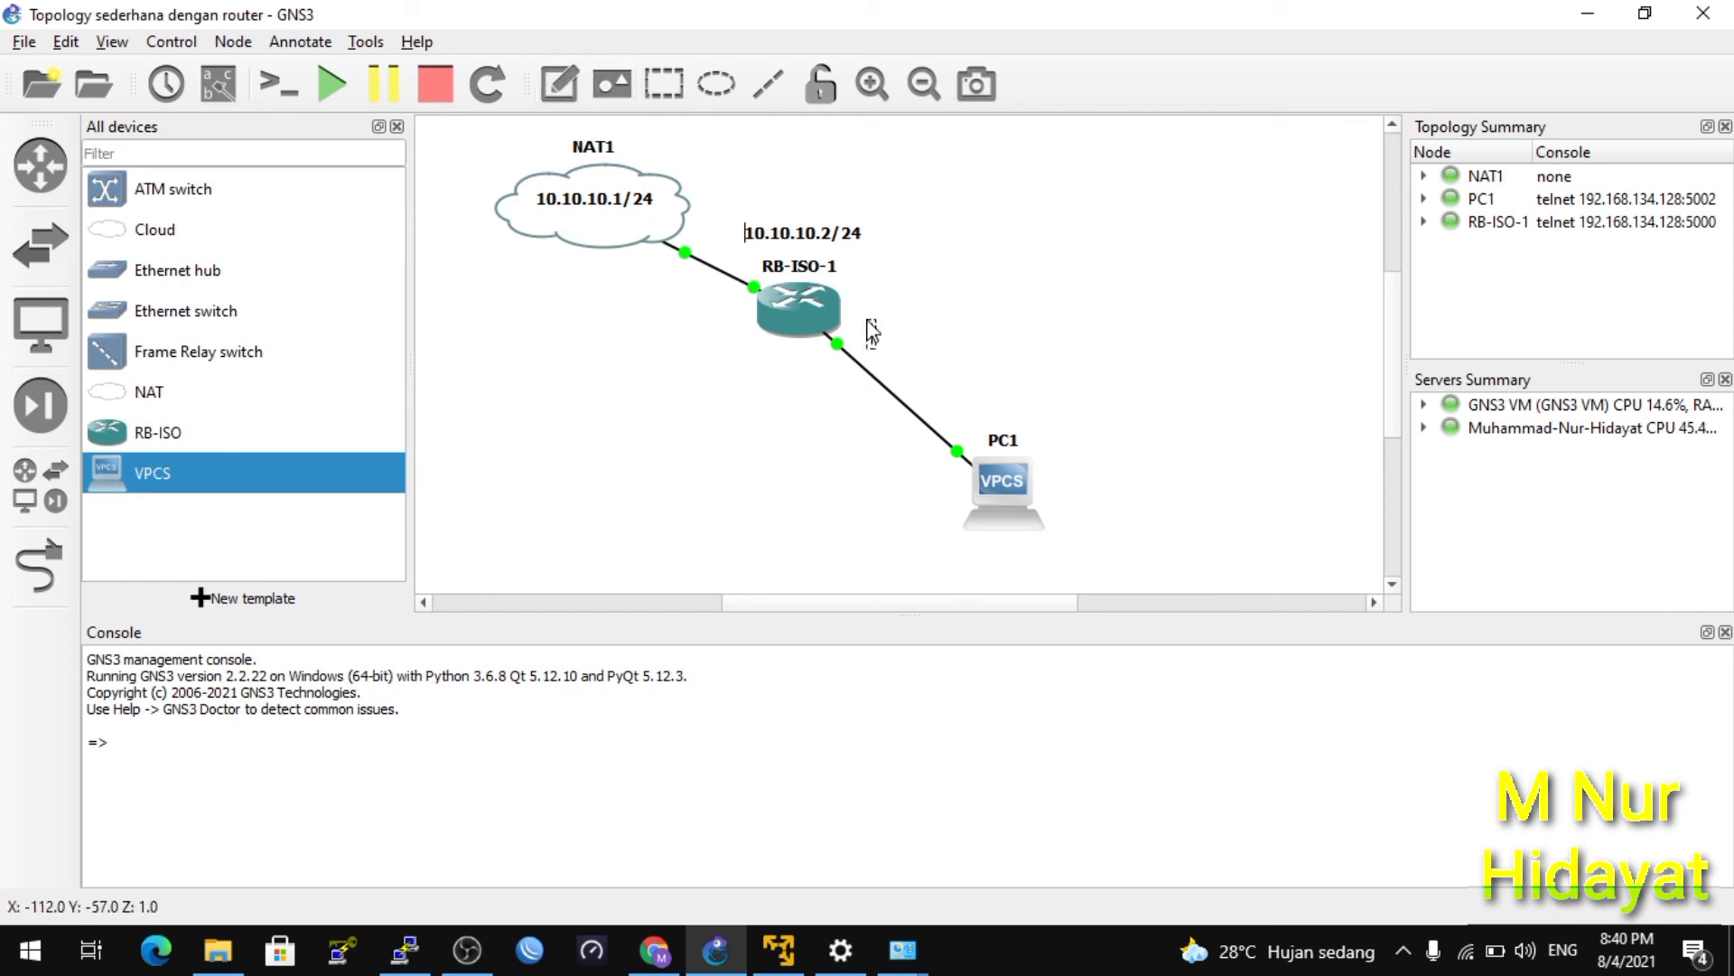
{"action": "type", "text": "20.20"}
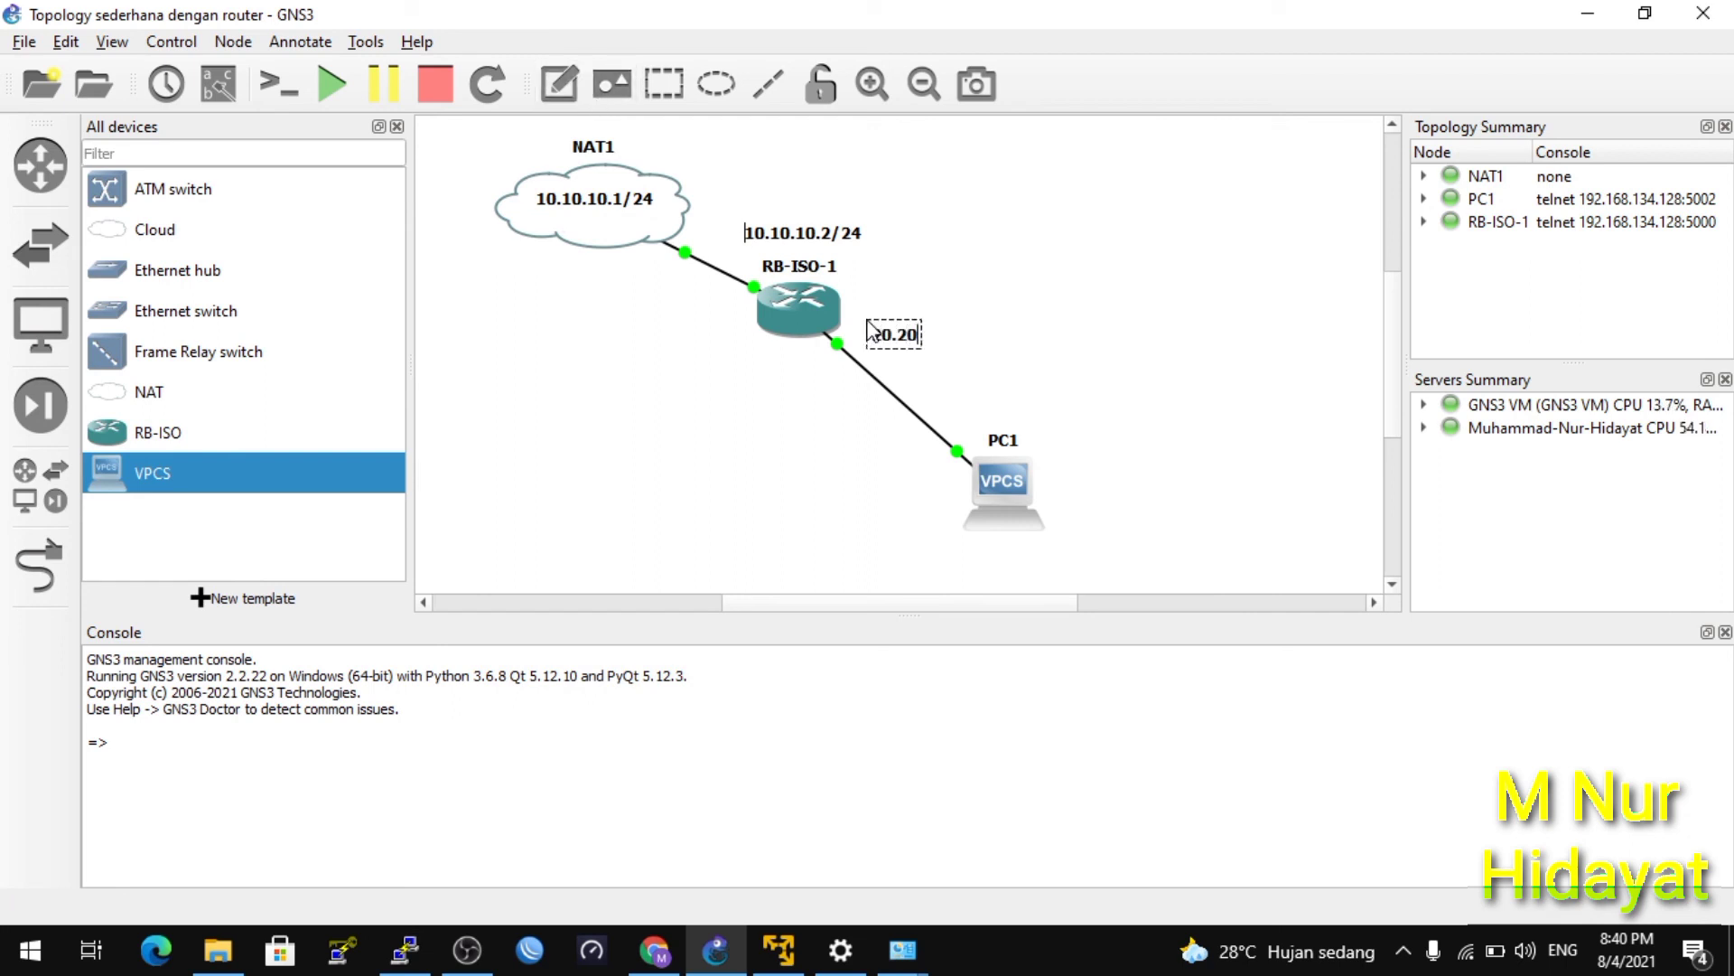
{"action": "type", "text": ".20.1"}
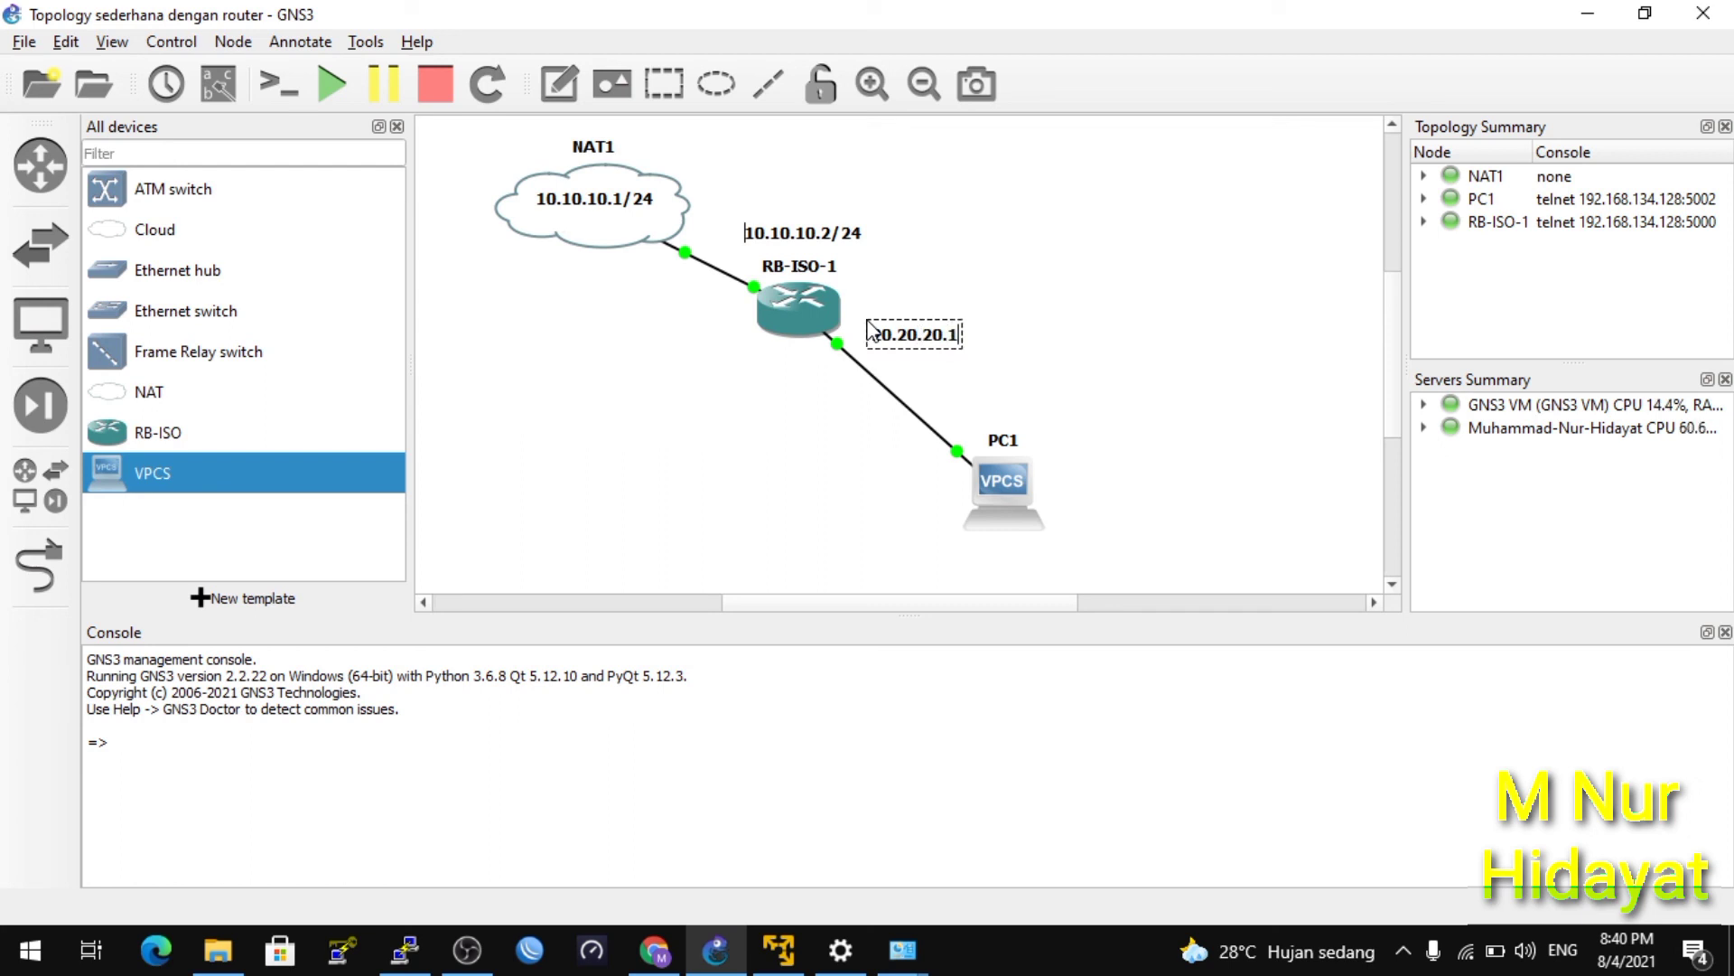
{"action": "type", "text": "/24"}
{"action": "left_click", "coordinate": [1055, 393]}
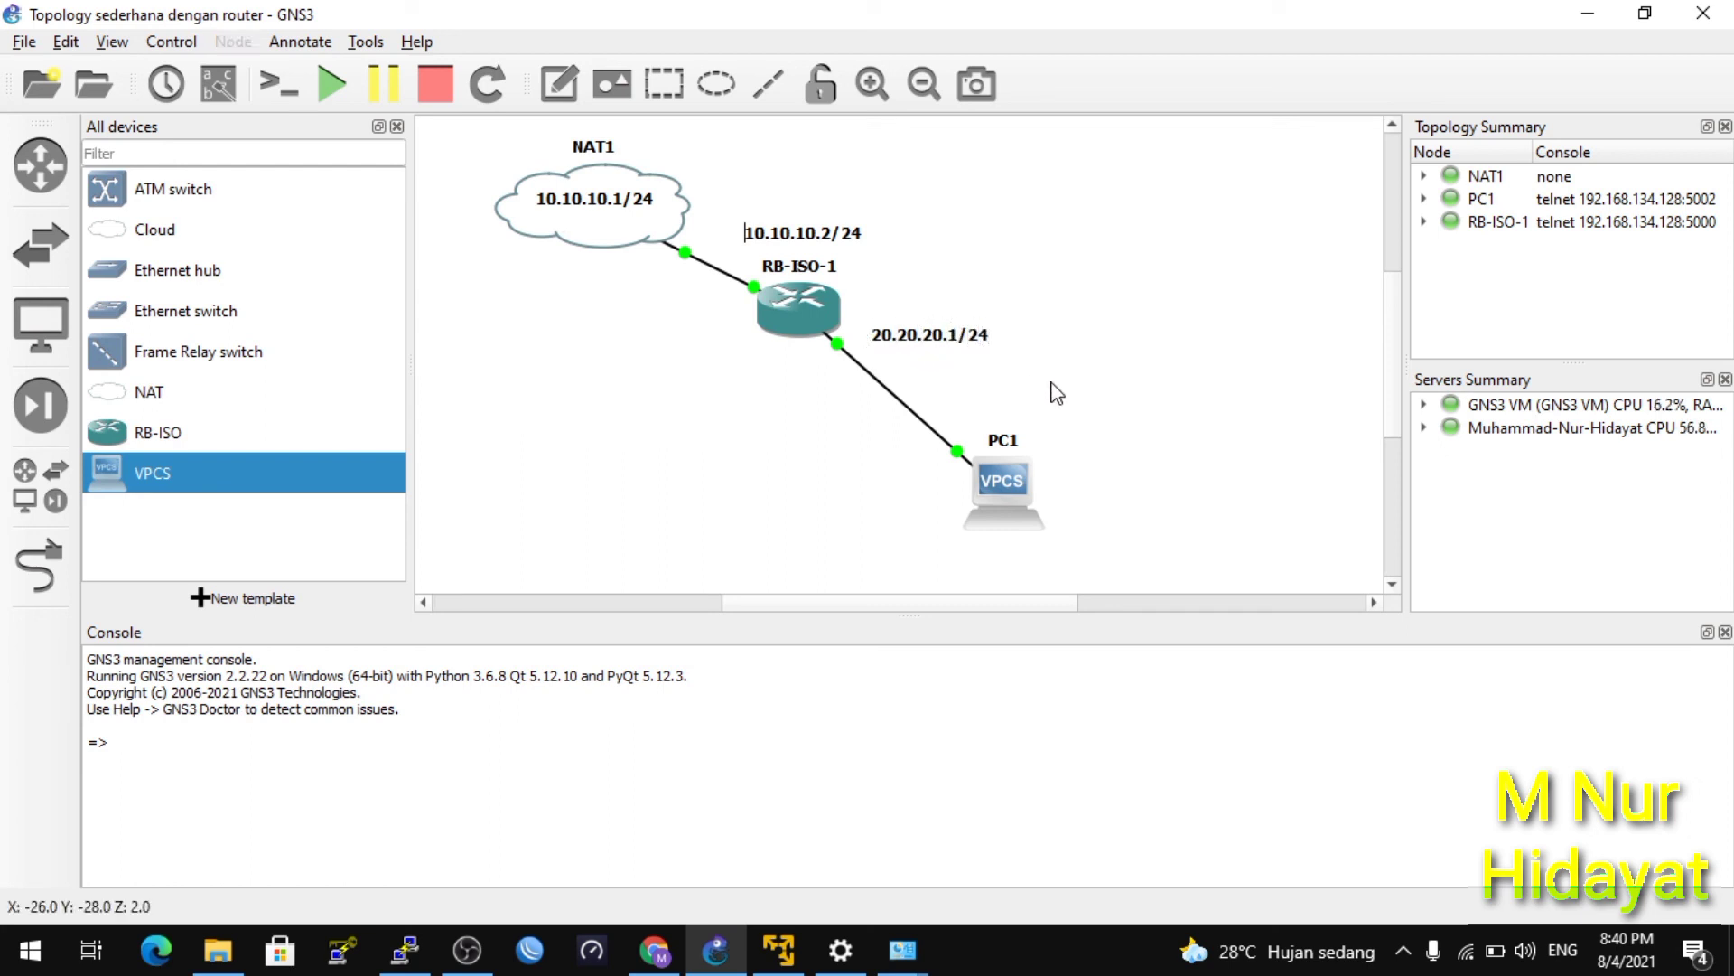
{"action": "left_click_drag", "start_coordinate": [959, 343], "coordinate": [1019, 552]}
Duplicate the note and edit the copy under PC1 to read 20.20.20.2/24.
{"action": "right_click", "coordinate": [942, 340]}
{"action": "left_click", "coordinate": [962, 352]}
{"action": "double_click", "coordinate": [1019, 551]}
{"action": "key", "text": "Right"}
{"action": "key", "text": "Left"}
{"action": "key", "text": "Left"}
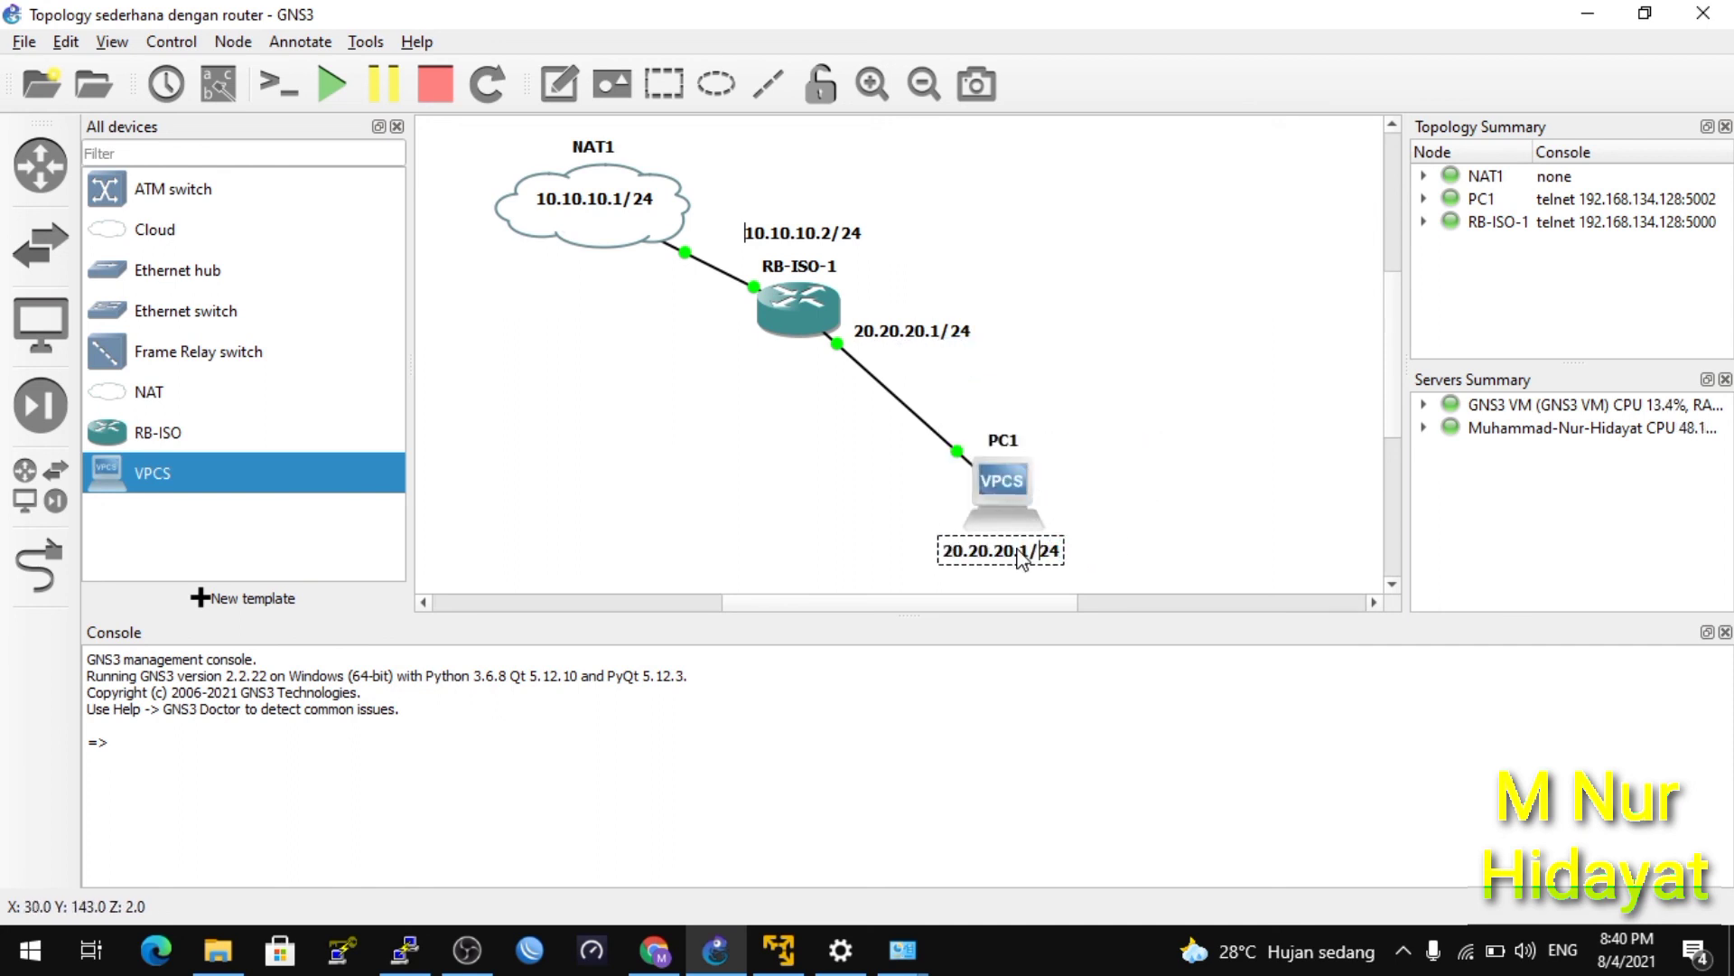
{"action": "key", "text": "BackSpace"}
{"action": "type", "text": "2"}
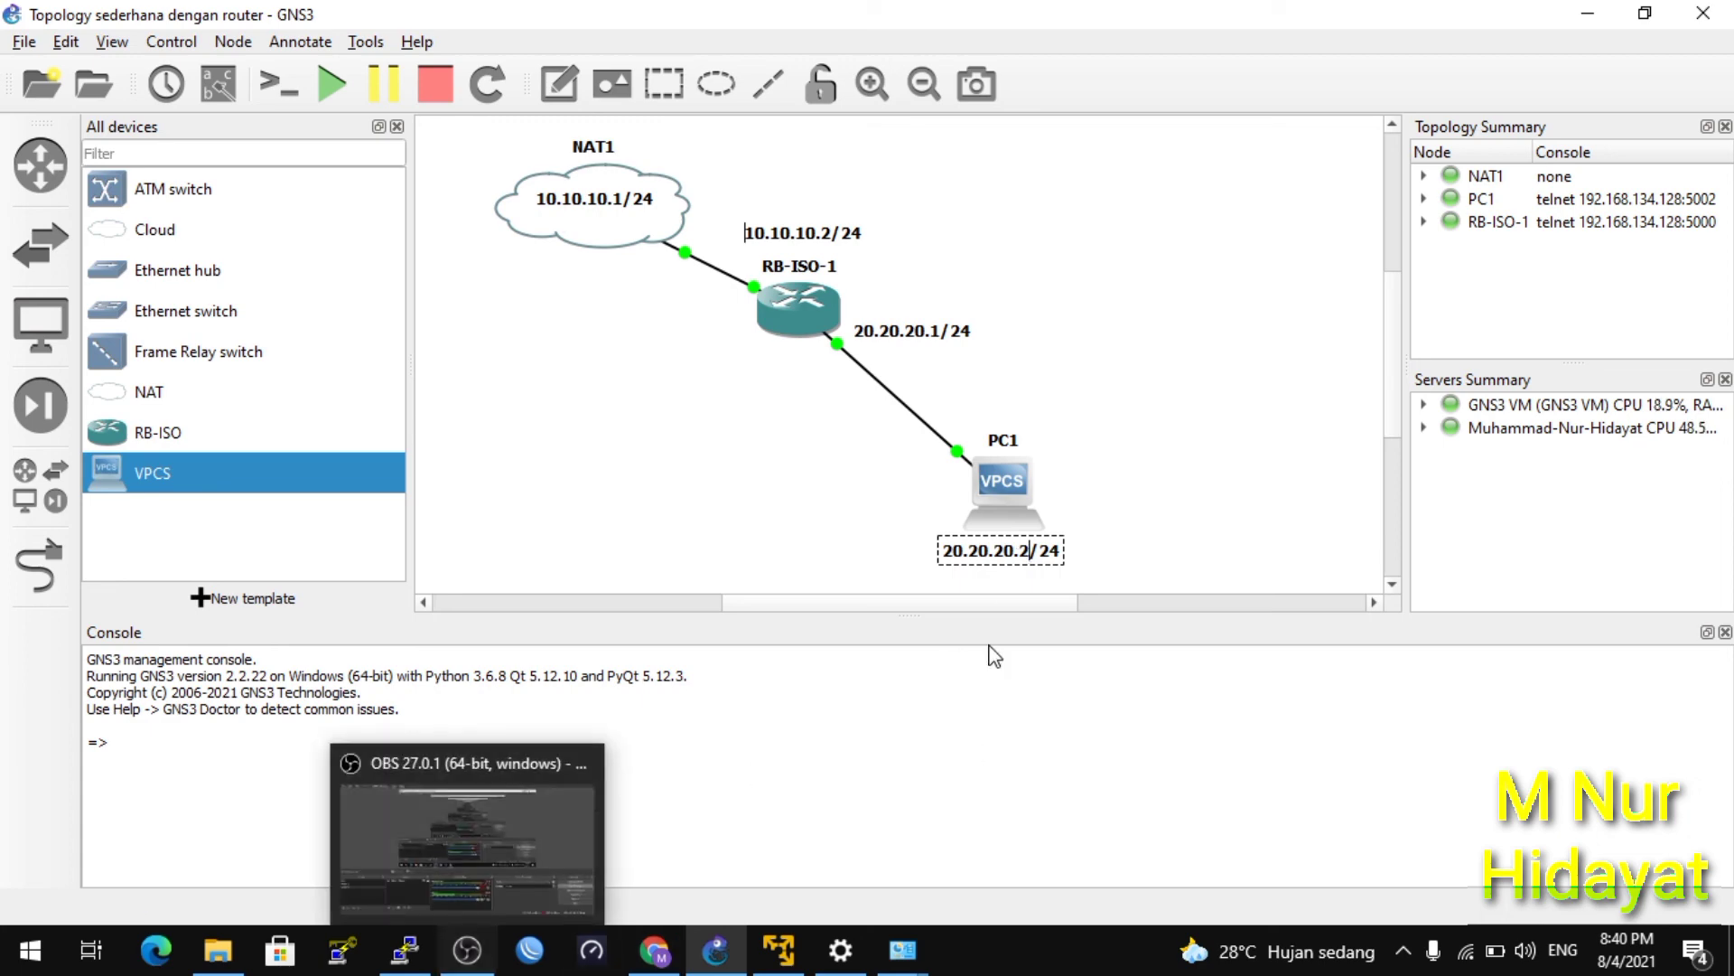
In the RB-ISO-1 console, add address 20.20.20.1/24 on interface ether2.
{"action": "double_click", "coordinate": [799, 334]}
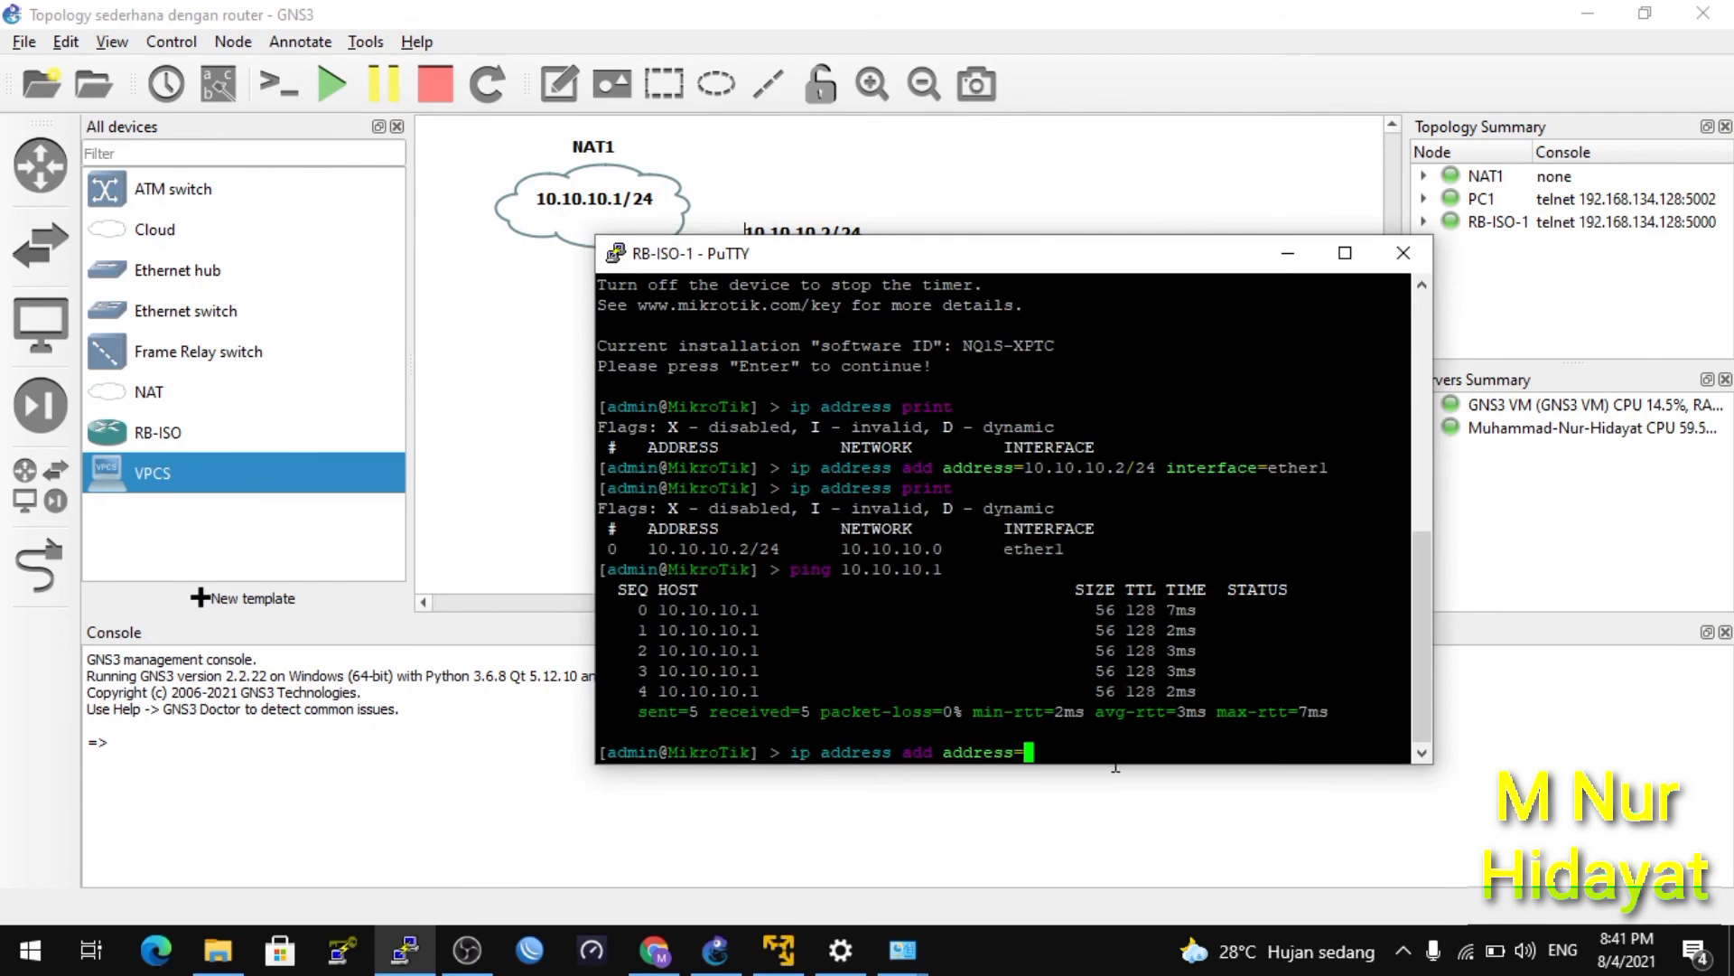
{"action": "type", "text": "20.20.20.1/24 interface="}
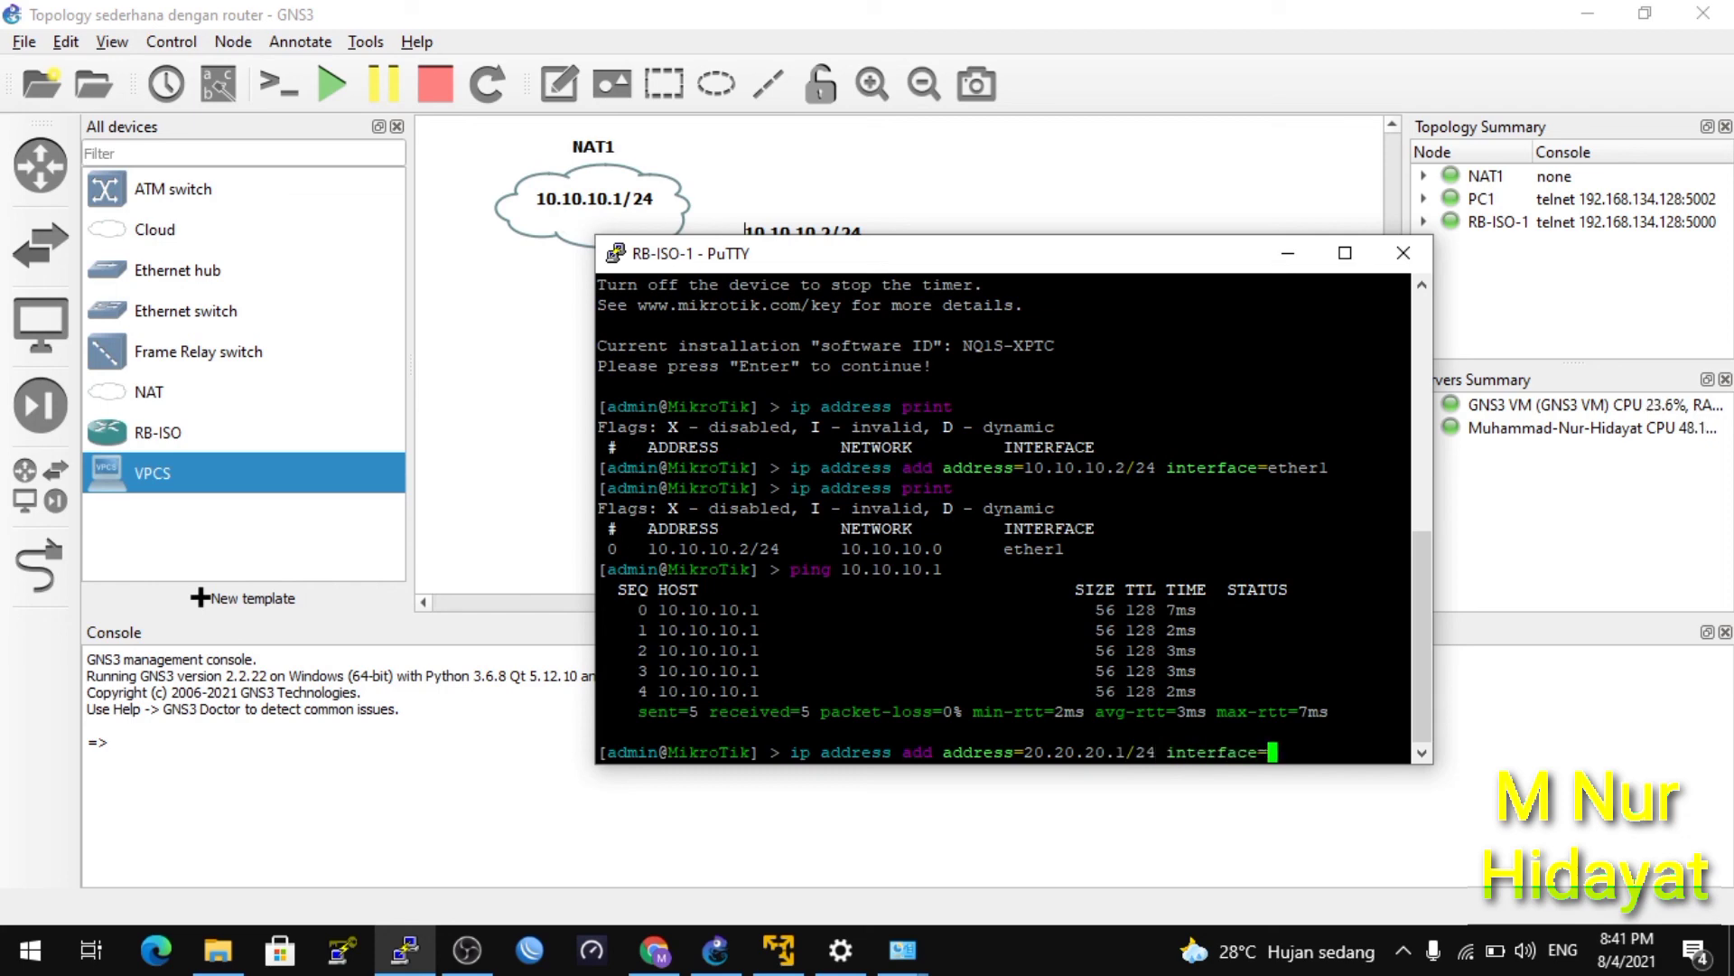
{"action": "type", "text": "ether2"}
{"action": "key", "text": "Return"}
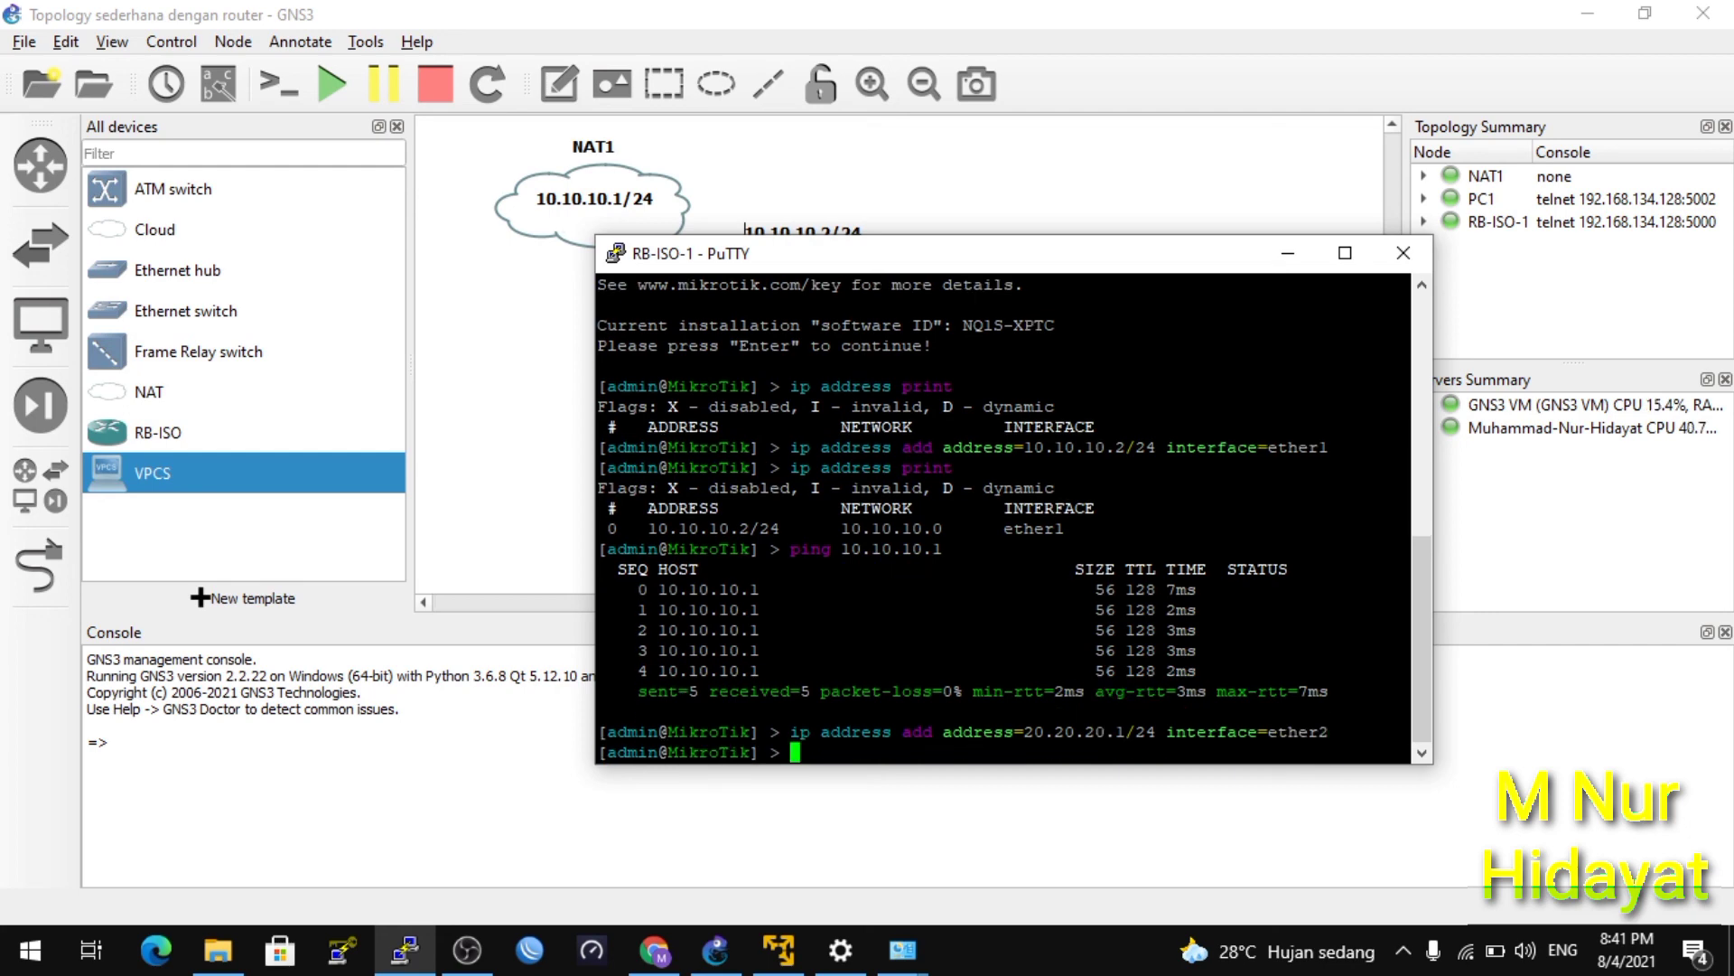
List the router's IP addresses with 'ip address print', then minimize the console.
{"action": "type", "text": "ip address print"}
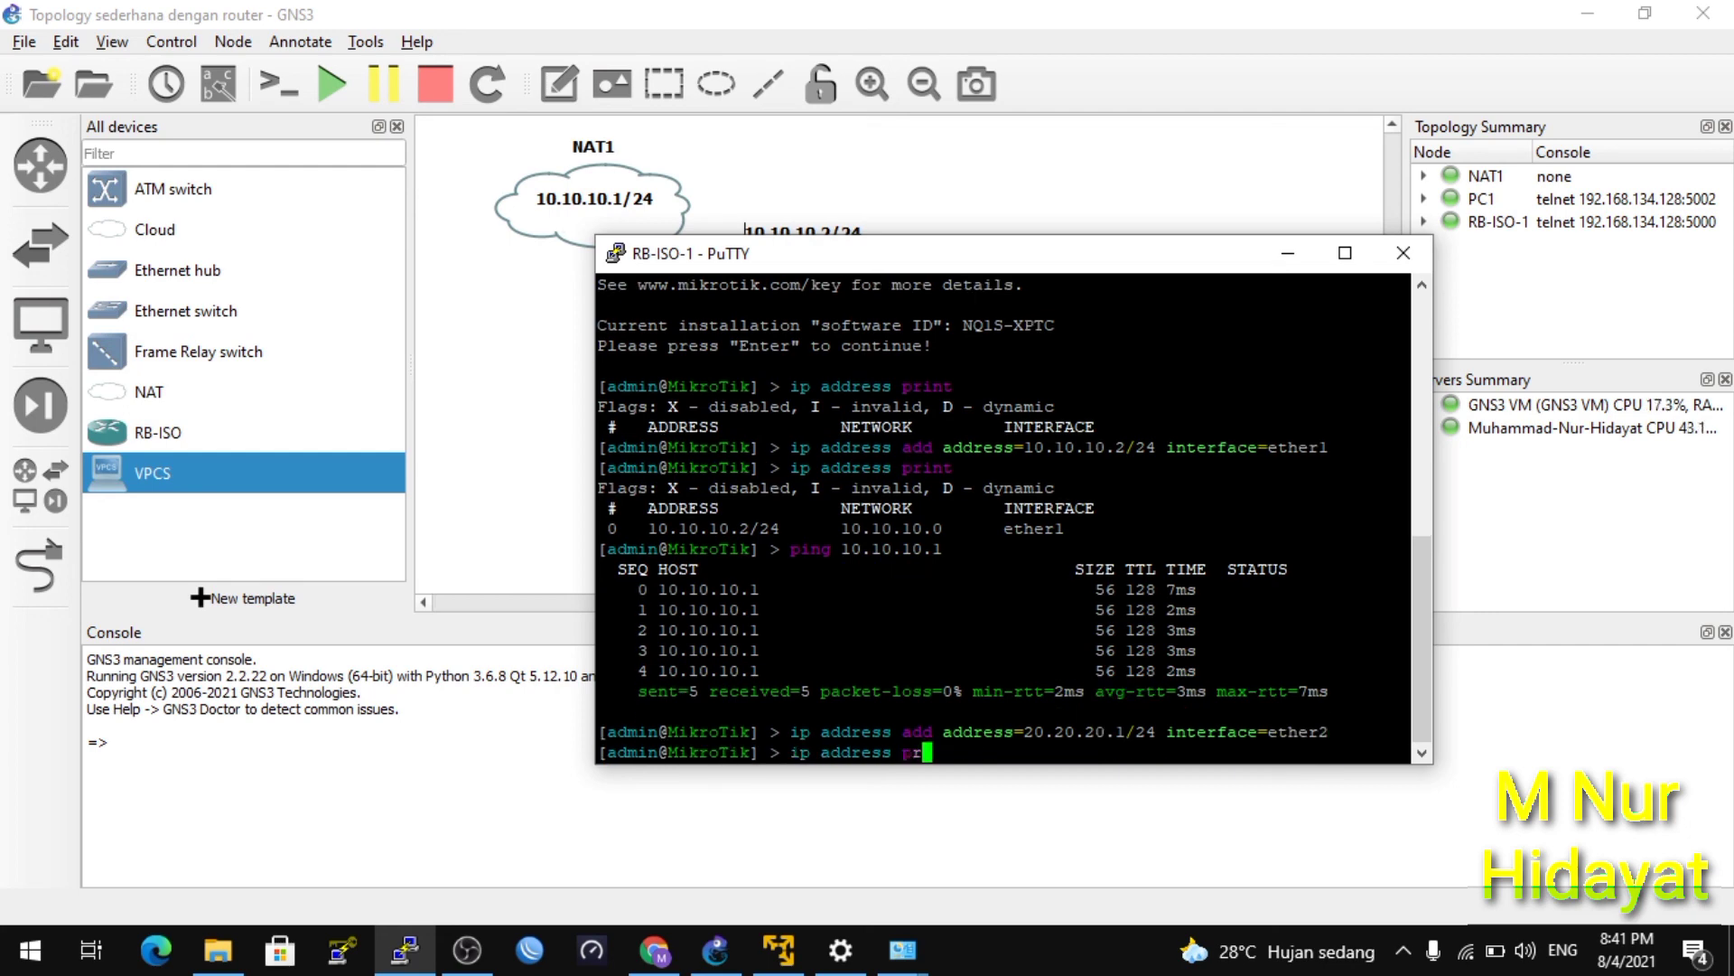
{"action": "key", "text": "Return"}
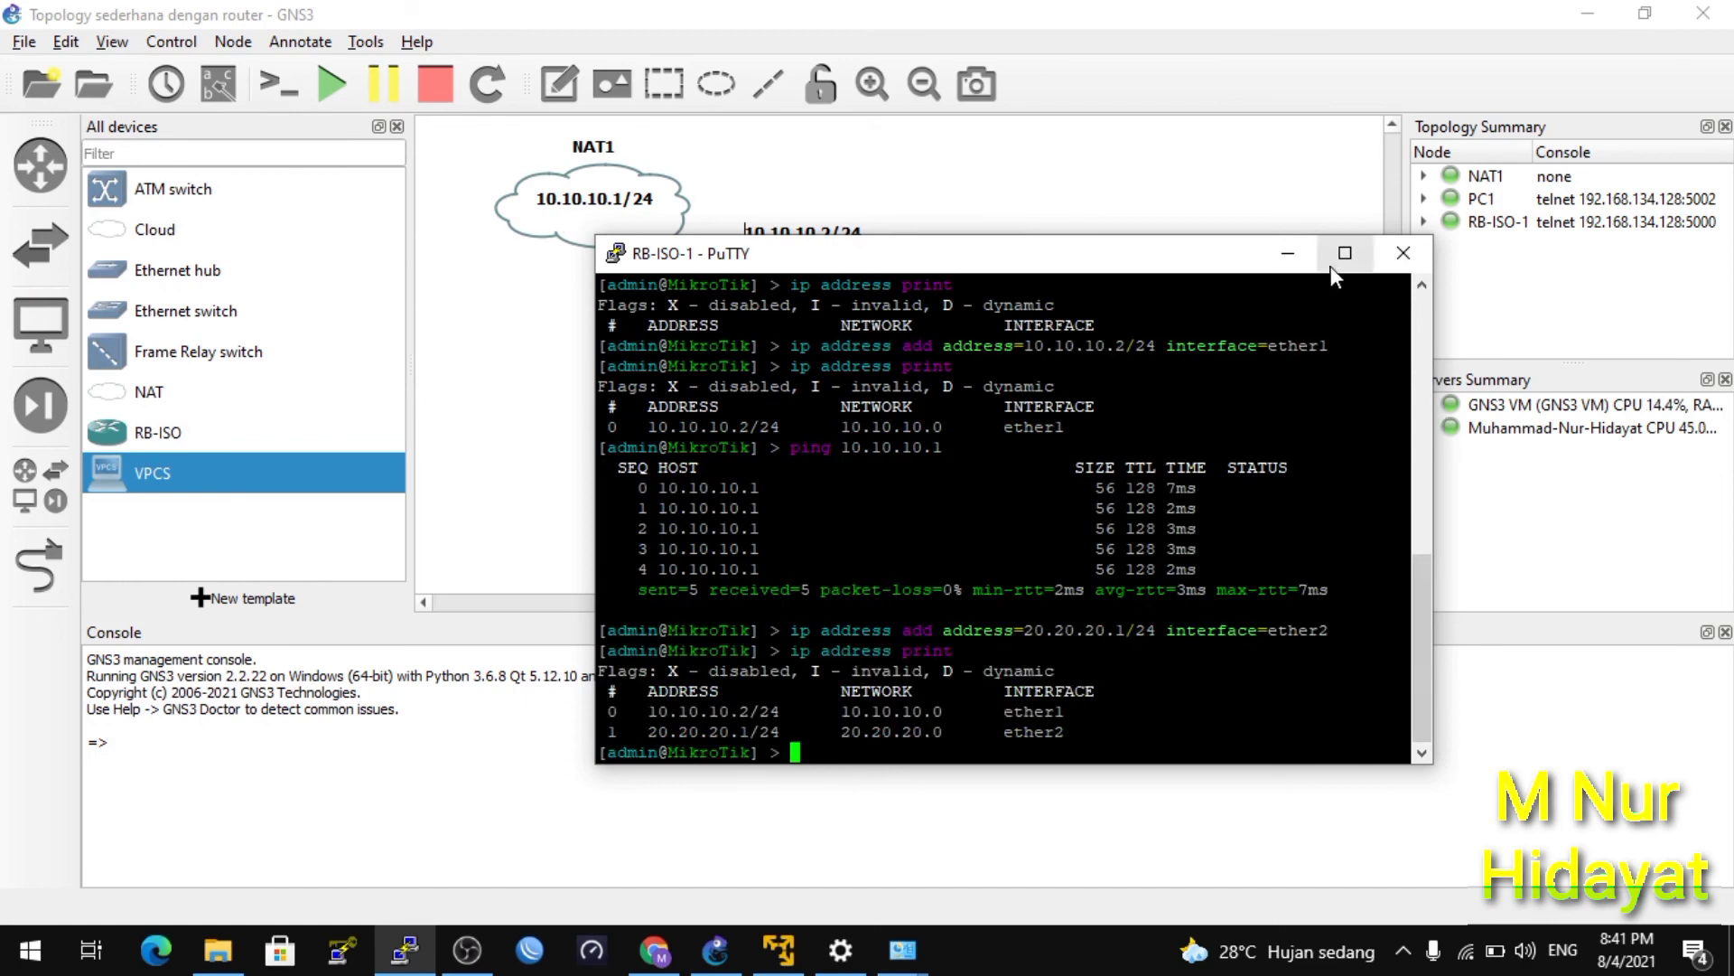
{"action": "left_click", "coordinate": [1301, 264]}
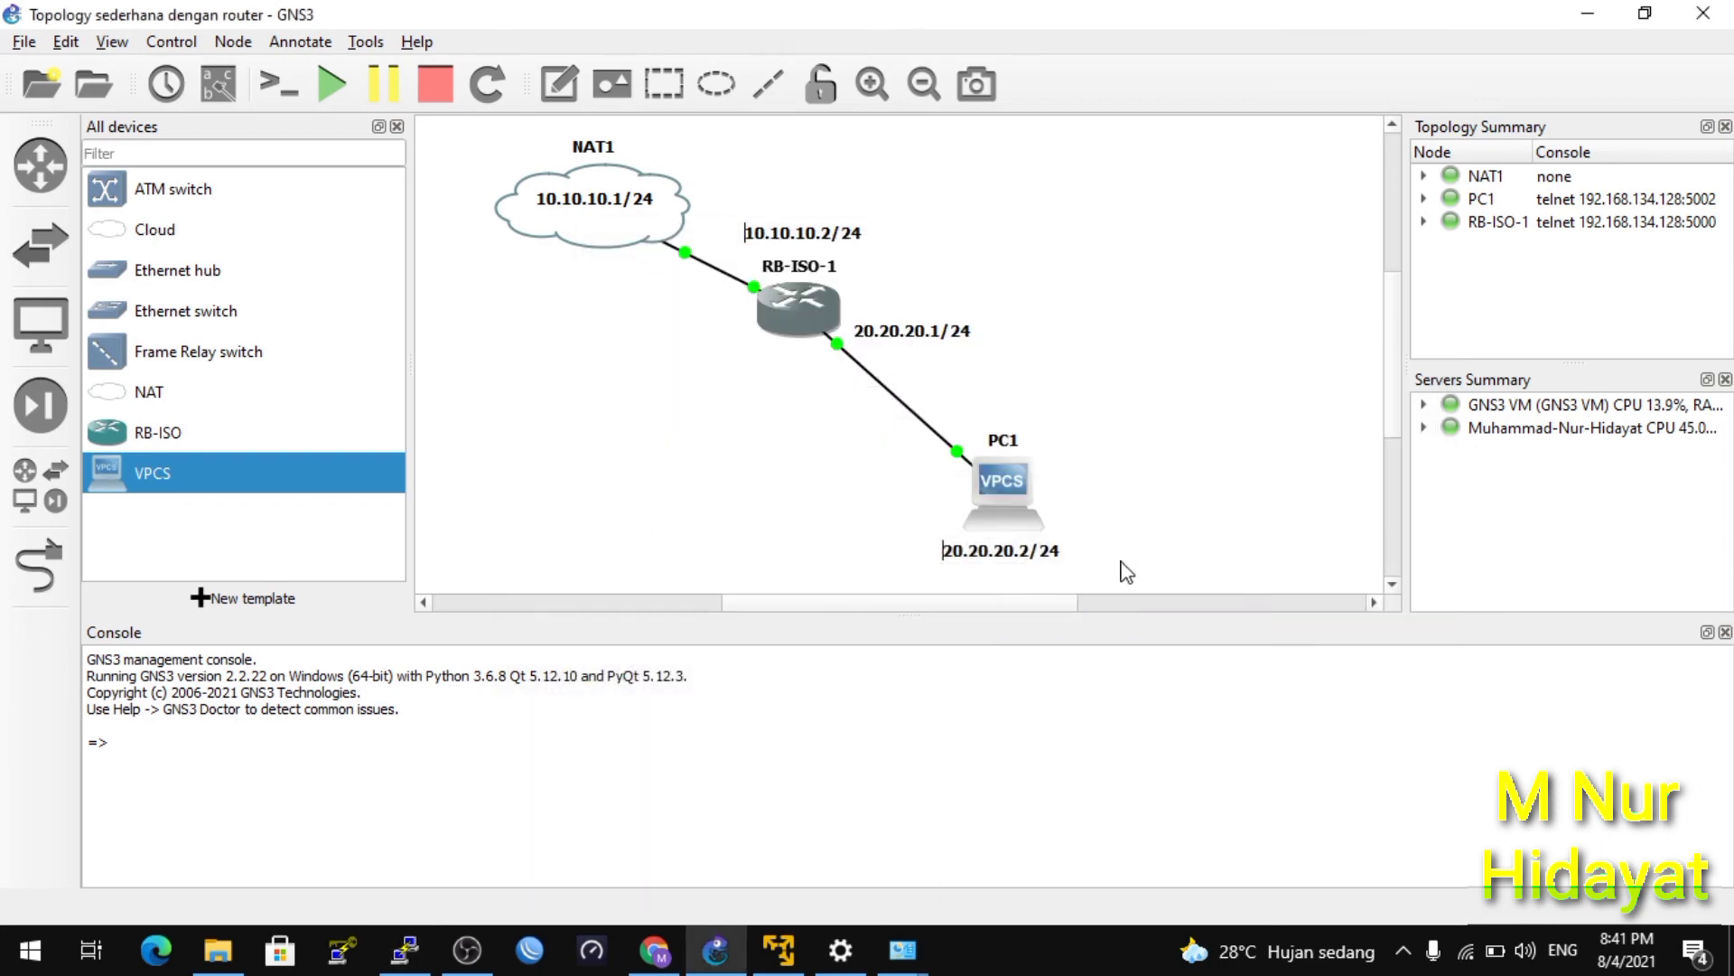
Configure PC1's VPCS with IP 20.20.20.2/24 and gateway 20.20.20.1.
{"action": "double_click", "coordinate": [1019, 498]}
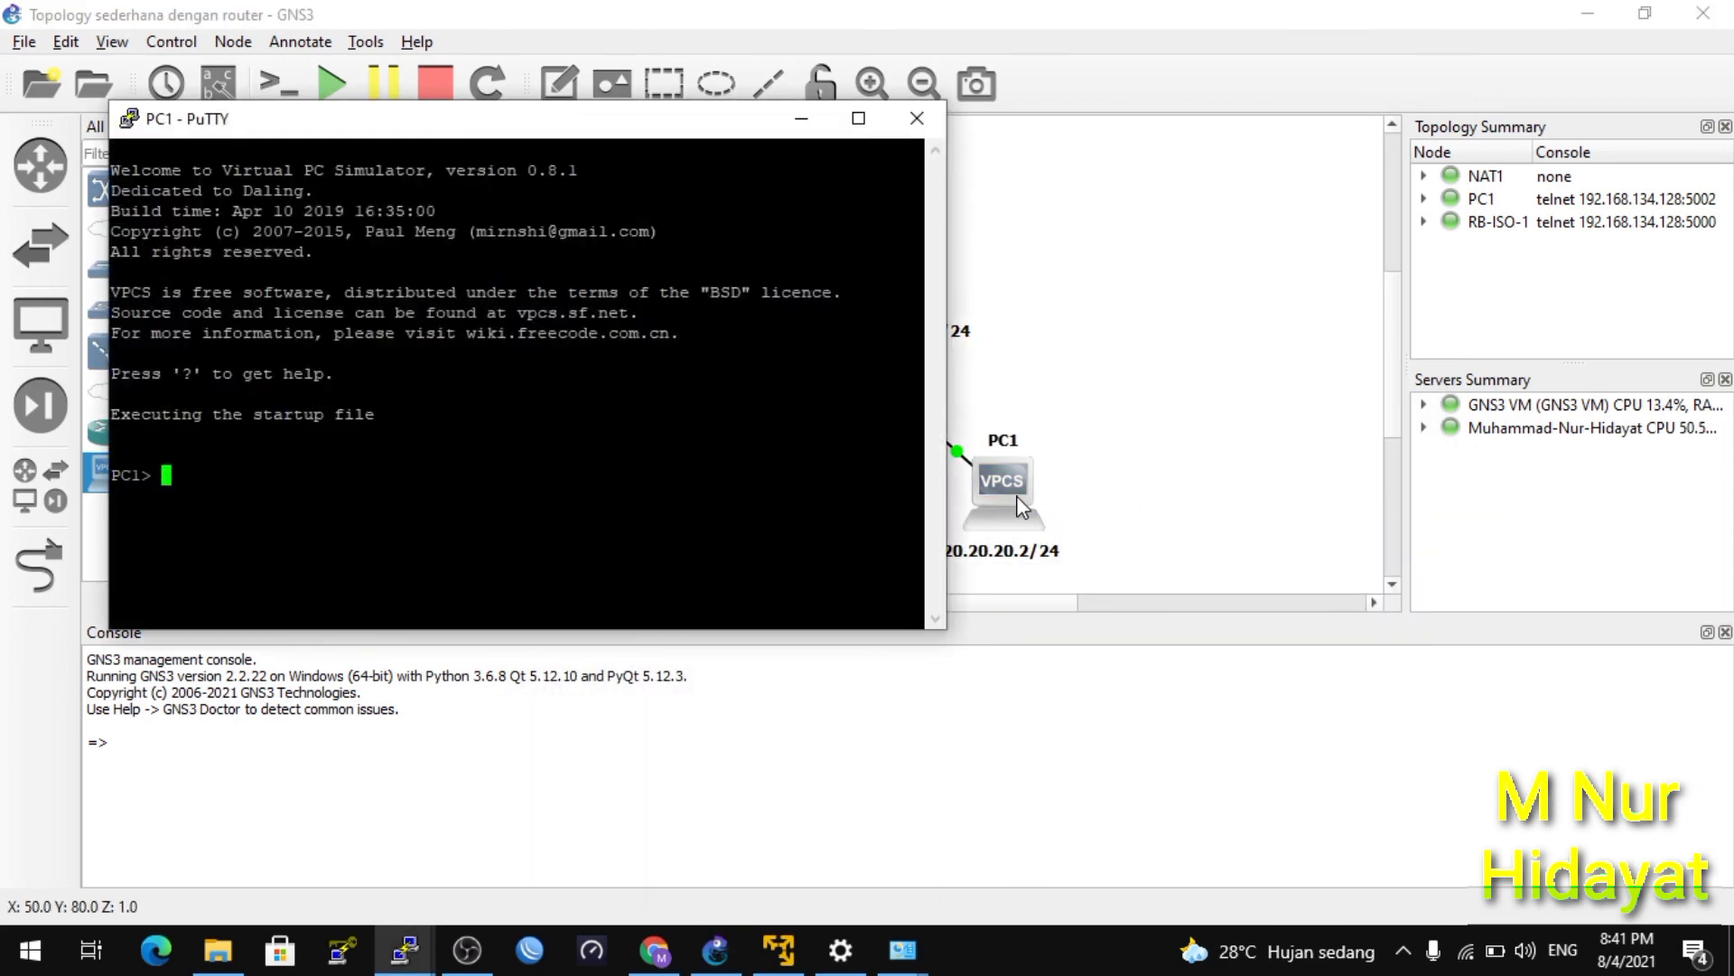
{"action": "left_click_drag", "start_coordinate": [406, 115], "coordinate": [974, 264]}
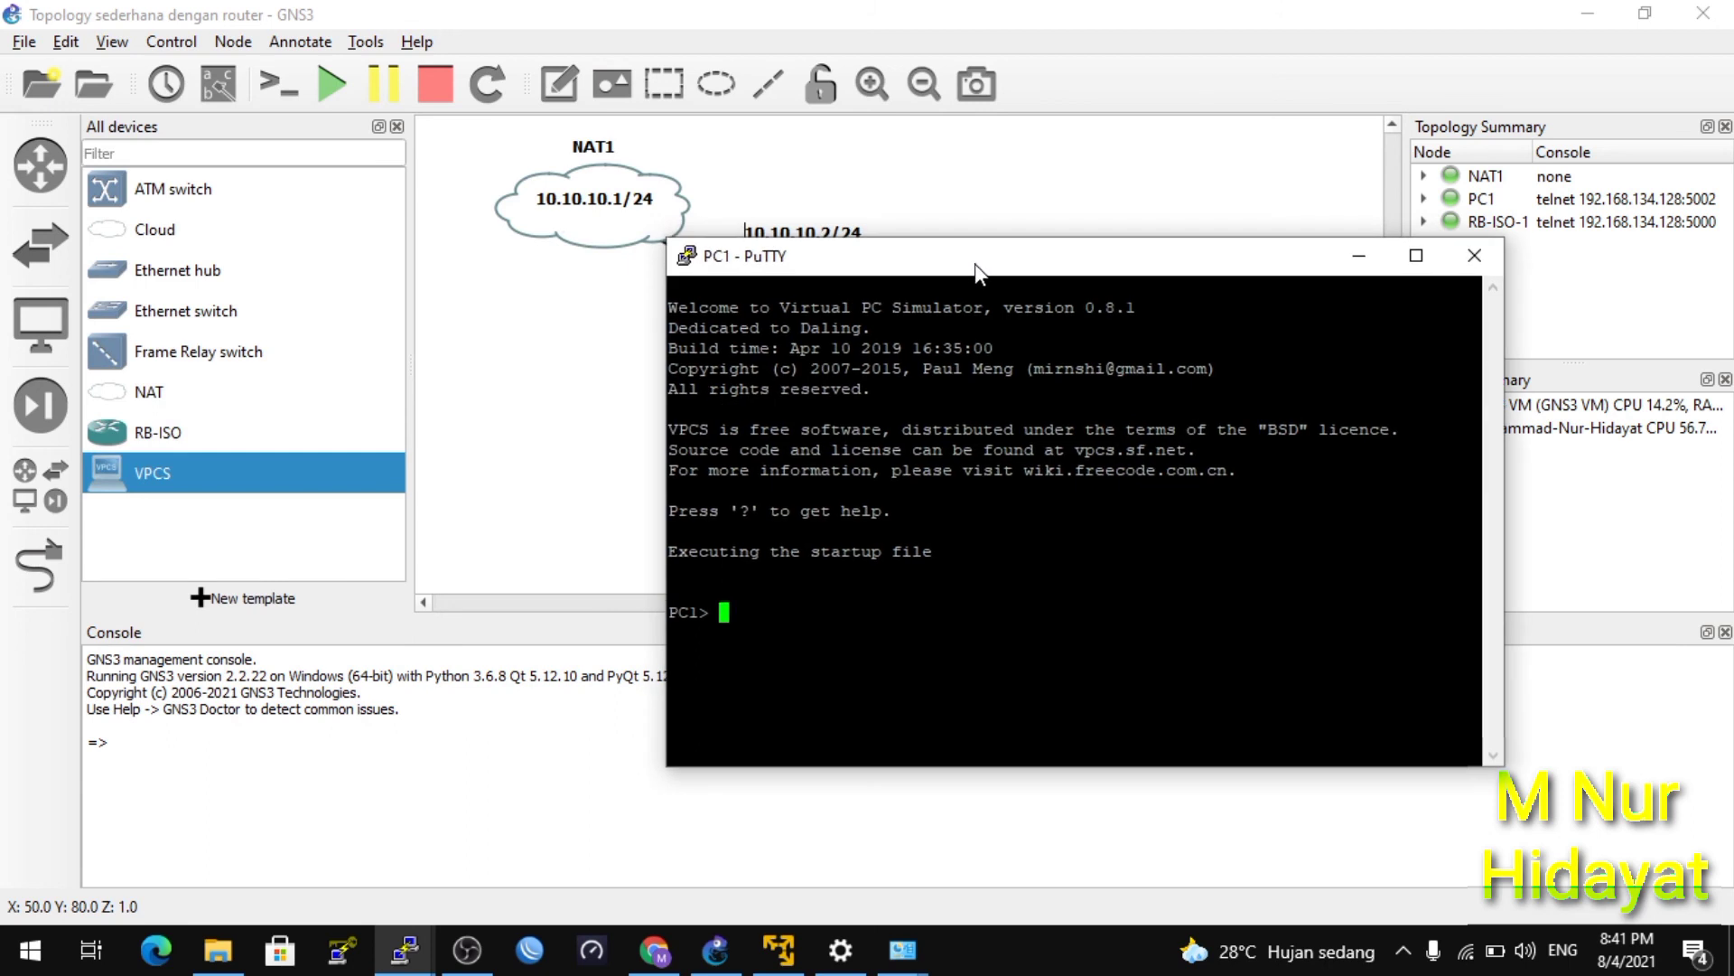
{"action": "type", "text": "ip "}
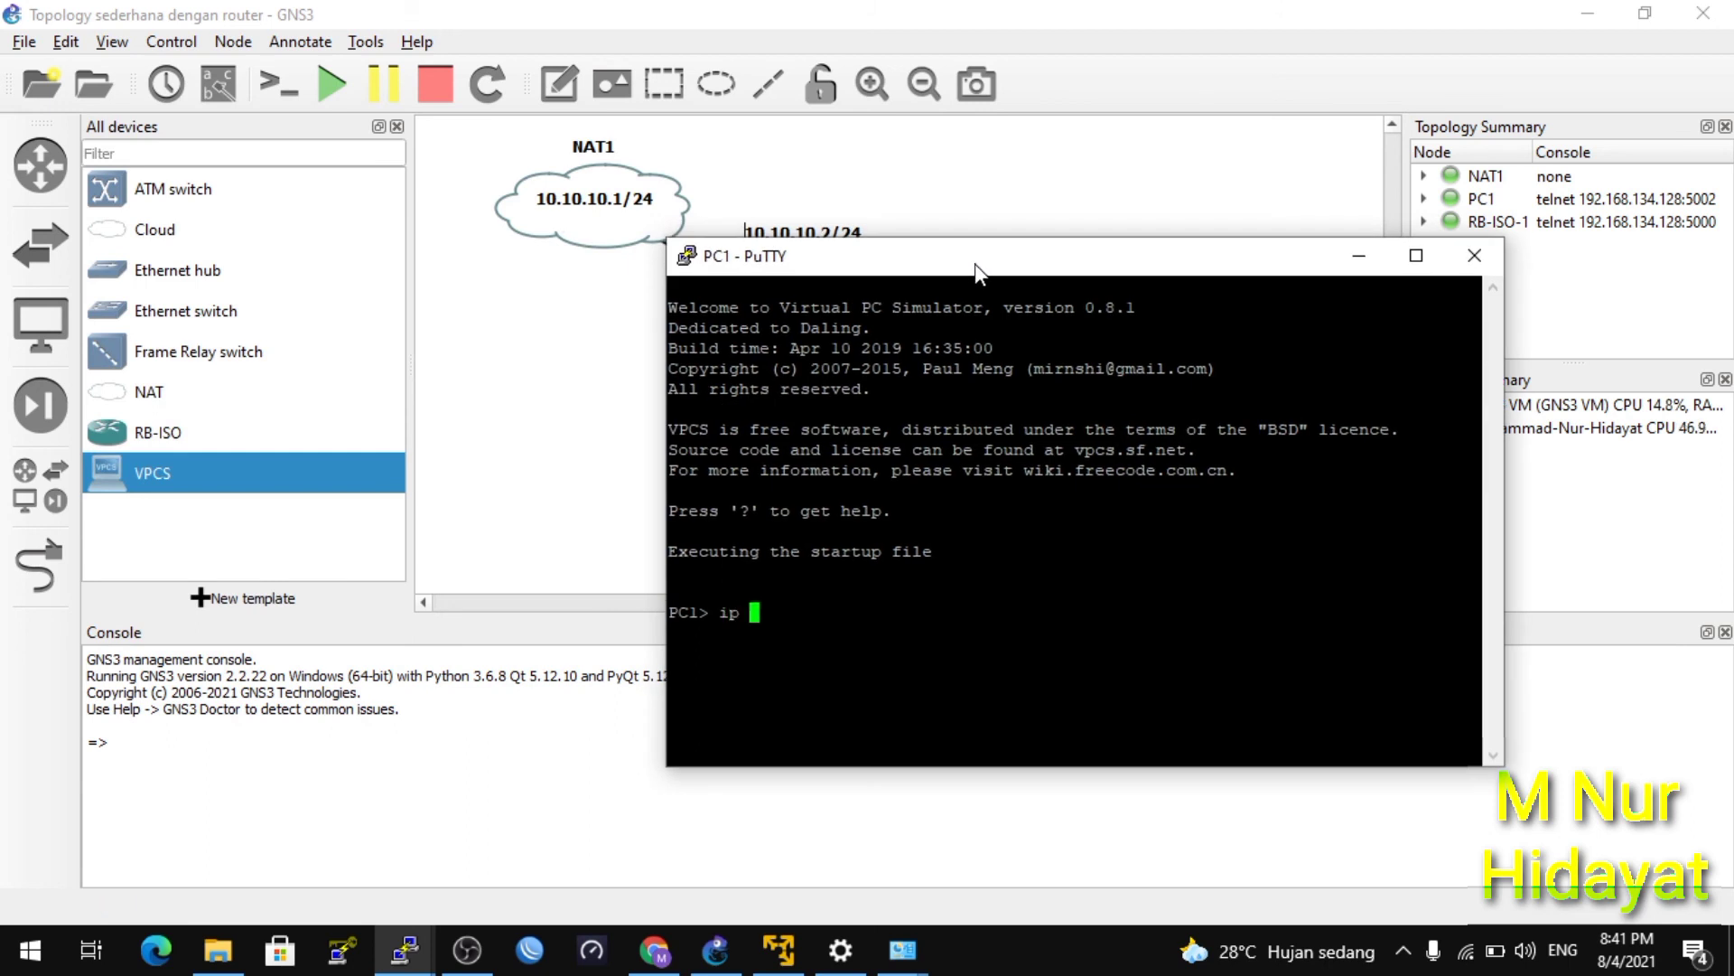
{"action": "type", "text": "20.20.20.2/24 "}
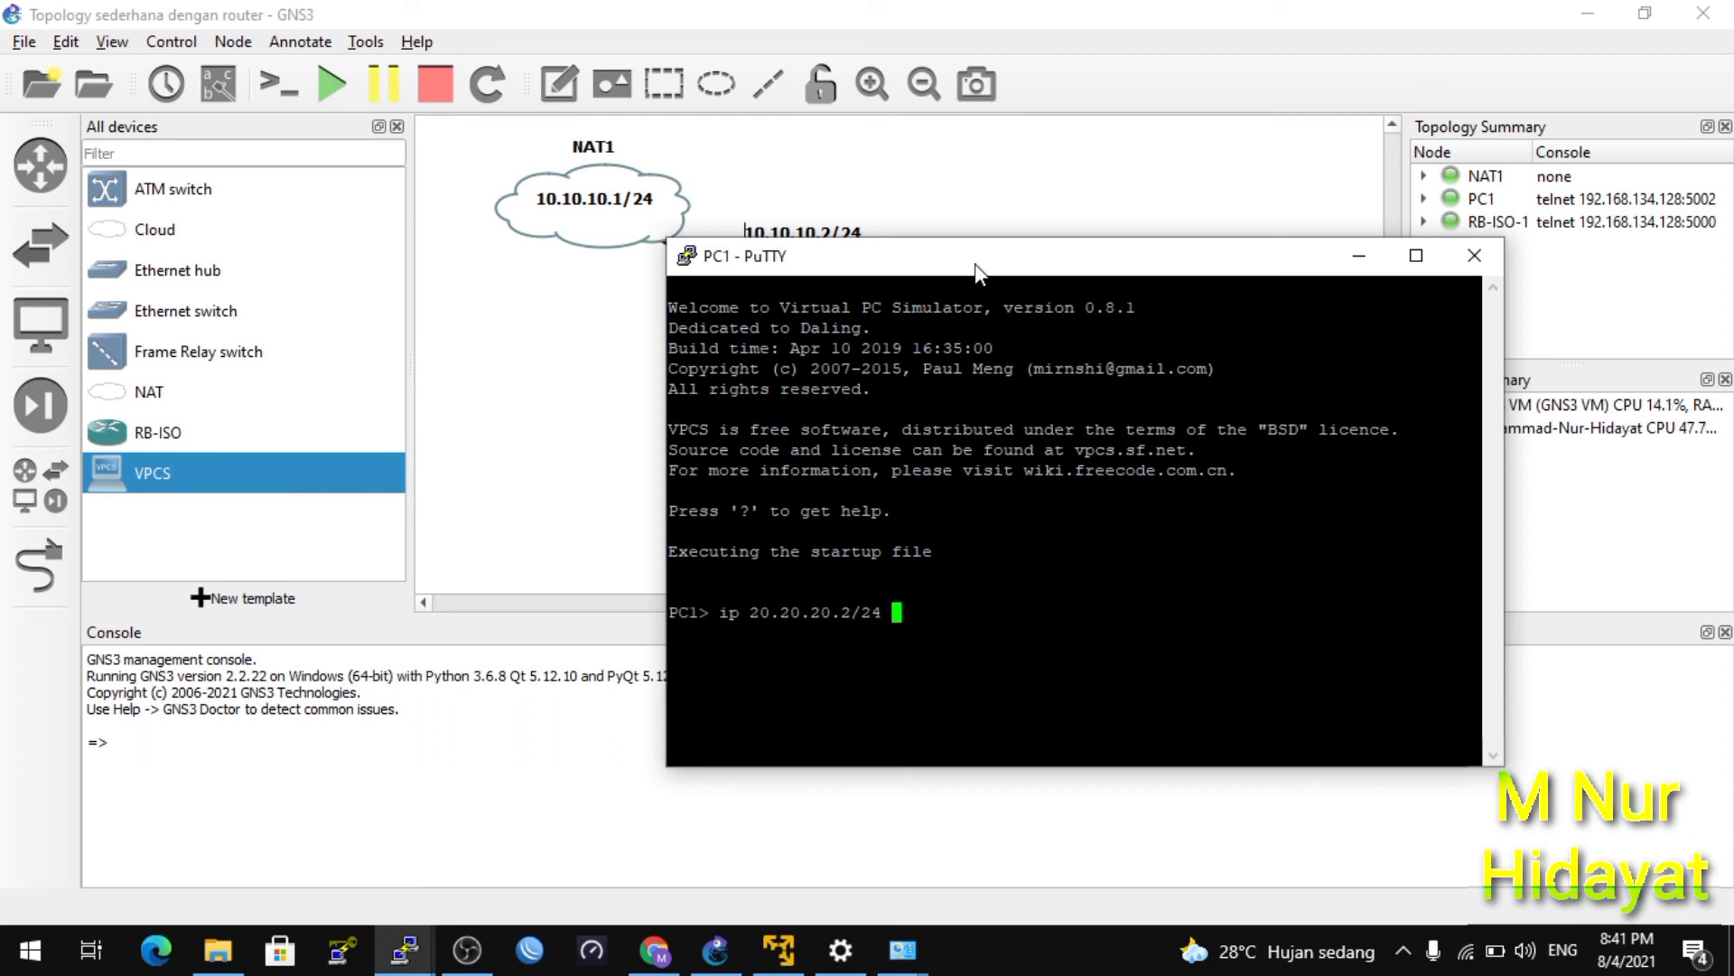
{"action": "type", "text": "20.20.20.1"}
{"action": "key", "text": "Return"}
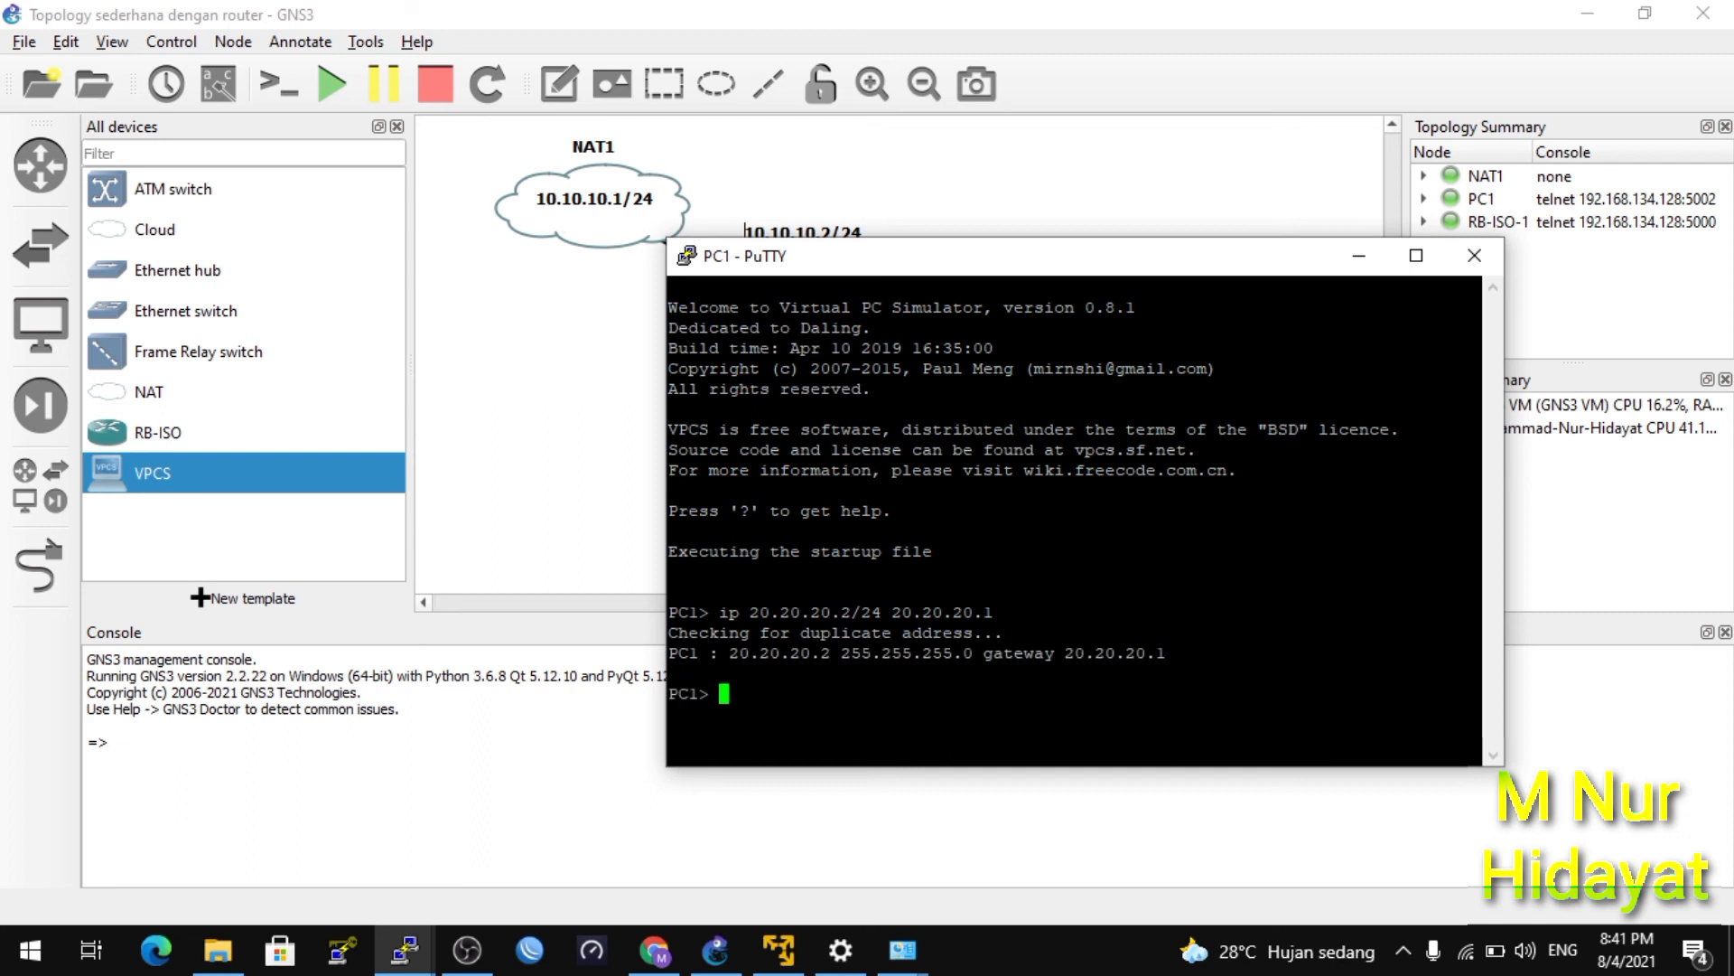
{"action": "left_click_drag", "start_coordinate": [720, 653], "coordinate": [821, 654]}
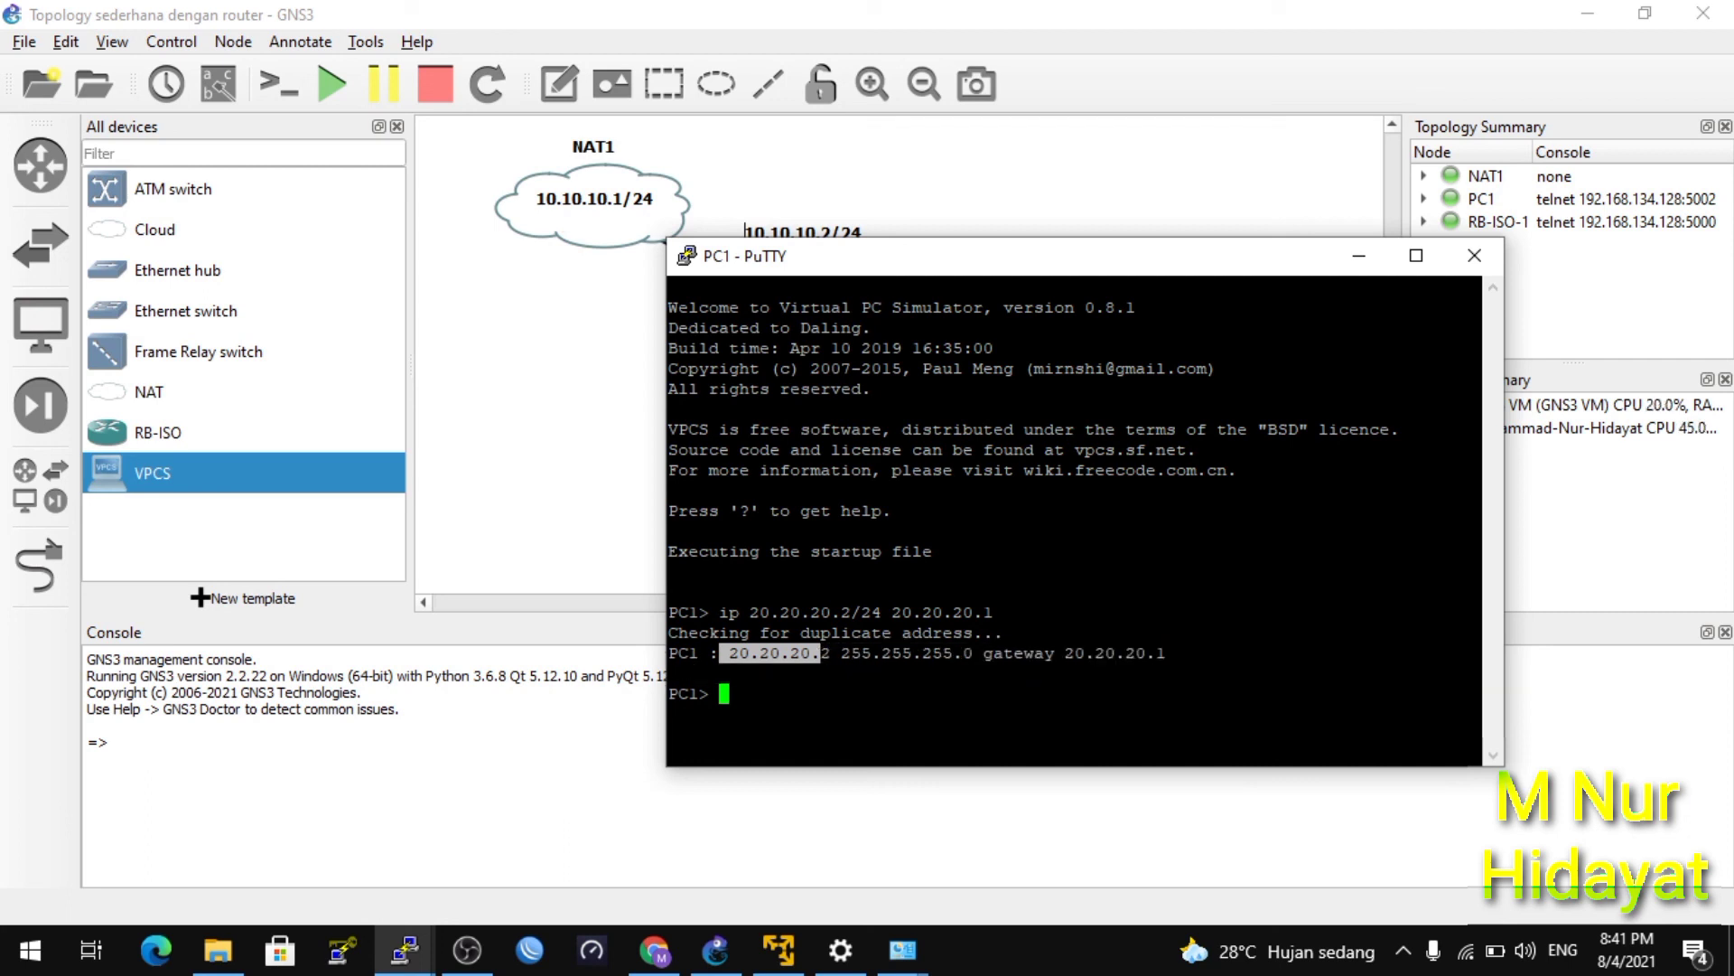
Ping 20.20.20.1 from PC1, getting five replies at about 1.3–2.2 ms.
{"action": "type", "text": "ping "}
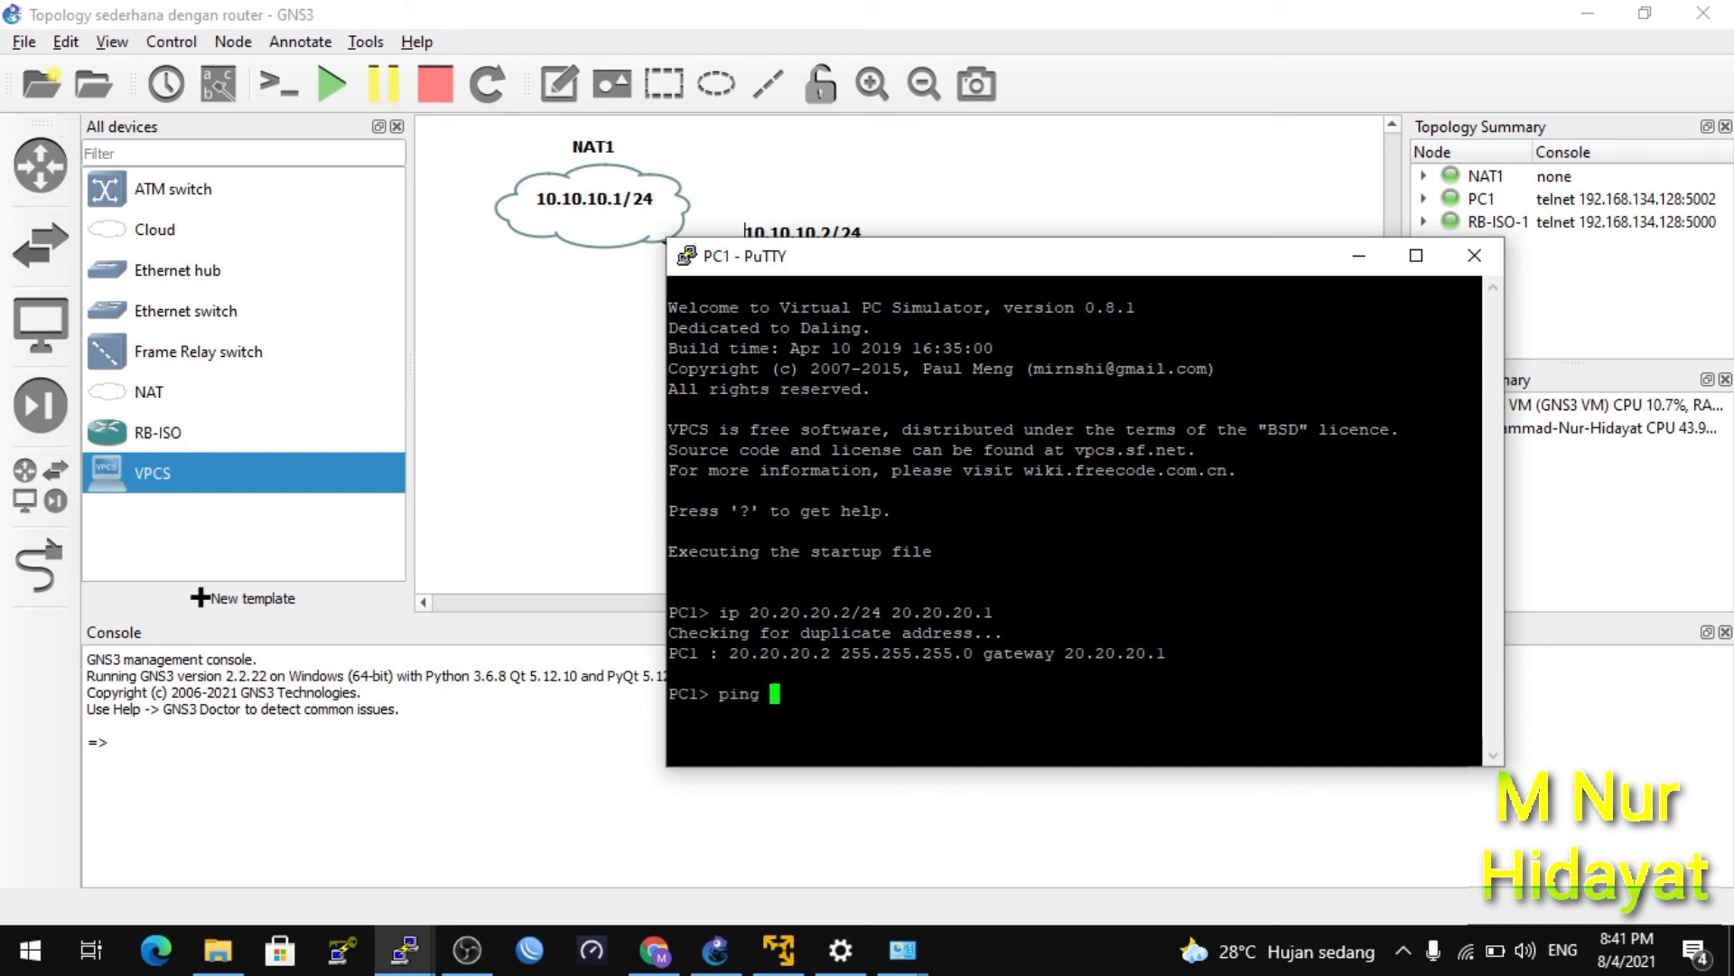
{"action": "type", "text": "20.20.20"}
{"action": "type", "text": ".1"}
{"action": "key", "text": "Return"}
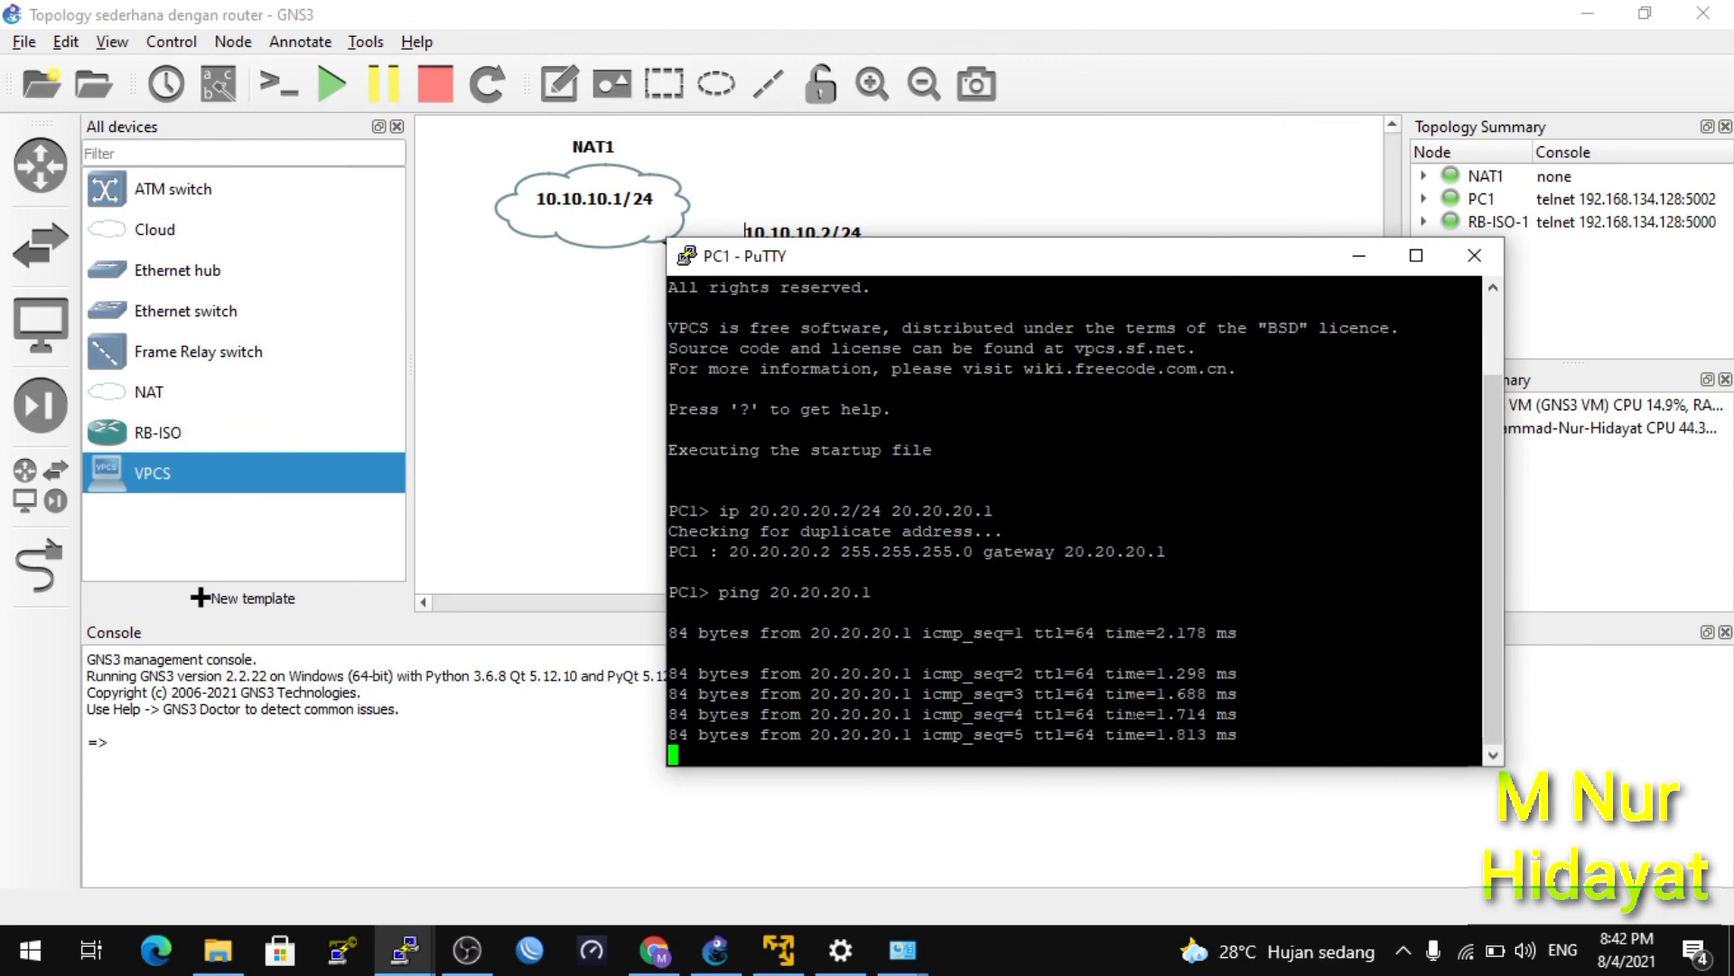
{"action": "key", "text": "Return"}
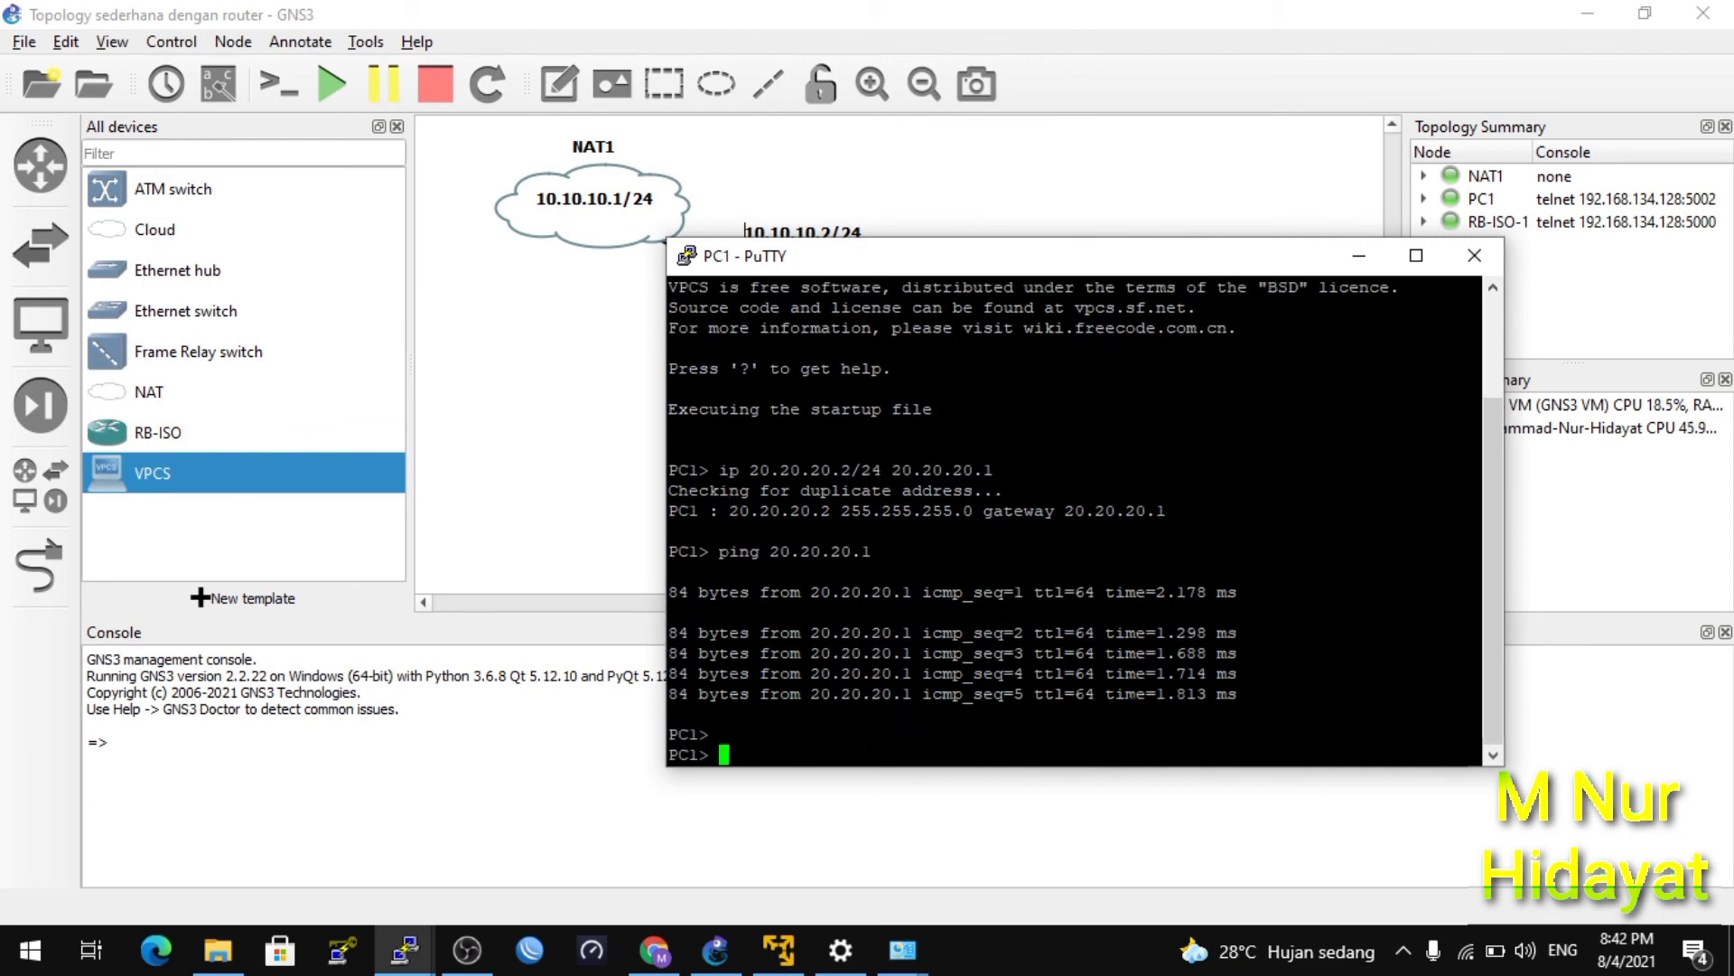